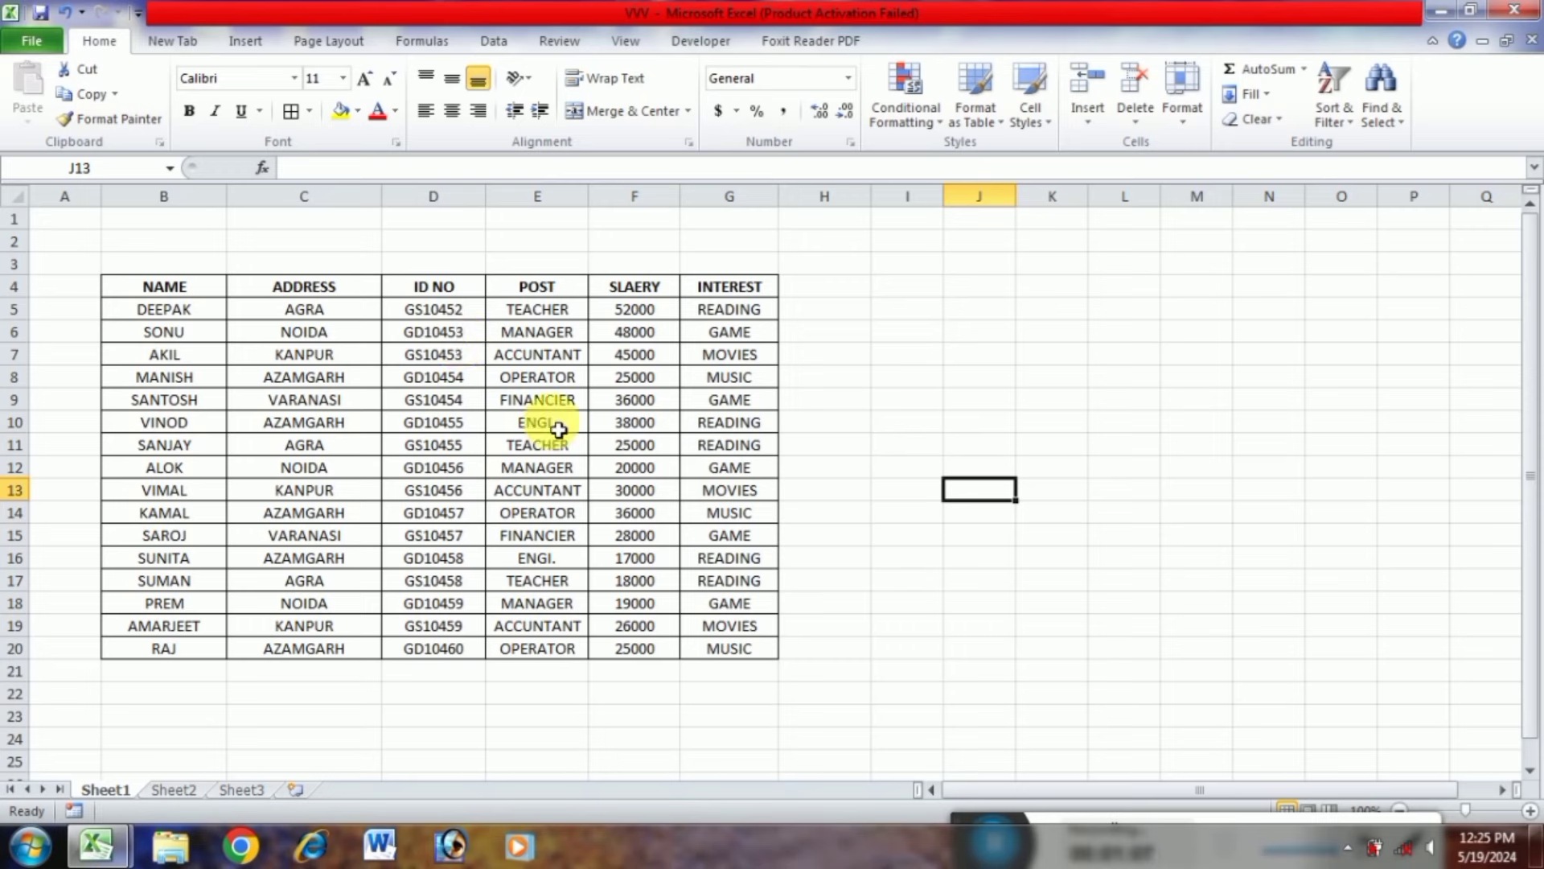
pyautogui.click(901, 336)
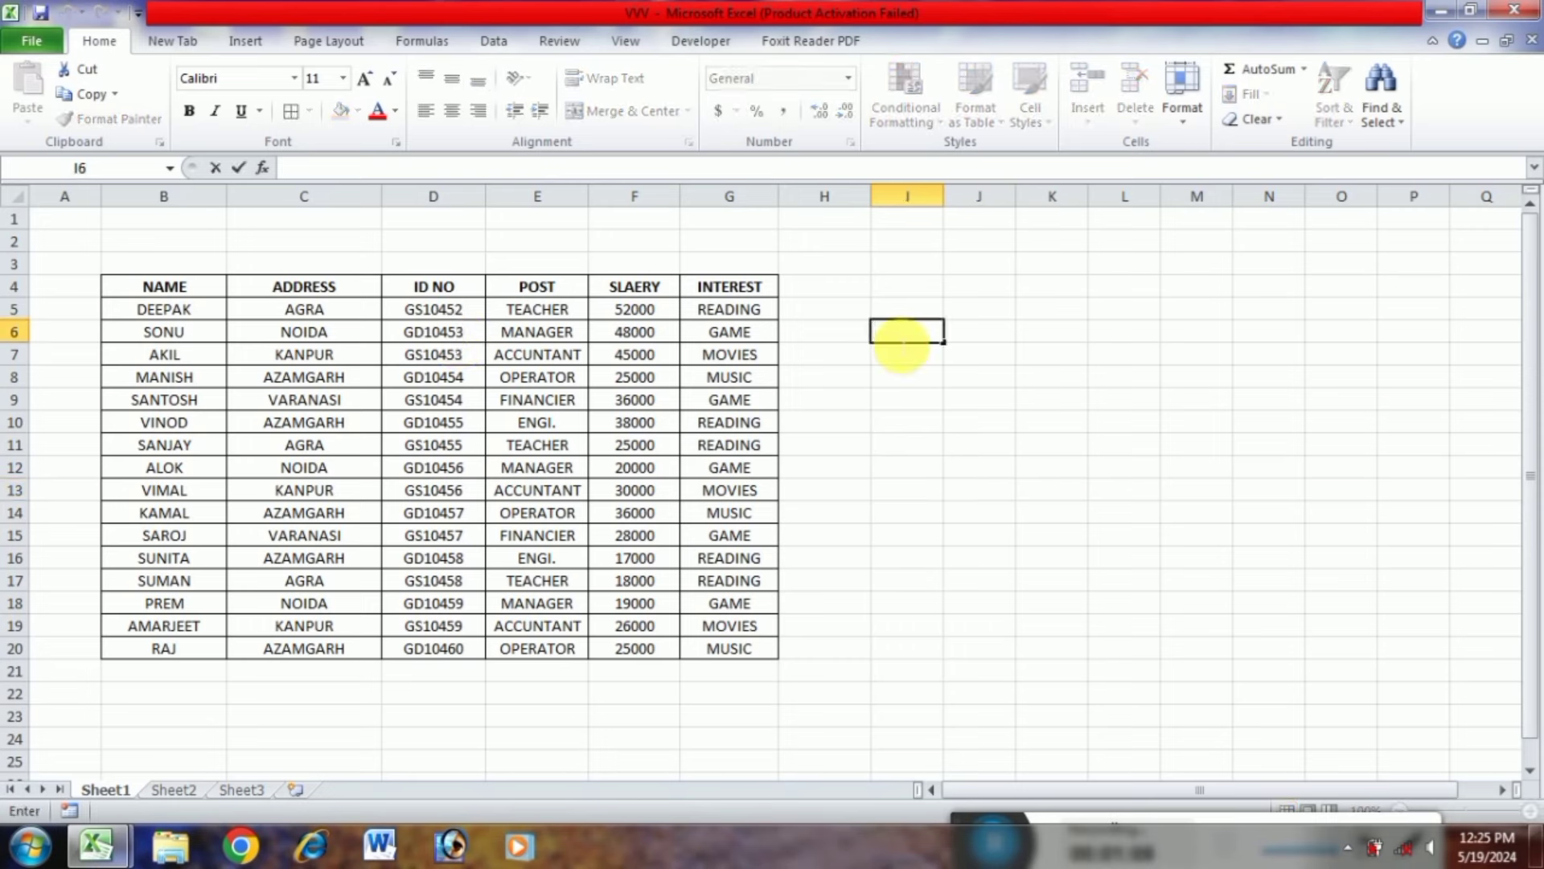
pyautogui.write('=VL')
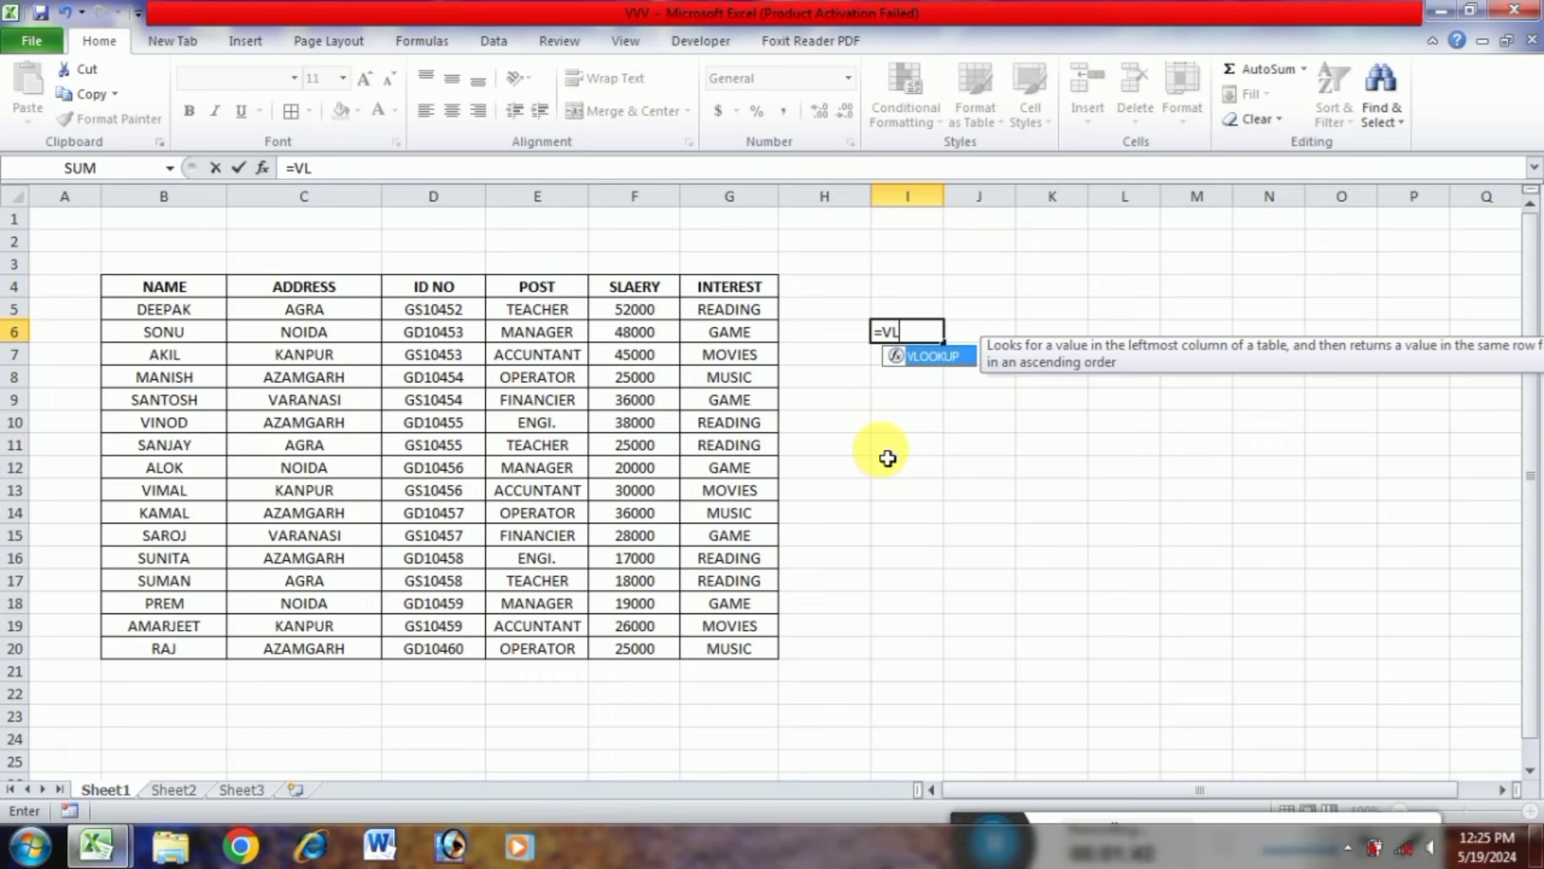
pyautogui.press('BackSpace')
pyautogui.press('BackSpace')
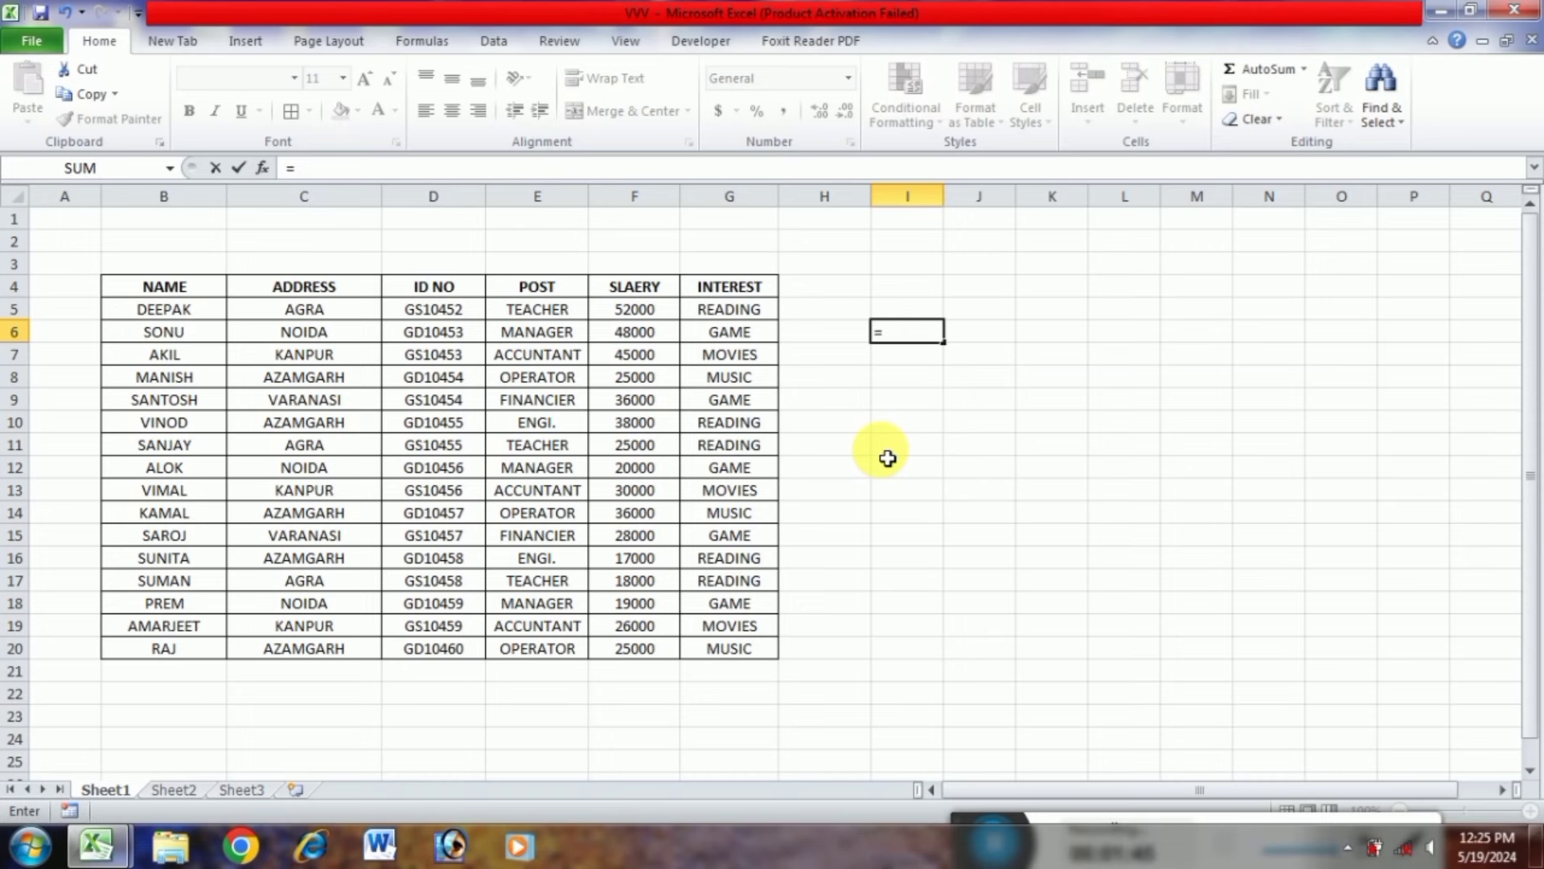
pyautogui.write('HL')
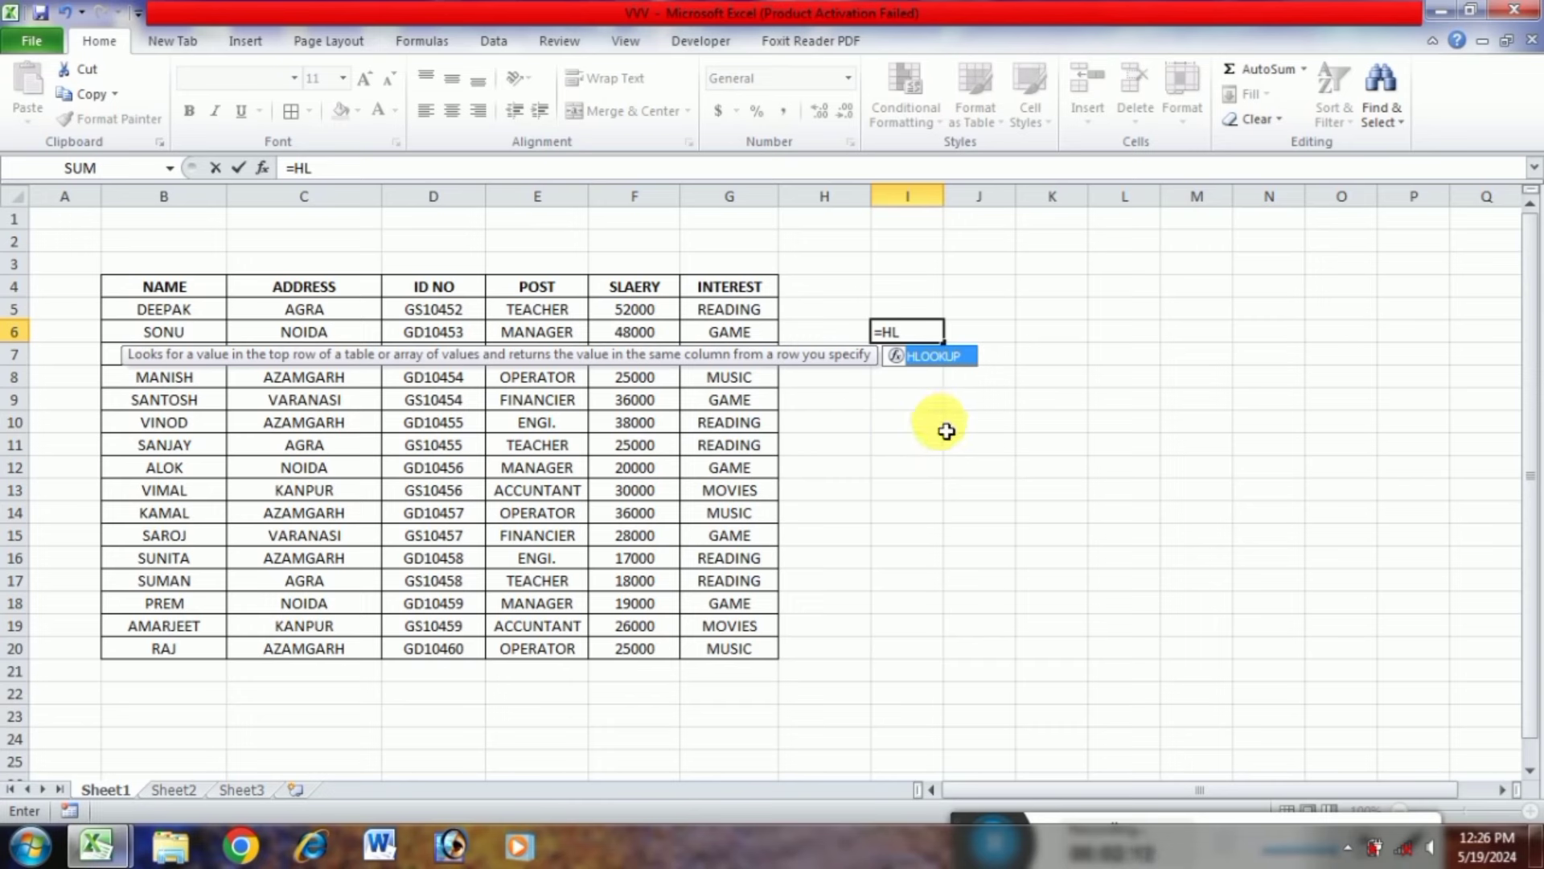
pyautogui.press('BackSpace')
pyautogui.press('BackSpace')
pyautogui.write('V')
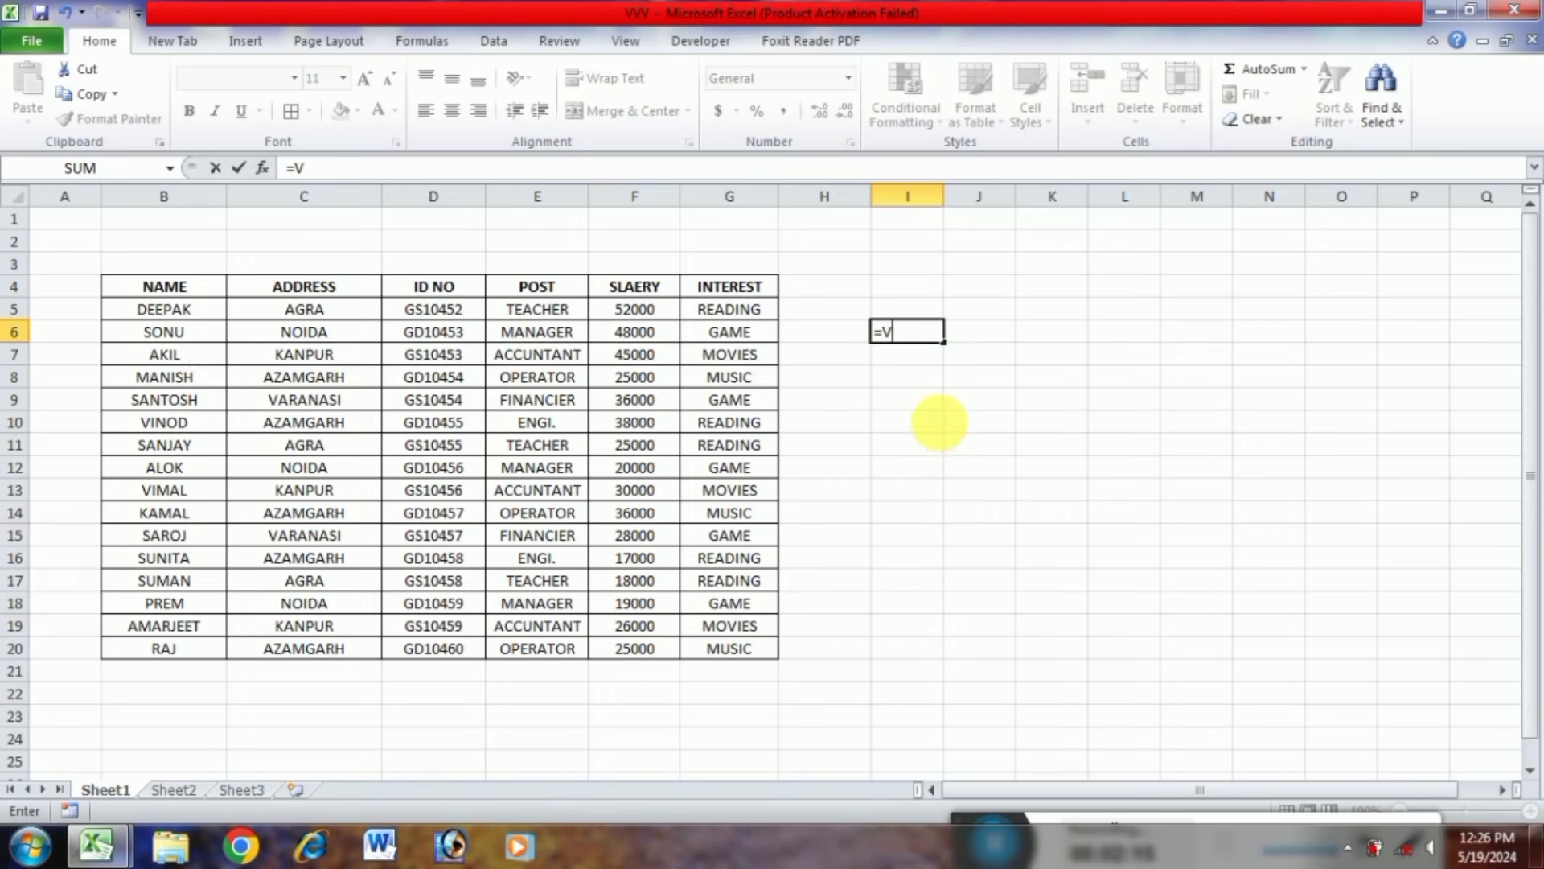
pyautogui.write('L')
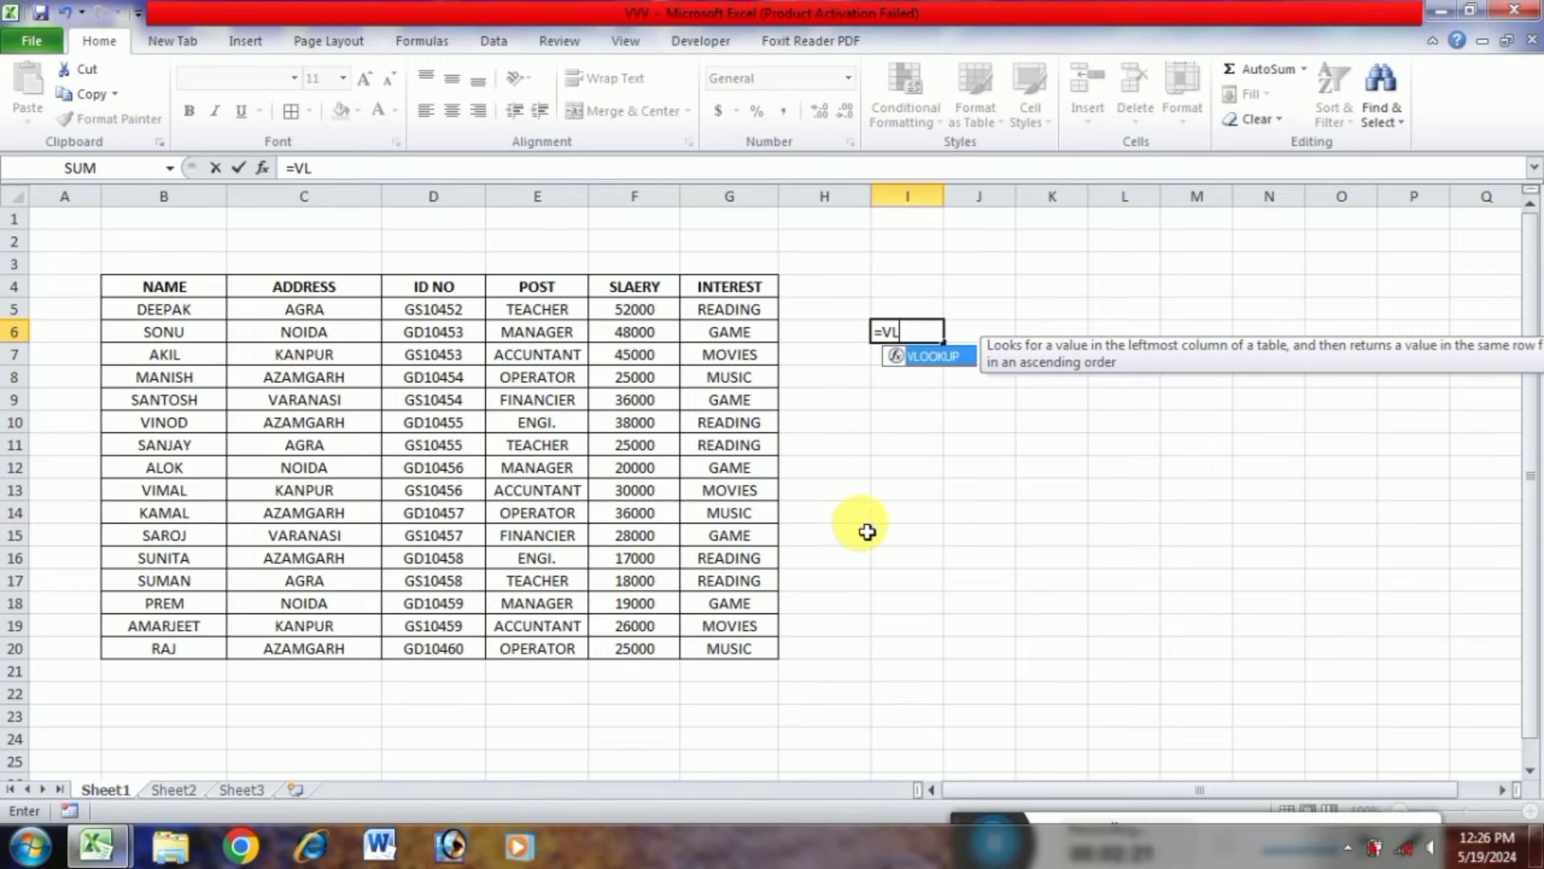
pyautogui.press('BackSpace')
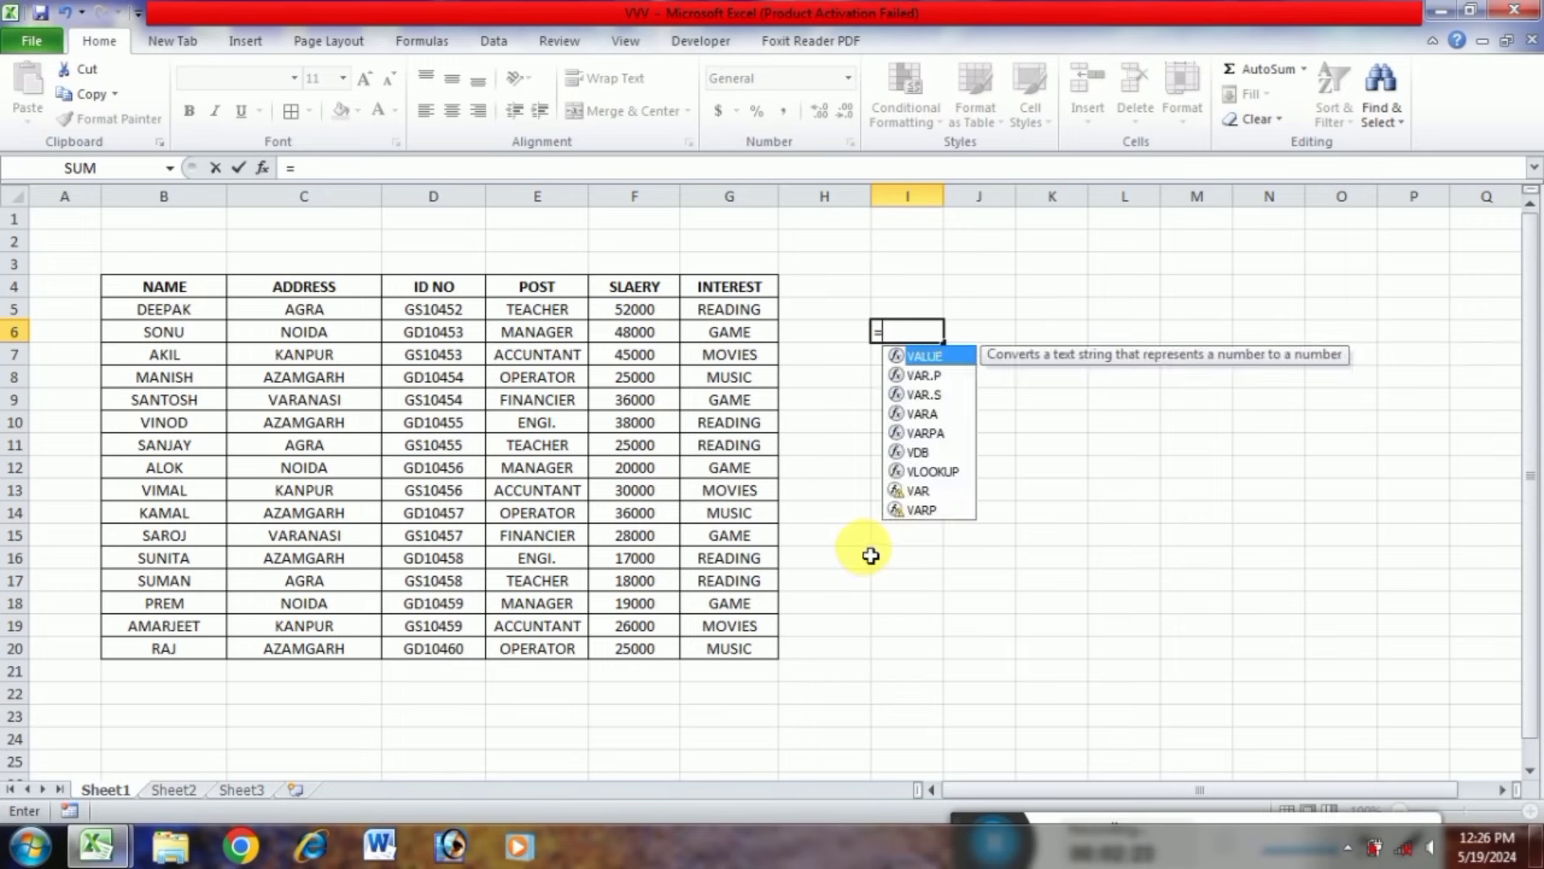
pyautogui.press('Escape')
pyautogui.click(905, 534)
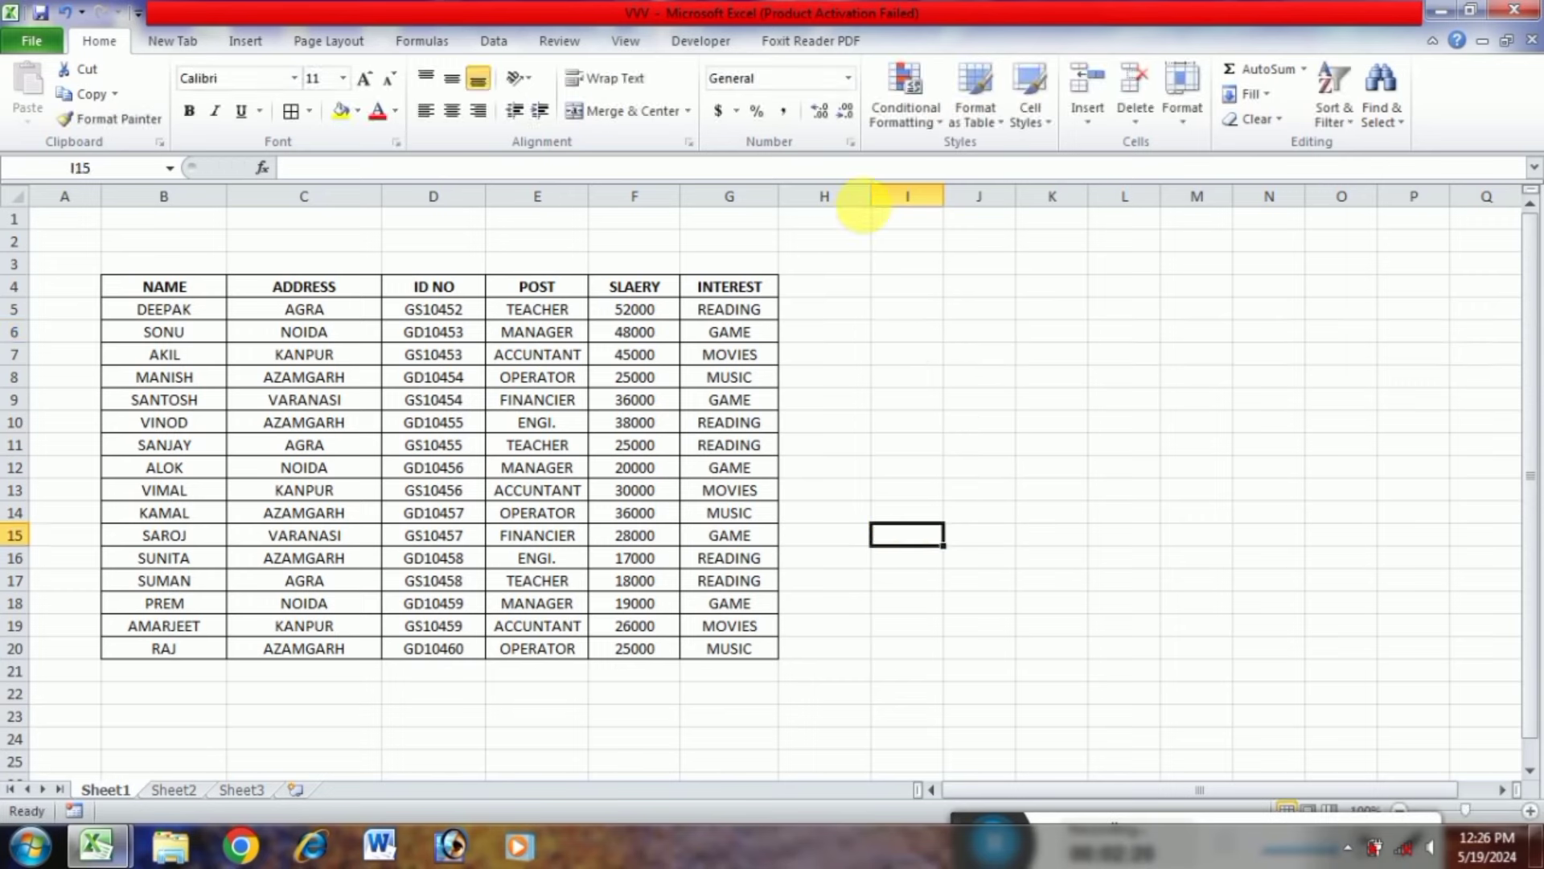
# Widen columns H and I slightly and select cell I10
pyautogui.moveTo(871, 197); pyautogui.dragTo(889, 199)
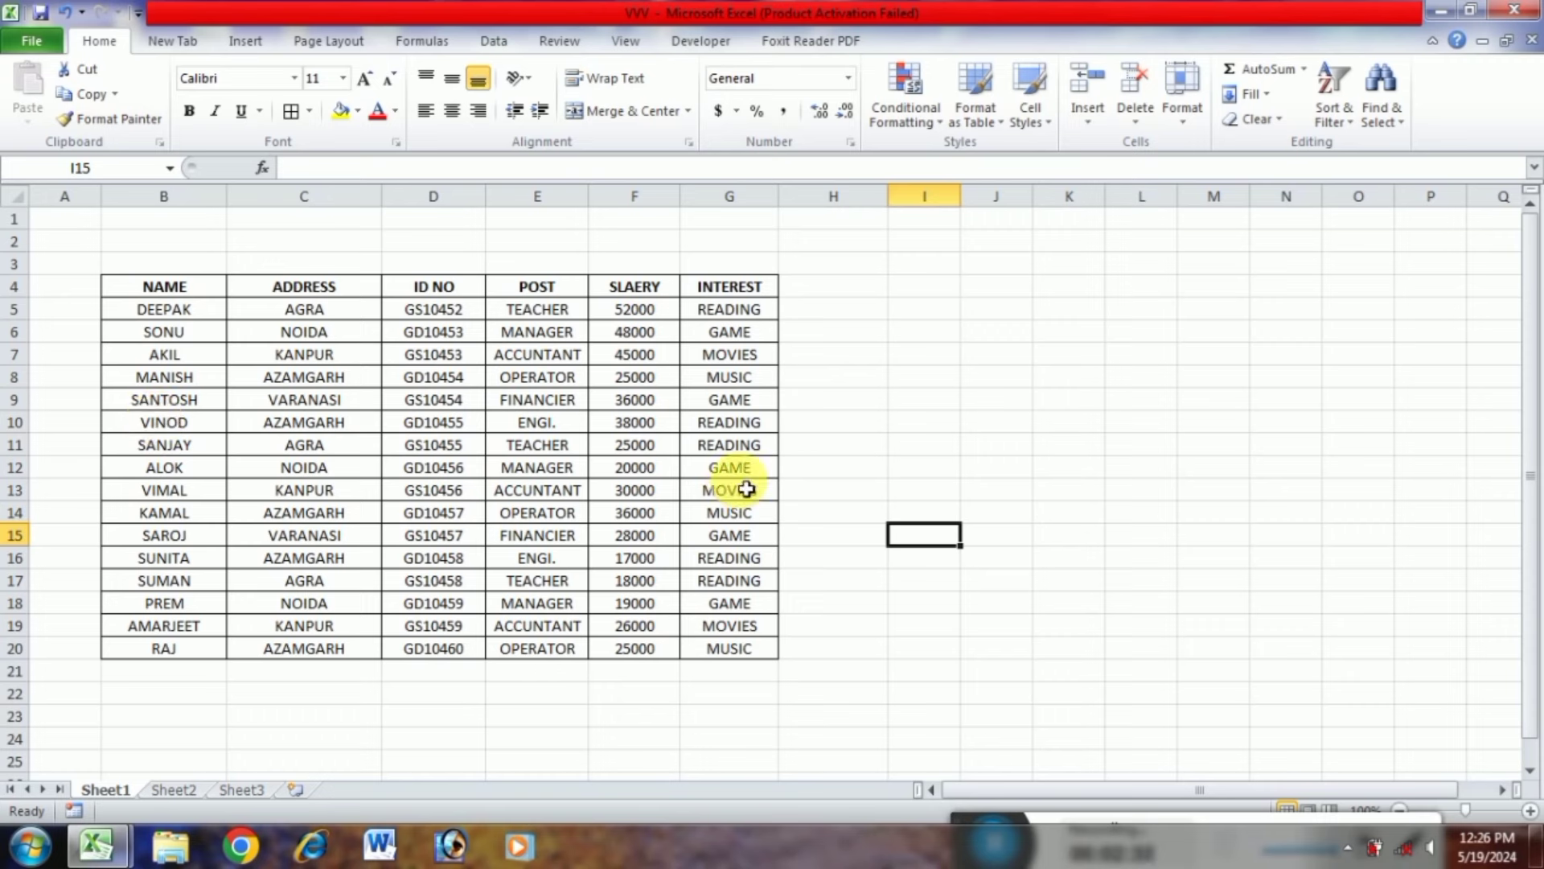
pyautogui.doubleClick(167, 422)
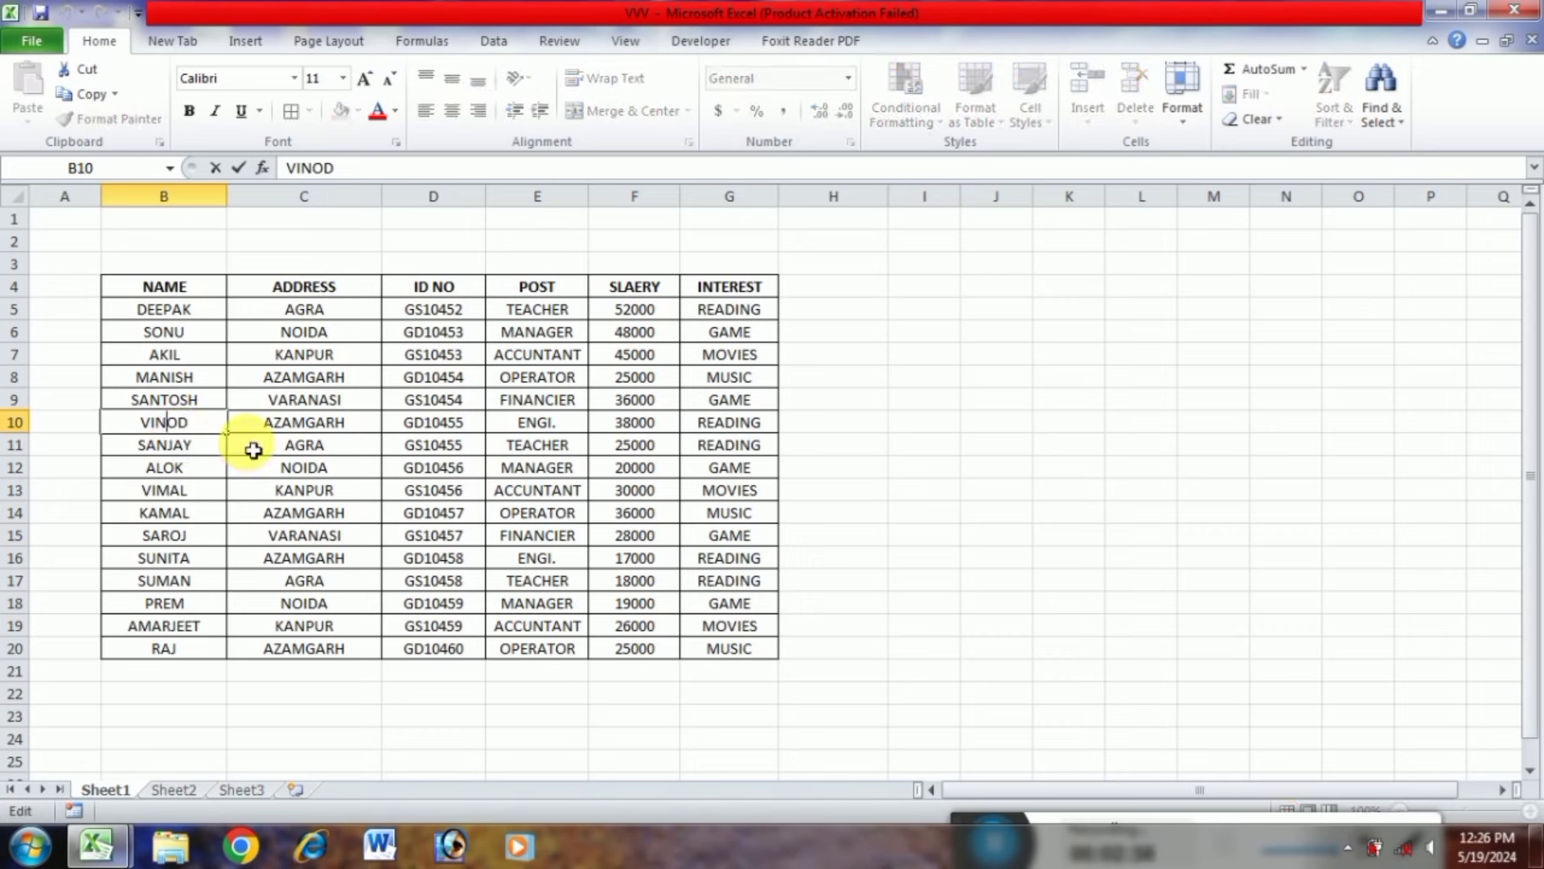
pyautogui.click(187, 443)
pyautogui.click(186, 430)
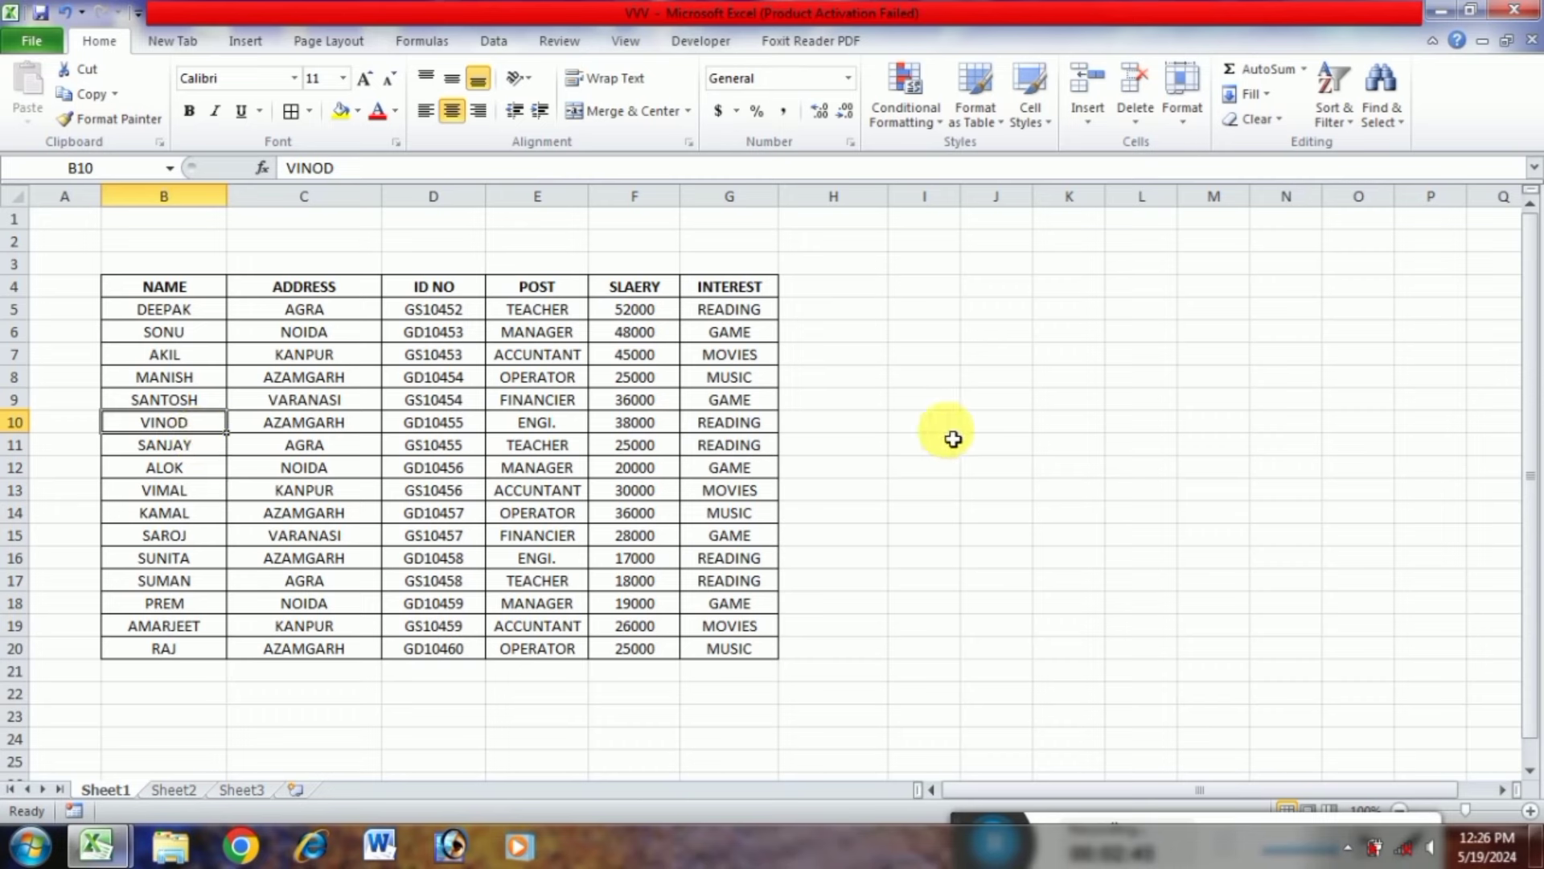
pyautogui.click(929, 432)
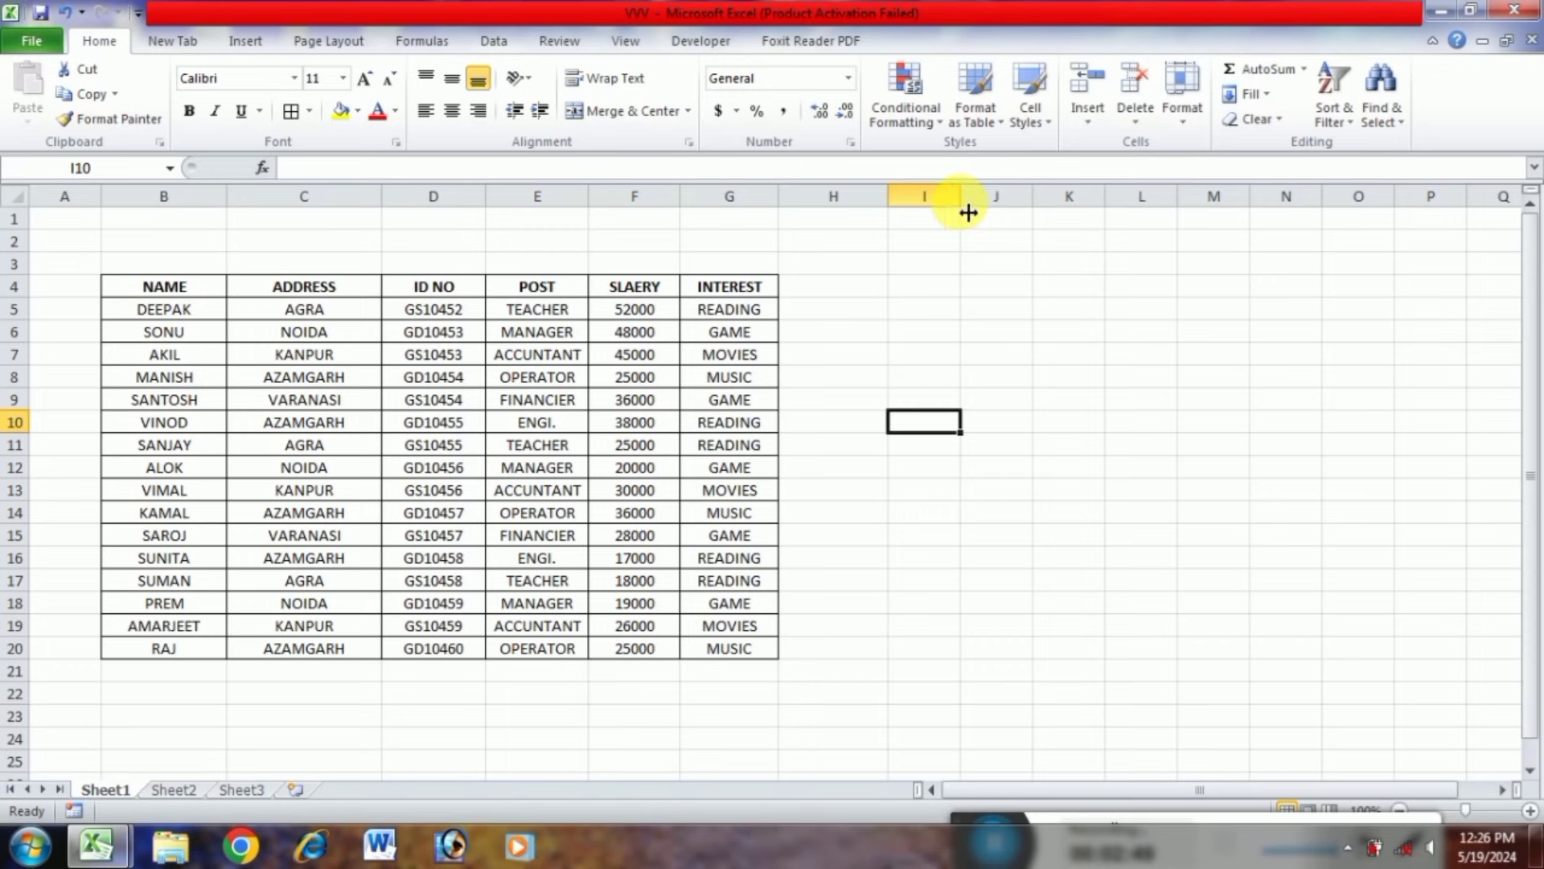
pyautogui.moveTo(961, 201); pyautogui.dragTo(983, 202)
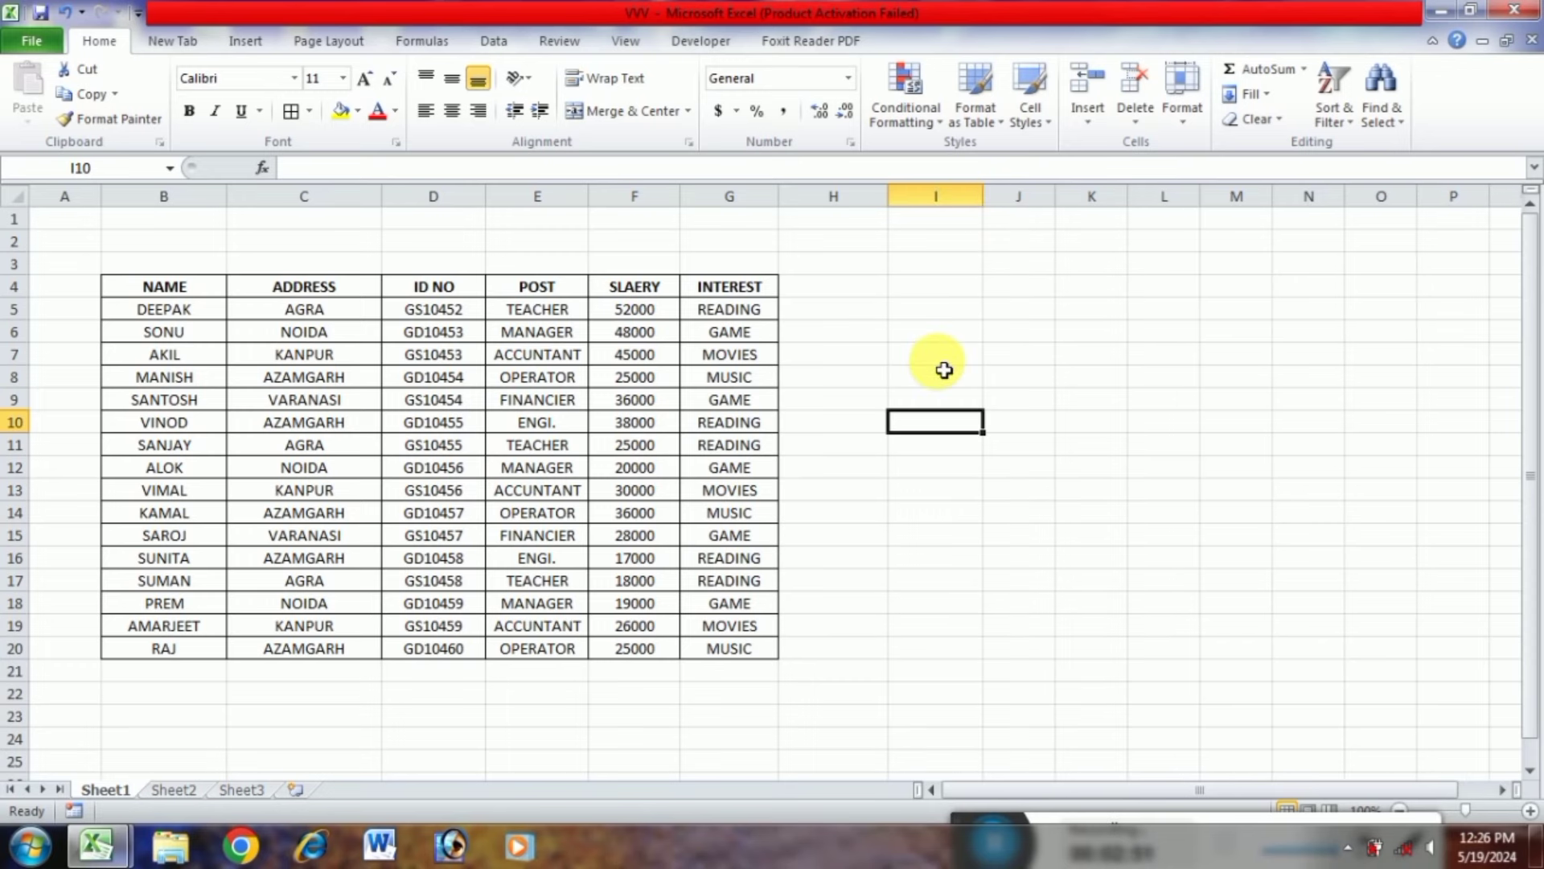
# Enter =VLOOKUP(B10,B4:G20,3,0) in cell I10 to return the ID NO for the name in B10, and check it against row 10
pyautogui.write('=VLOO')
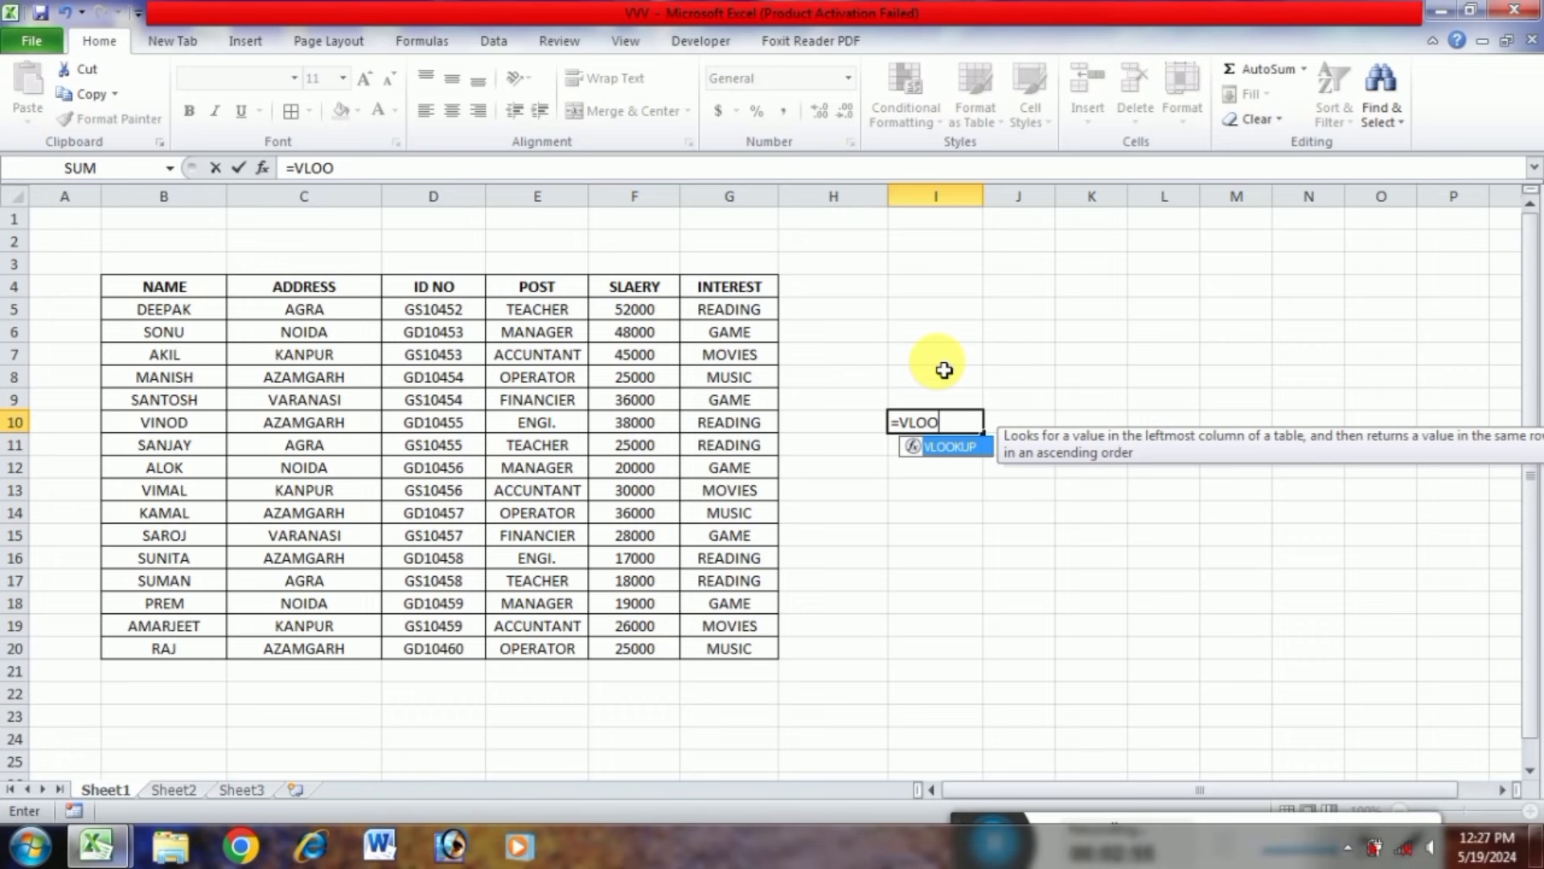
pyautogui.press('Tab')
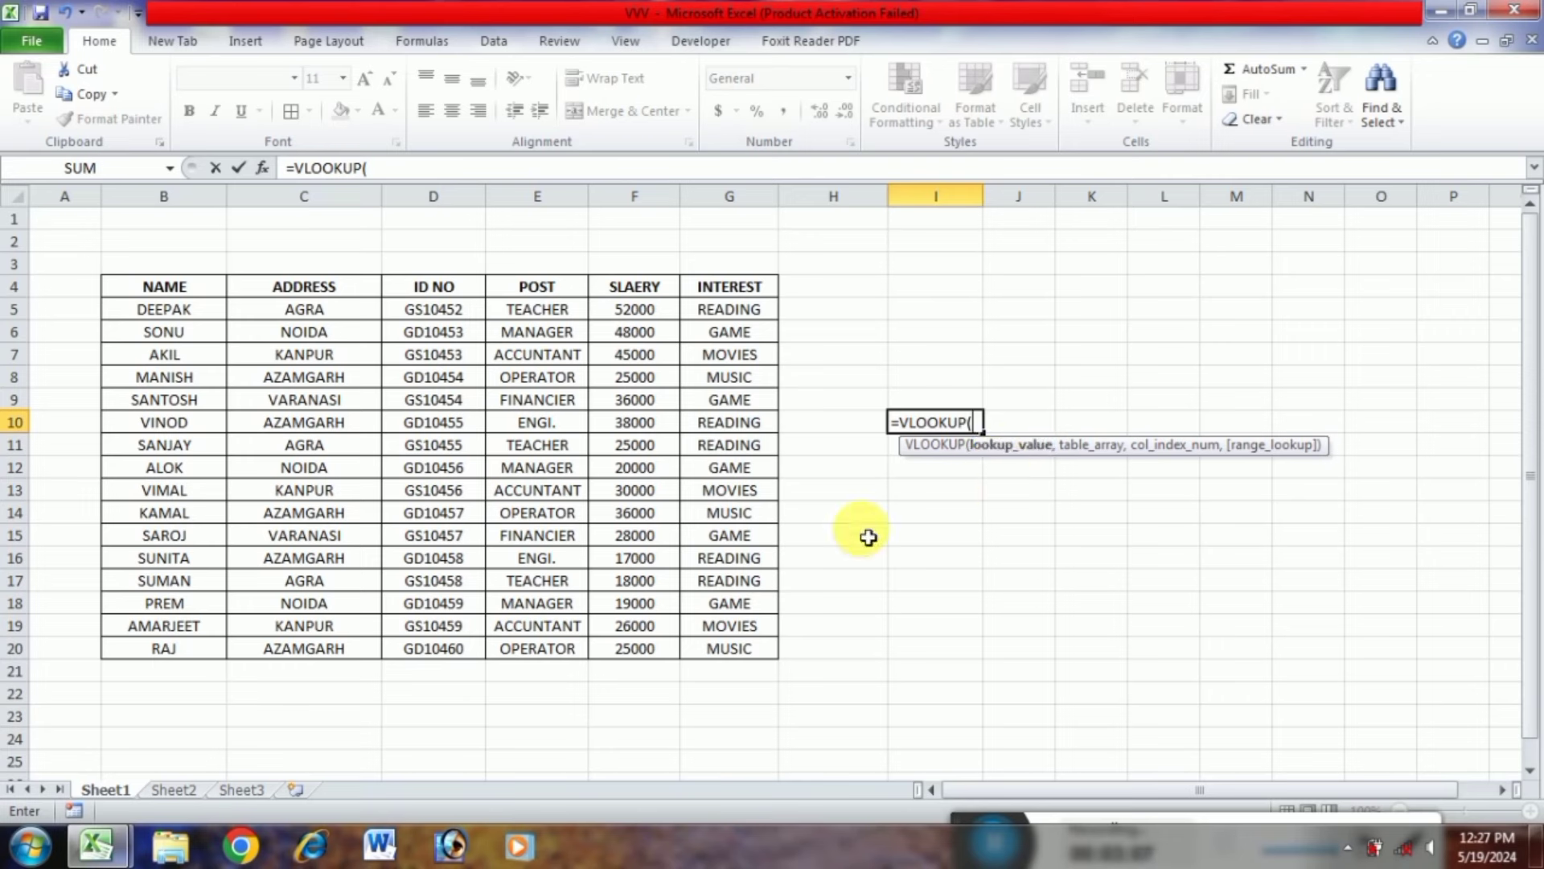
pyautogui.click(186, 434)
pyautogui.write(',')
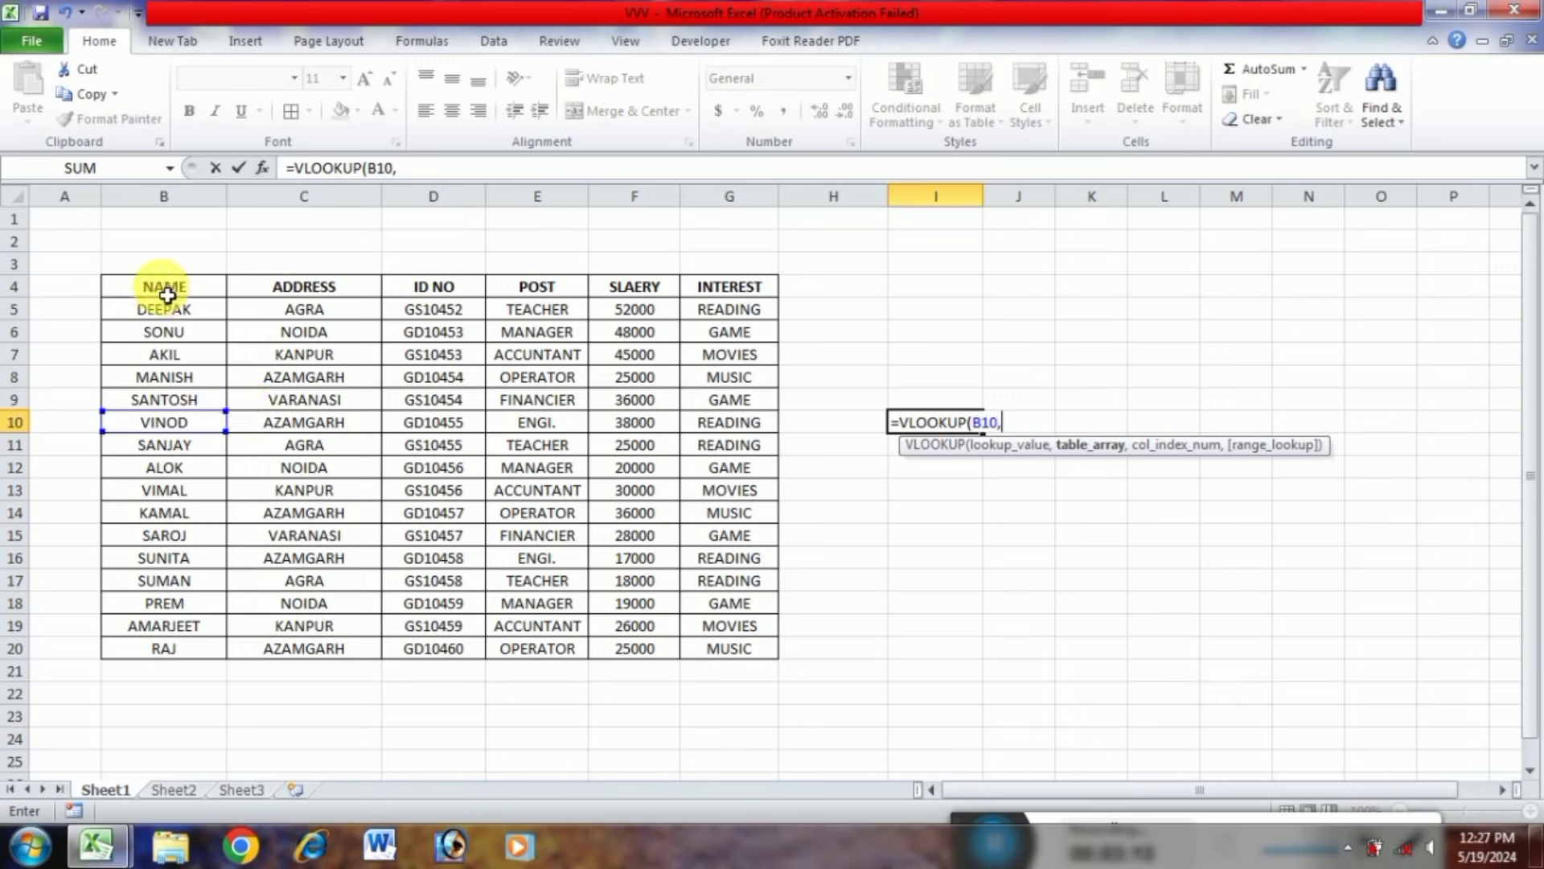
pyautogui.moveTo(159, 289); pyautogui.dragTo(740, 658)
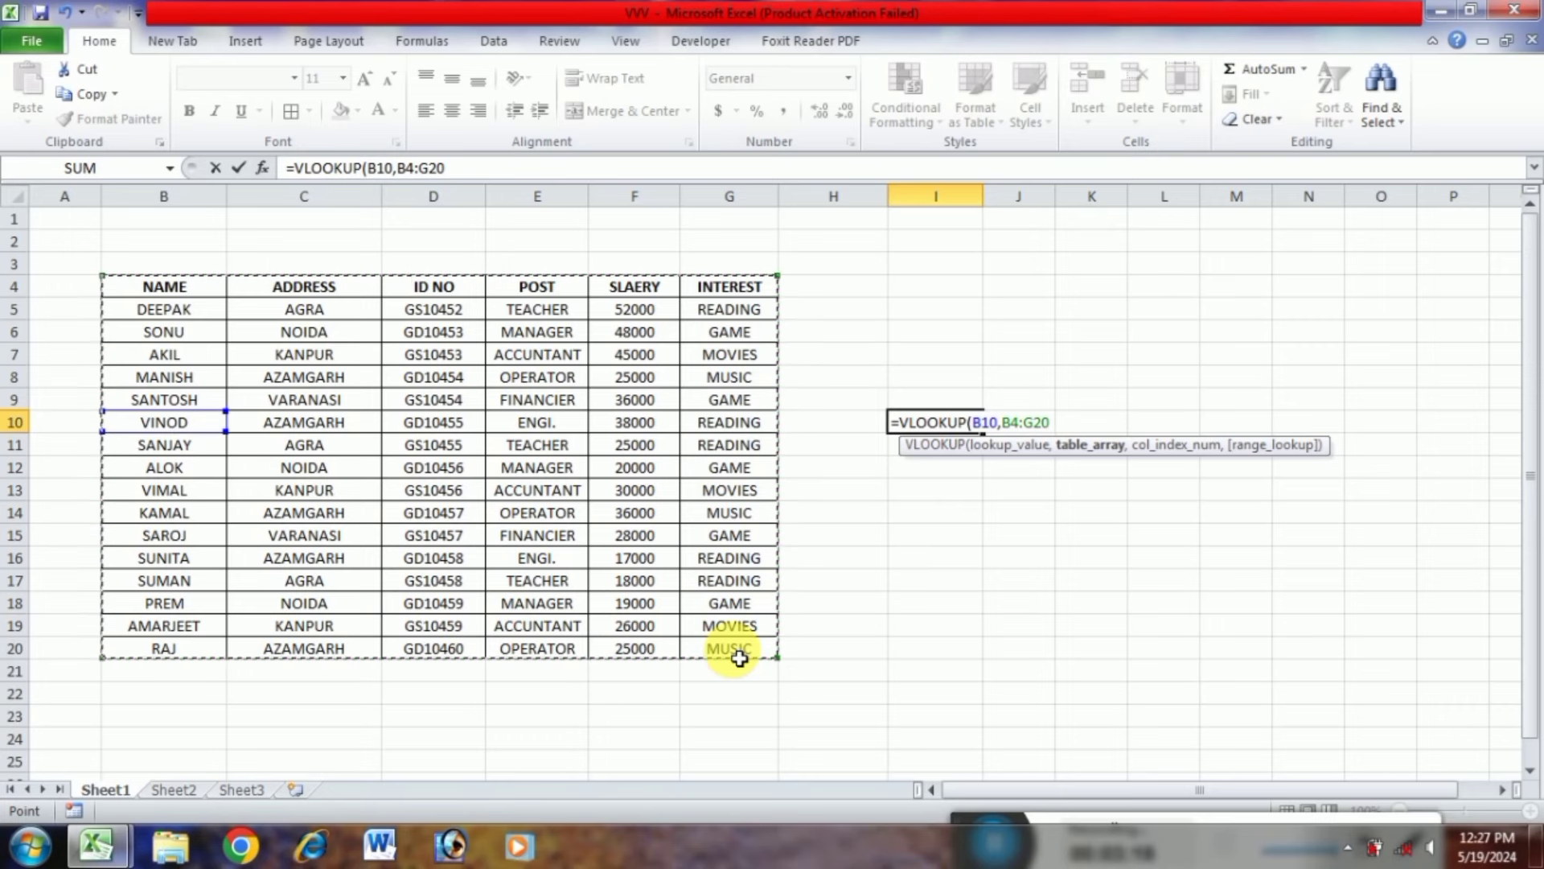
pyautogui.write(',3')
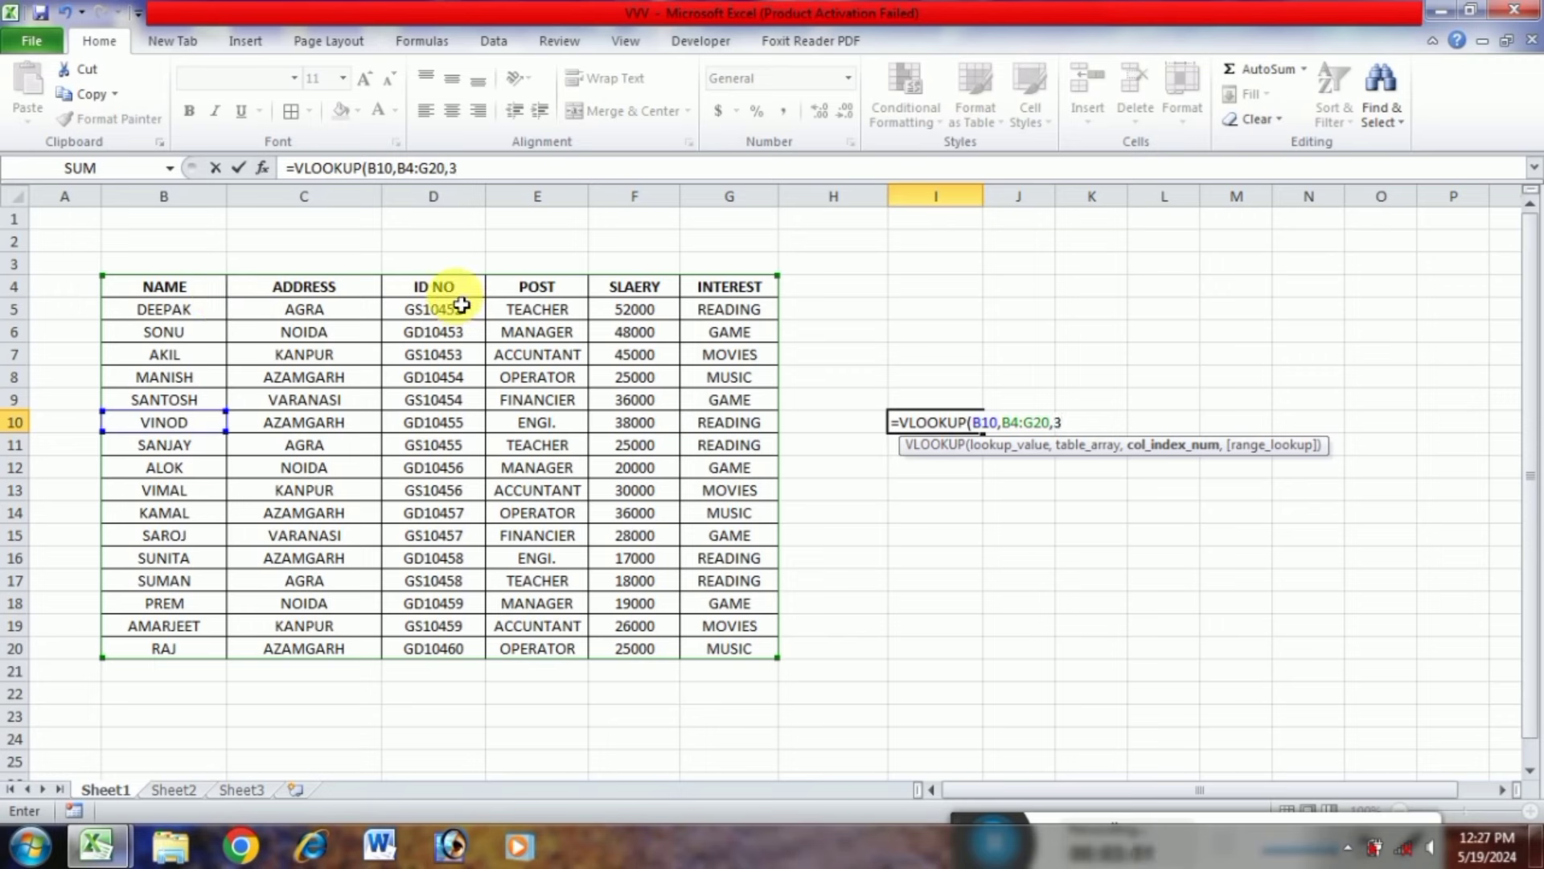
pyautogui.write(',')
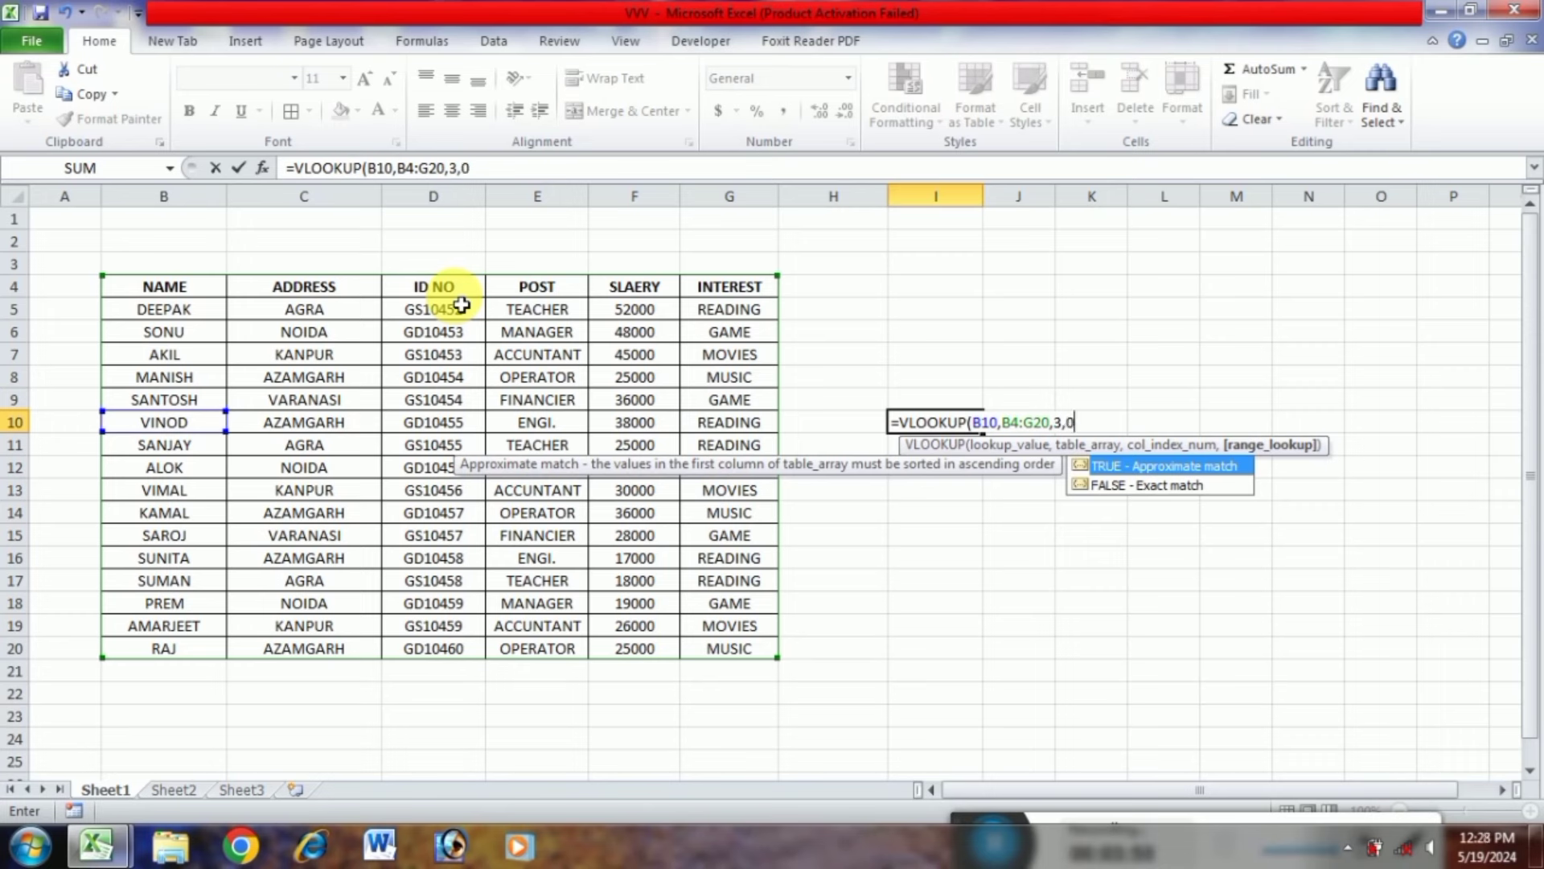
pyautogui.write('0)')
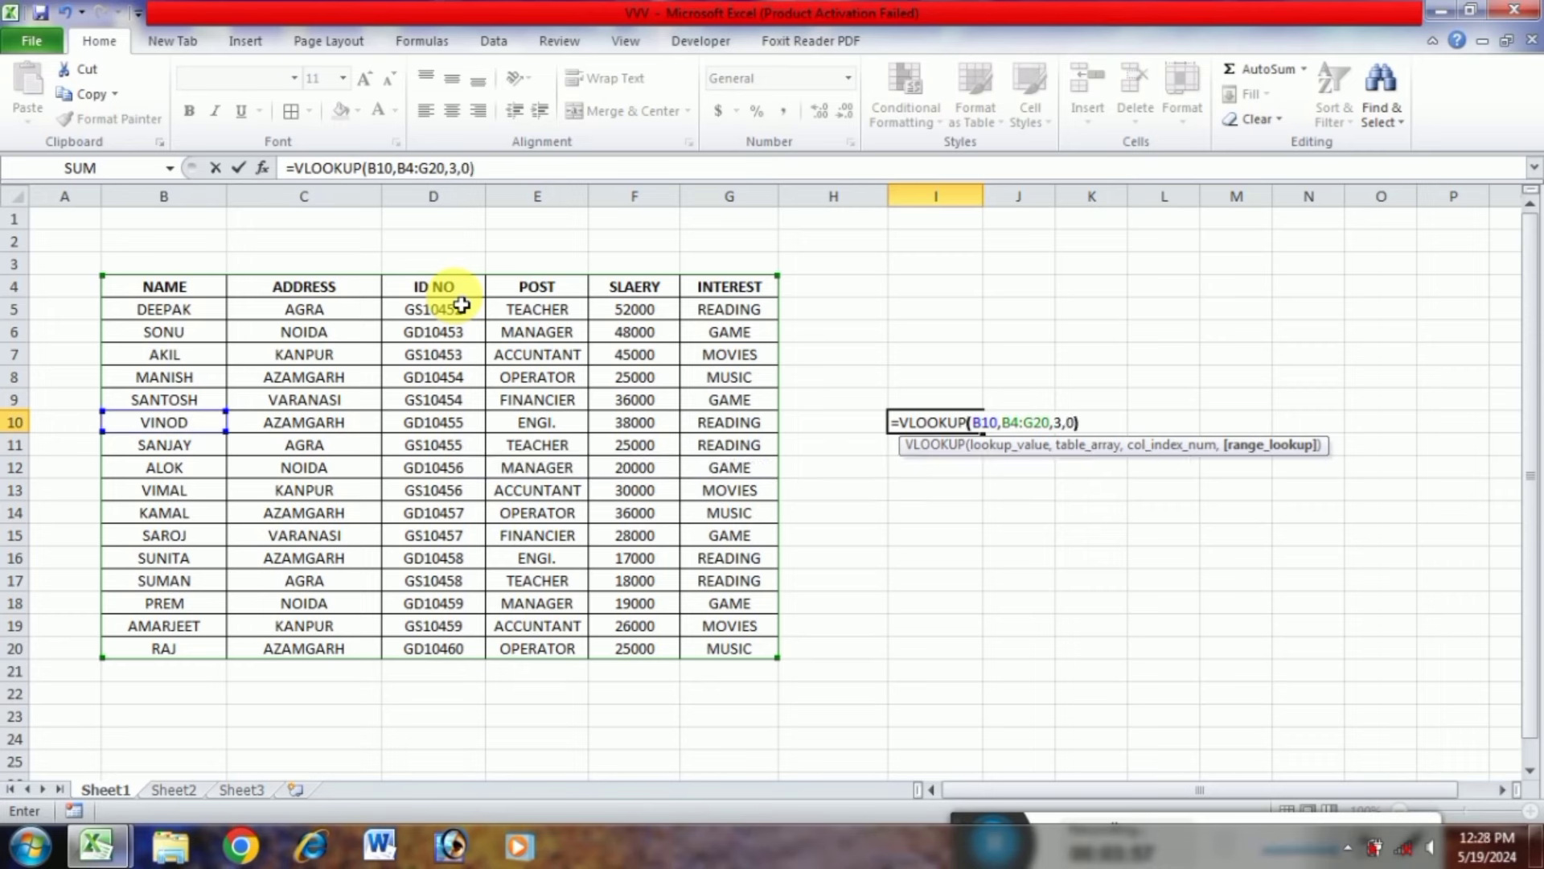
pyautogui.press('Return')
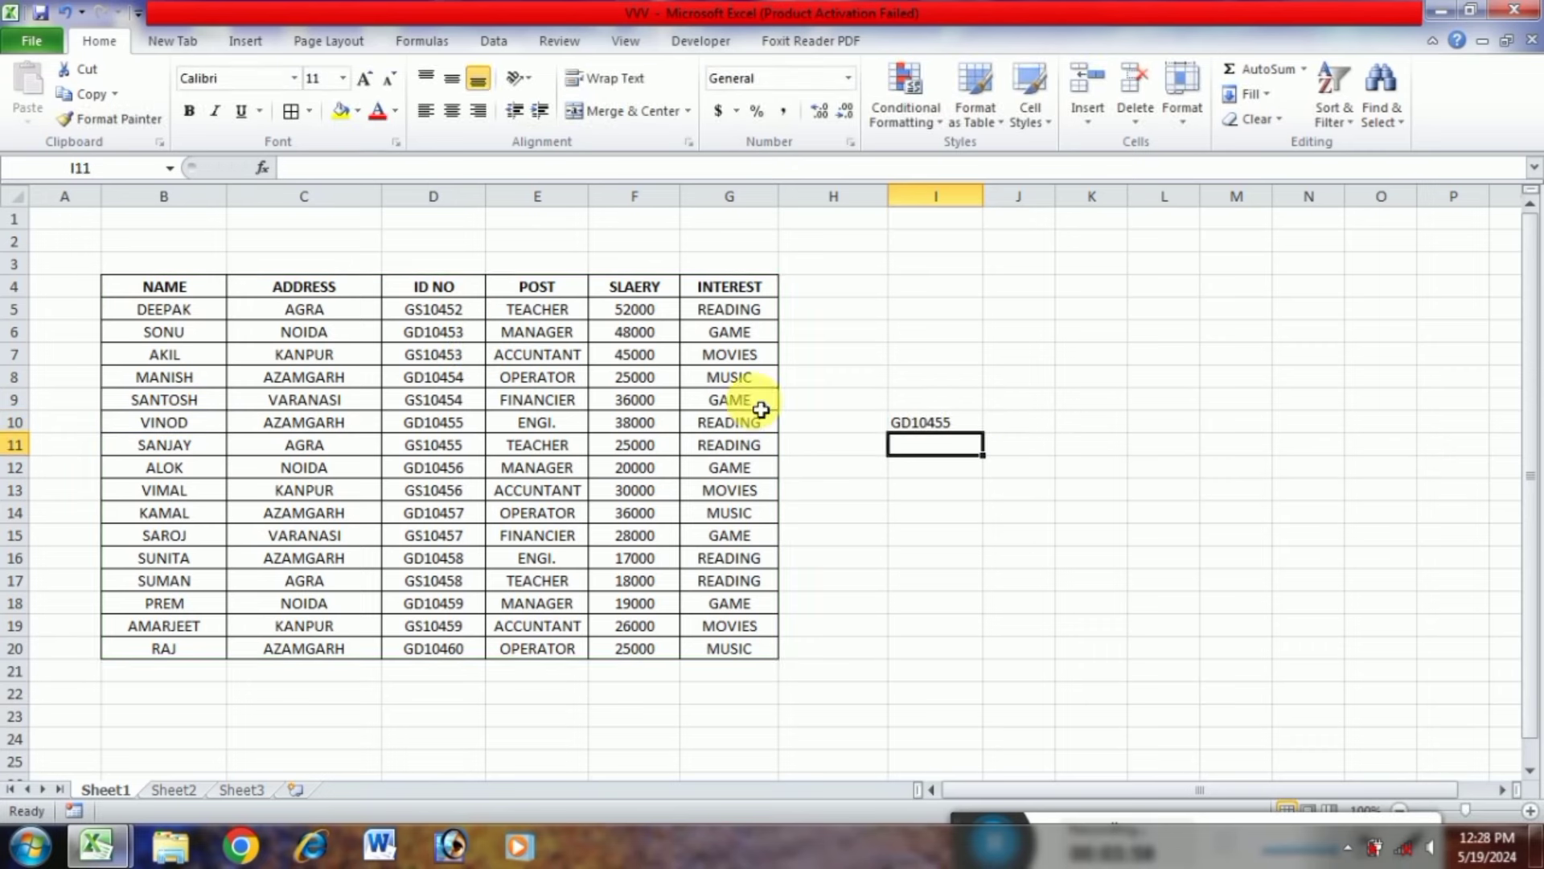
pyautogui.click(924, 423)
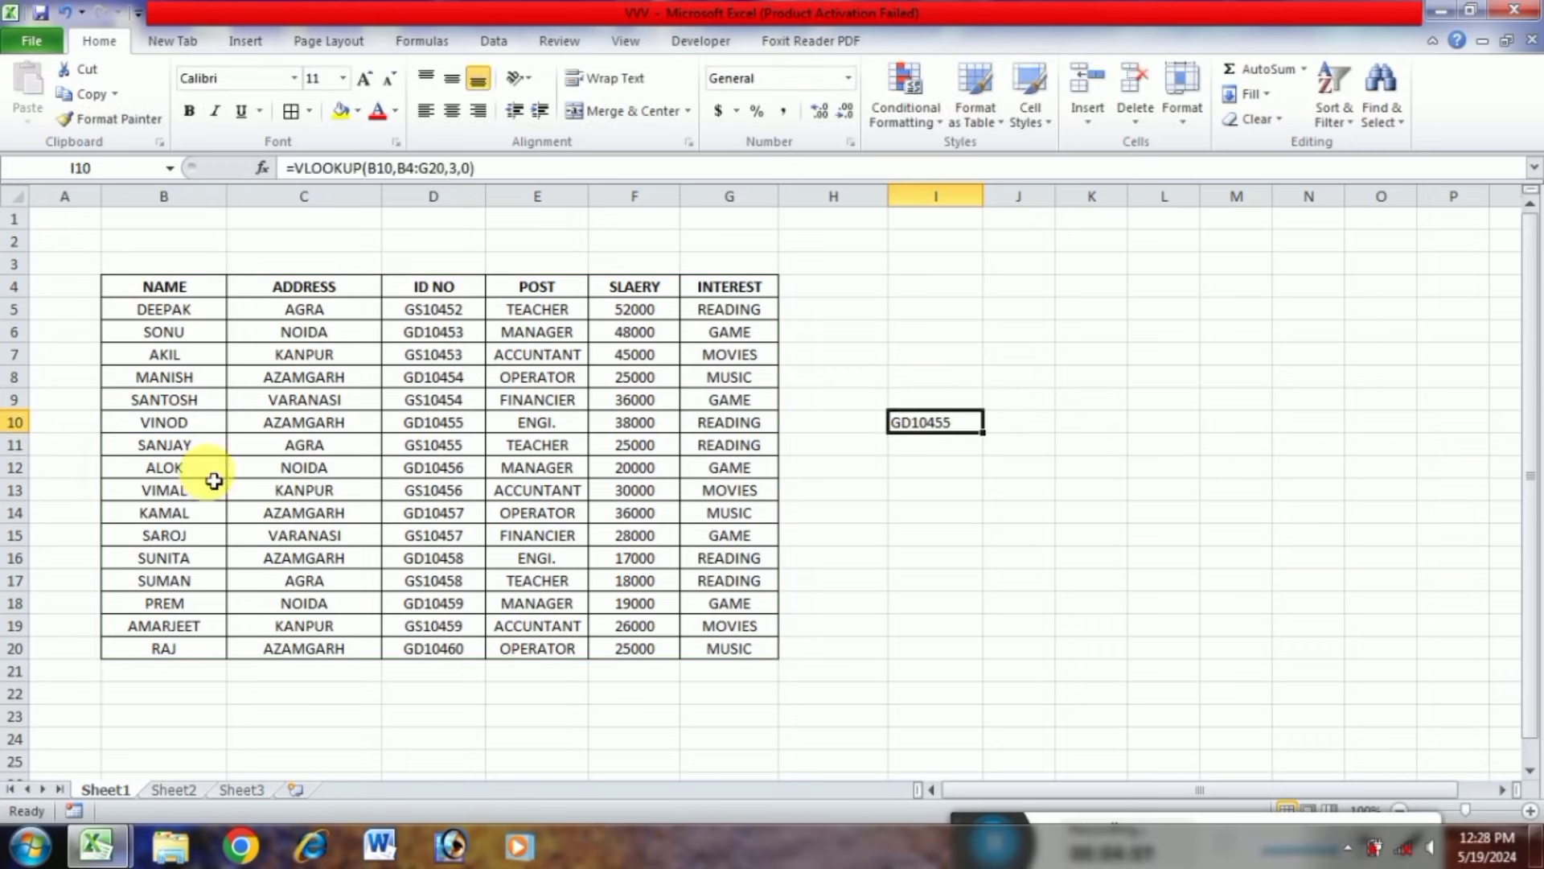
pyautogui.click(15, 421)
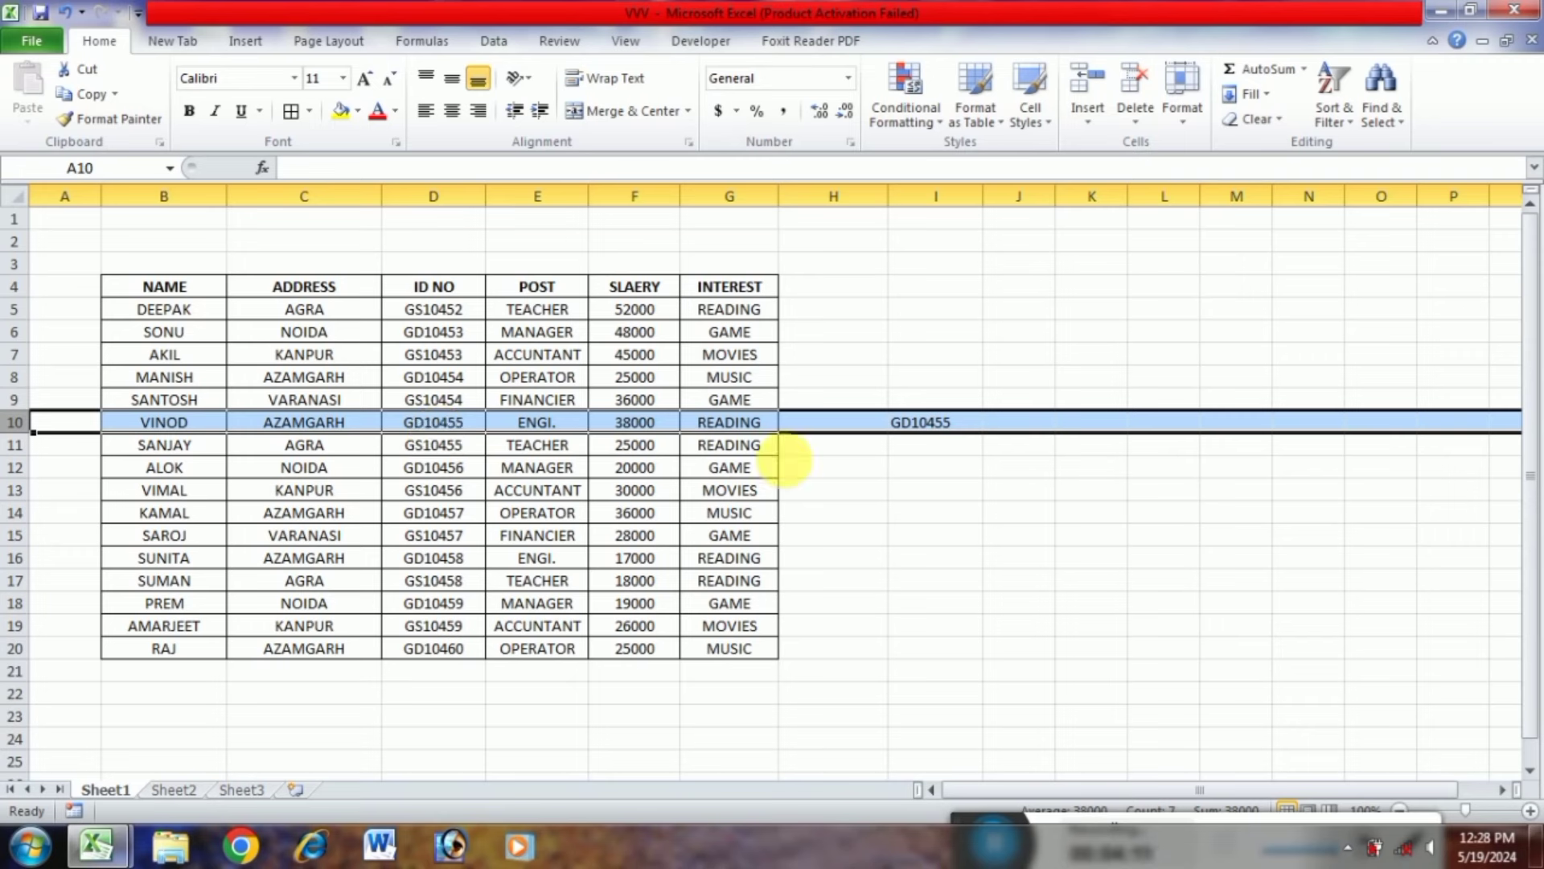
# Set the column index of the VLOOKUP in I10 to 5 to return the salary, and check it against row 10
pyautogui.click(946, 433)
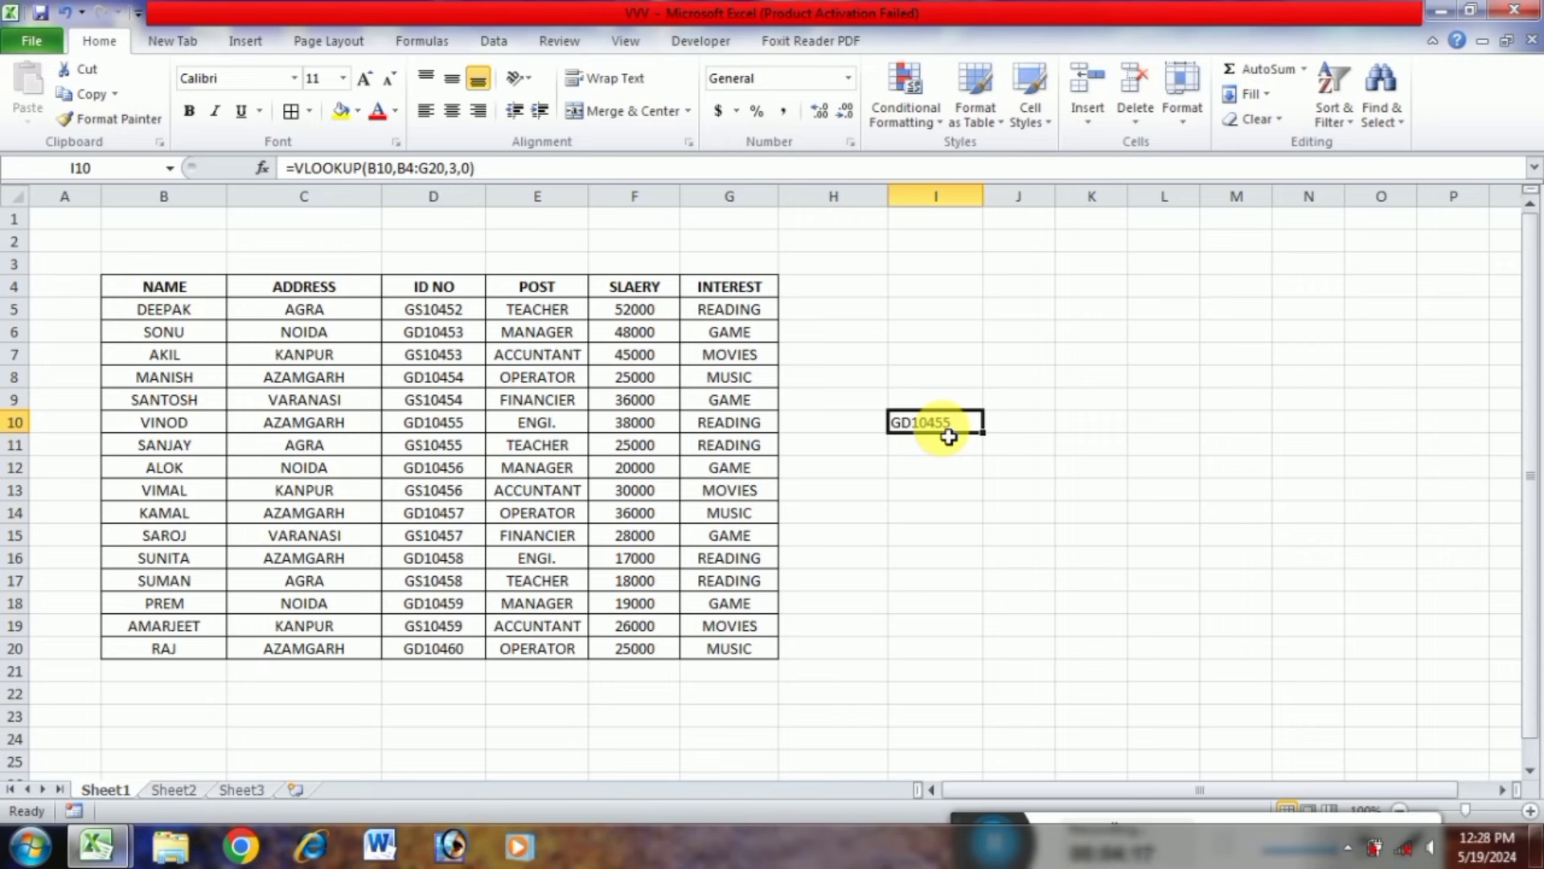
pyautogui.doubleClick(947, 436)
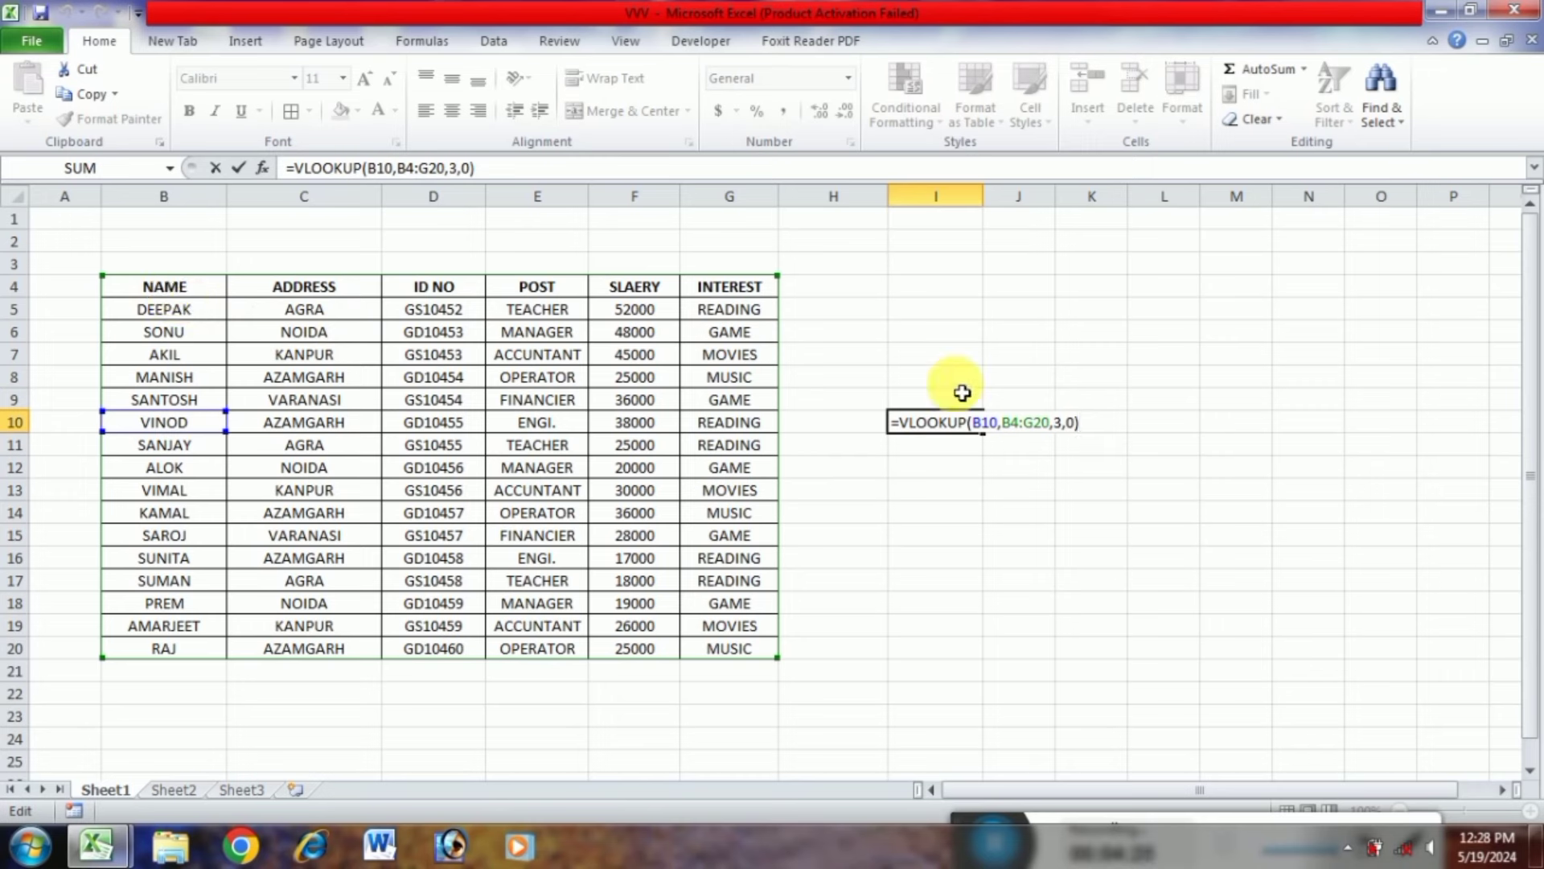
pyautogui.press('BackSpace')
pyautogui.press('BackSpace')
pyautogui.press('BackSpace')
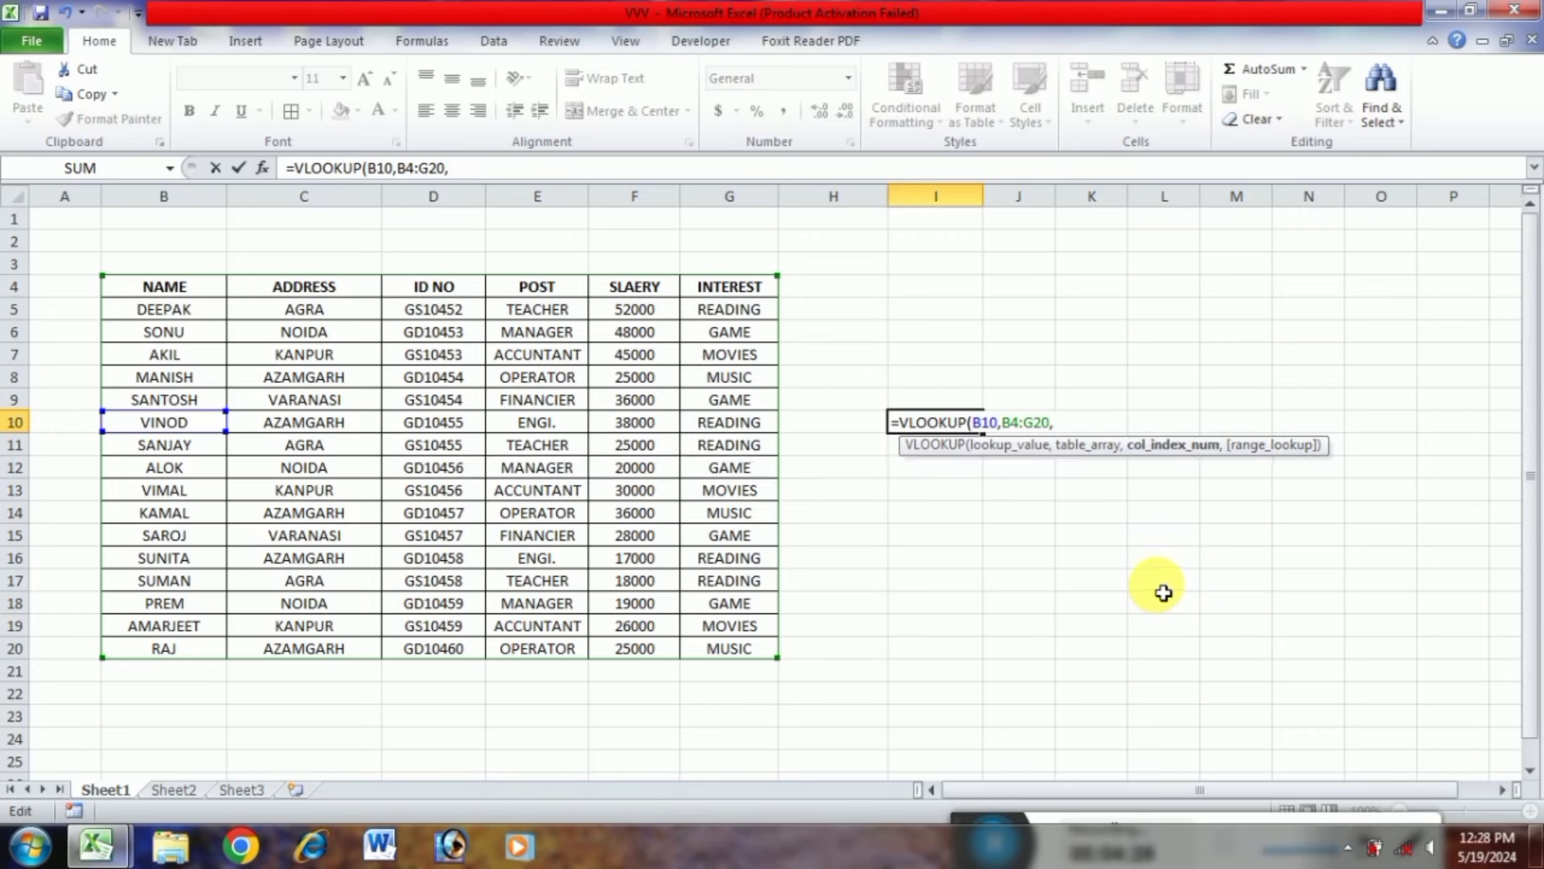
pyautogui.write(',')
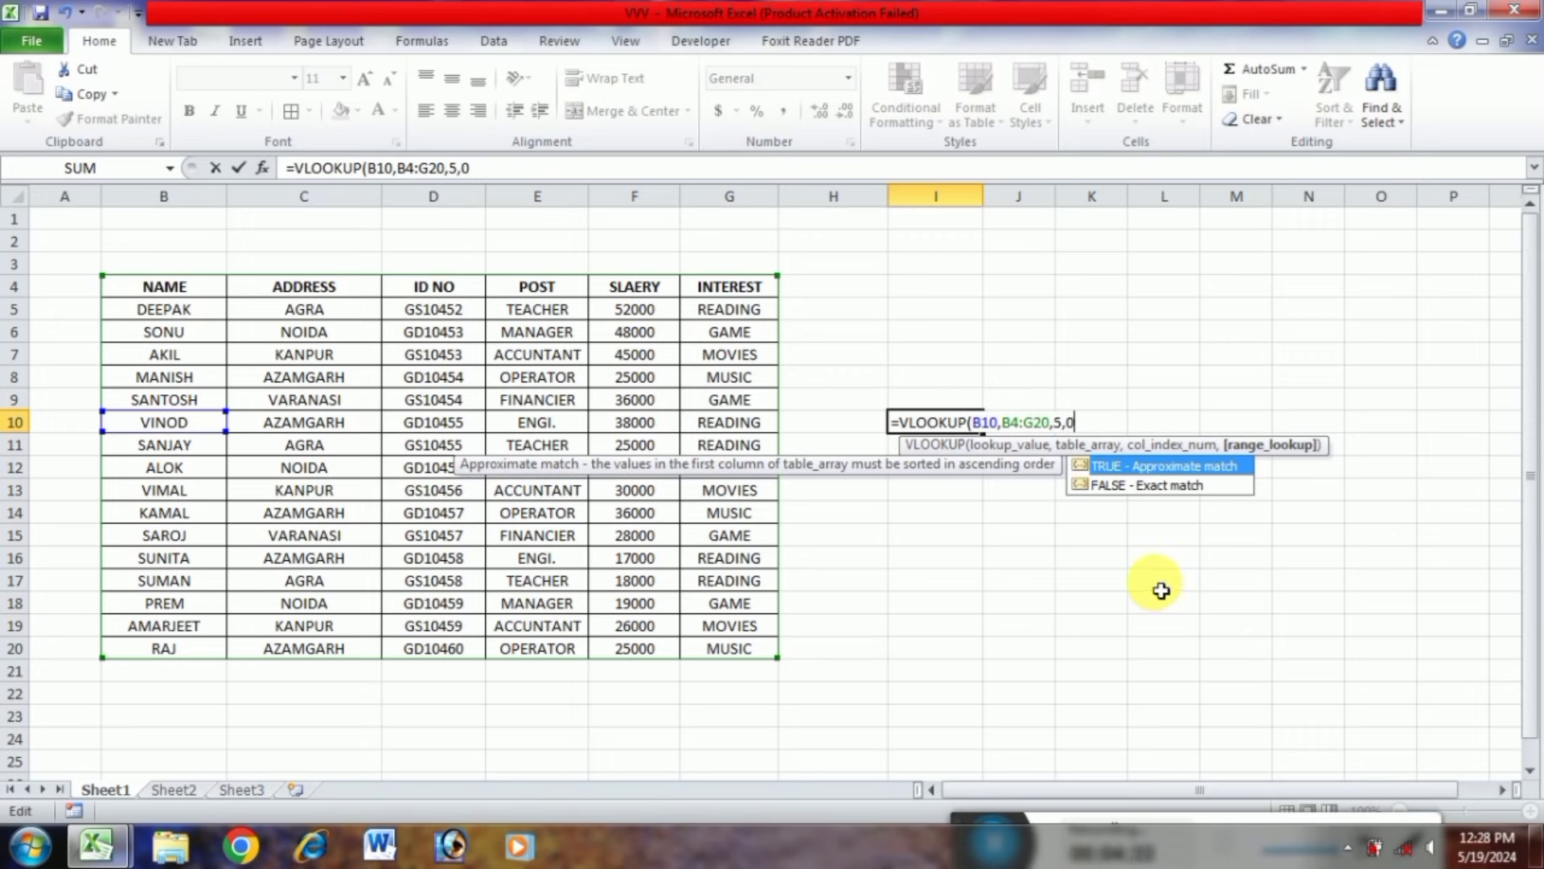
pyautogui.write('0')
pyautogui.press('Return')
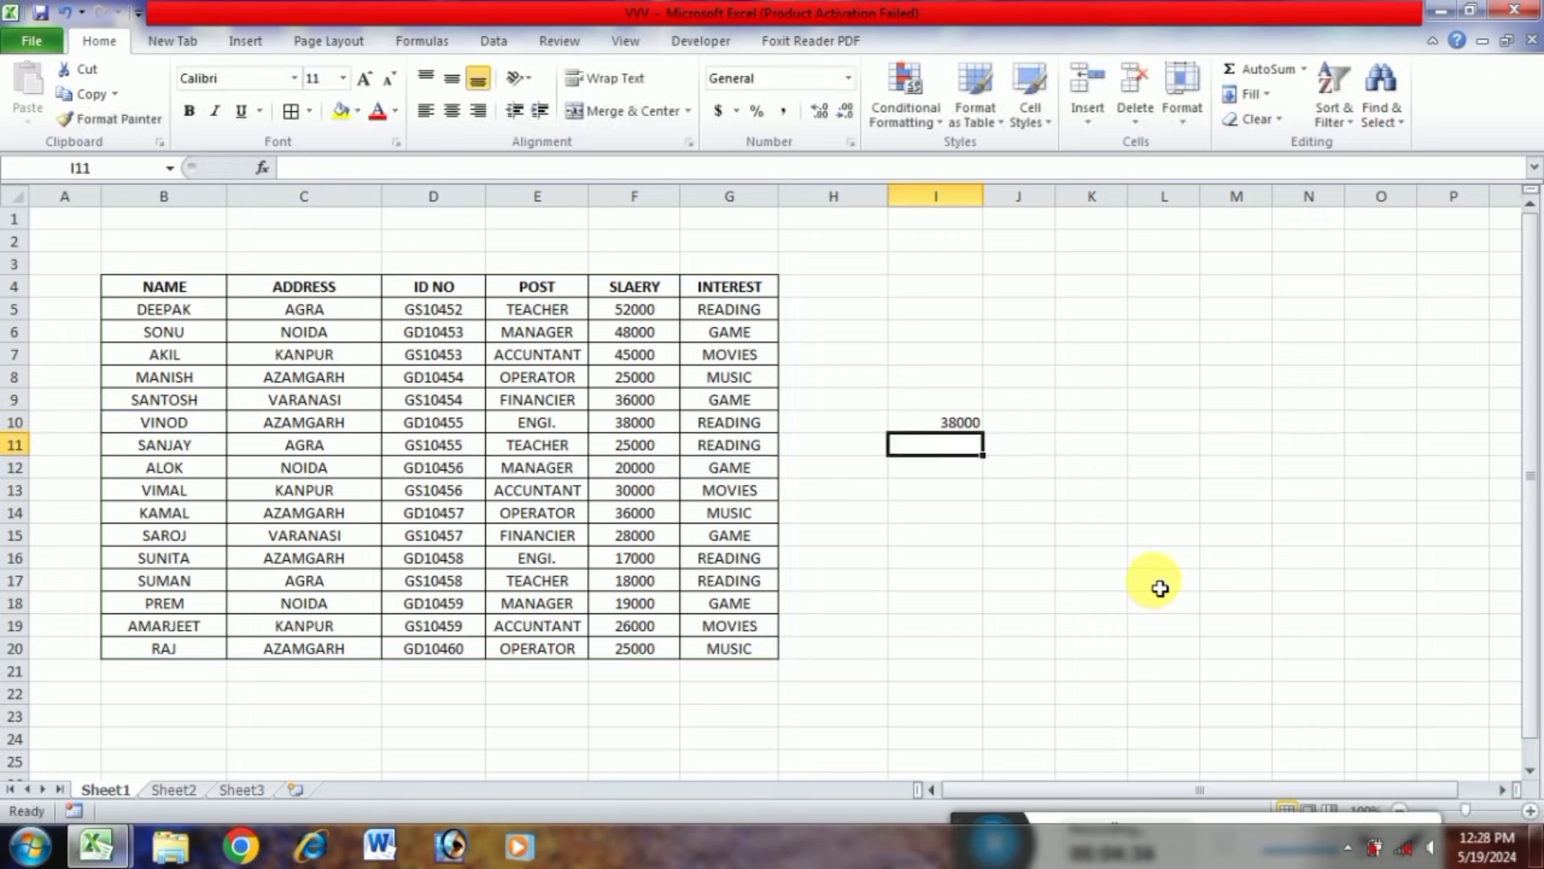
pyautogui.click(973, 423)
pyautogui.click(22, 426)
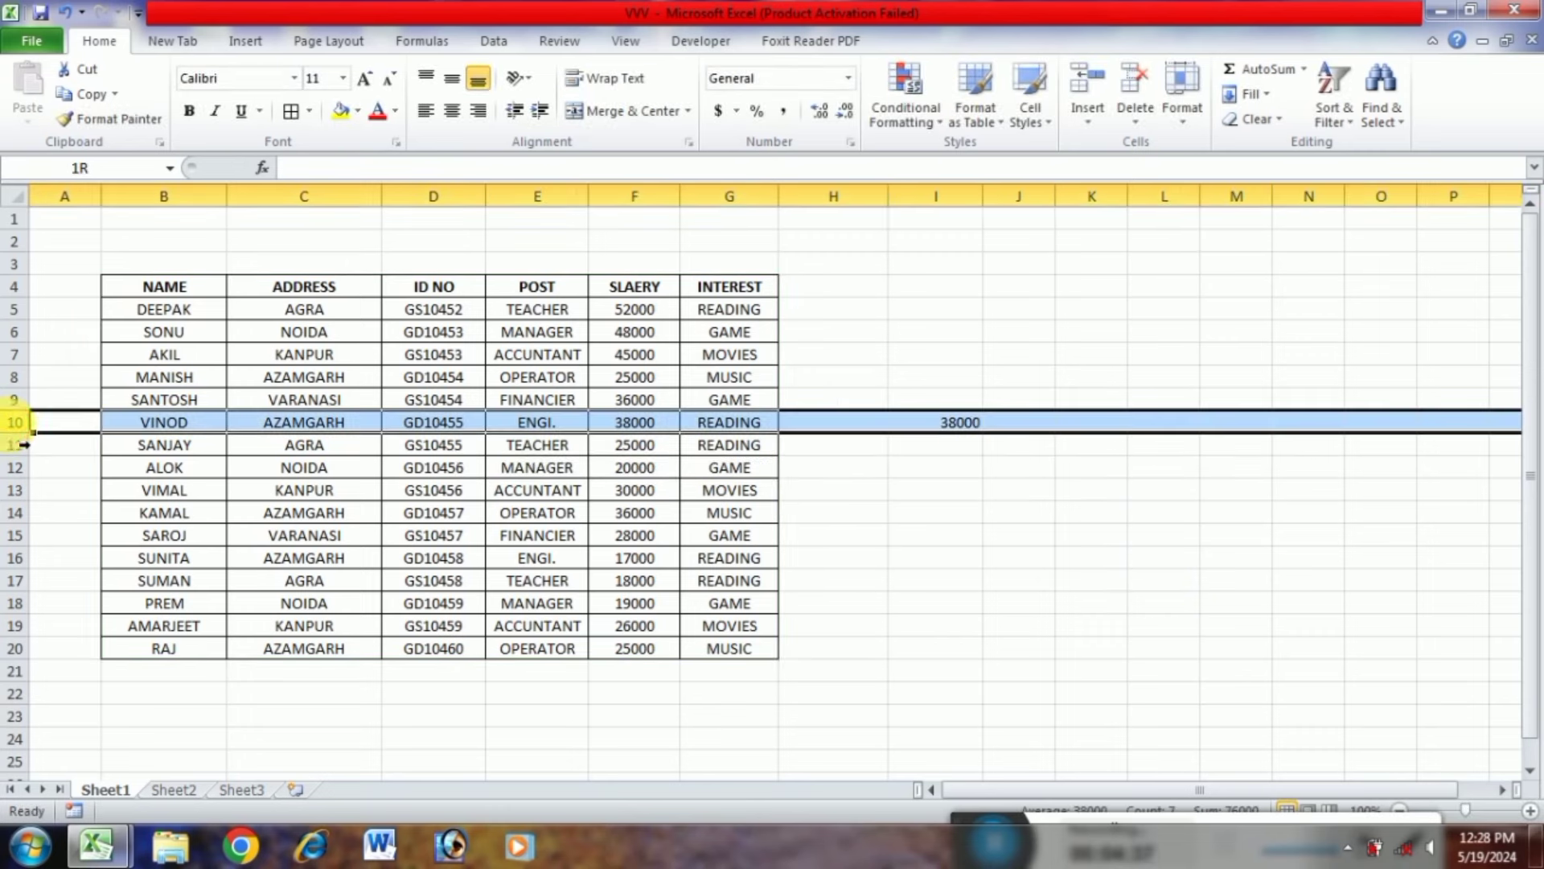
# Set the column index of the VLOOKUP in I10 to 4, keeping exact match 0, to return the POST
pyautogui.click(977, 426)
pyautogui.doubleClick(980, 428)
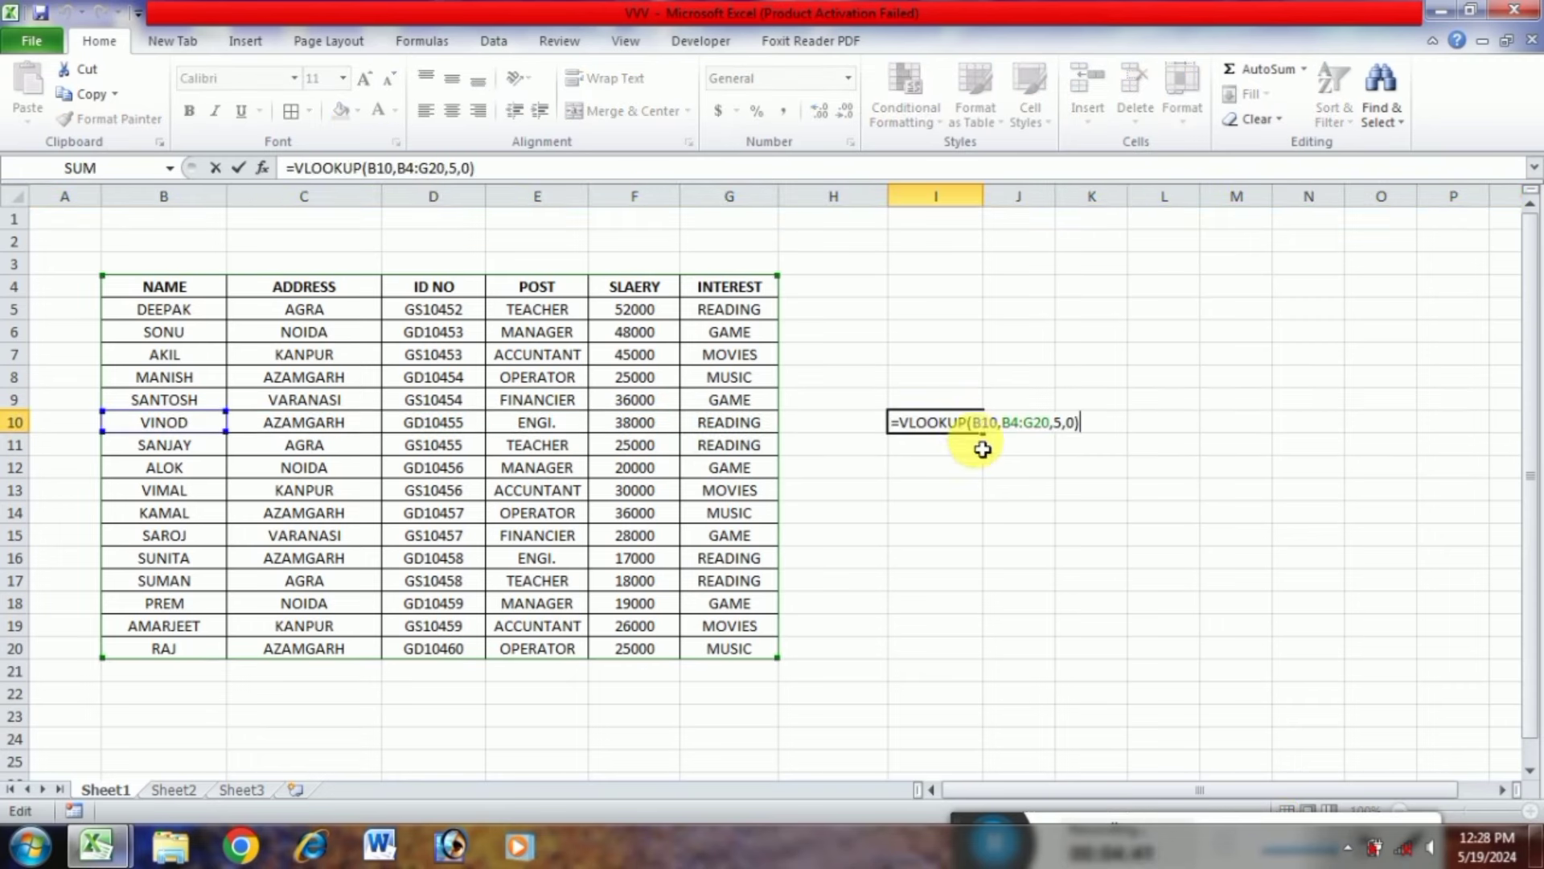
pyautogui.press('BackSpace')
pyautogui.press('BackSpace')
pyautogui.press('BackSpace')
pyautogui.press('BackSpace')
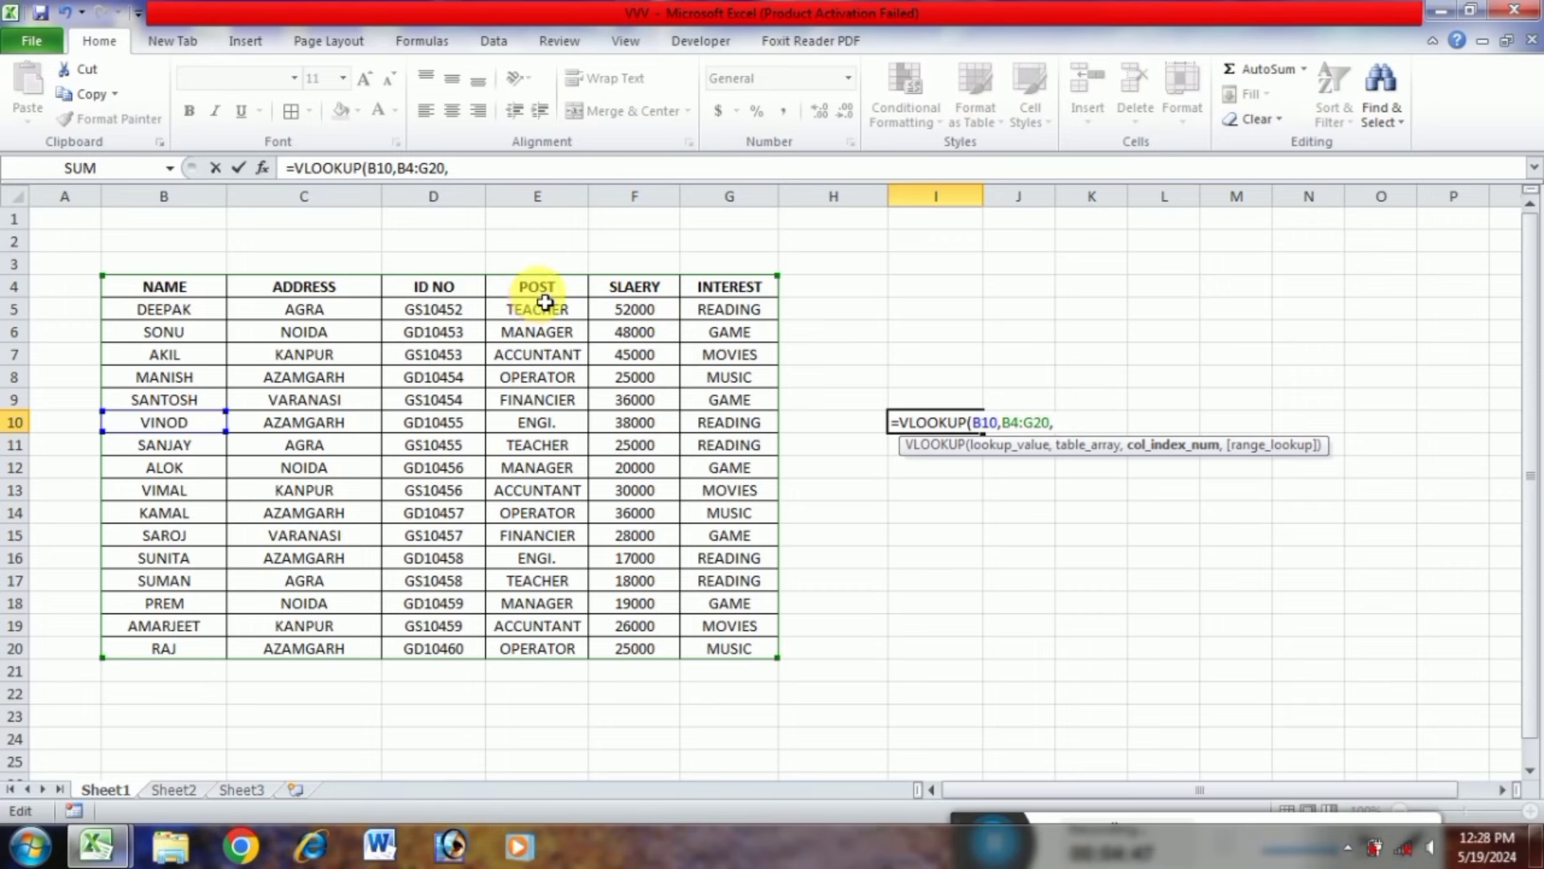
pyautogui.write('4,')
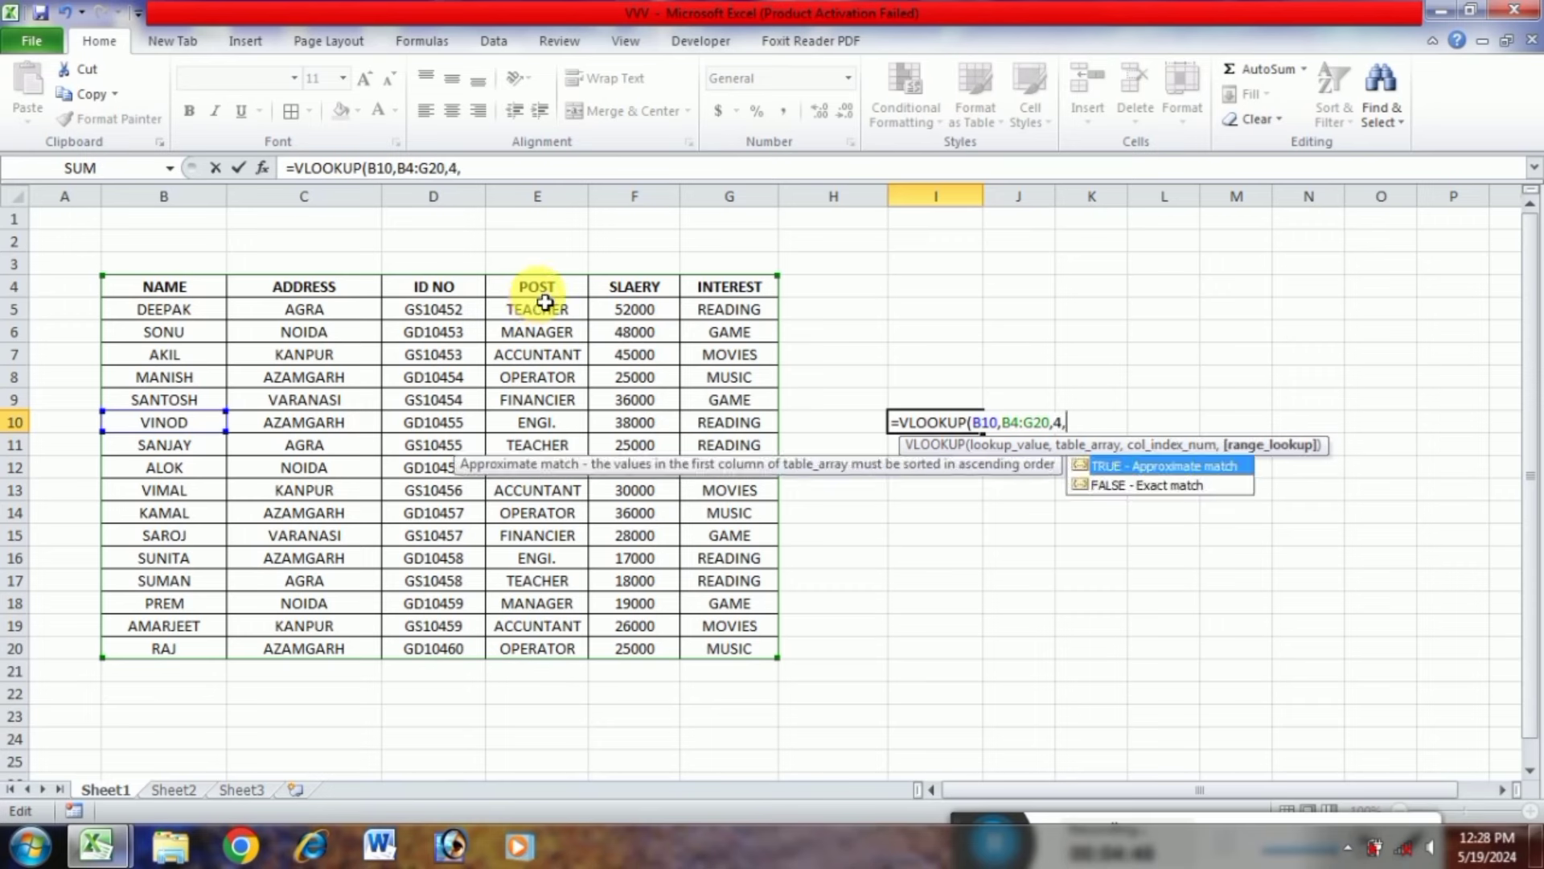
pyautogui.write('0')
pyautogui.press('Return')
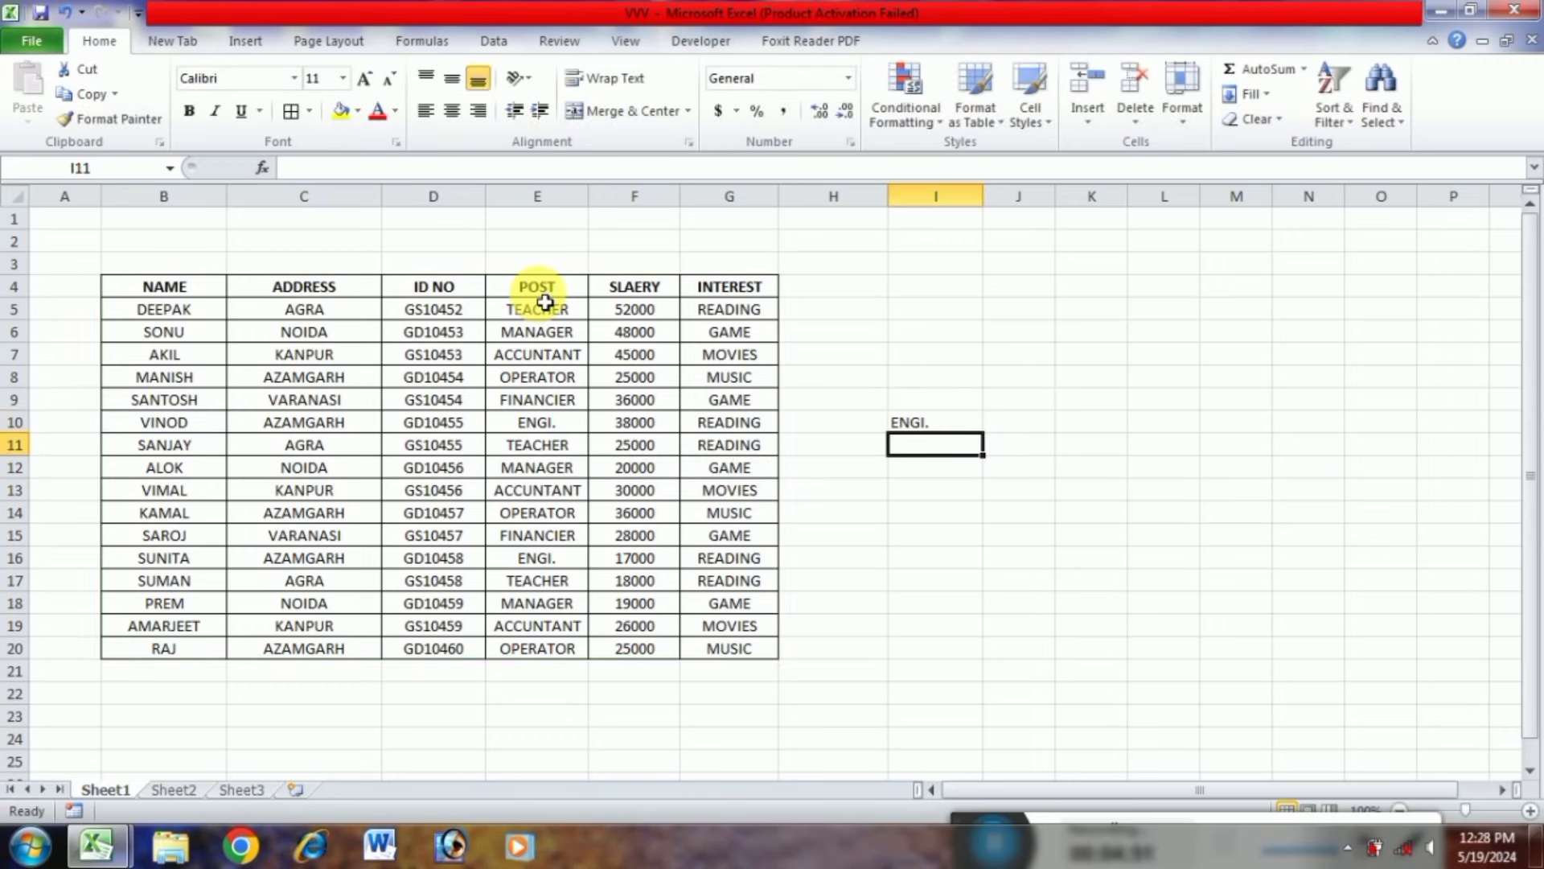
# Set the column index of the VLOOKUP in I10 to 6, keeping exact match 0, to return the INTEREST
pyautogui.click(946, 426)
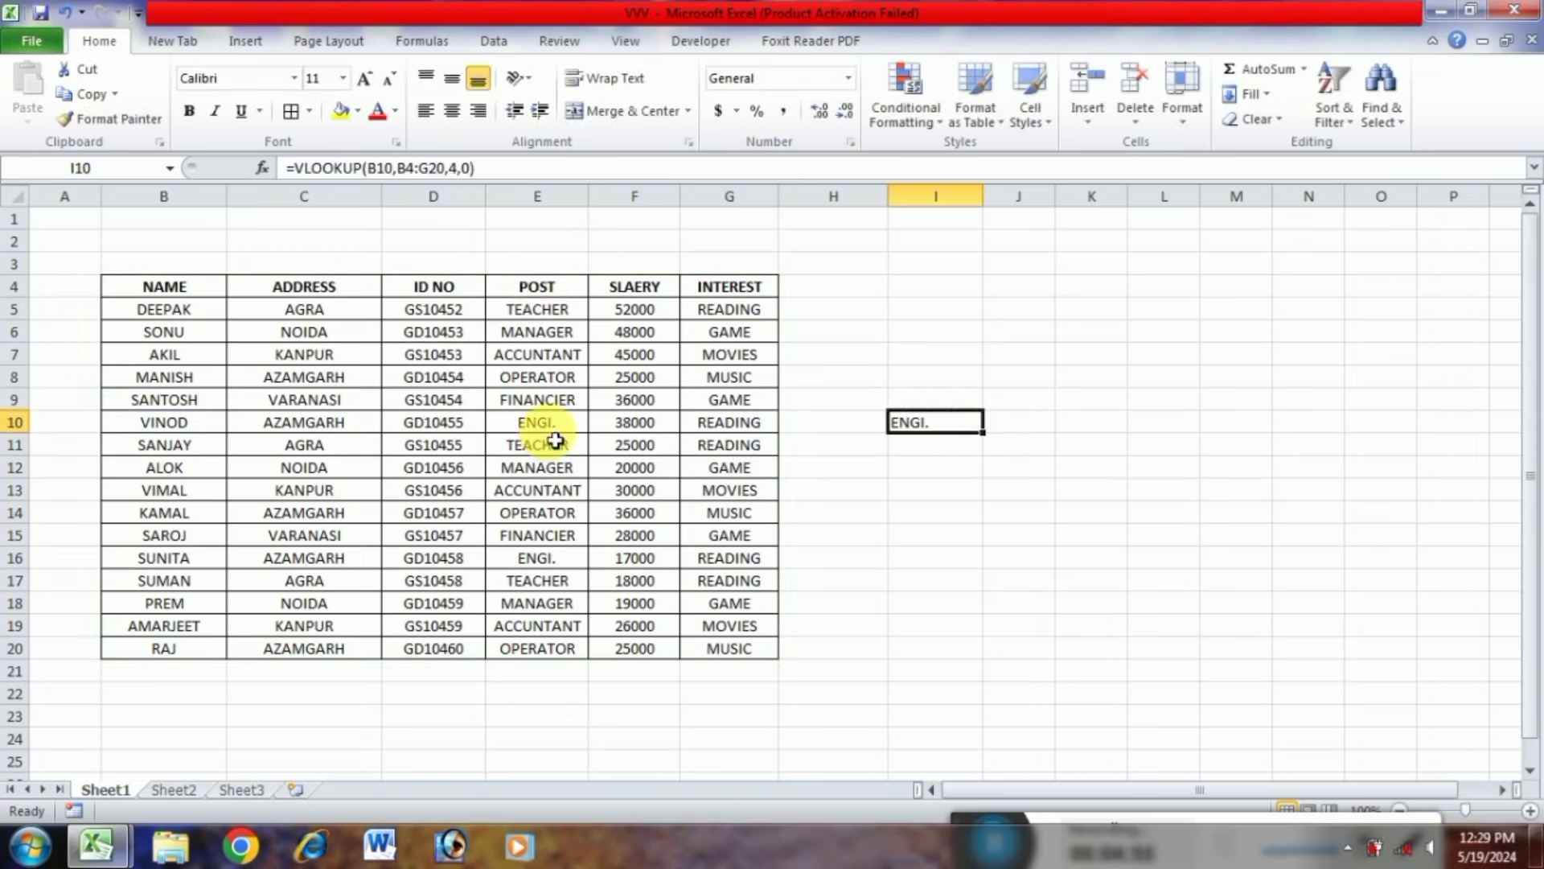
pyautogui.doubleClick(920, 427)
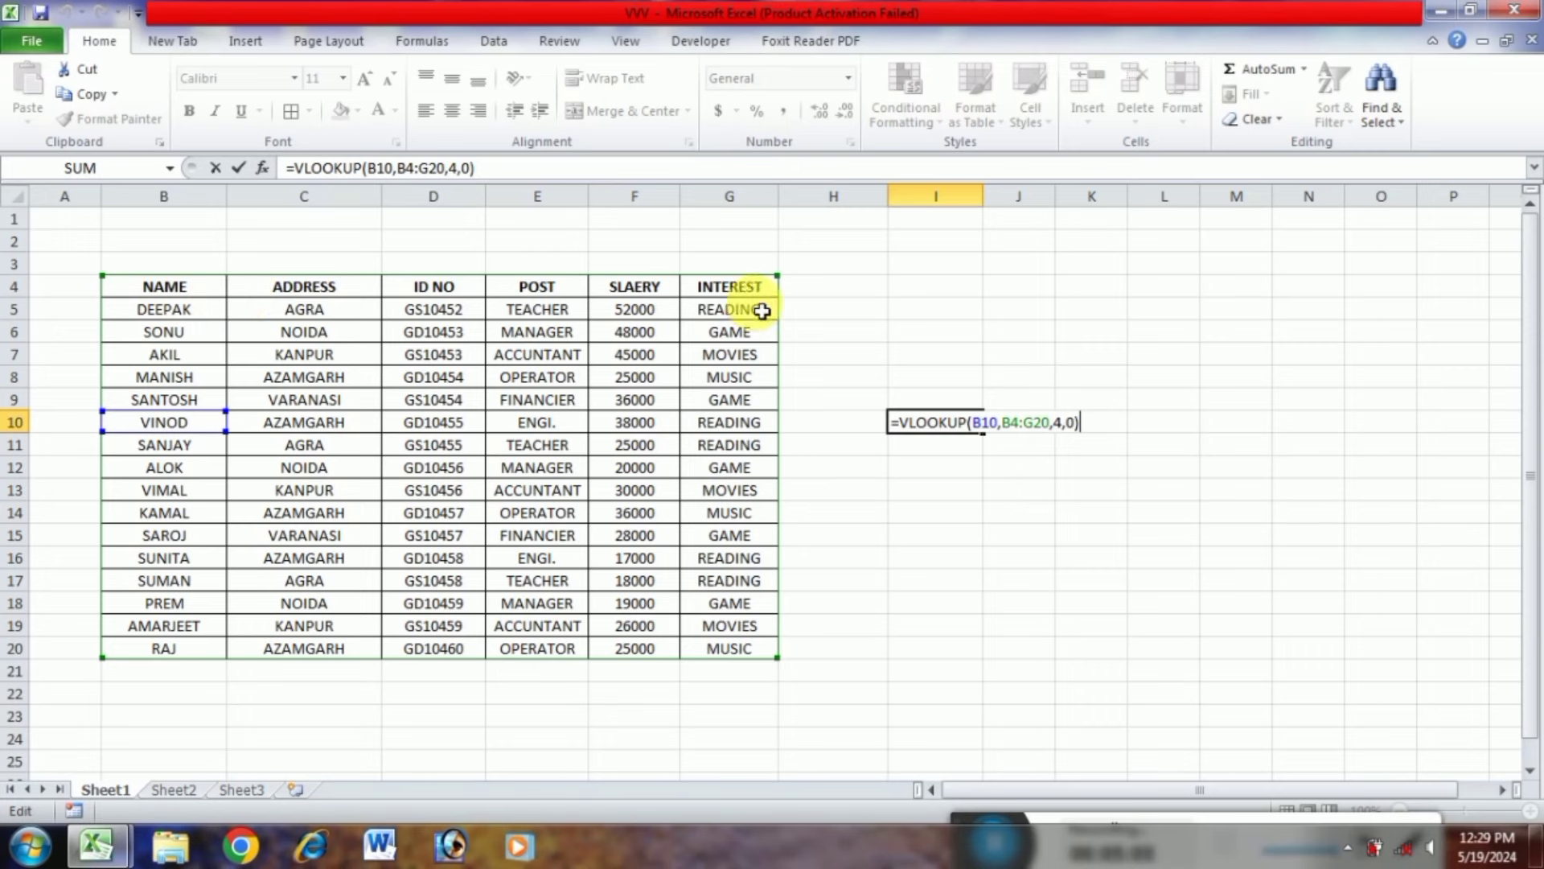
pyautogui.press('BackSpace')
pyautogui.press('BackSpace')
pyautogui.press('BackSpace')
pyautogui.press('BackSpace')
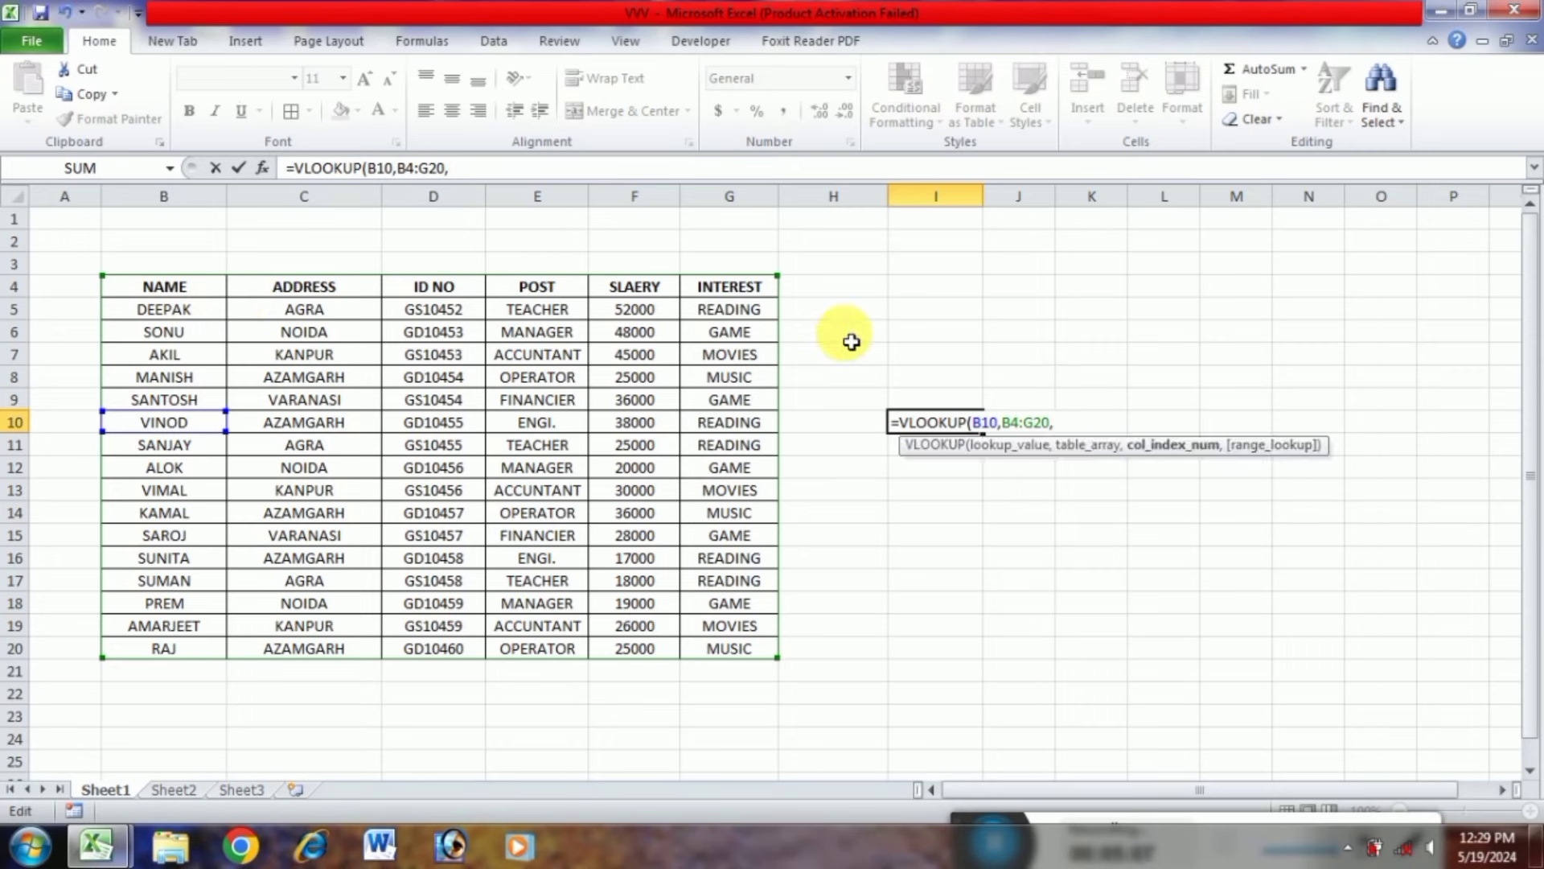
pyautogui.write('6,')
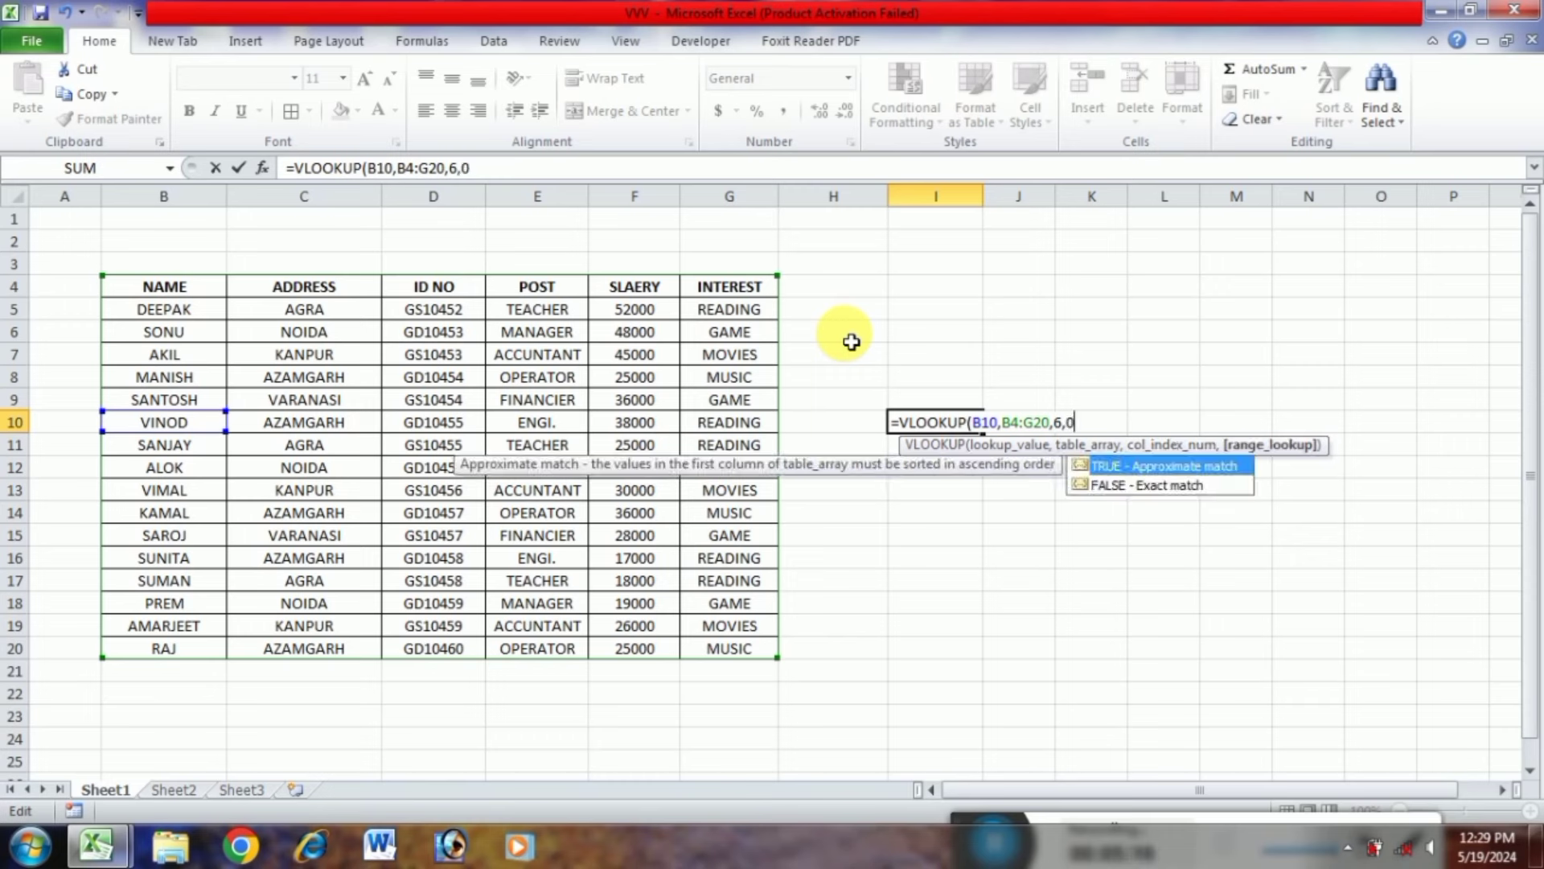
pyautogui.write('0')
pyautogui.press('Return')
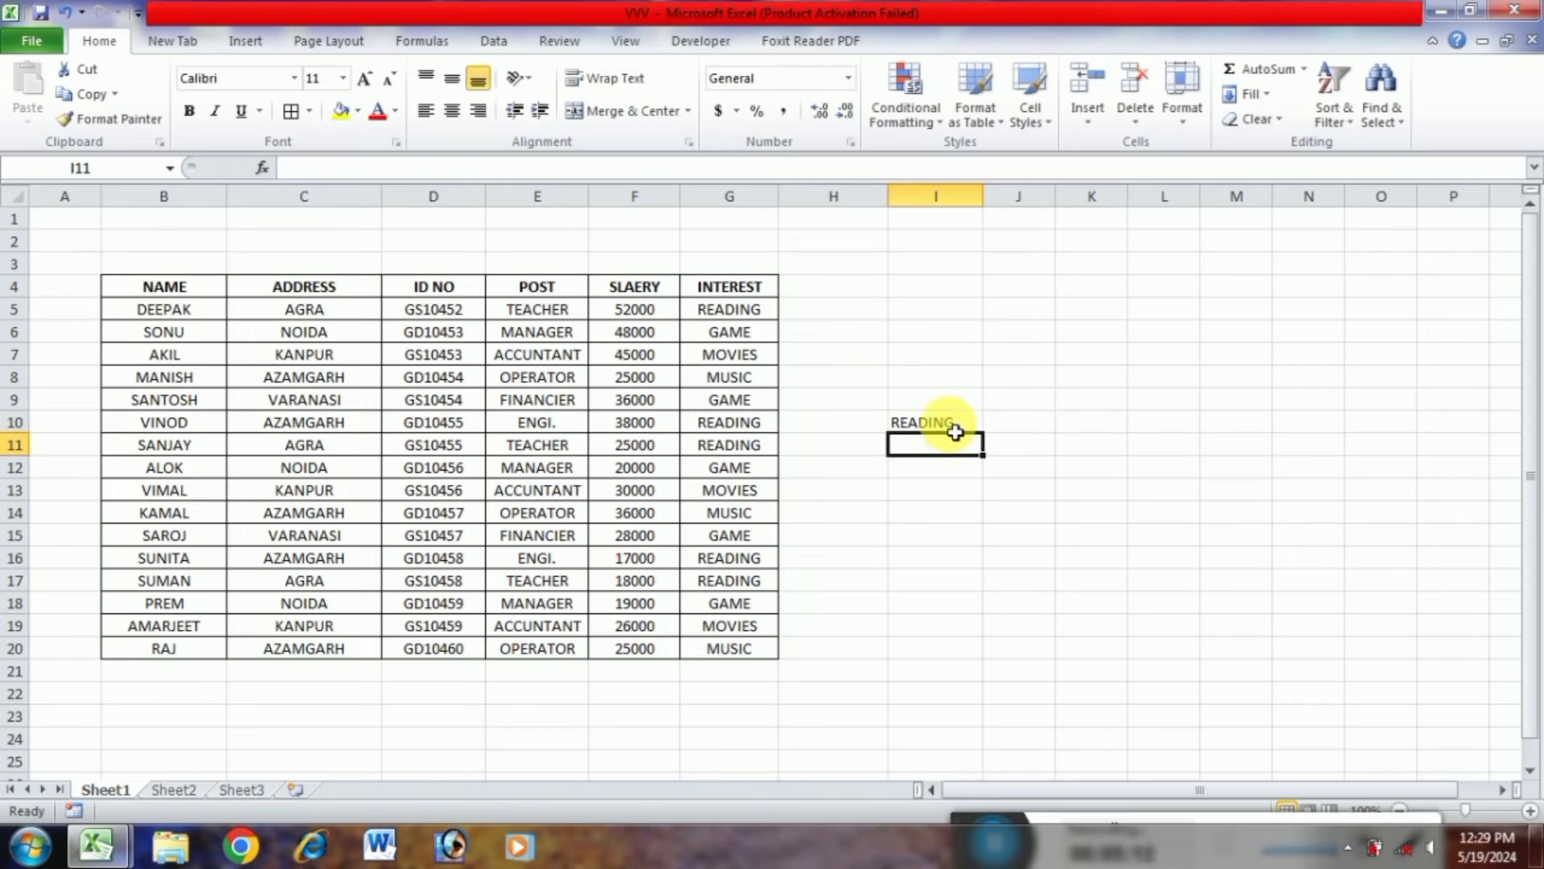
pyautogui.click(951, 423)
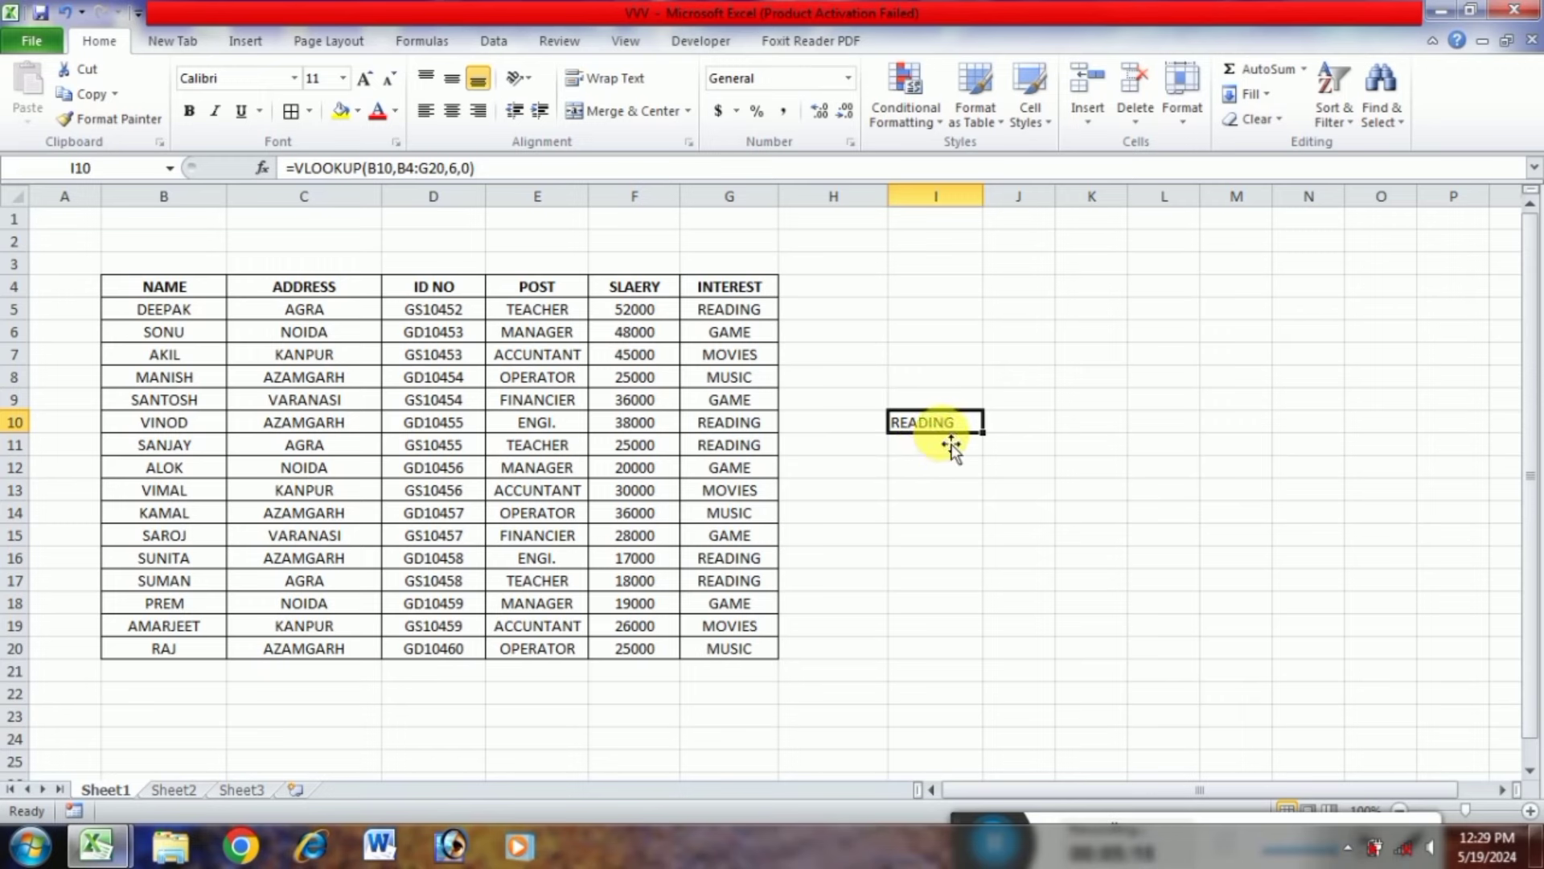
# Enter =VLOOKUP(B8,B4:G20,4,0) in cell I11 to return the POST for the name in B8, and review the formula
pyautogui.click(930, 463)
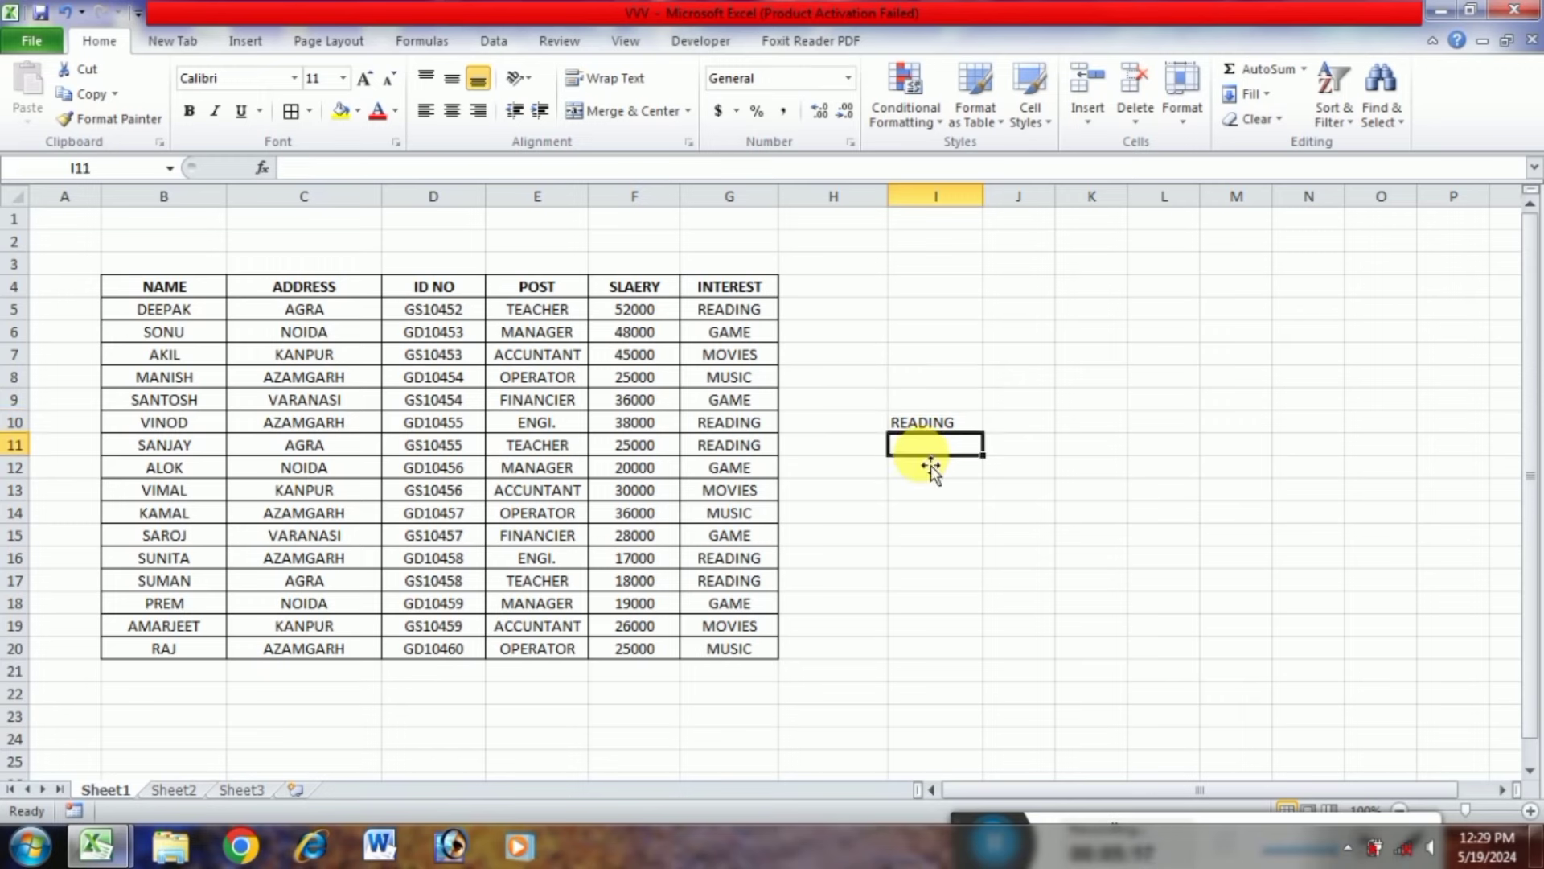
pyautogui.write('=VL')
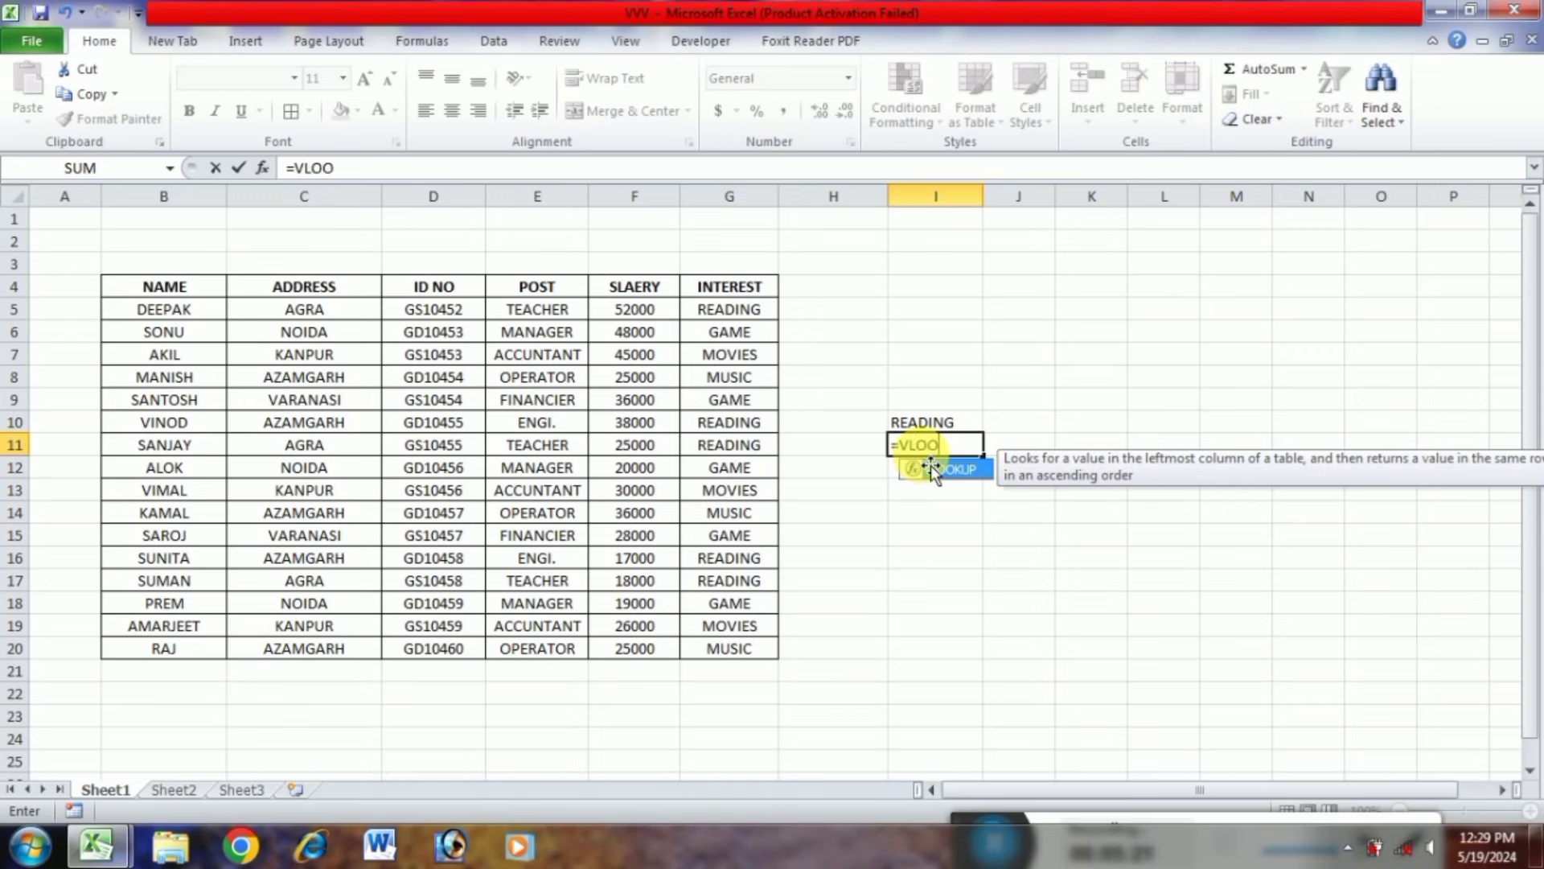
pyautogui.write('OO')
pyautogui.doubleClick(932, 468)
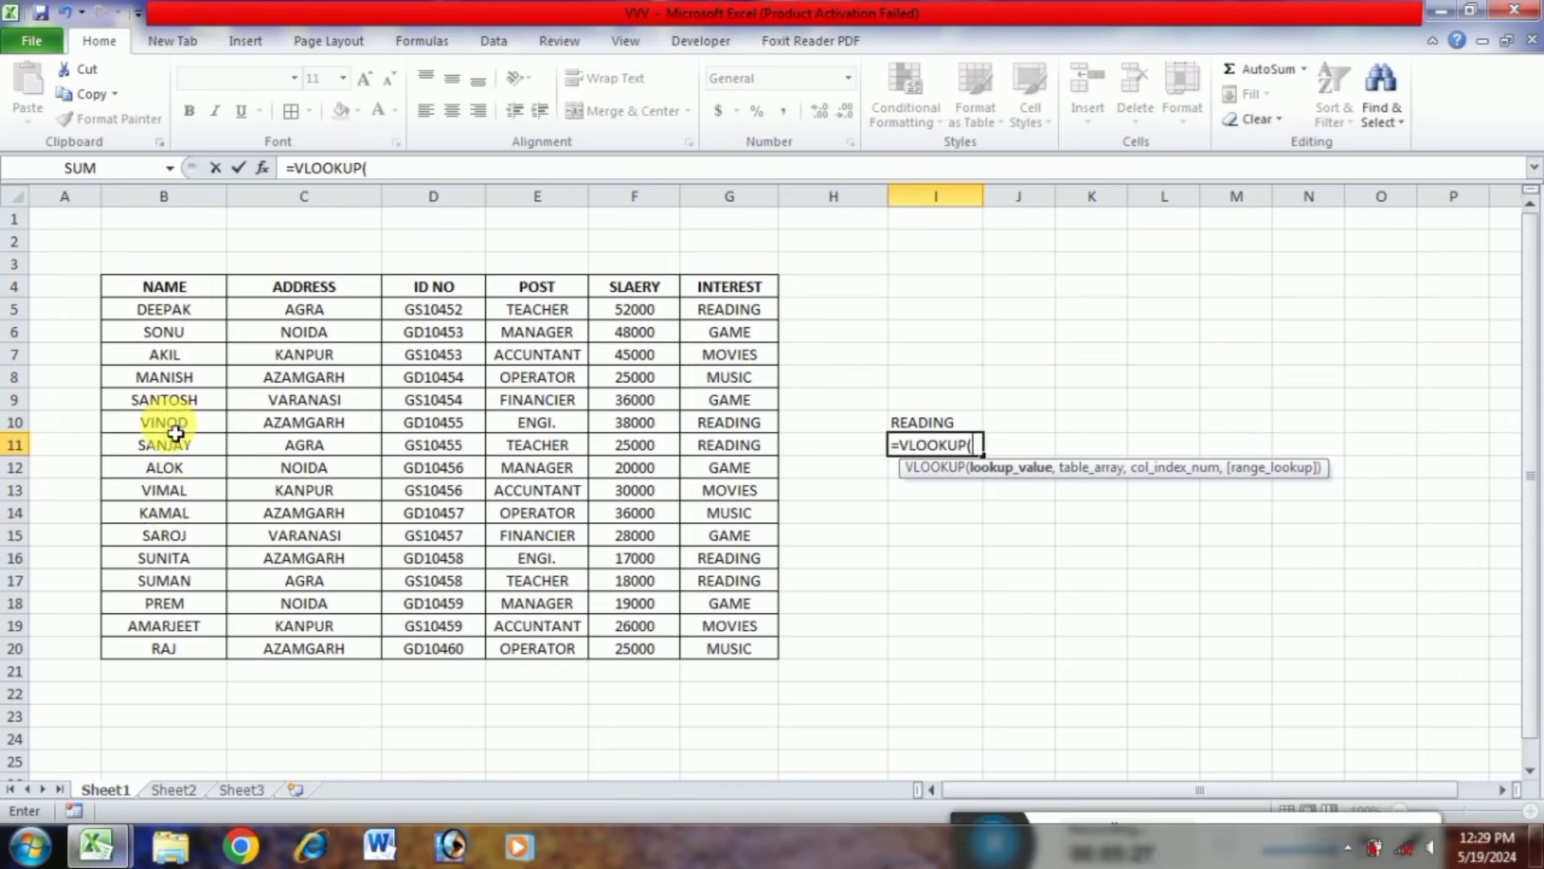
pyautogui.click(166, 386)
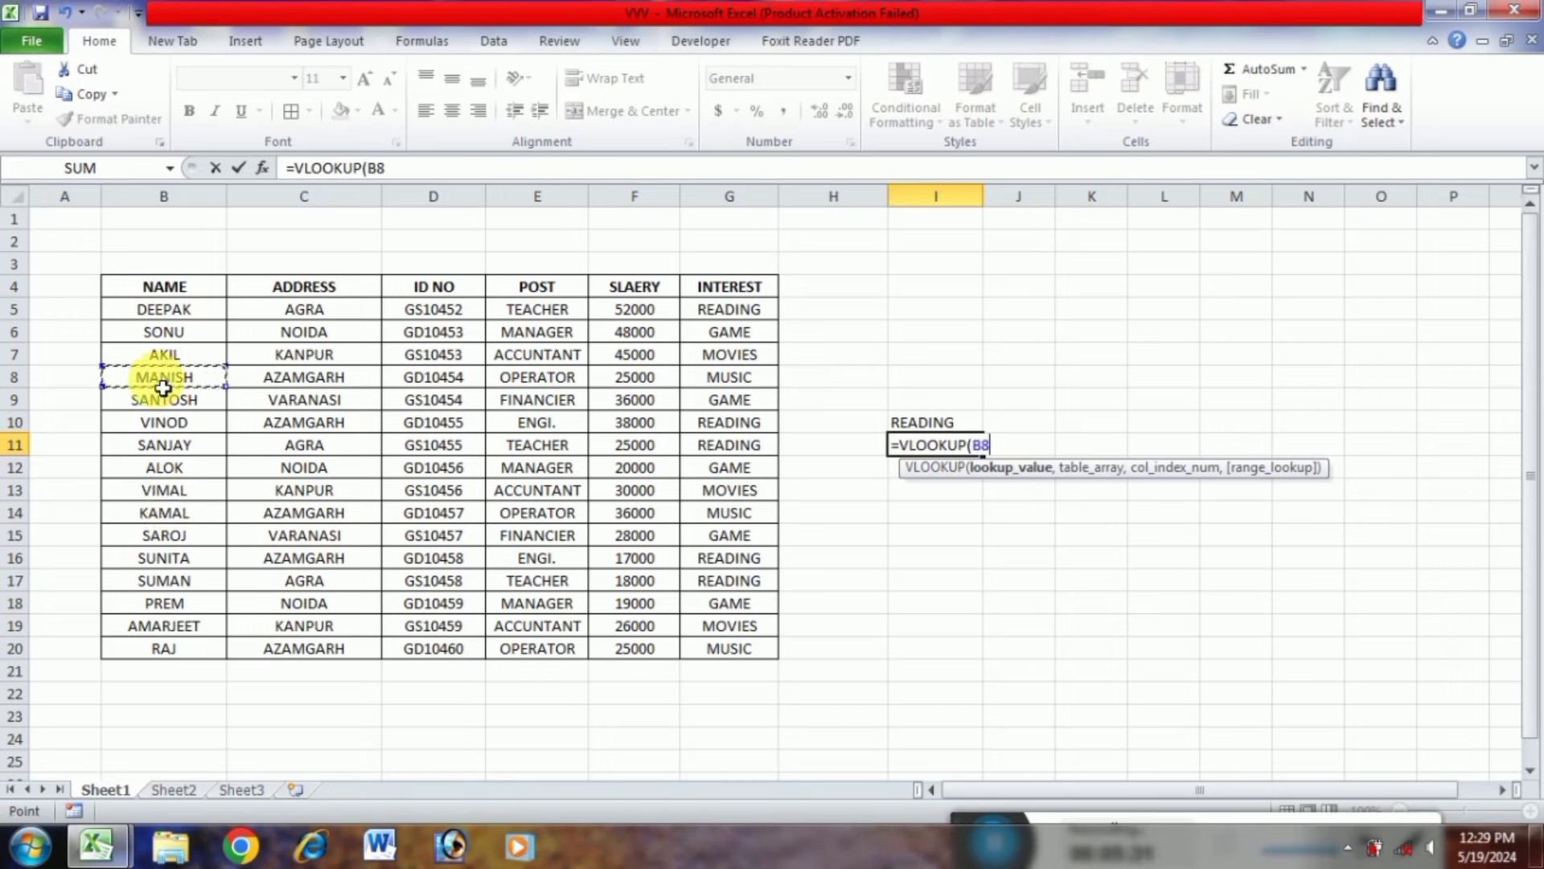
pyautogui.write(',')
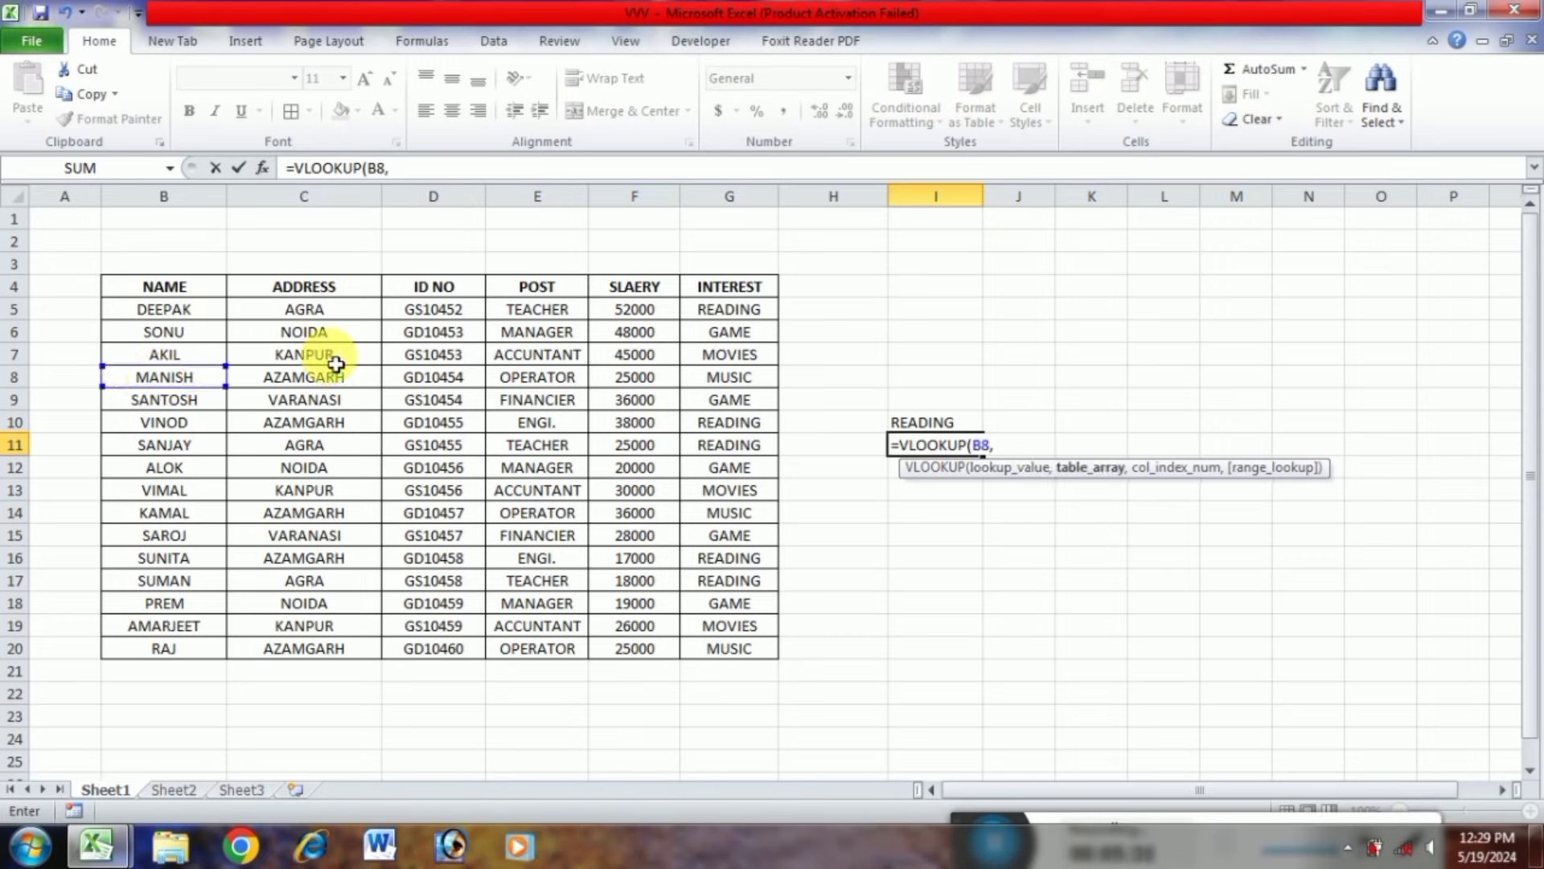
pyautogui.moveTo(197, 292); pyautogui.dragTo(726, 656)
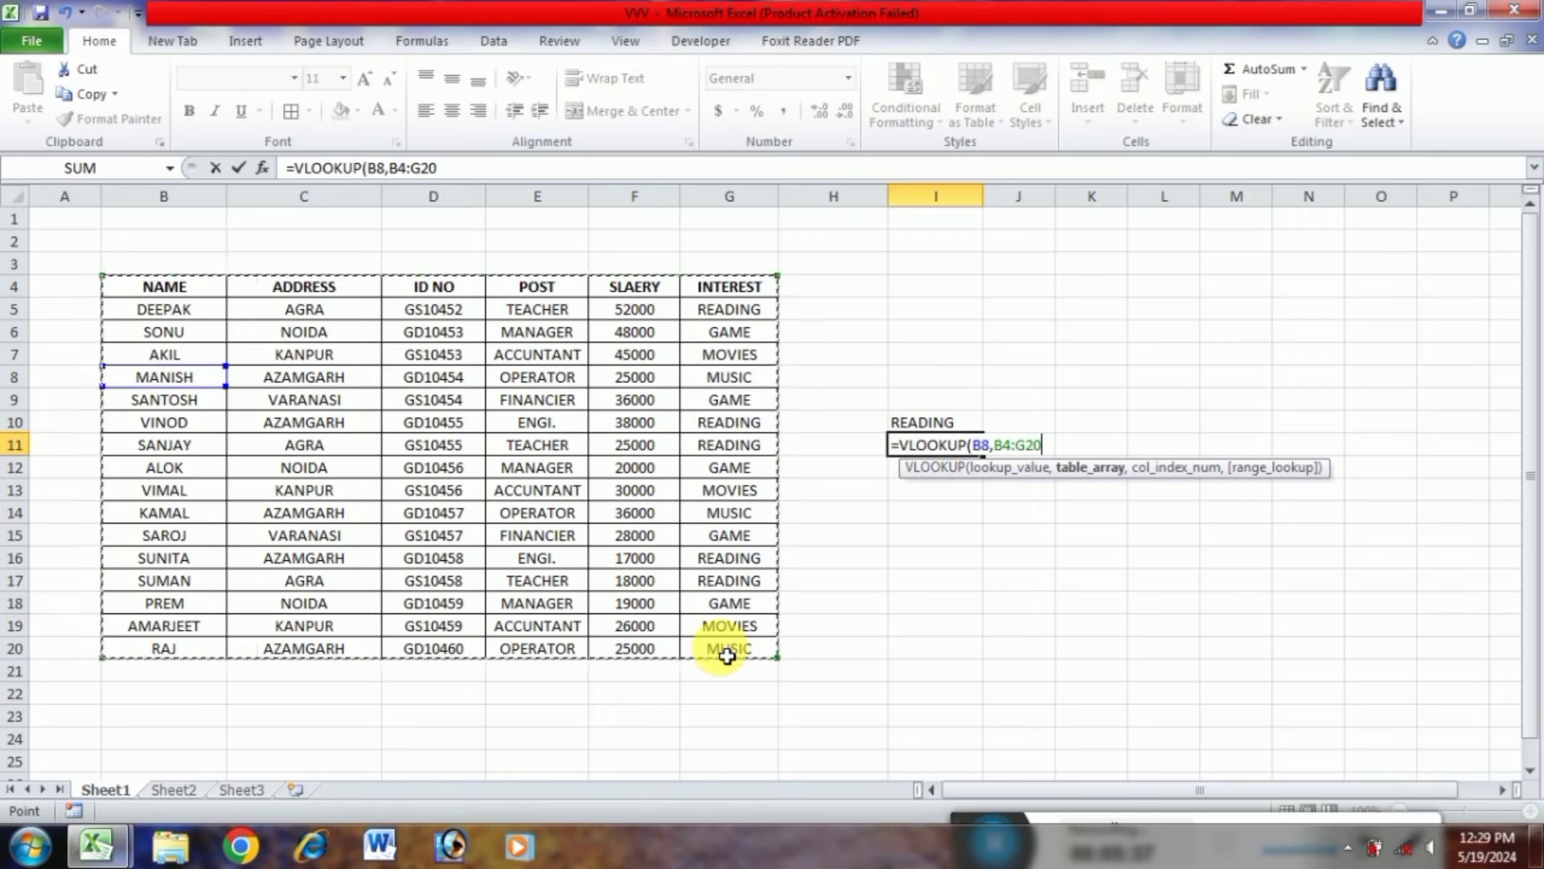
pyautogui.write(',')
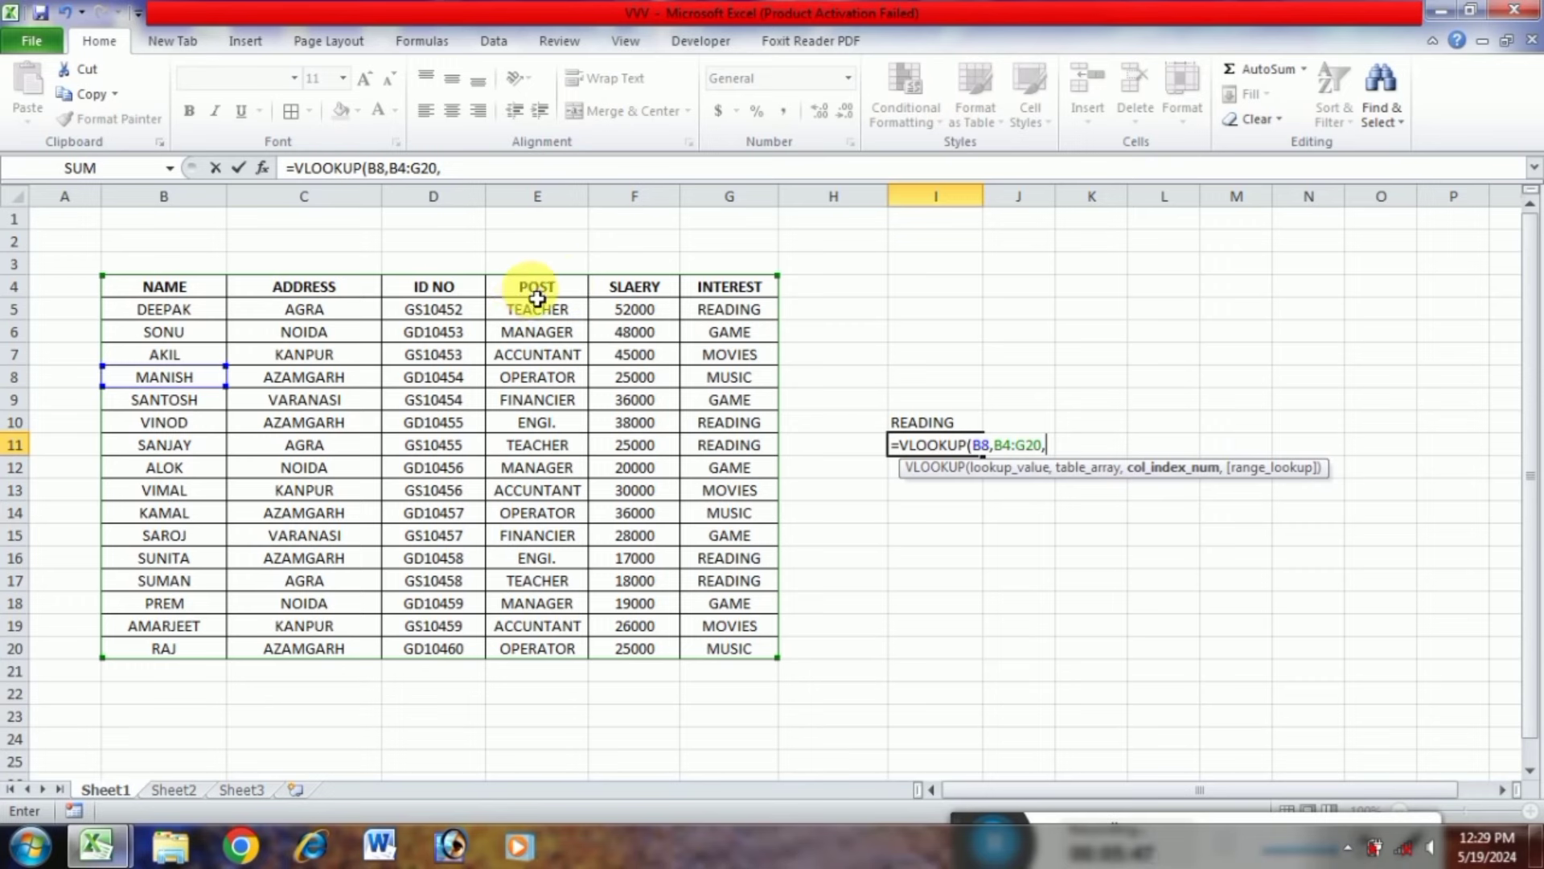
pyautogui.write(',0')
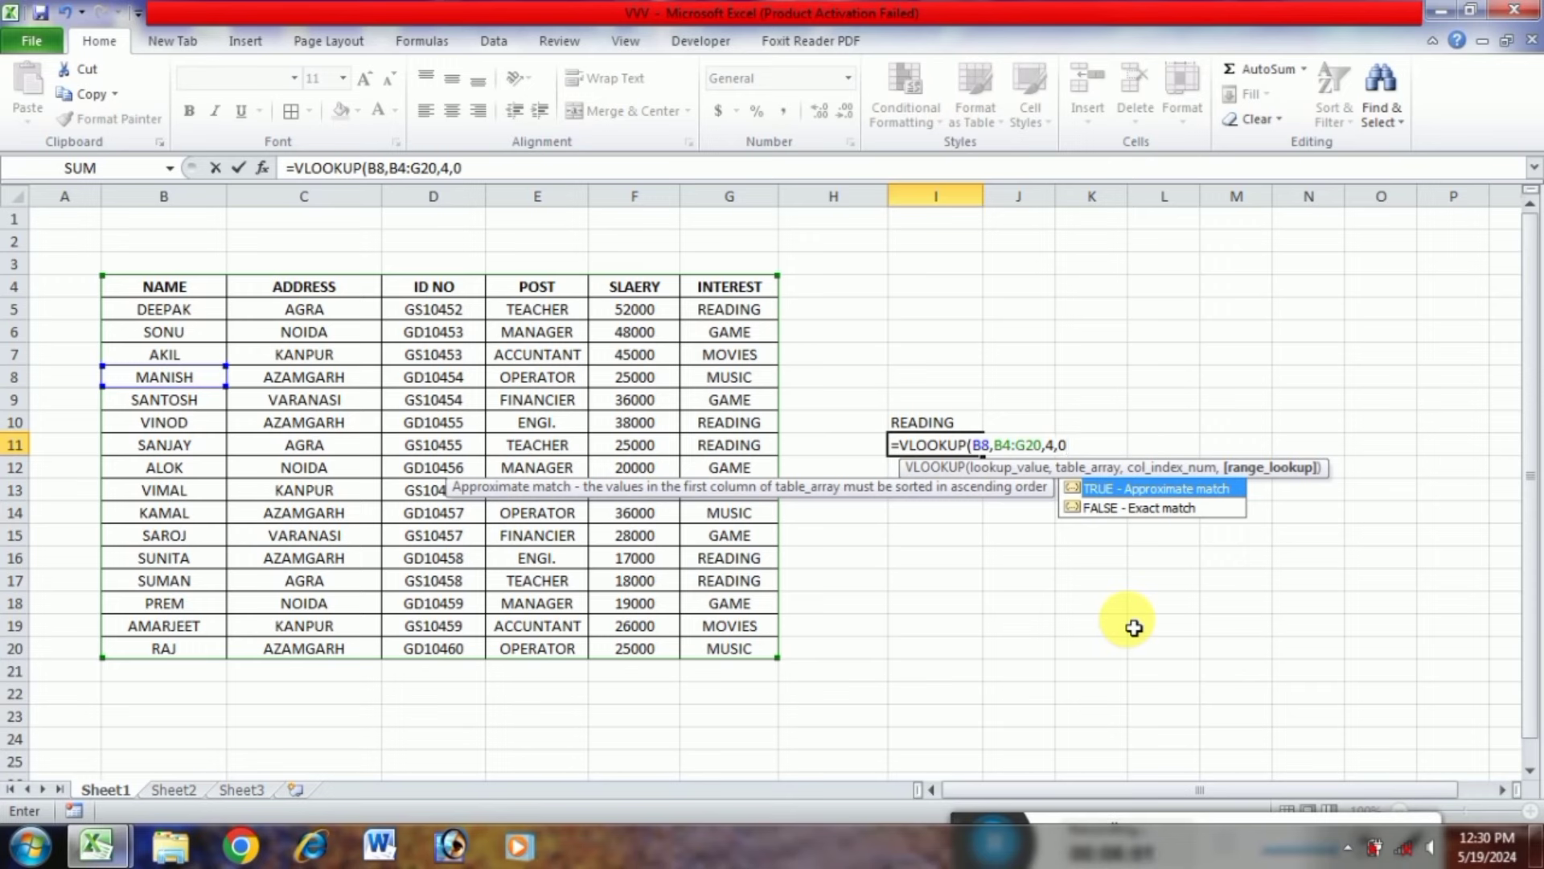
pyautogui.press('Return')
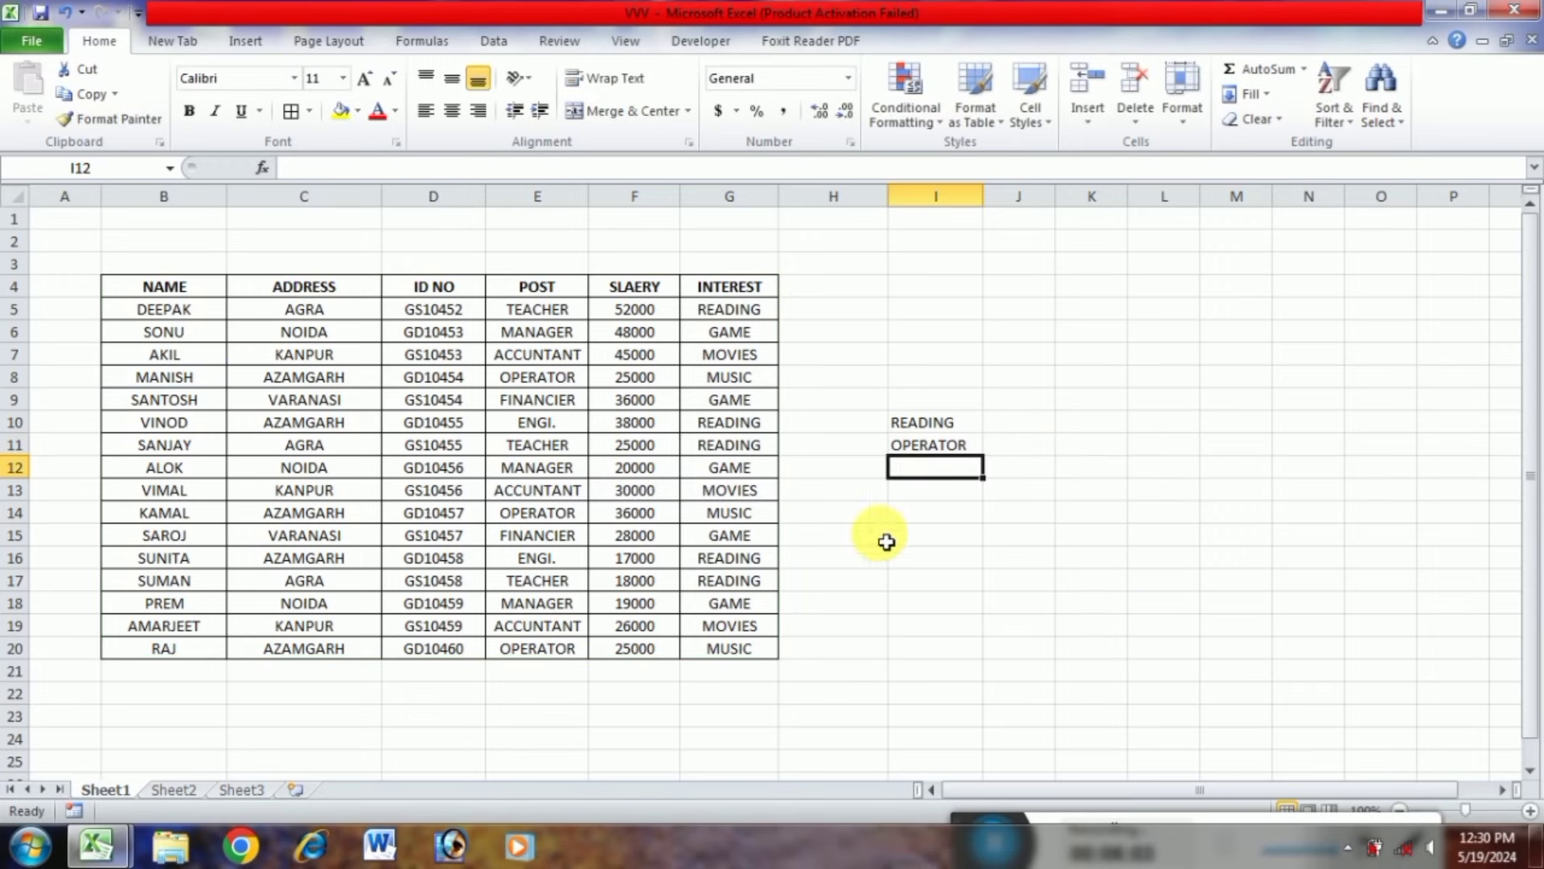
pyautogui.click(935, 450)
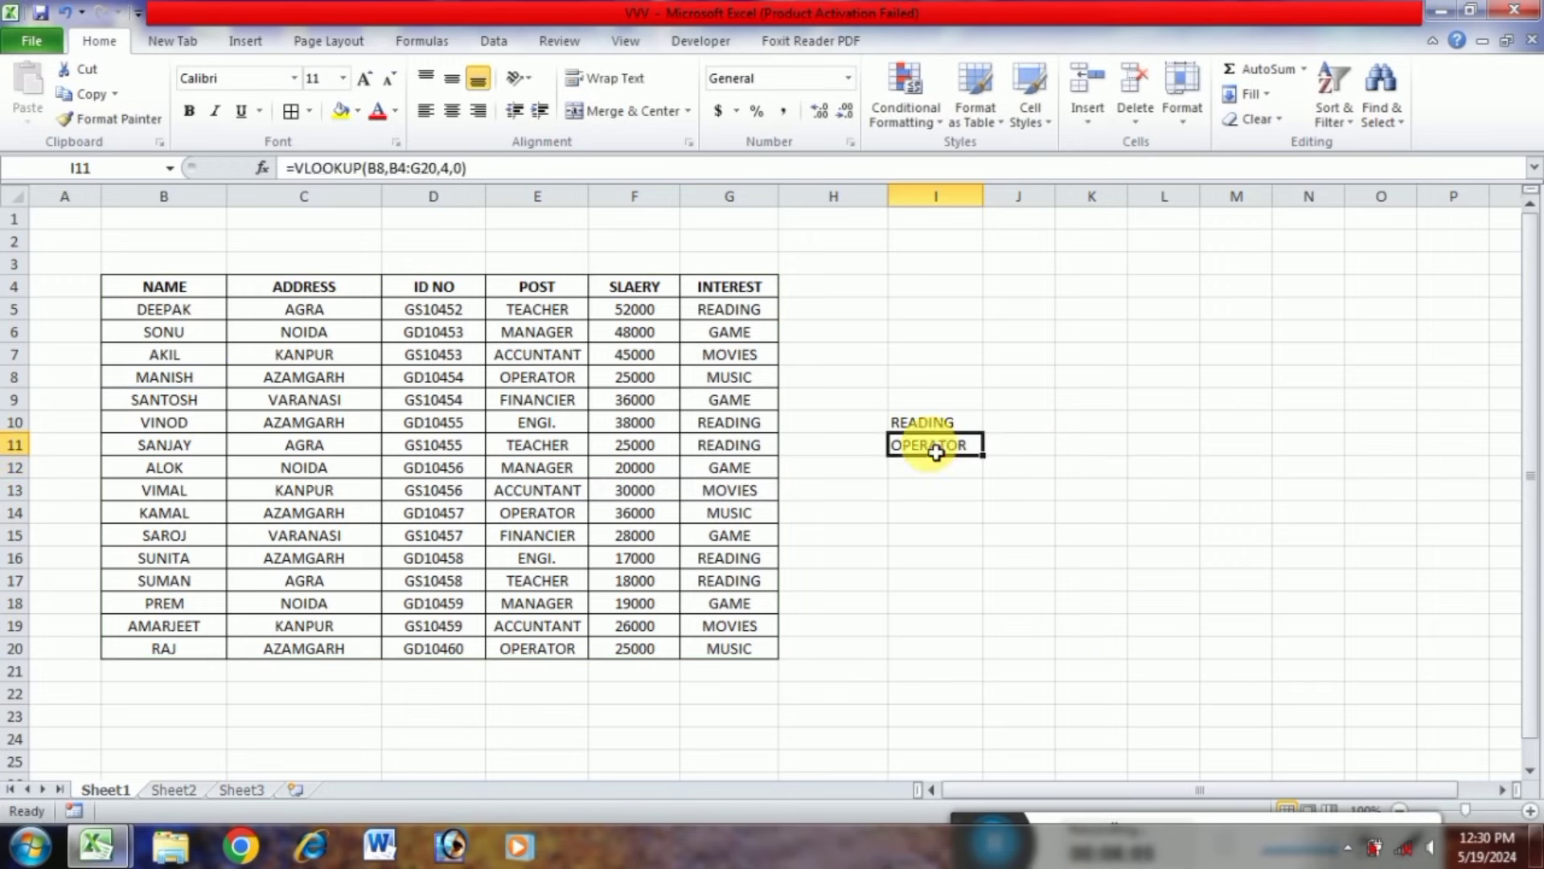
pyautogui.doubleClick(936, 452)
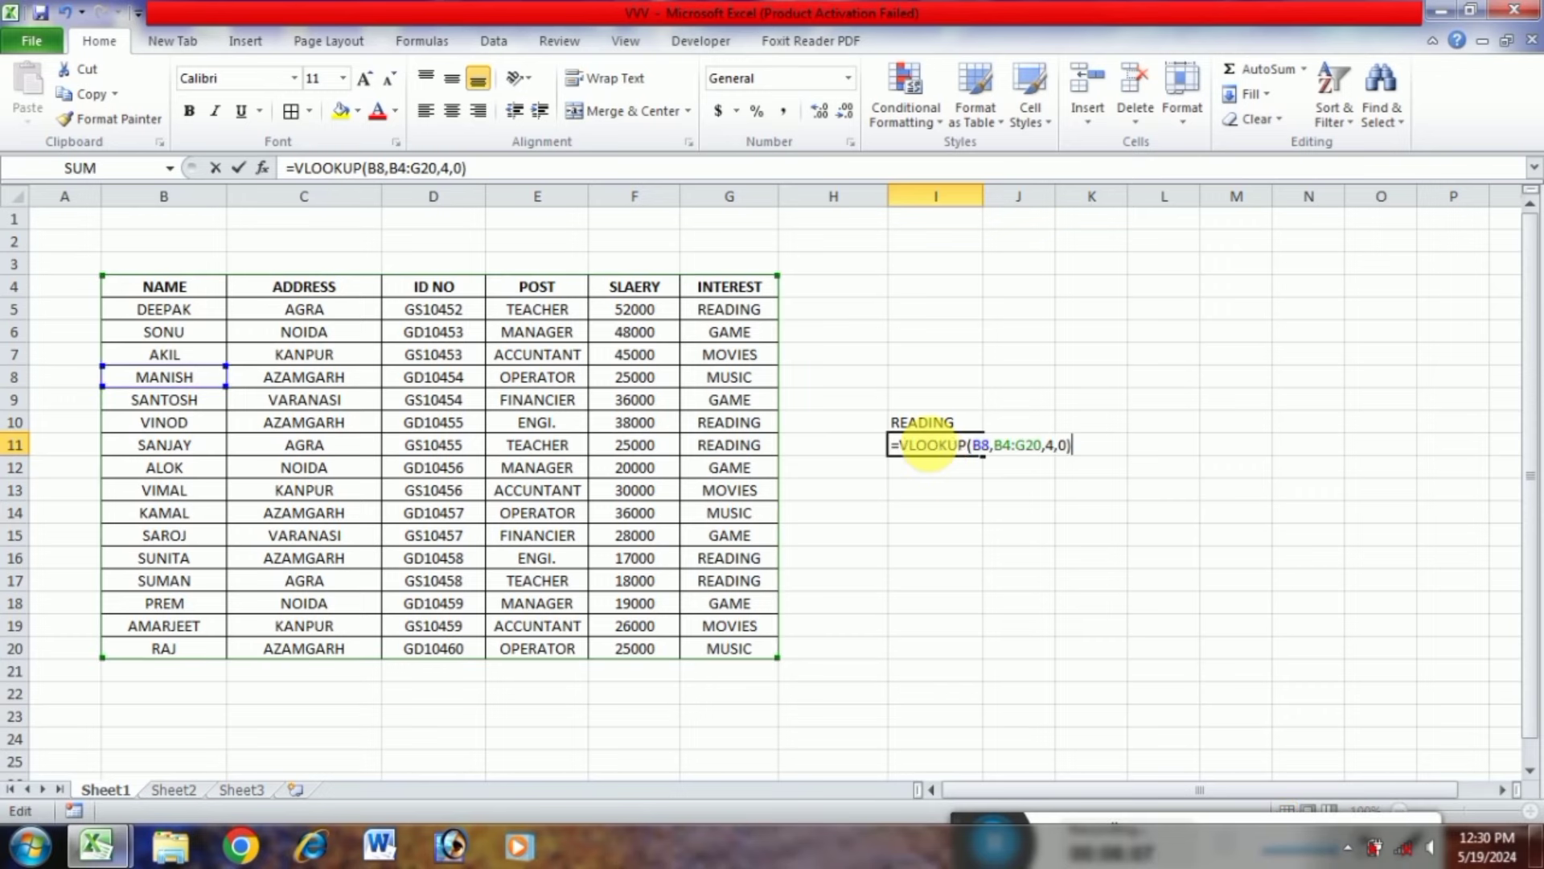
pyautogui.press('Return')
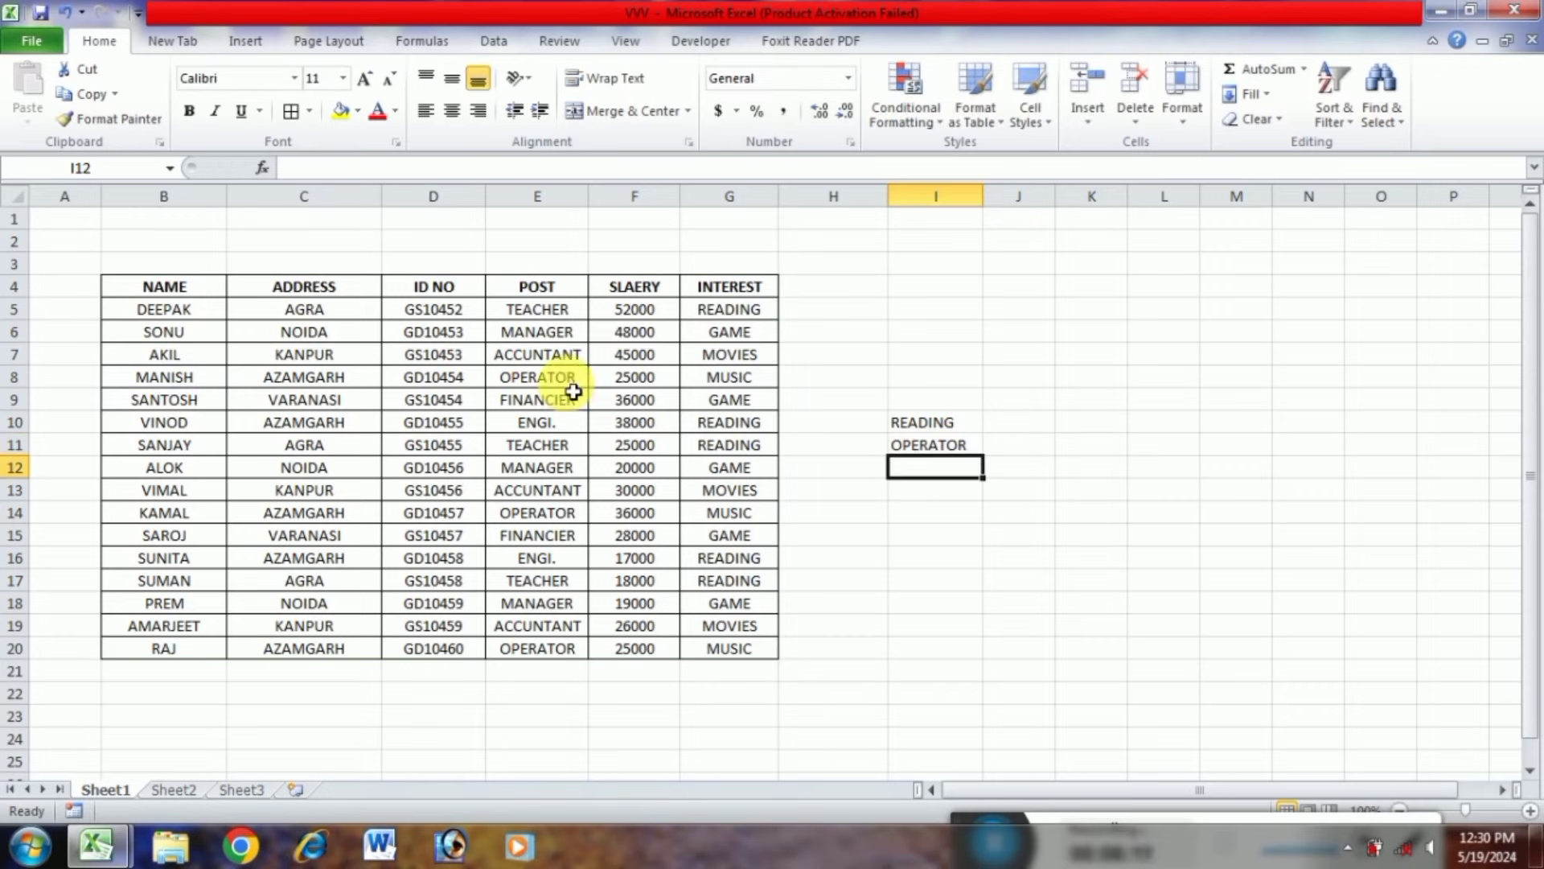
# Set the column index of the VLOOKUP in I11 to 5 to return the salary for the name in B8
pyautogui.click(921, 446)
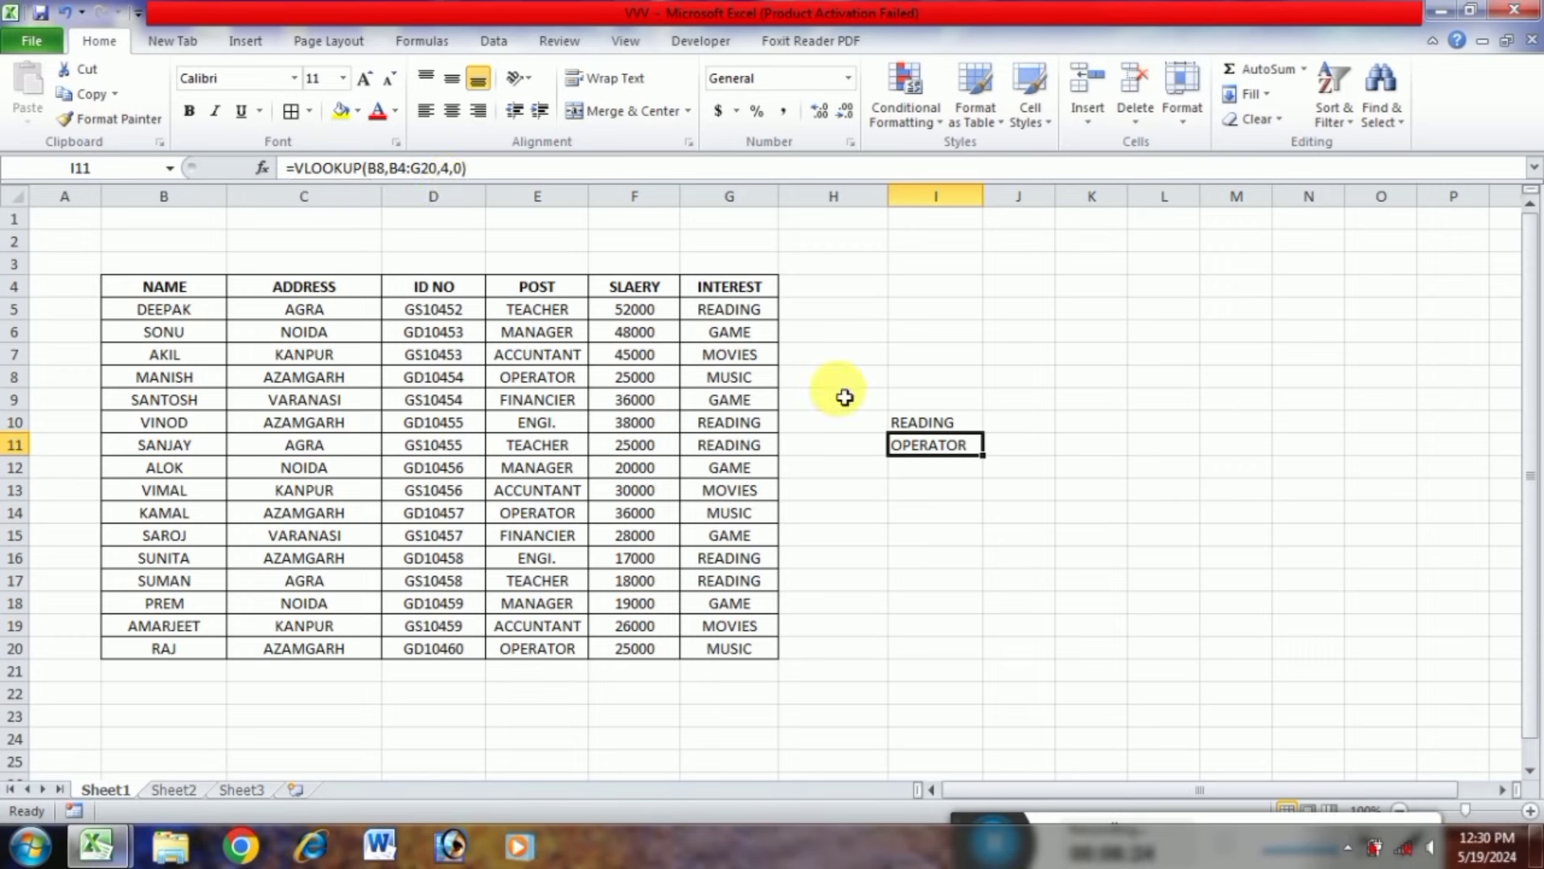
pyautogui.click(452, 168)
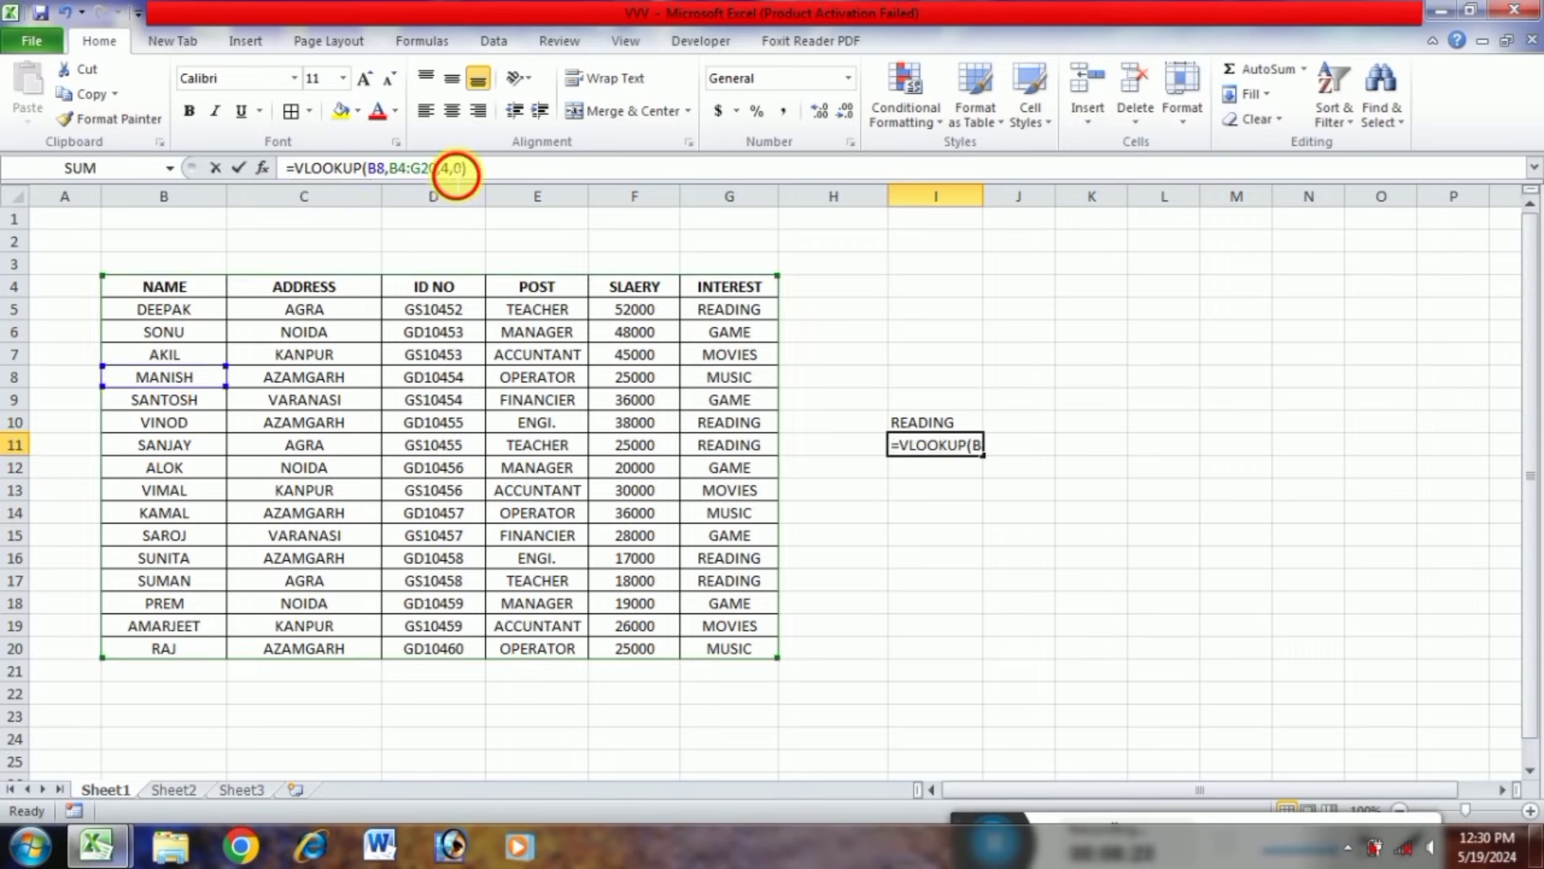
pyautogui.doubleClick(444, 168)
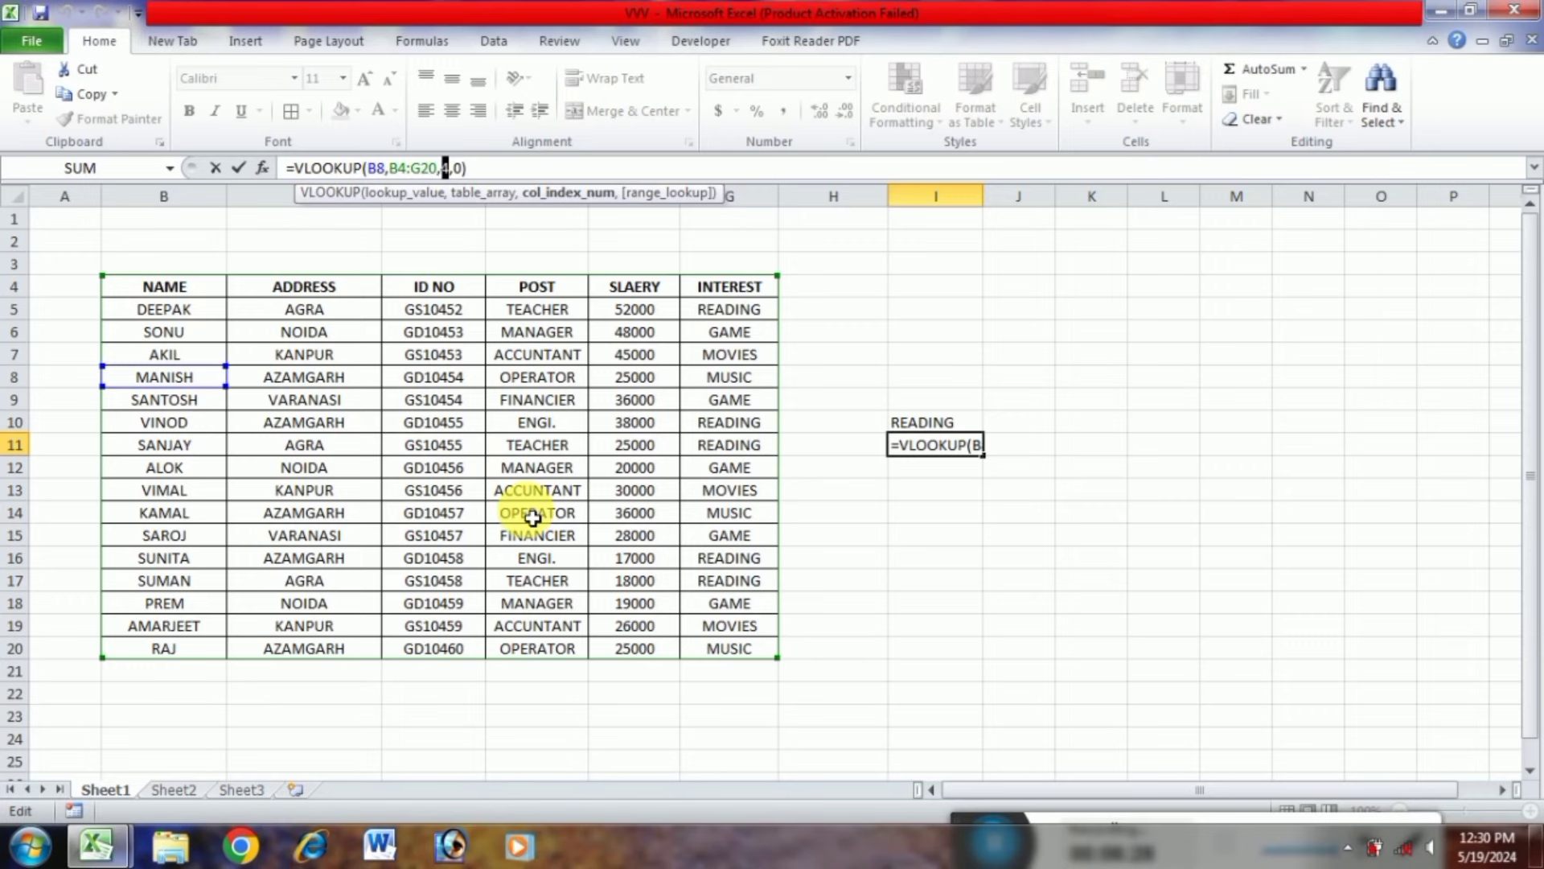
pyautogui.write('5')
pyautogui.press('Return')
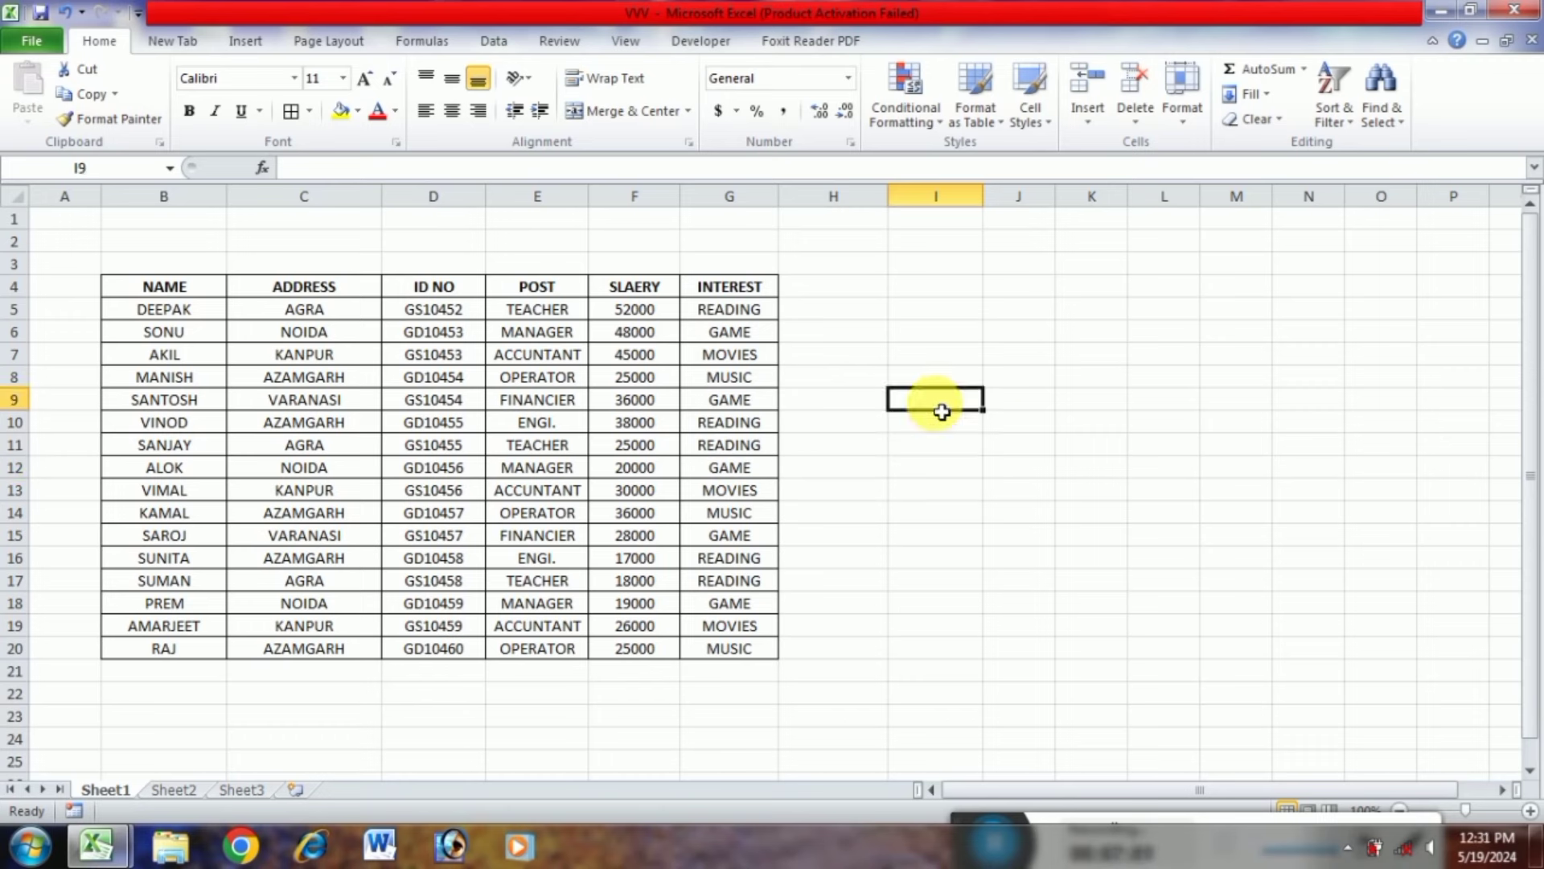
# Enter =VLOOKUP(B6,B4:G20,5,0) in cell I9 to return the salary for the name in B6, and review the formula
pyautogui.write('=VL')
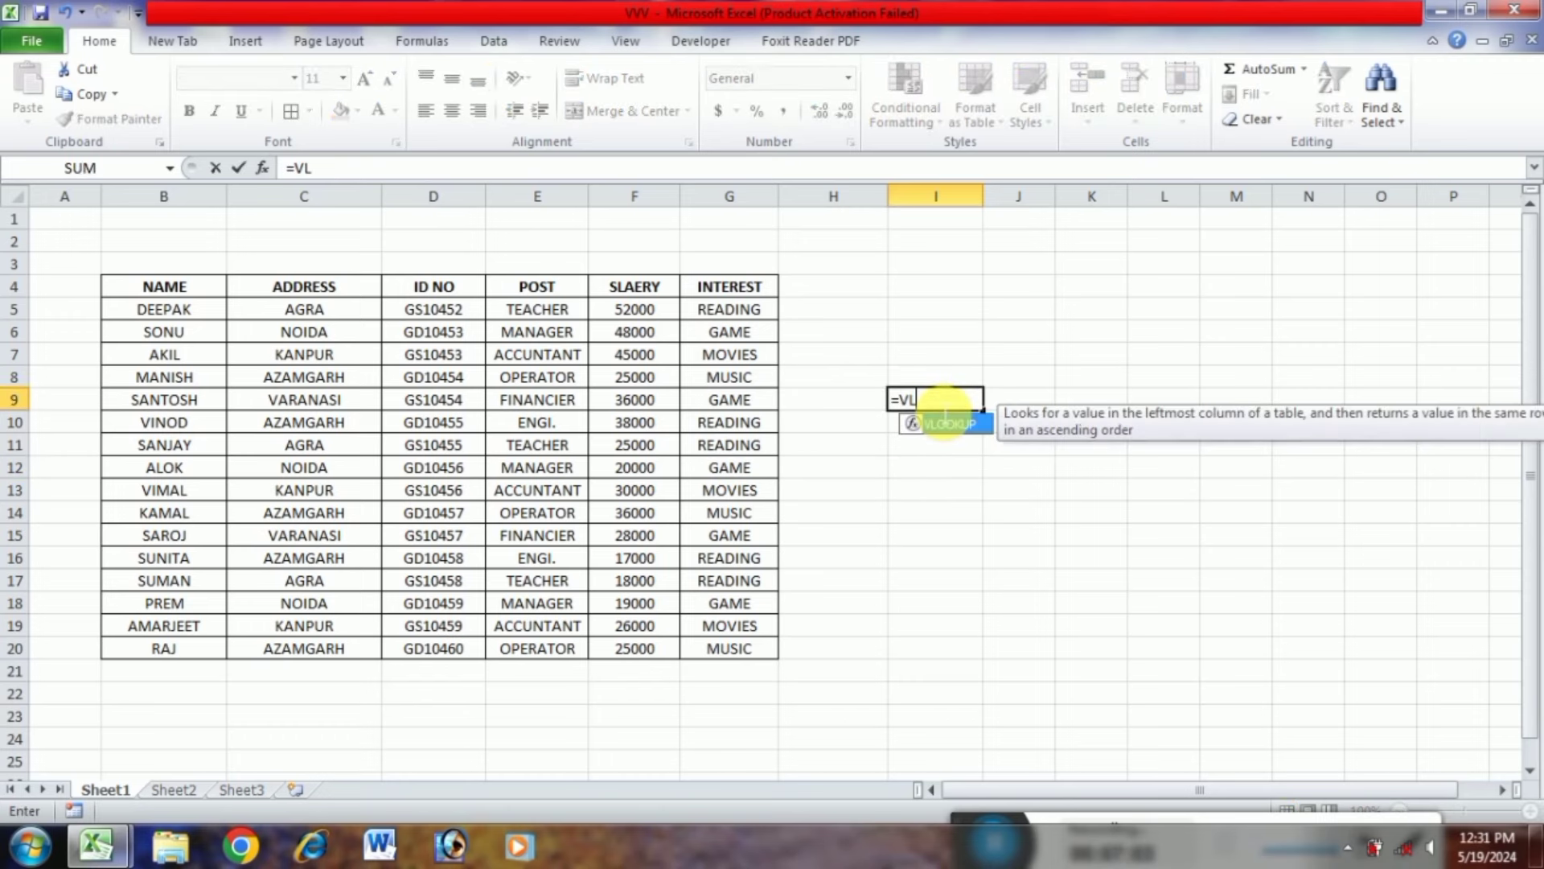
pyautogui.write('OO')
pyautogui.doubleClick(946, 423)
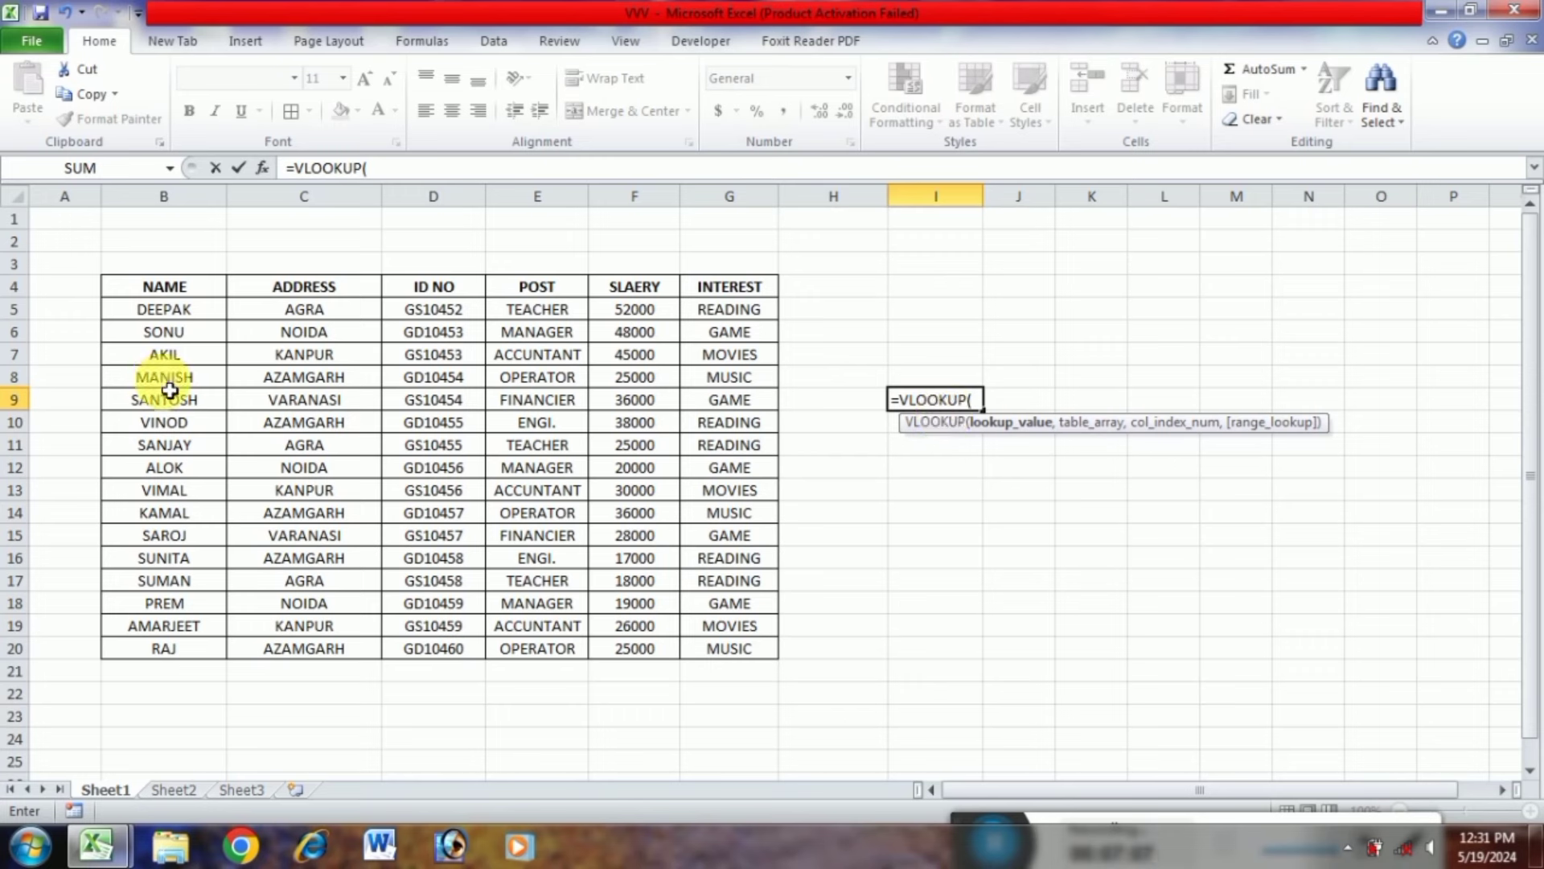
pyautogui.click(162, 341)
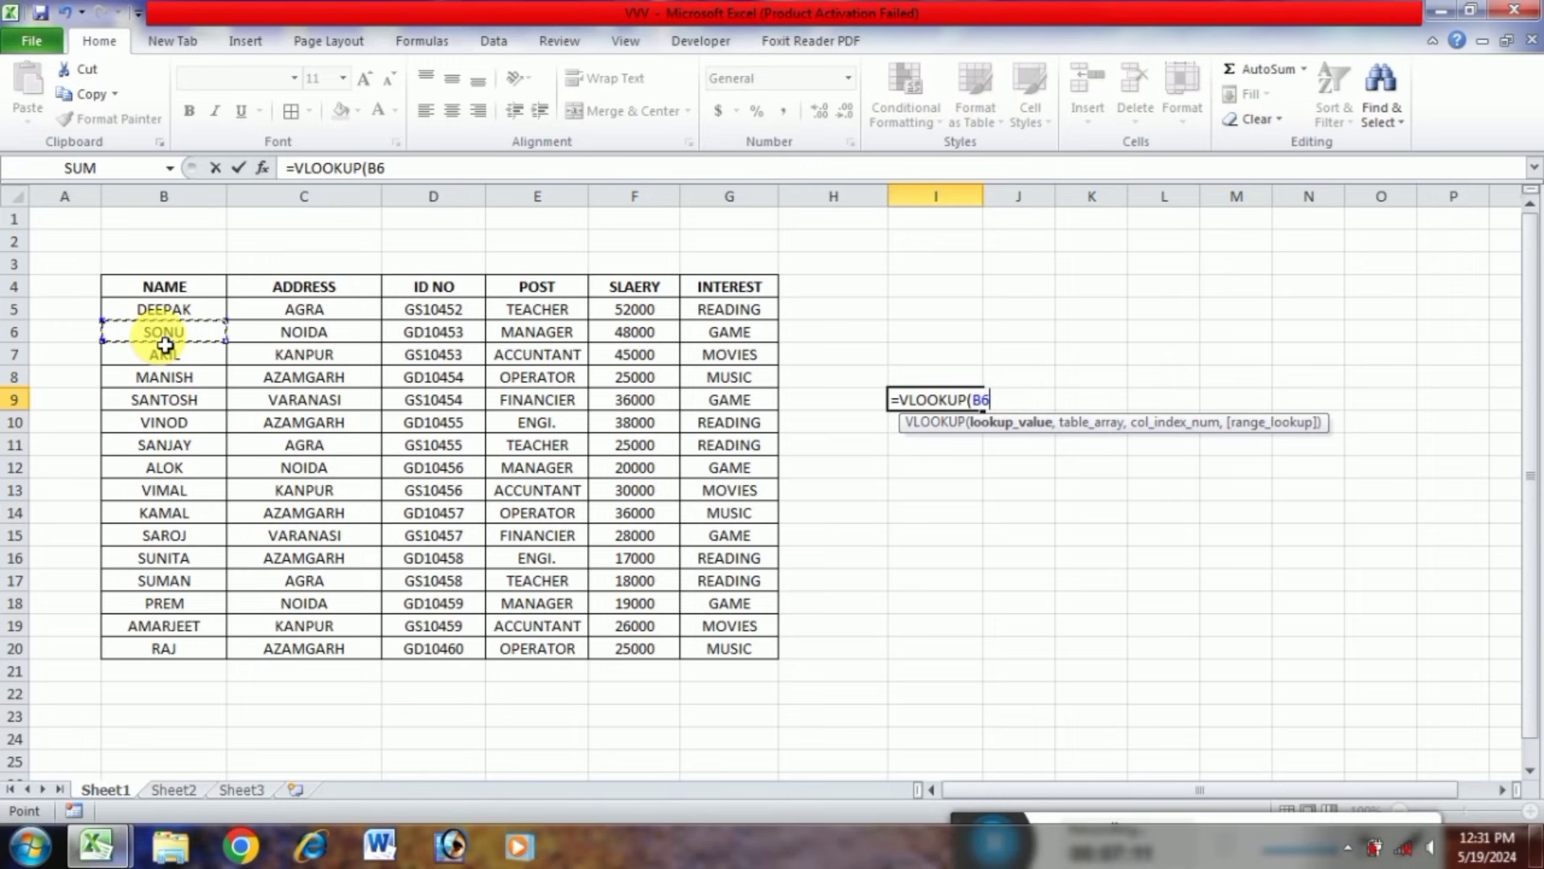
pyautogui.write(',')
pyautogui.moveTo(158, 297); pyautogui.dragTo(745, 646)
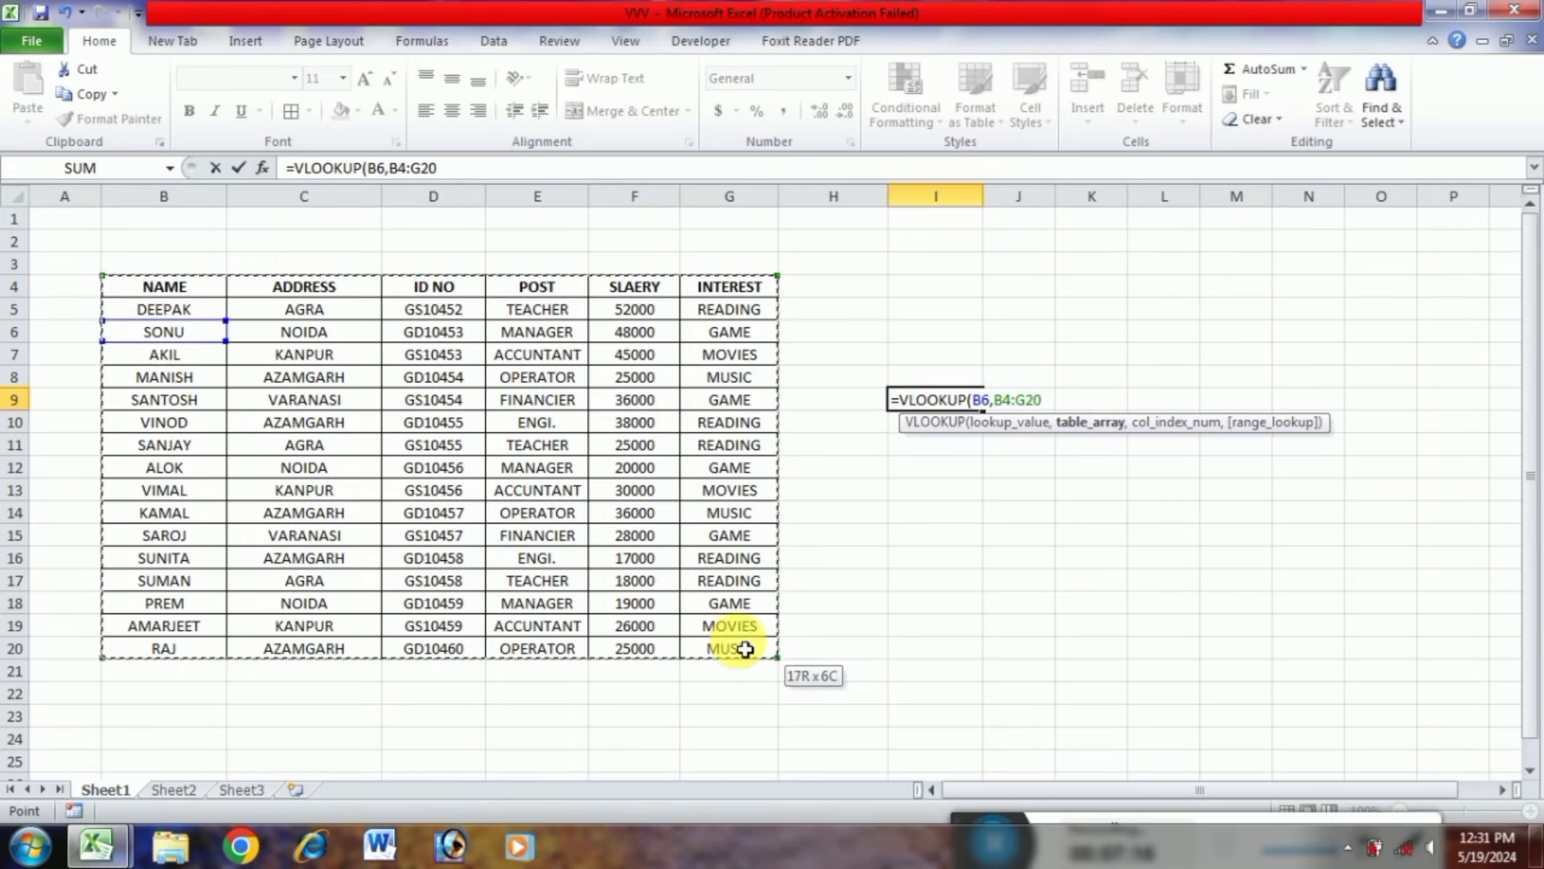
pyautogui.write(',5')
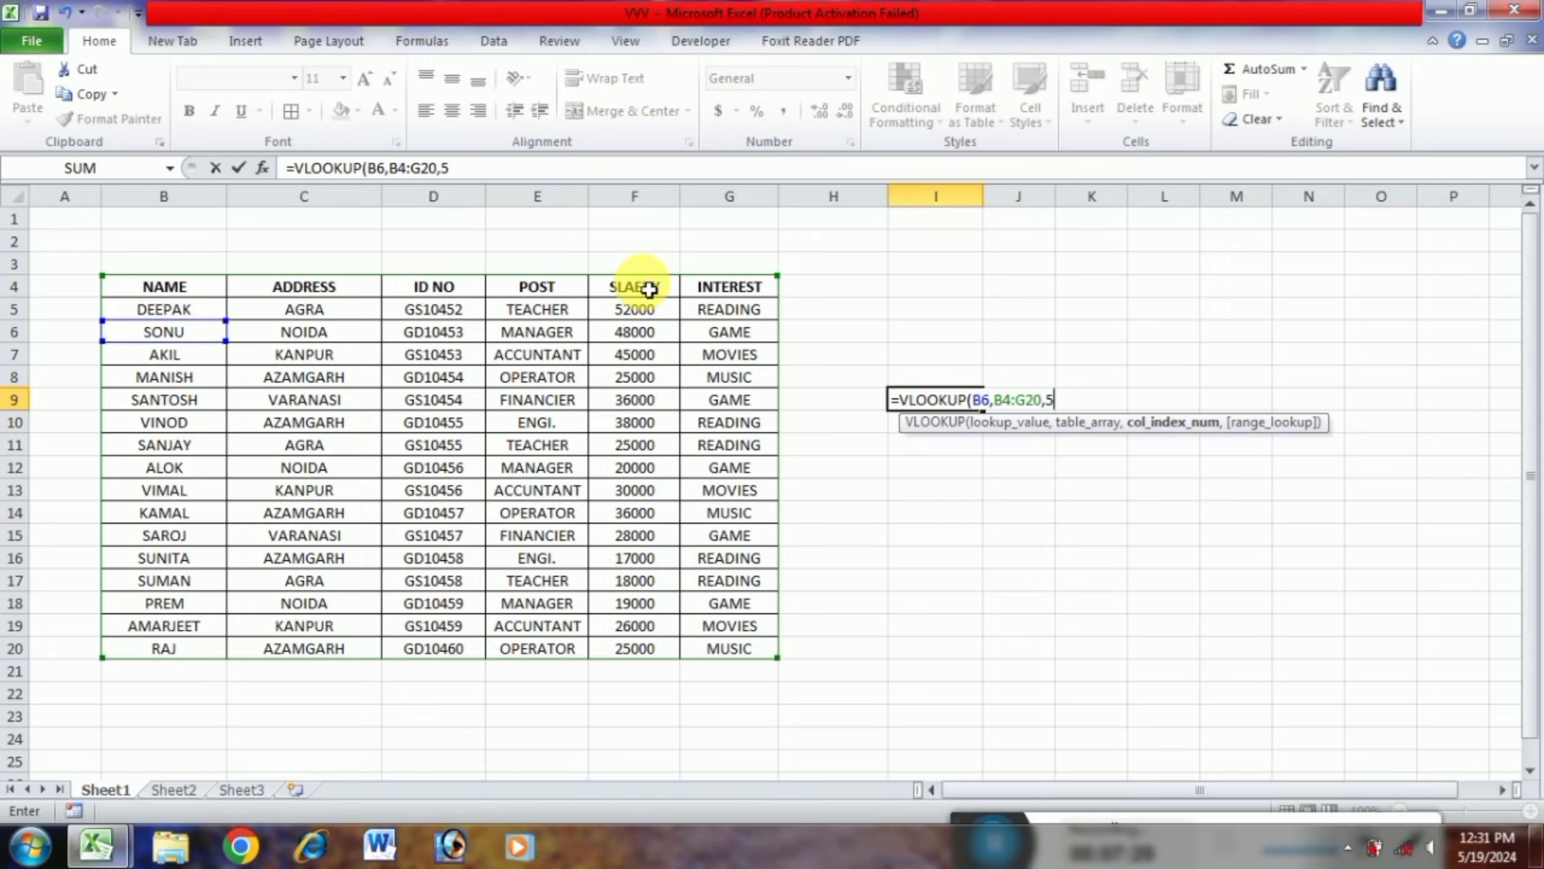
pyautogui.write(',0')
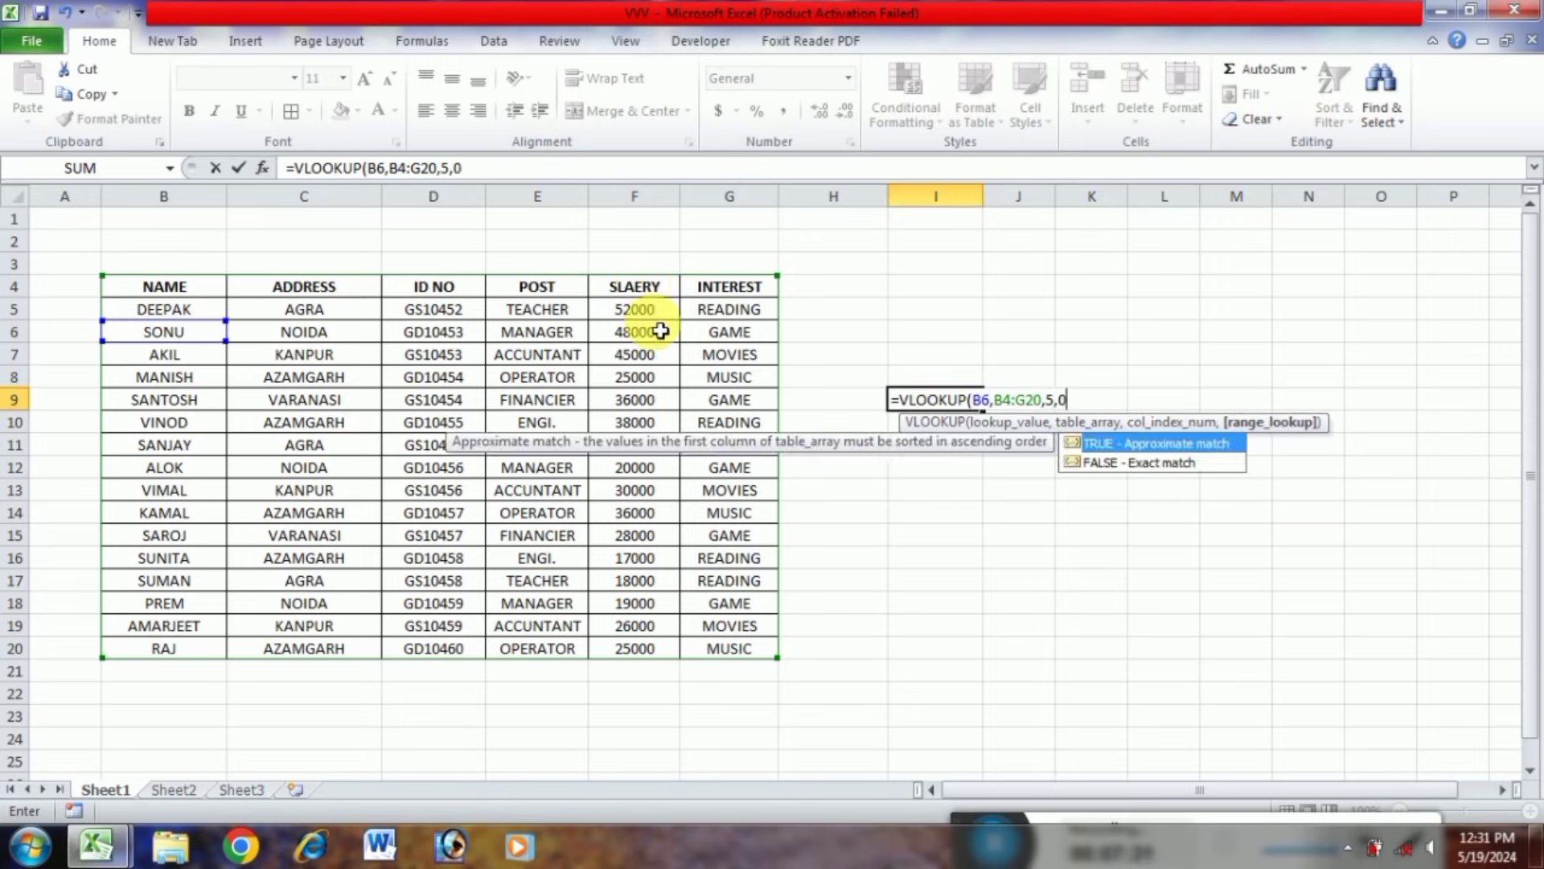
pyautogui.press('Return')
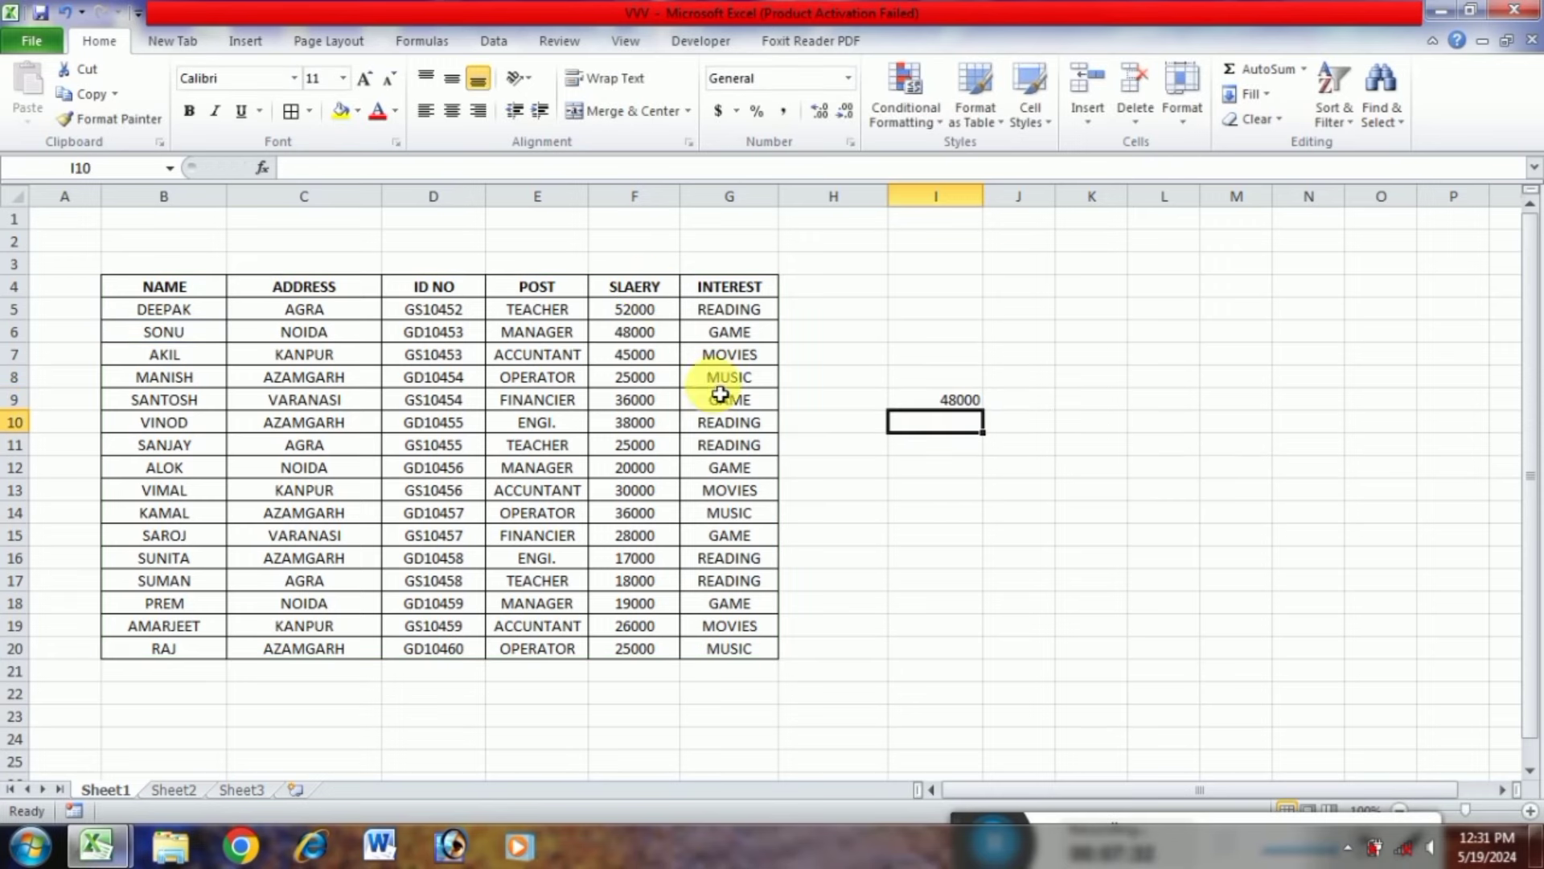
pyautogui.click(941, 400)
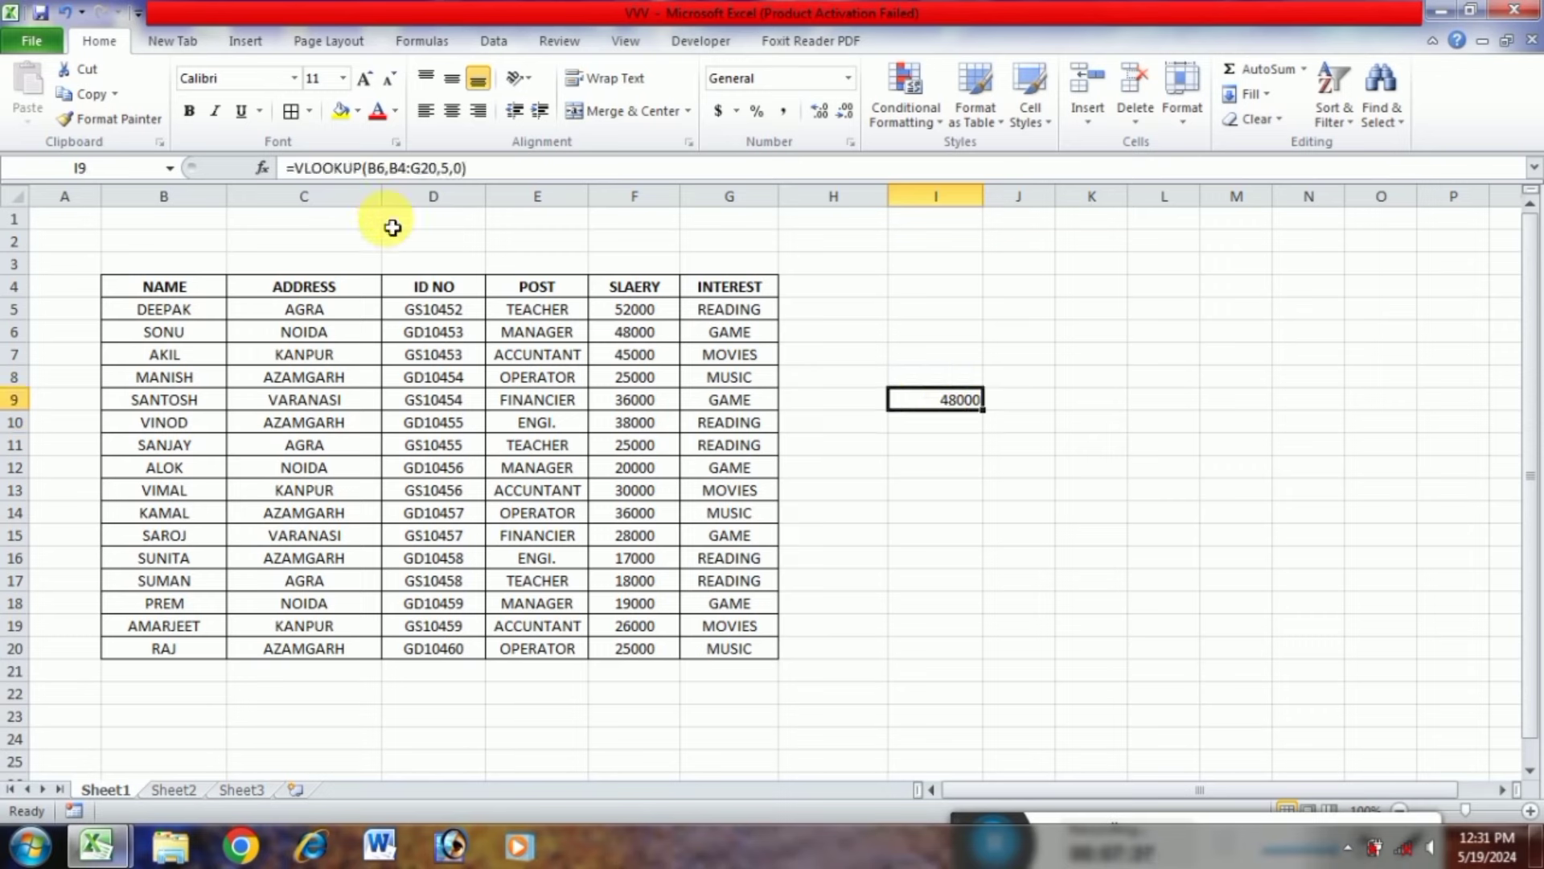
pyautogui.press('F2')
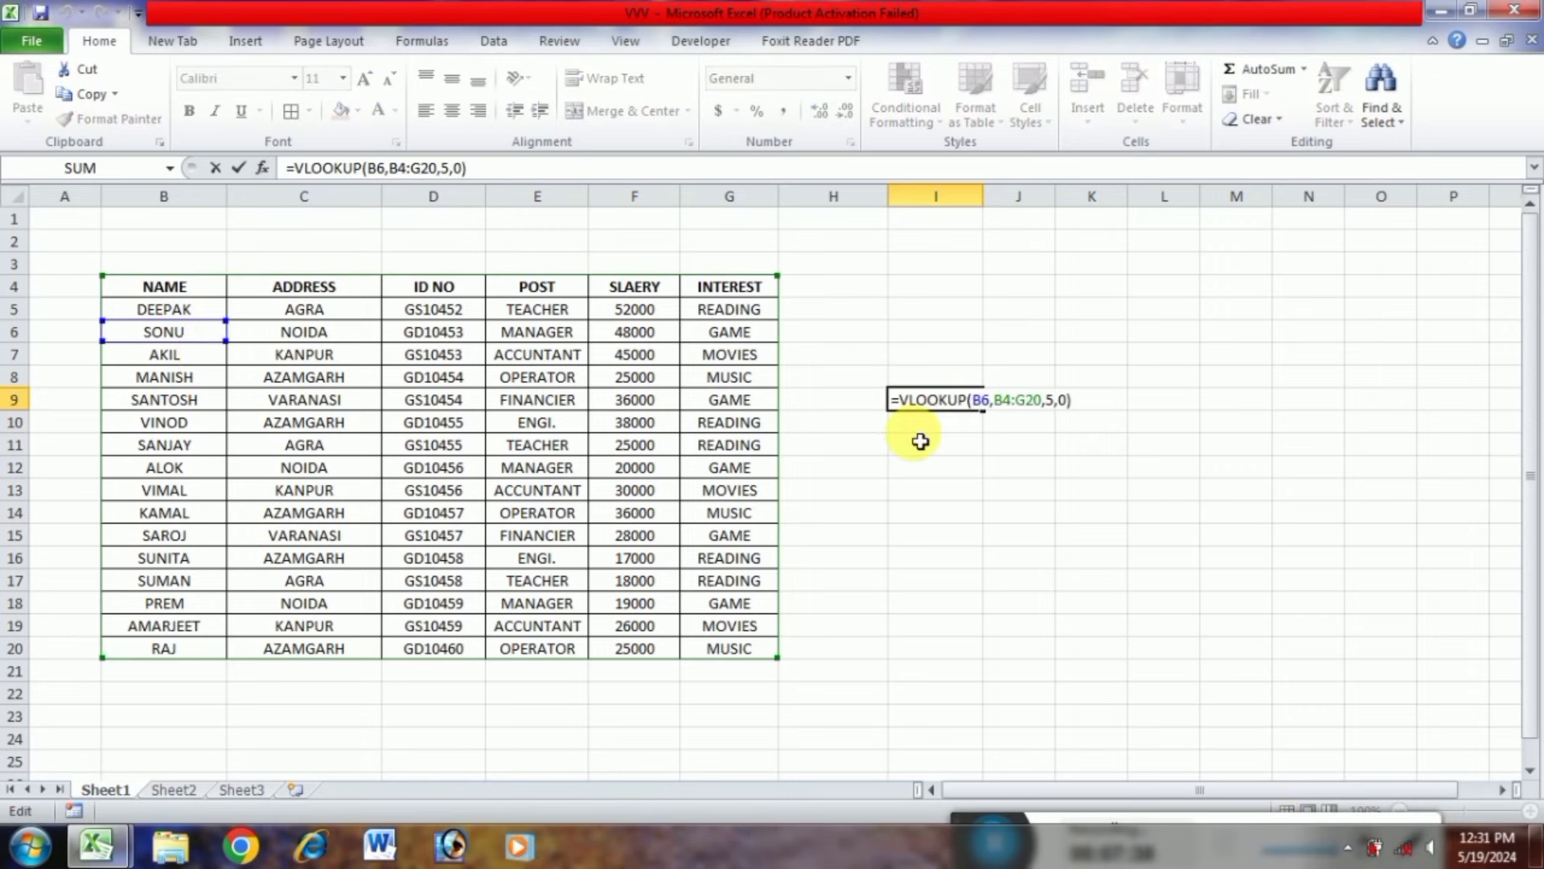
pyautogui.press('Return')
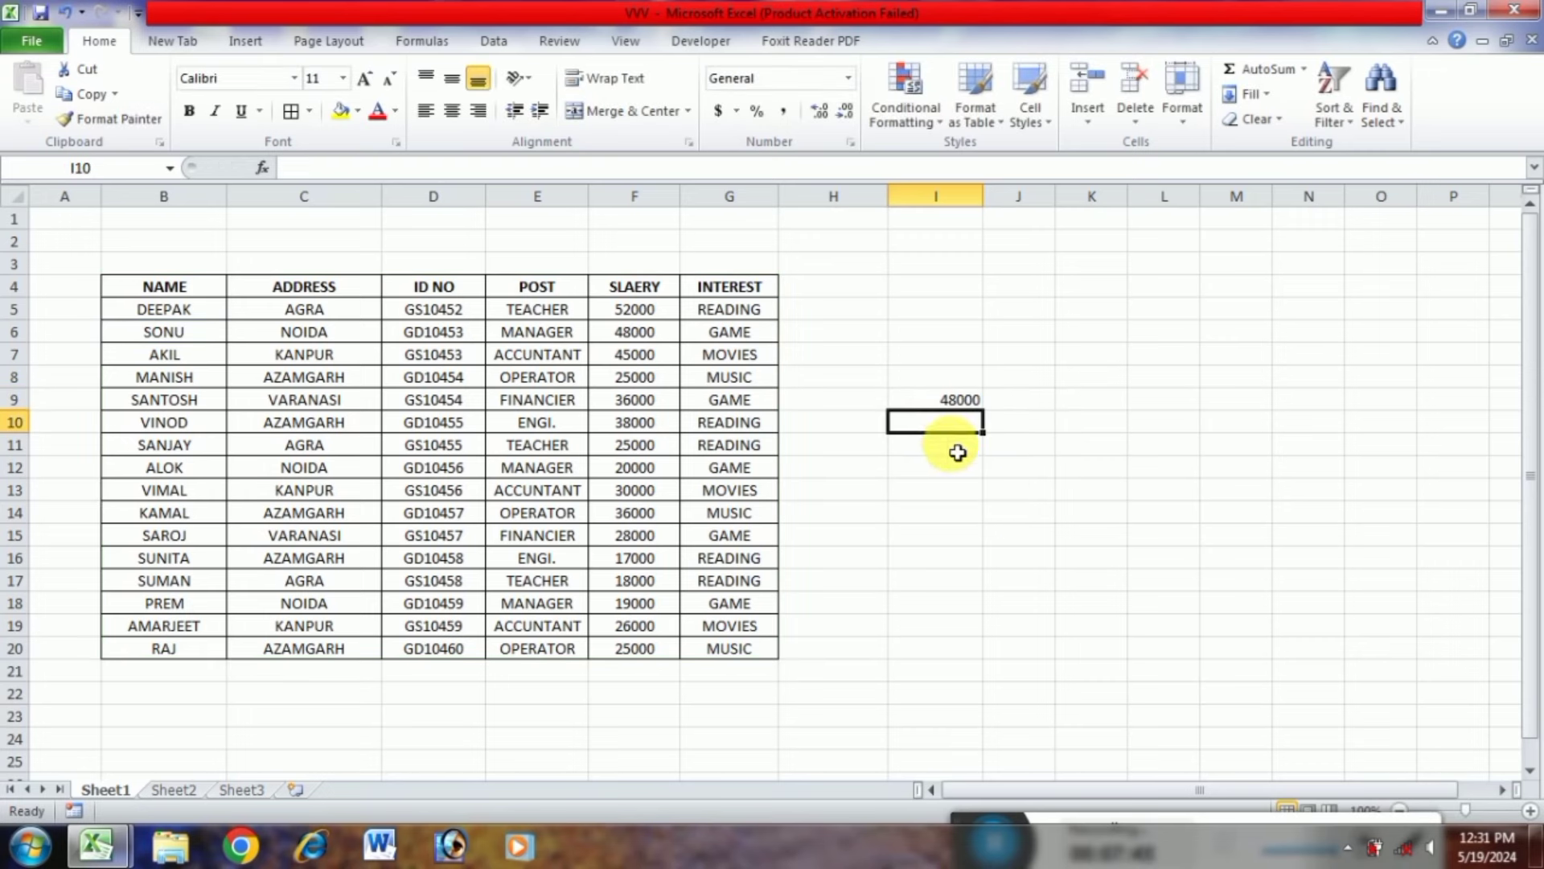
# Enter =HLOOKUP(G4,B4:G20,4,0) in cell I10 to return the INTEREST from the table's fourth row, and compare it with sheet row 7
pyautogui.write('=')
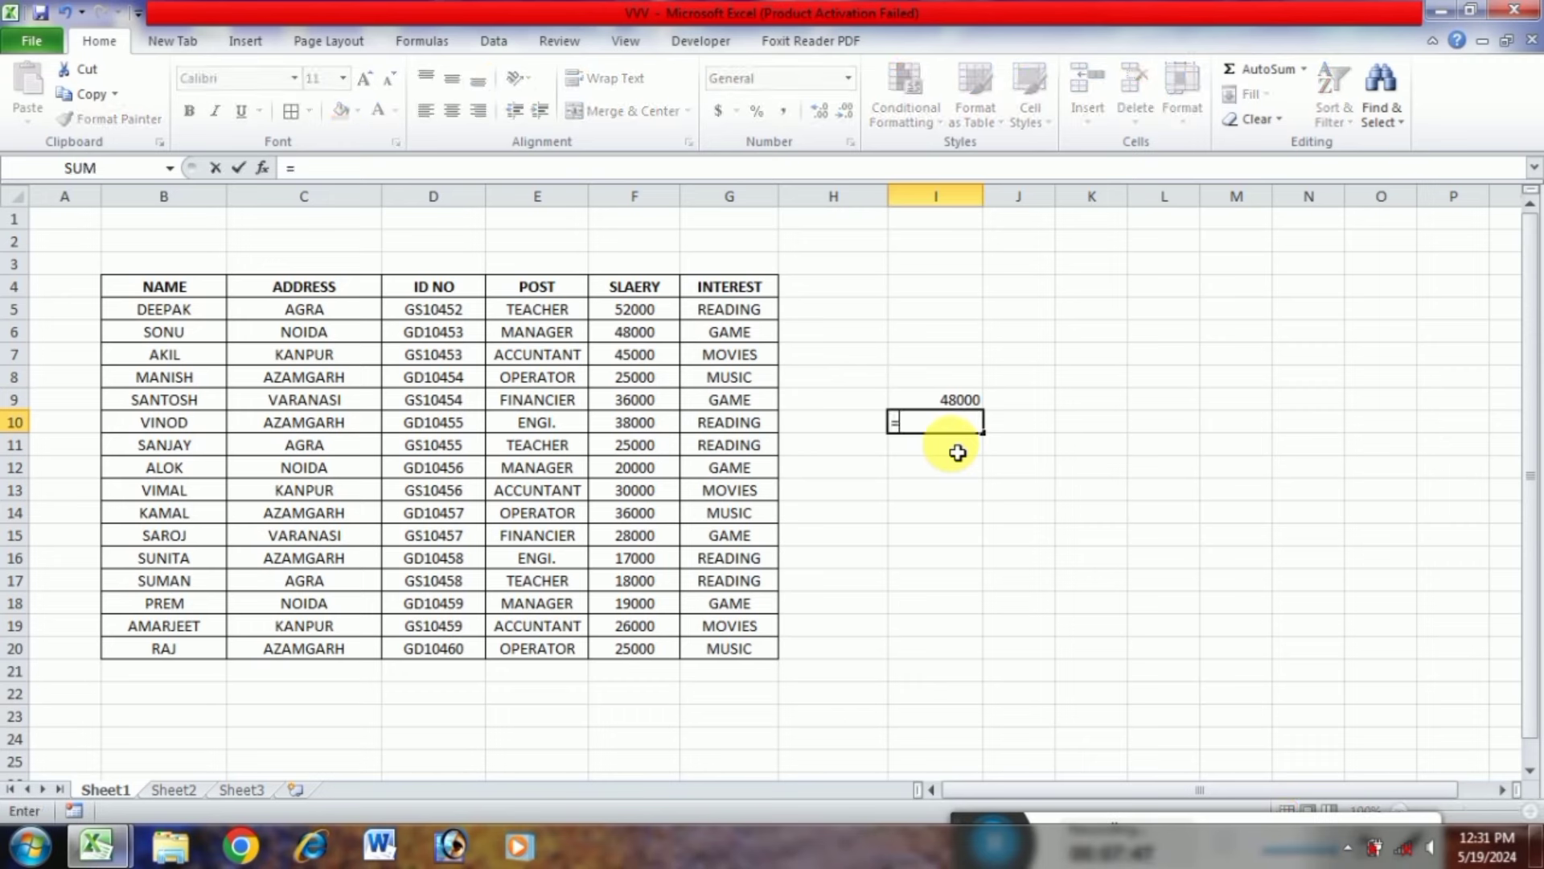
pyautogui.write('HLO')
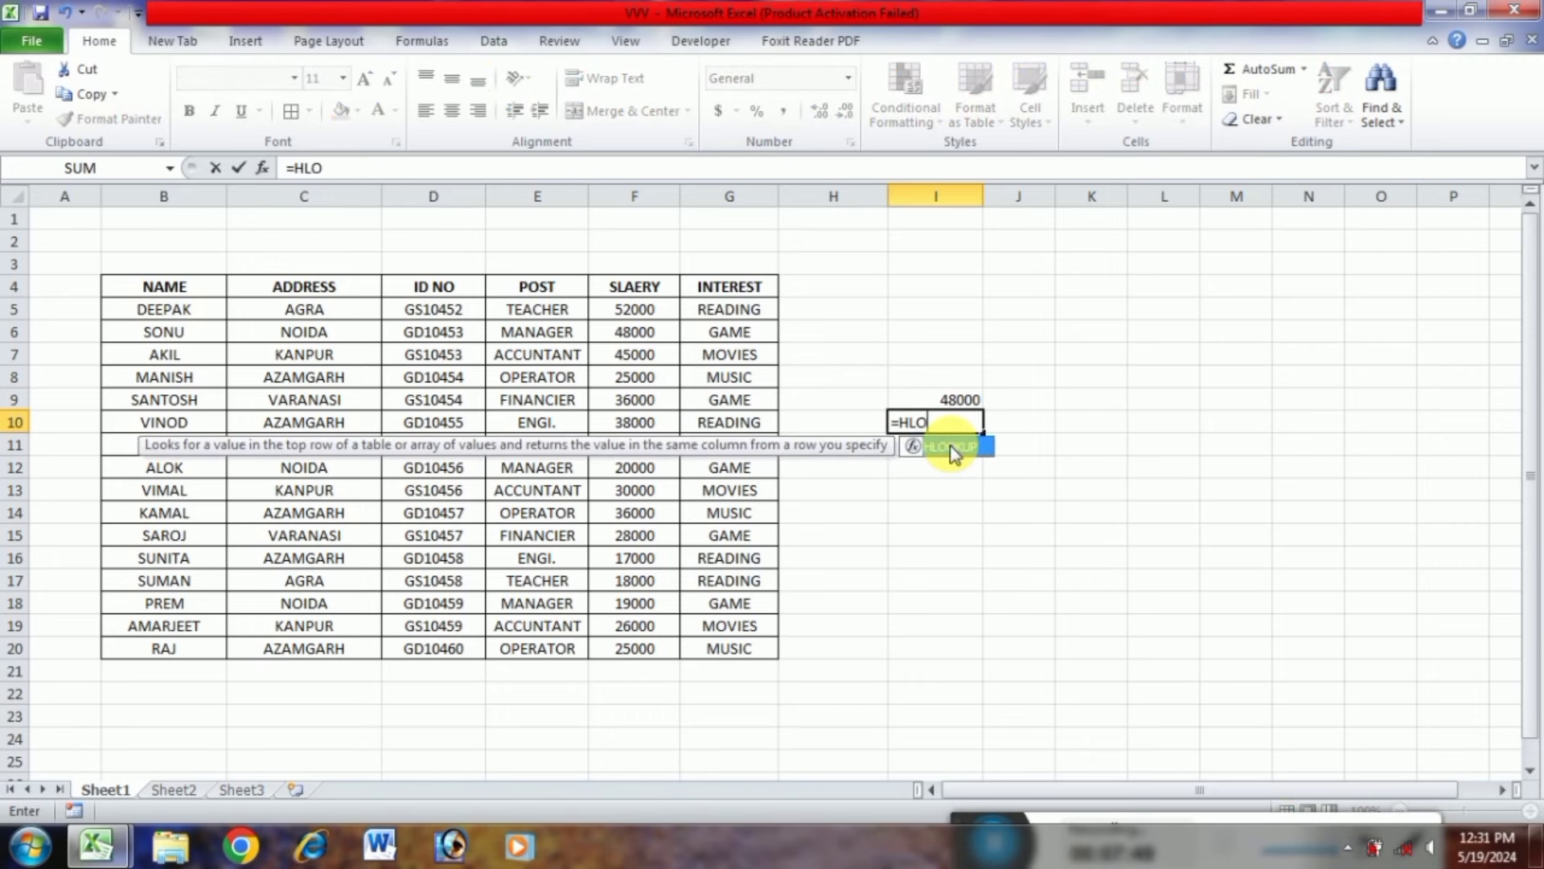
pyautogui.write('O')
pyautogui.doubleClick(951, 447)
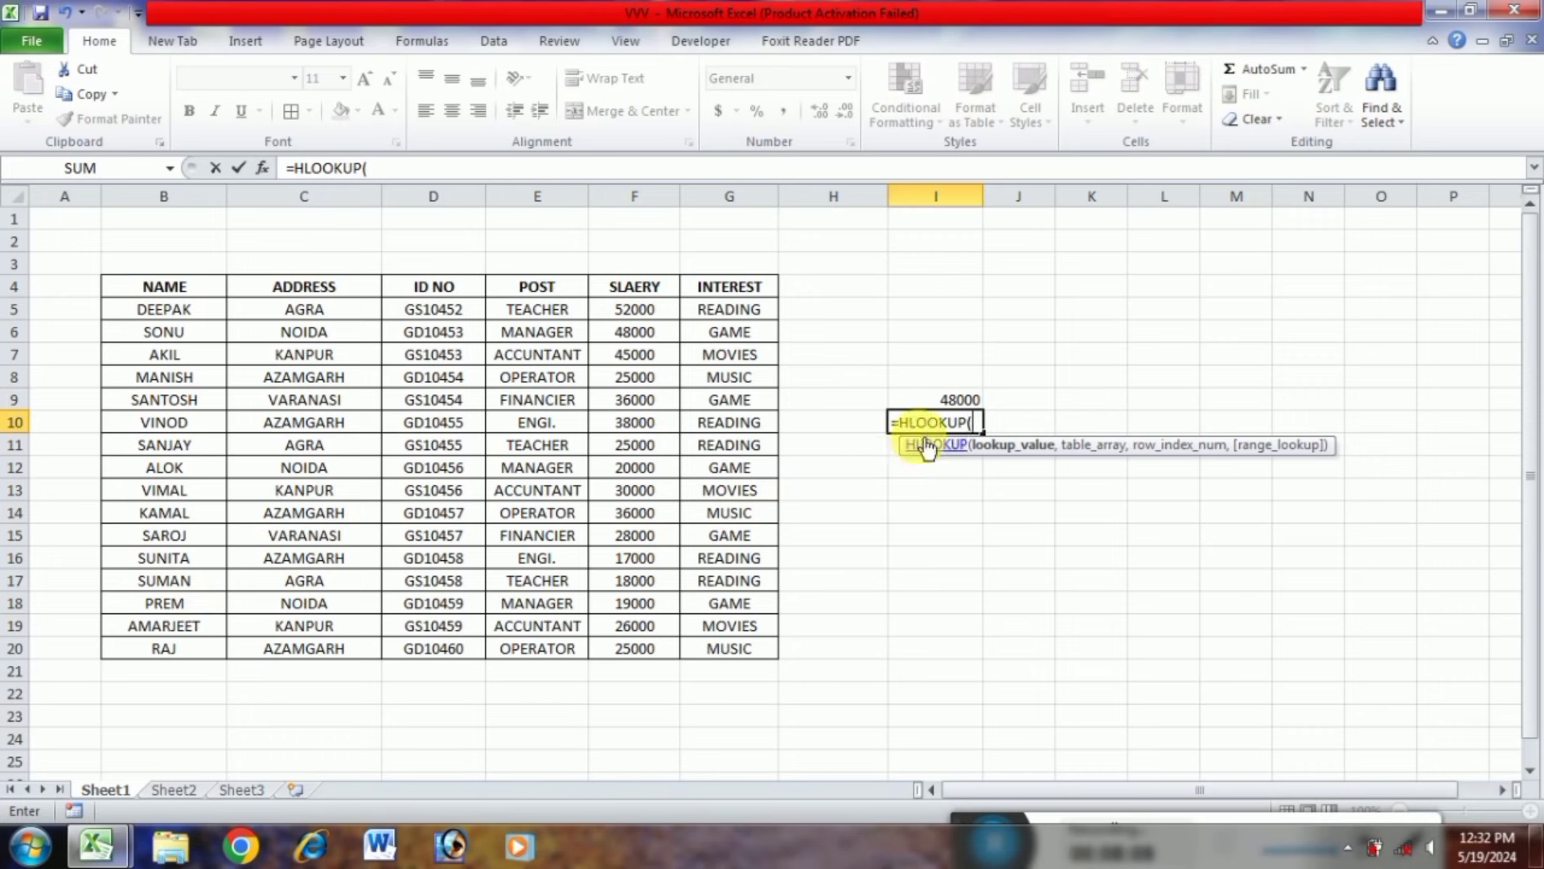
pyautogui.click(730, 291)
pyautogui.write(',')
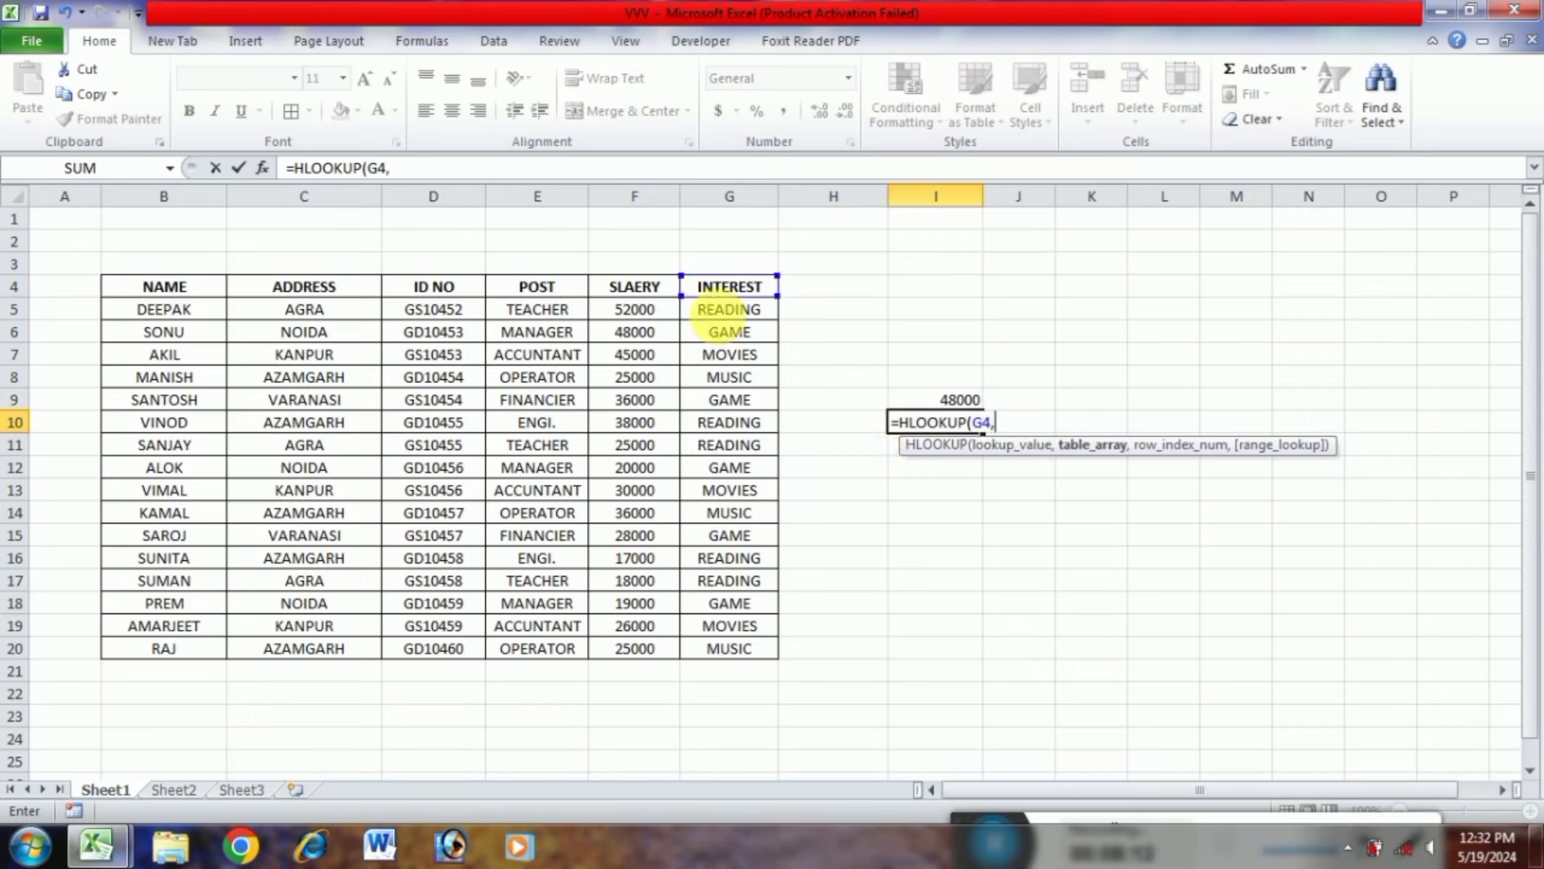
pyautogui.click(182, 301)
pyautogui.moveTo(183, 301); pyautogui.dragTo(737, 656)
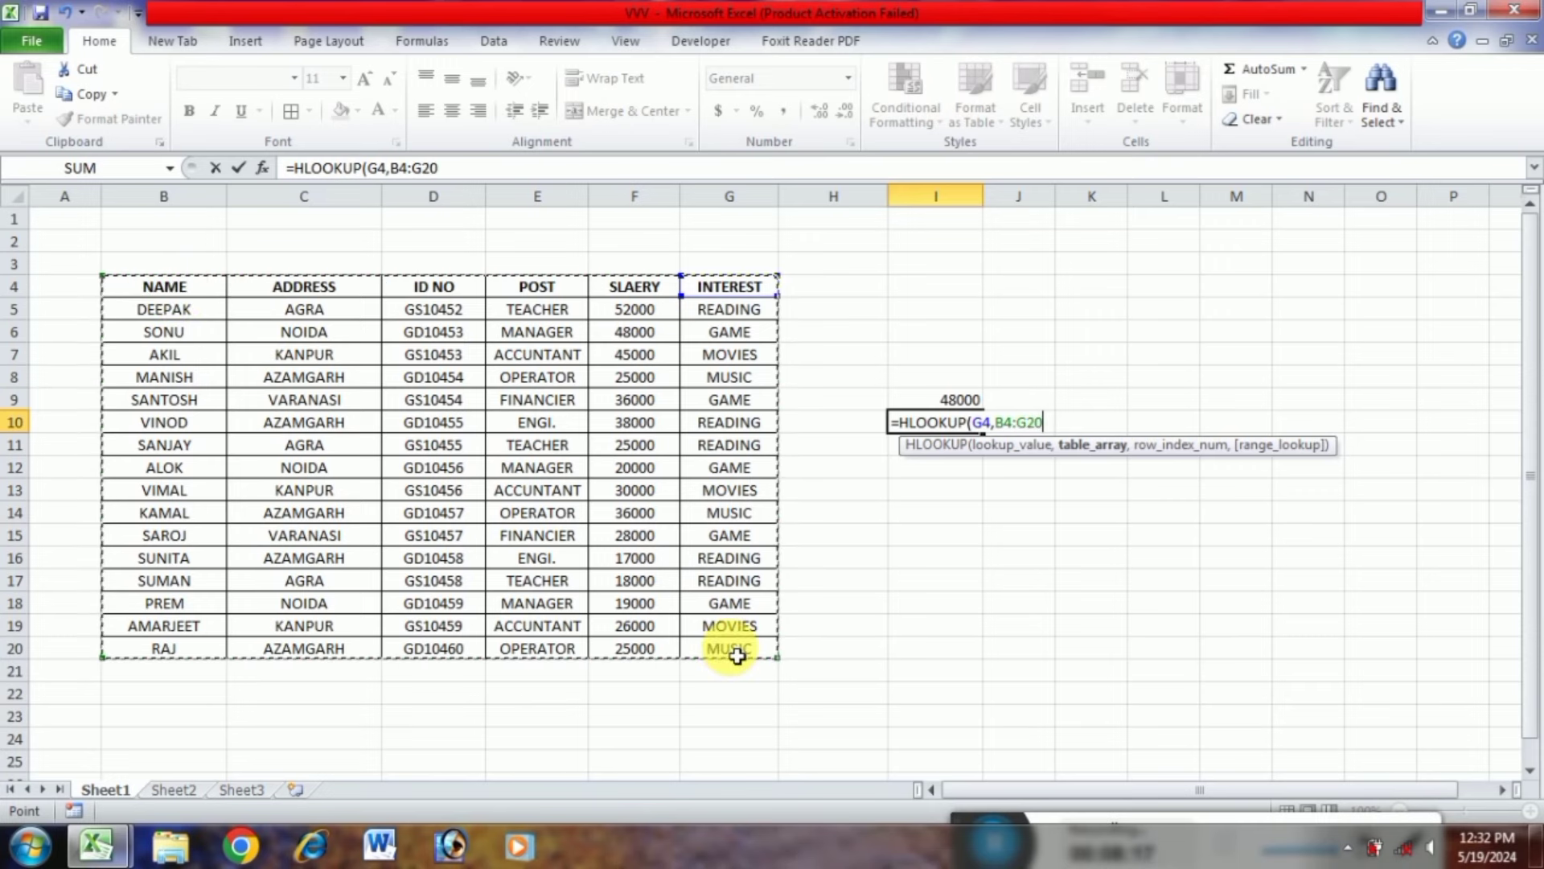
pyautogui.write(',4,0')
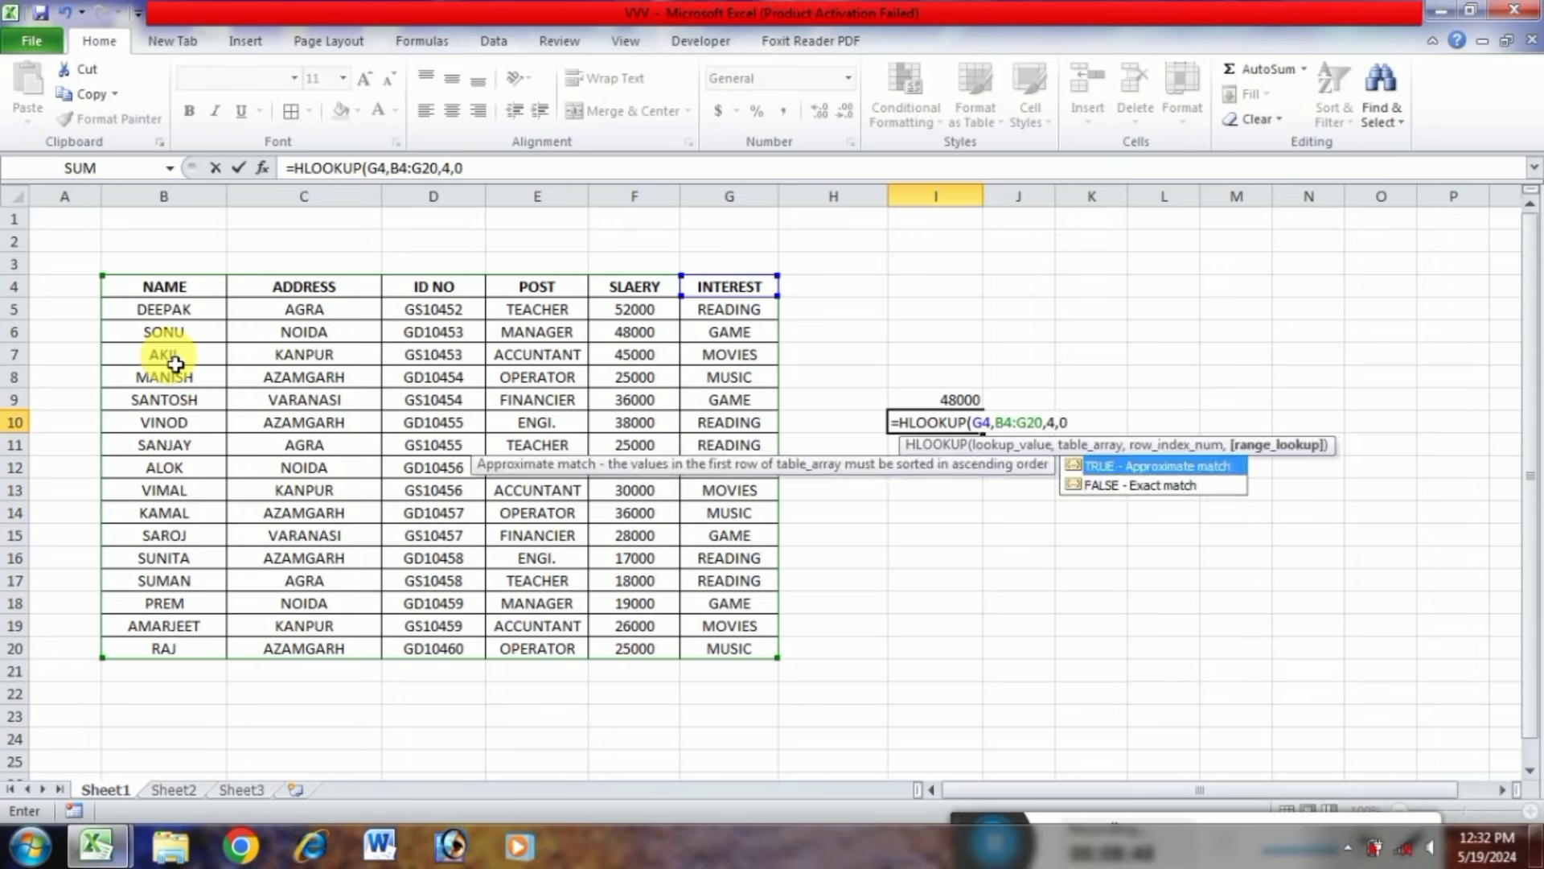
pyautogui.press('Return')
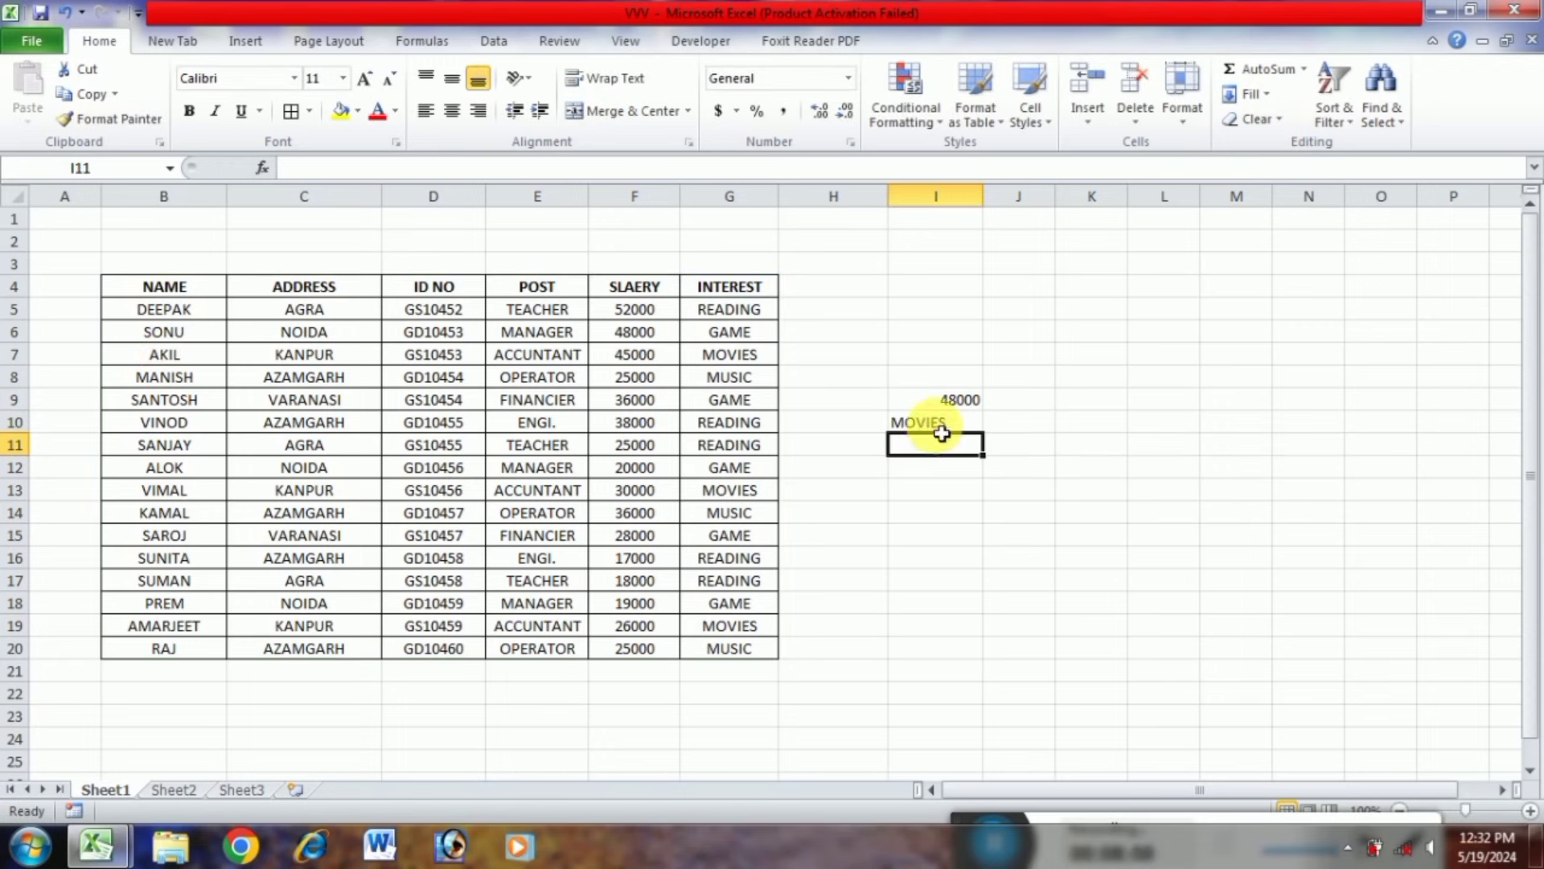
pyautogui.click(942, 432)
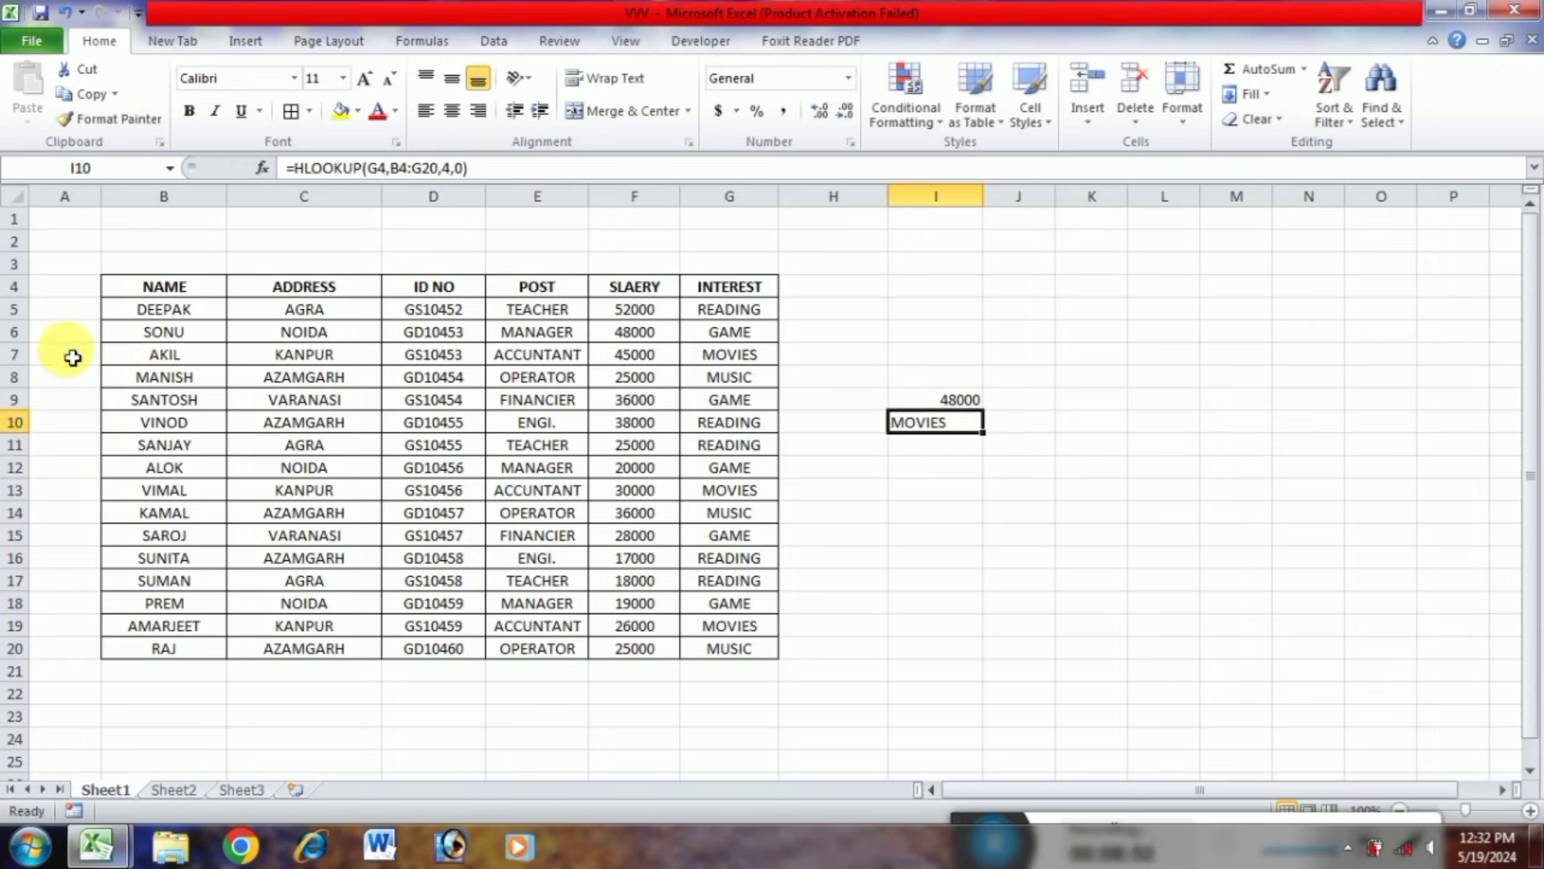
pyautogui.click(17, 354)
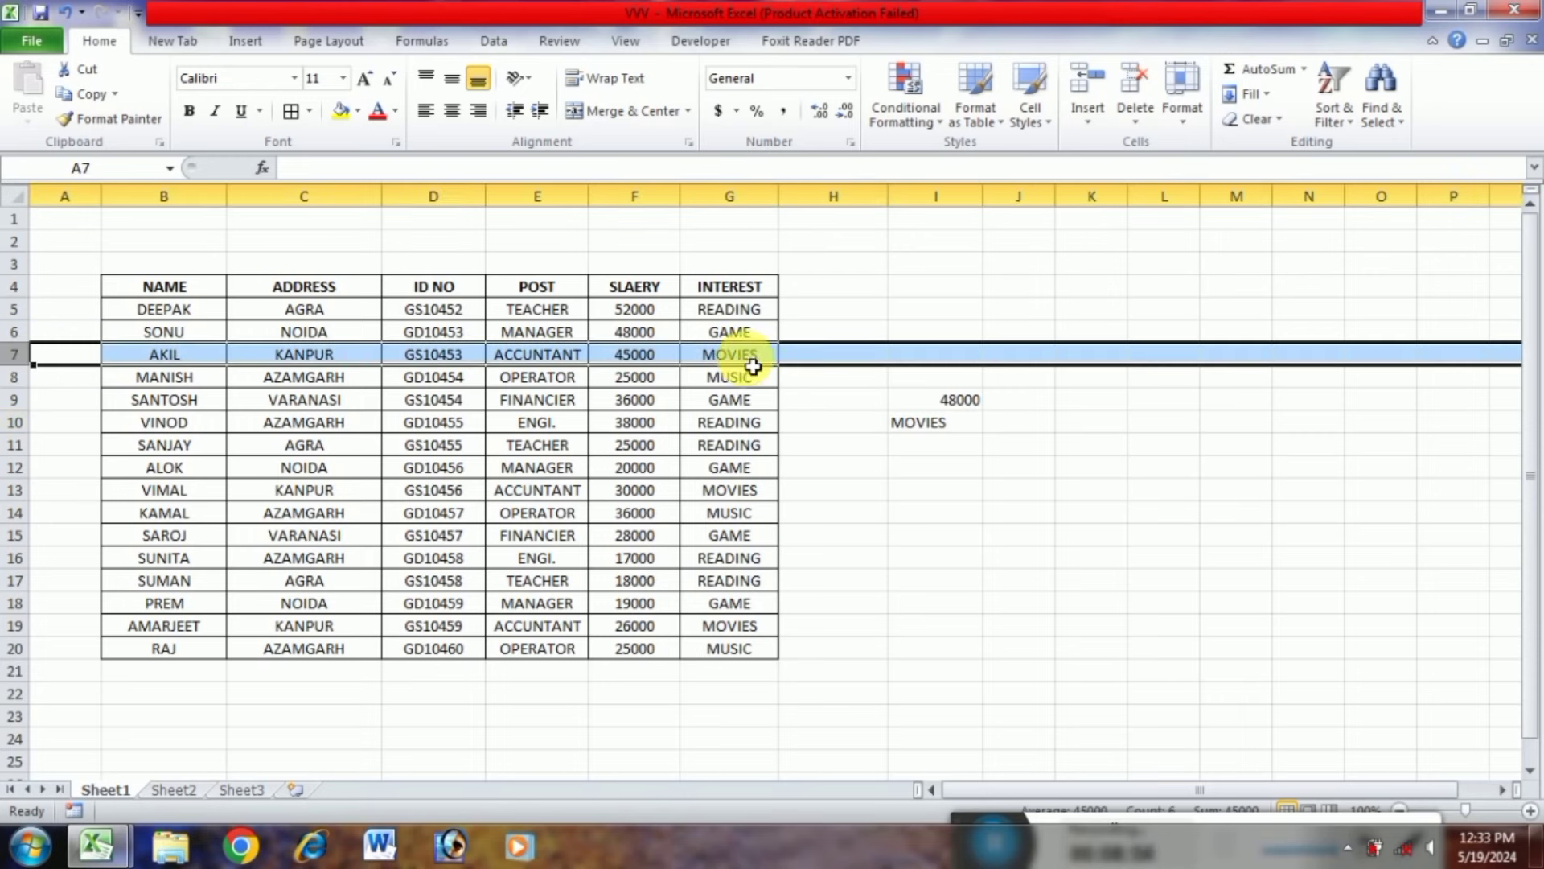
# Enter =HLOOKUP(E4,B4:G20,6,0) in cell I11 to return the POST from the table's sixth row, and compare it with sheet row 9
pyautogui.click(935, 445)
pyautogui.write('=HLOOKUP(')
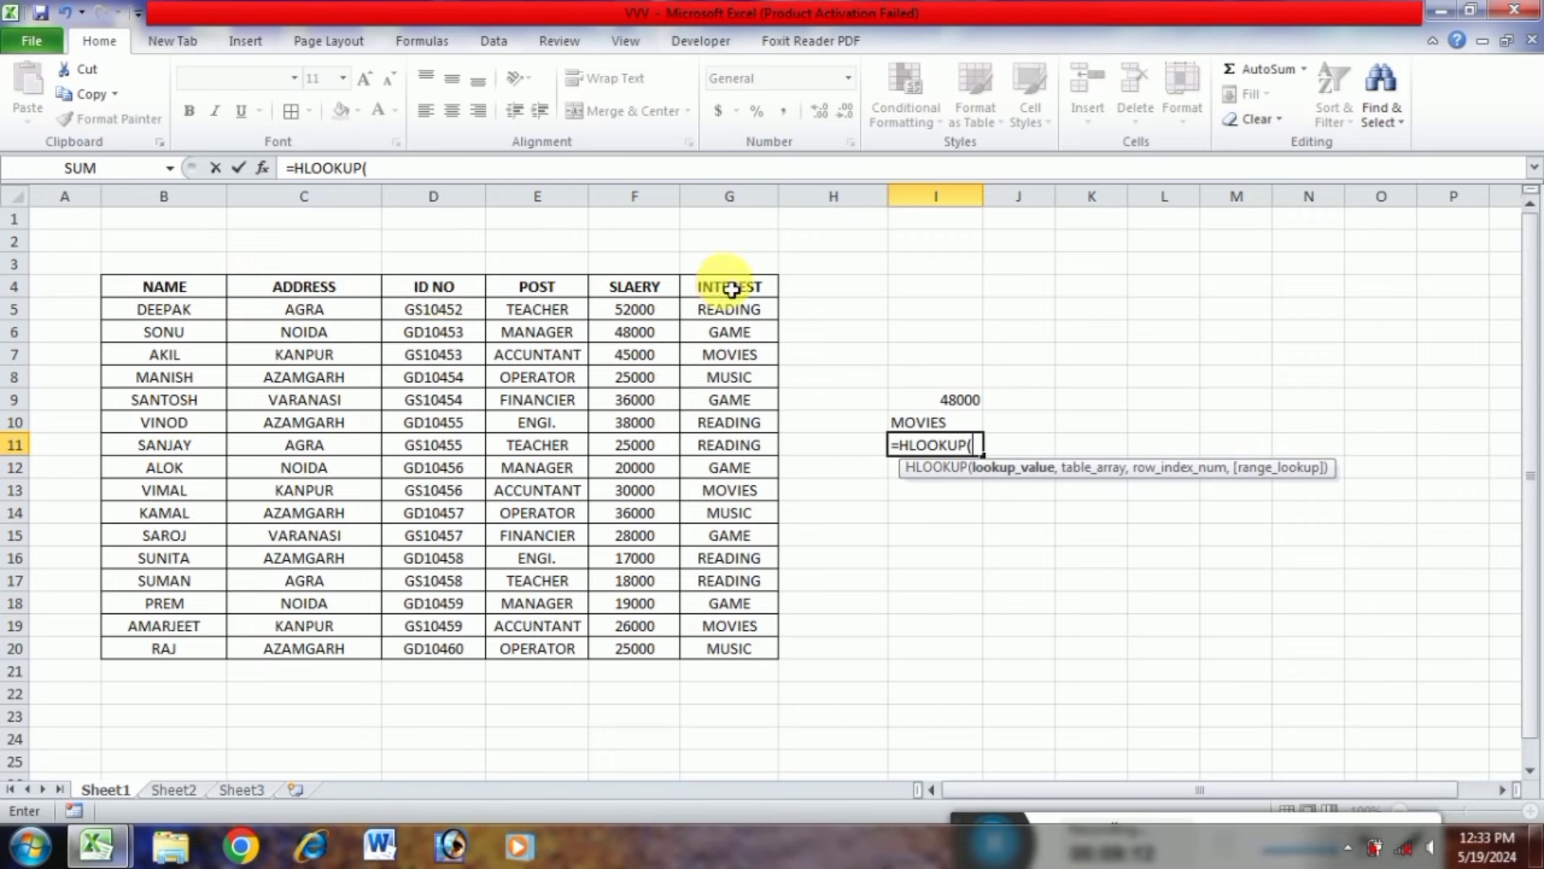
pyautogui.click(547, 291)
pyautogui.write(',')
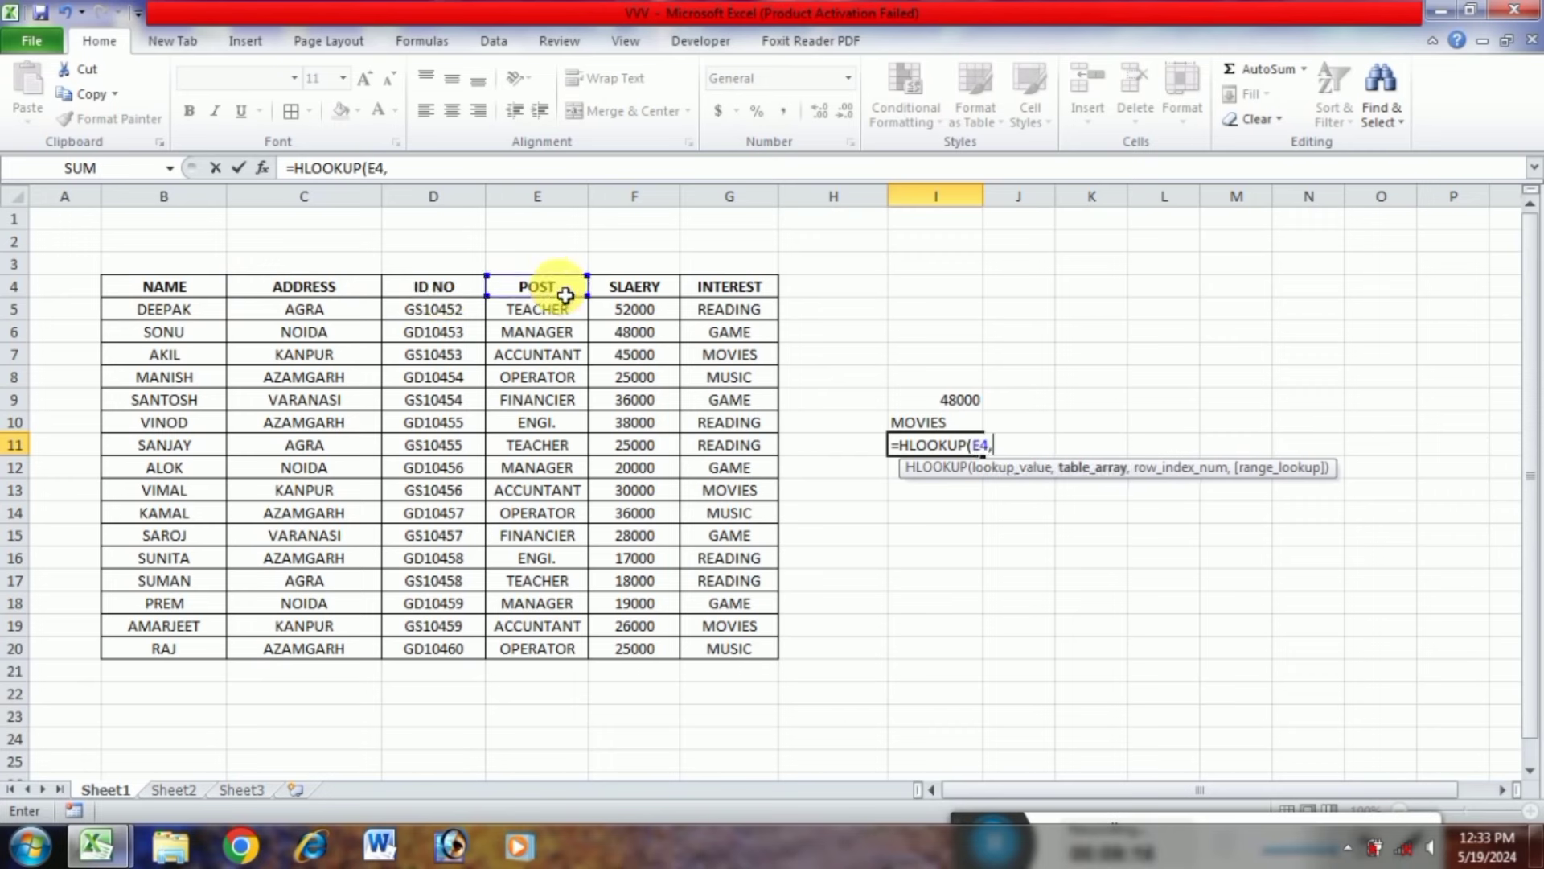
pyautogui.moveTo(172, 296); pyautogui.dragTo(736, 655)
pyautogui.write(',6')
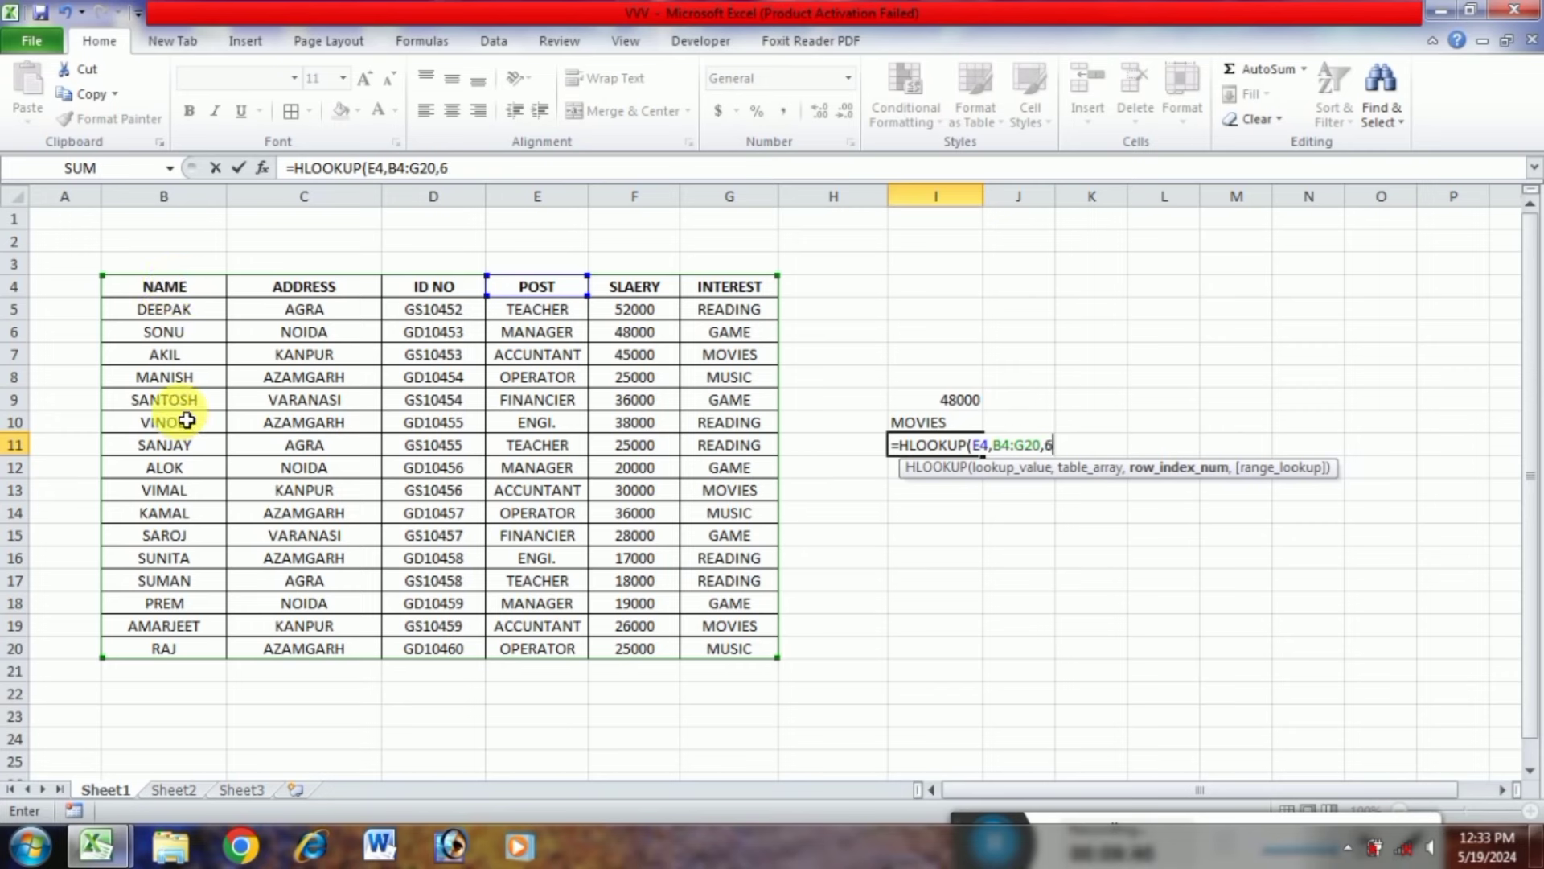
pyautogui.write(',0')
pyautogui.press('Return')
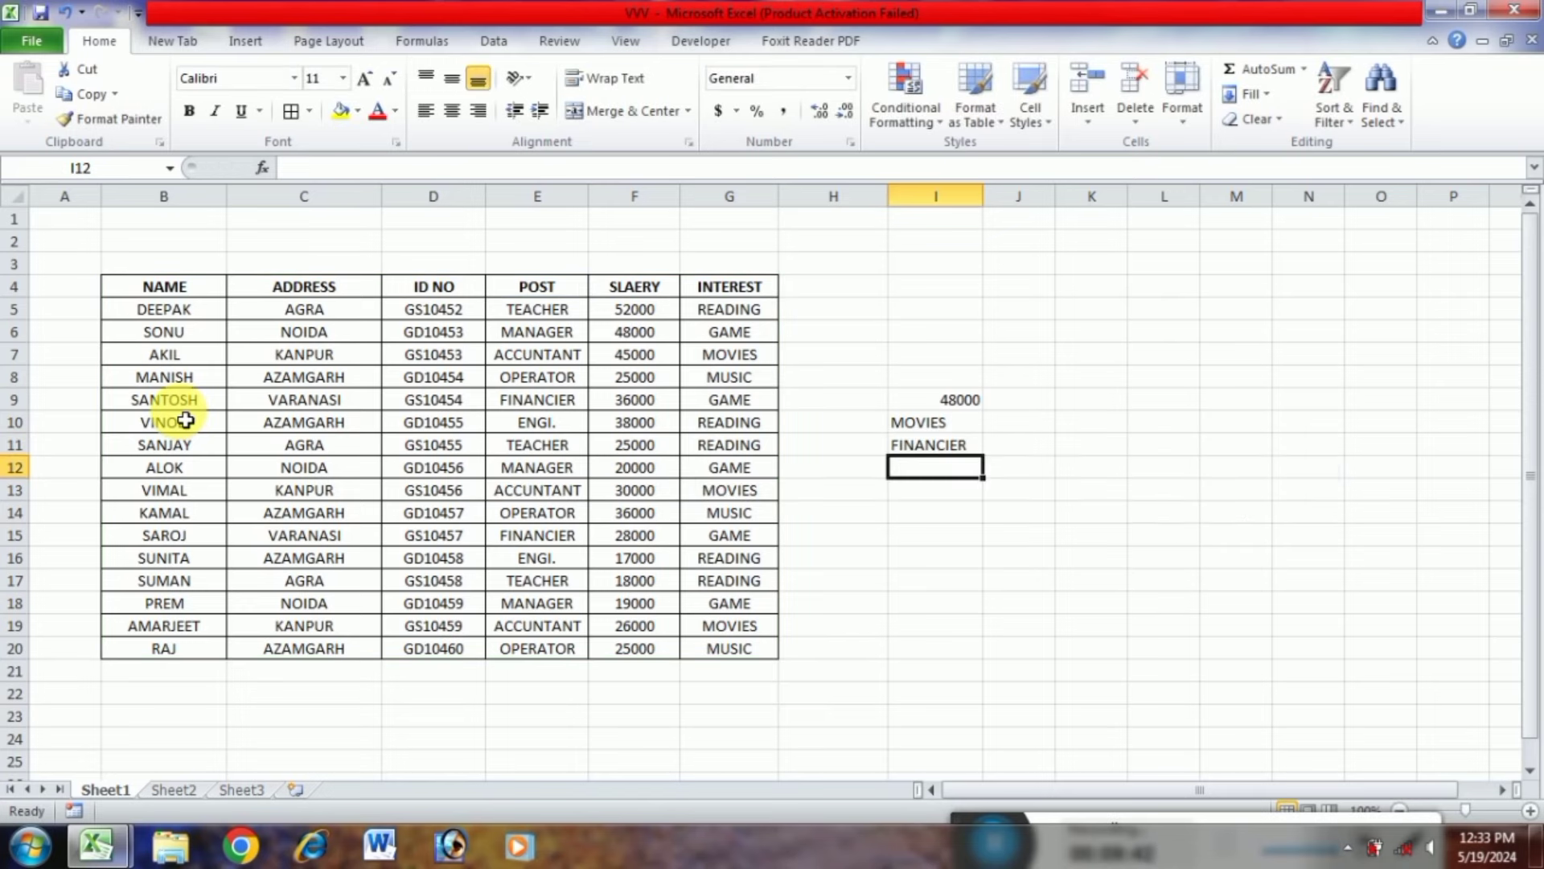
pyautogui.click(975, 447)
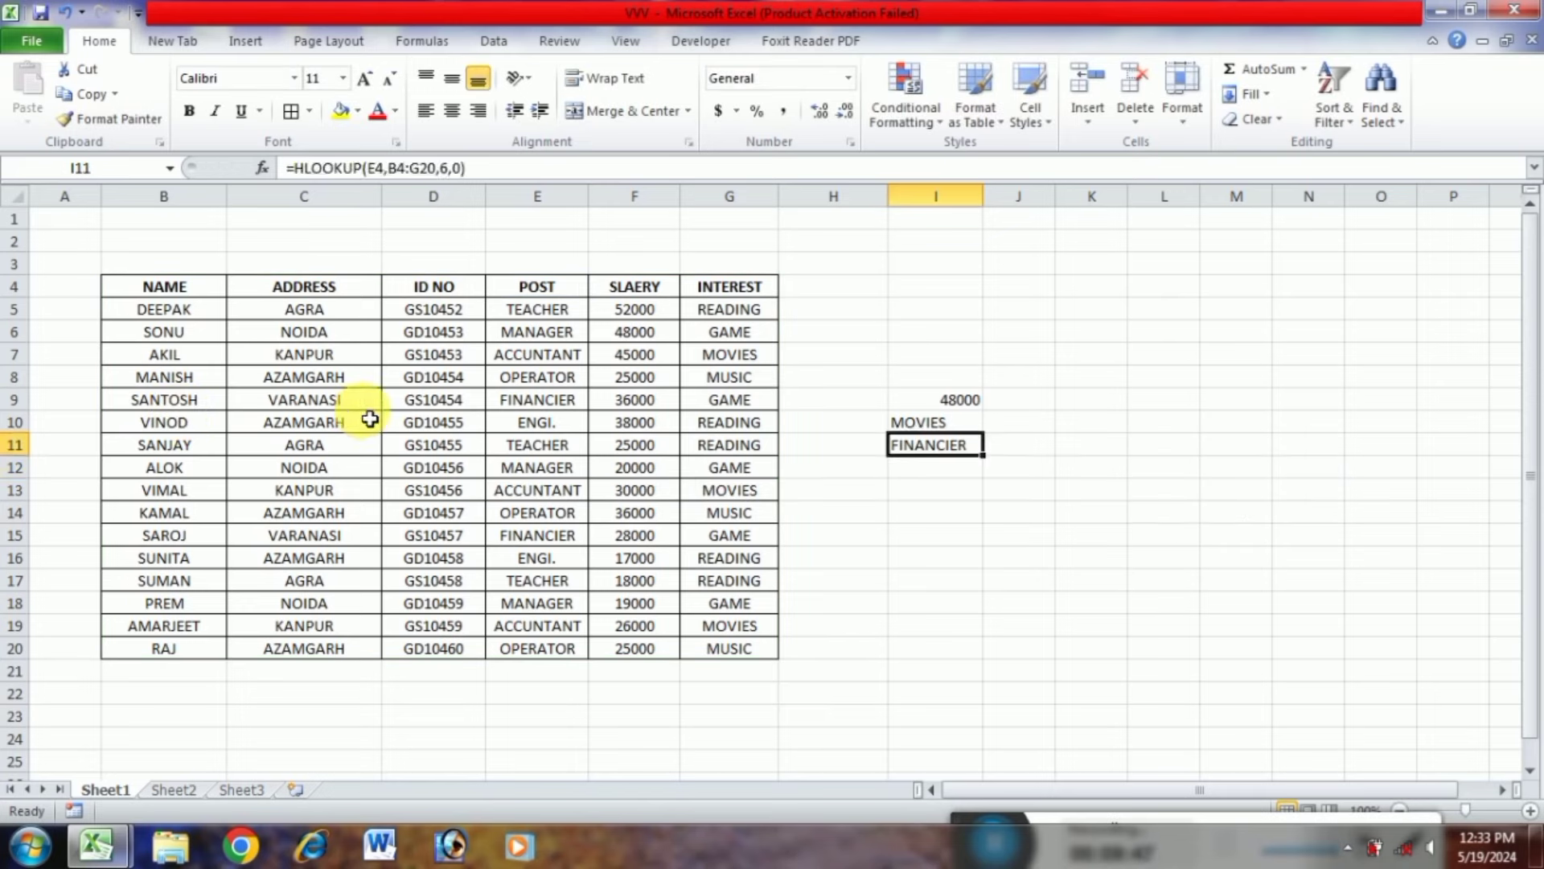
pyautogui.click(14, 400)
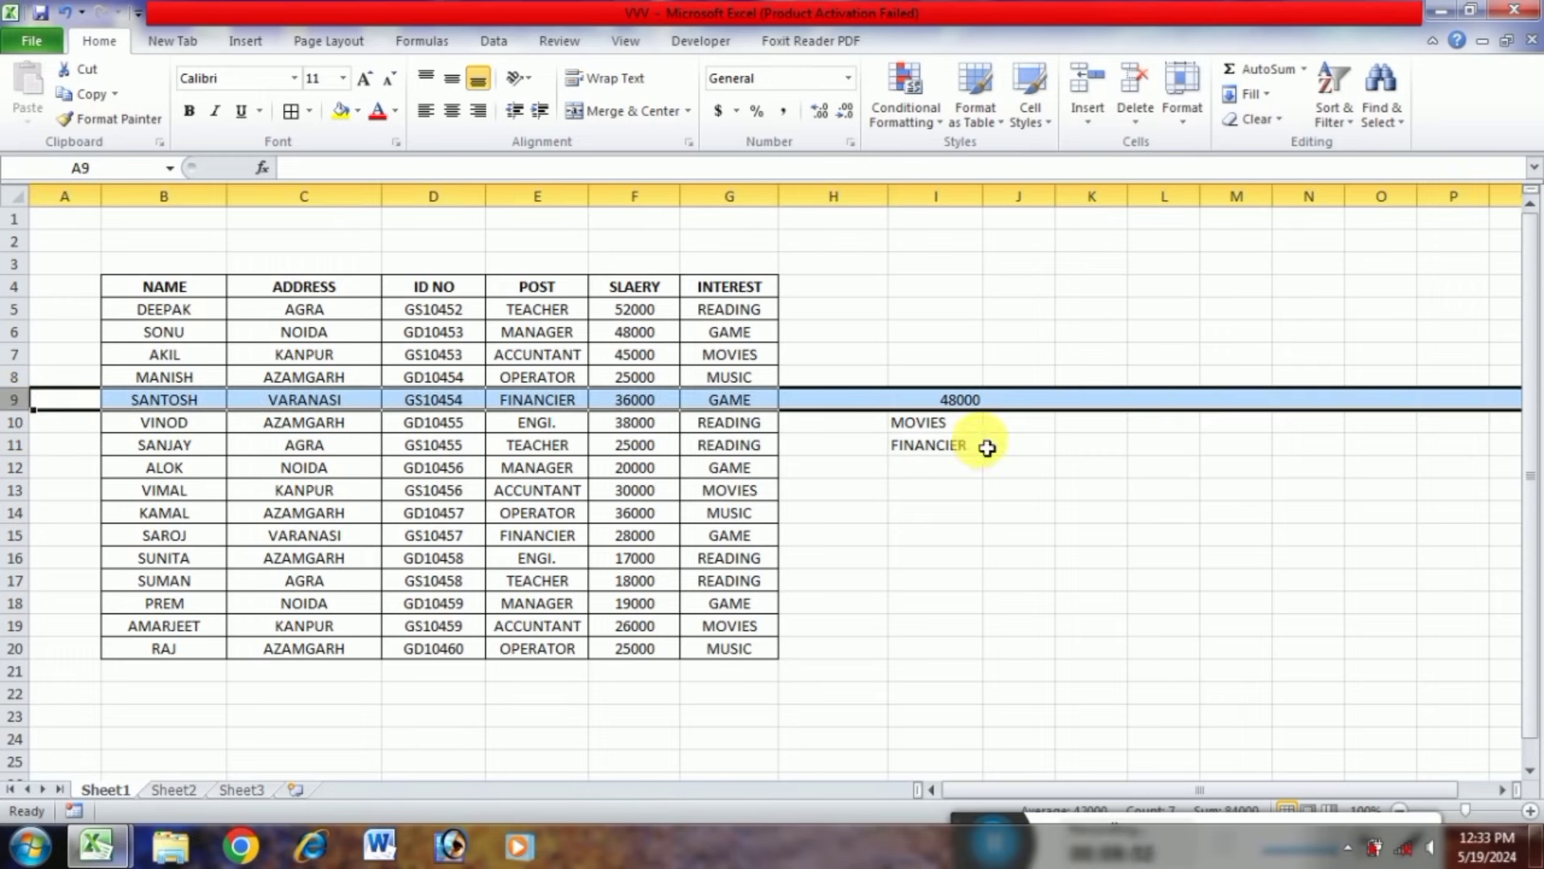
pyautogui.click(961, 448)
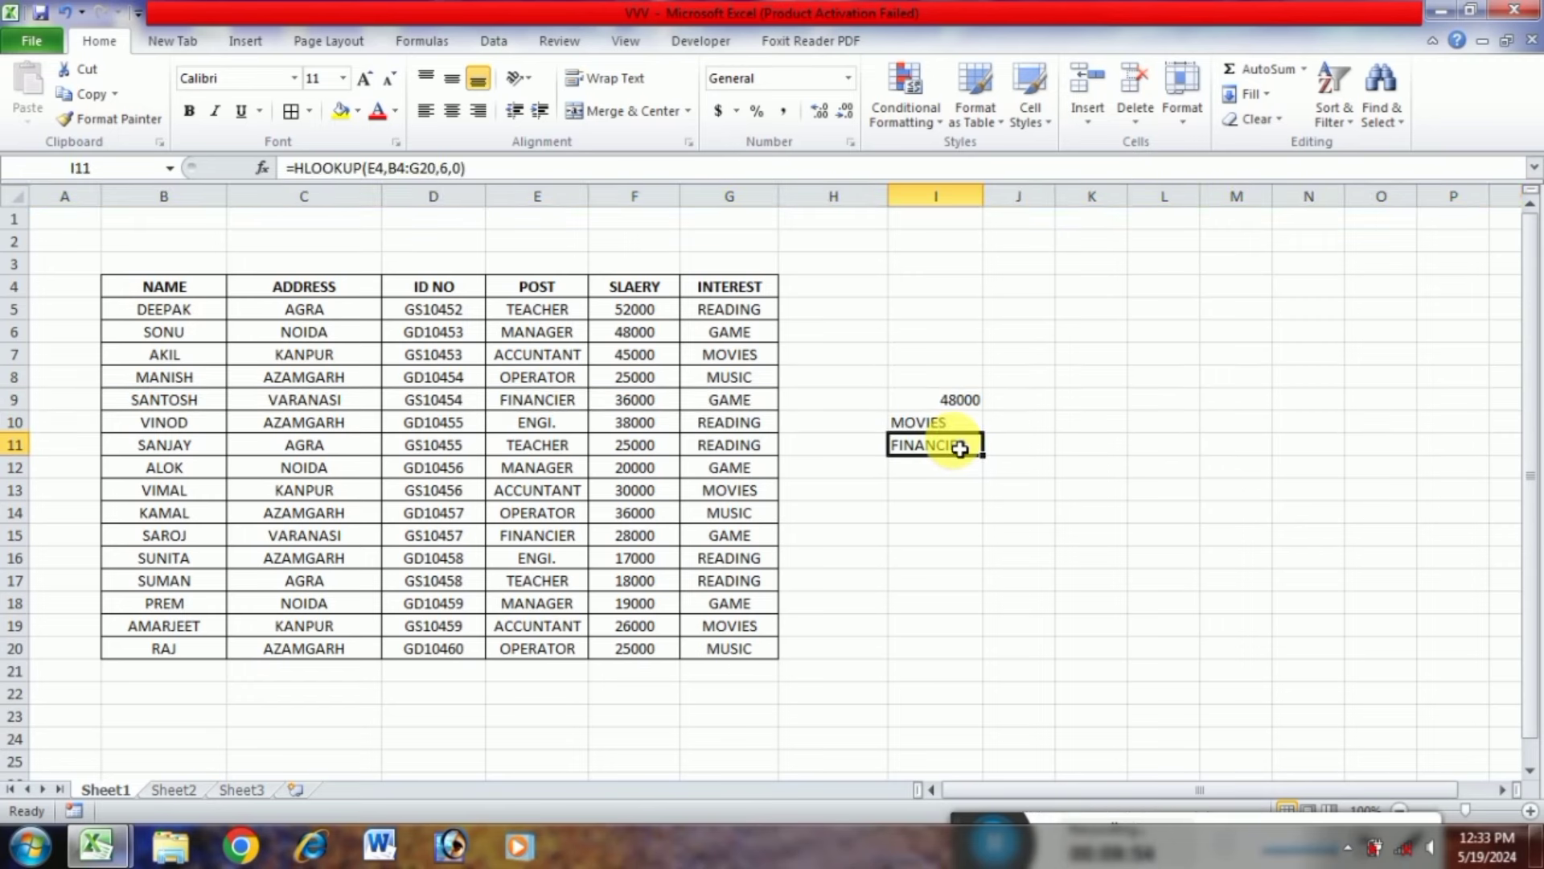
# Review the VLOOKUP formula in I9, and clear the lookup formulas from the range I8:I12
pyautogui.click(952, 397)
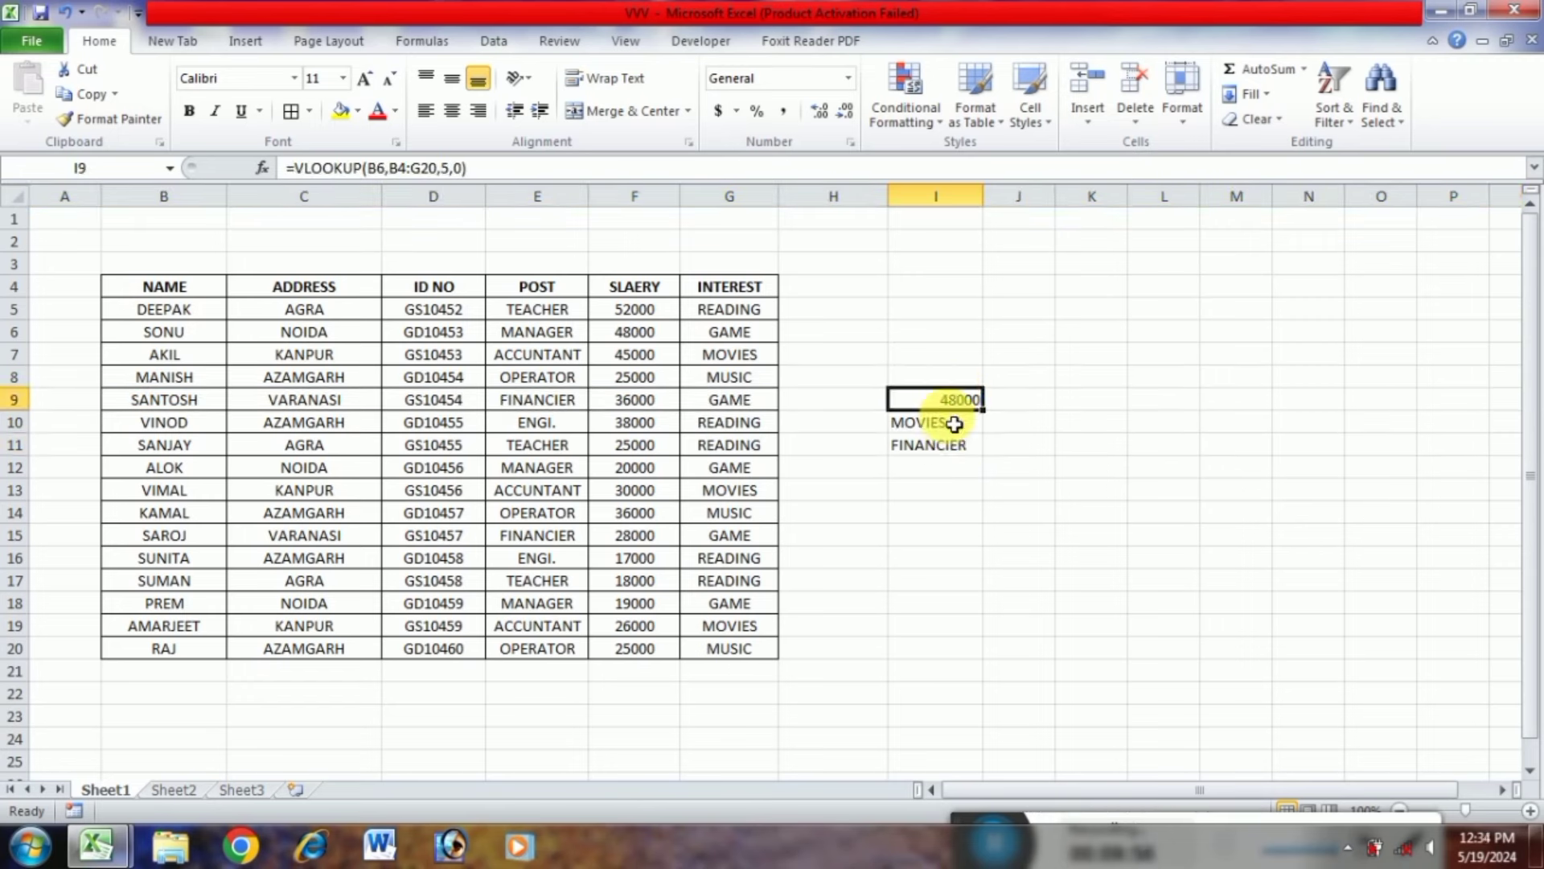
pyautogui.click(937, 336)
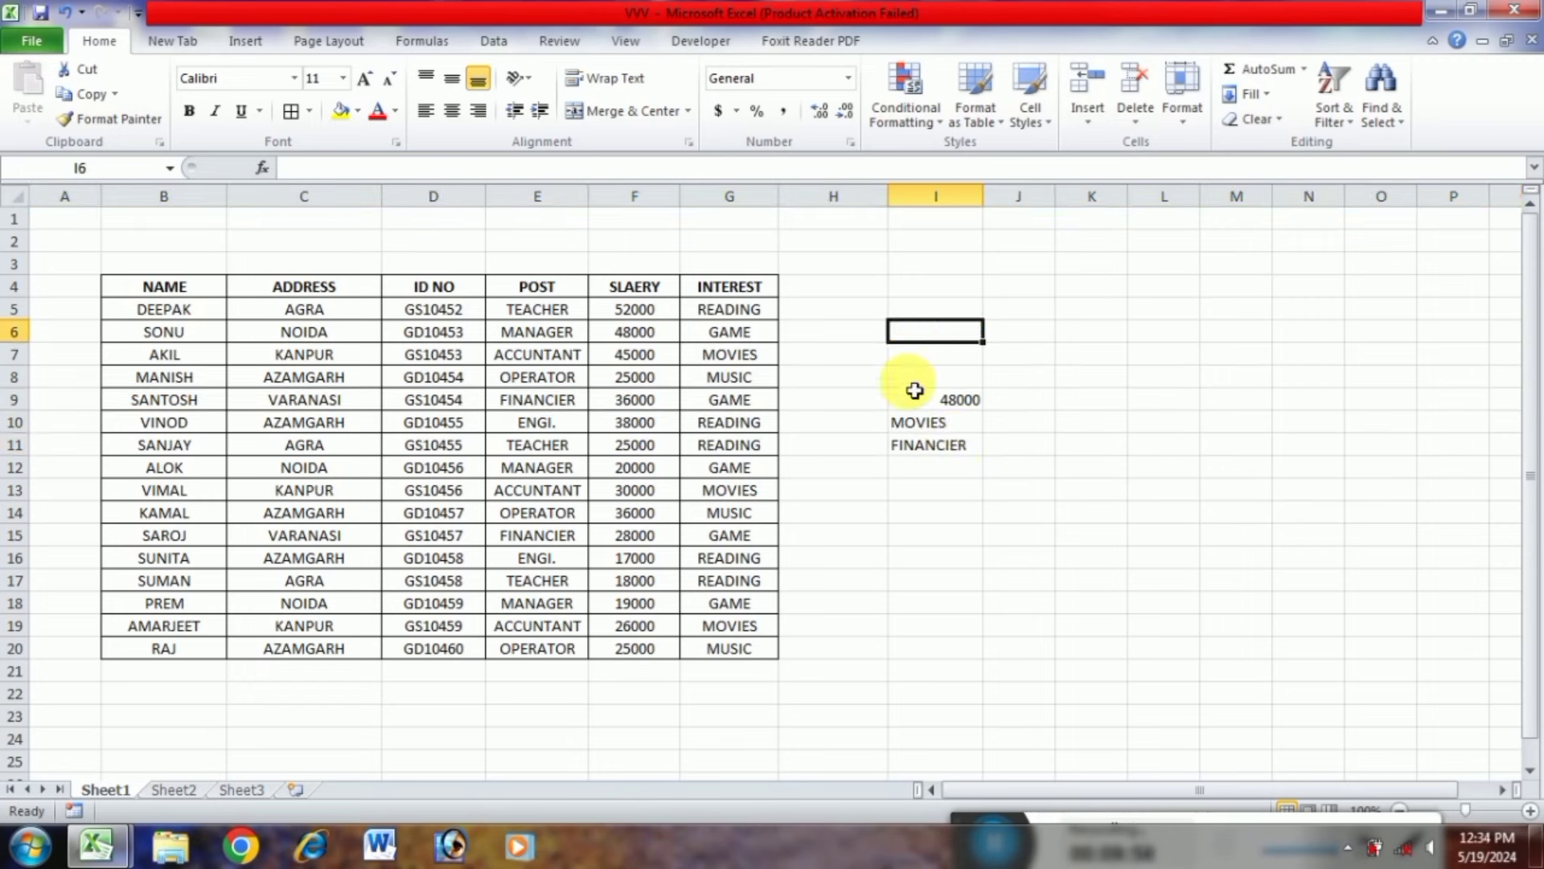
pyautogui.moveTo(915, 380); pyautogui.dragTo(966, 481)
pyautogui.press('Delete')
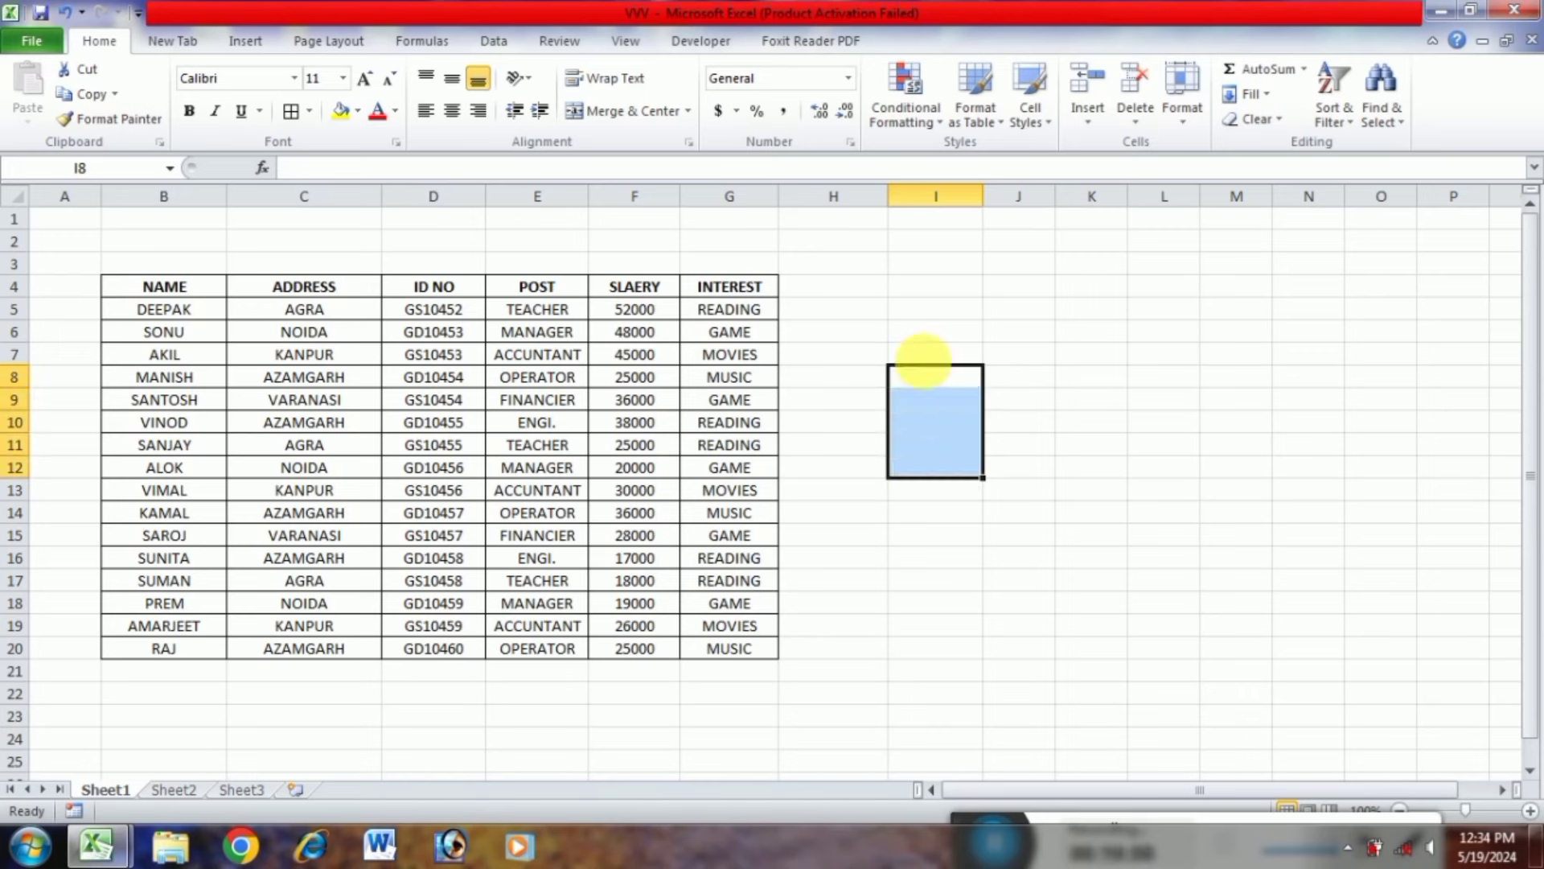
# Enter =VLOOKUP(B5,B4:G20,4,0) in cell I6 to return the POST for the name in B5, and review the formula
pyautogui.click(940, 329)
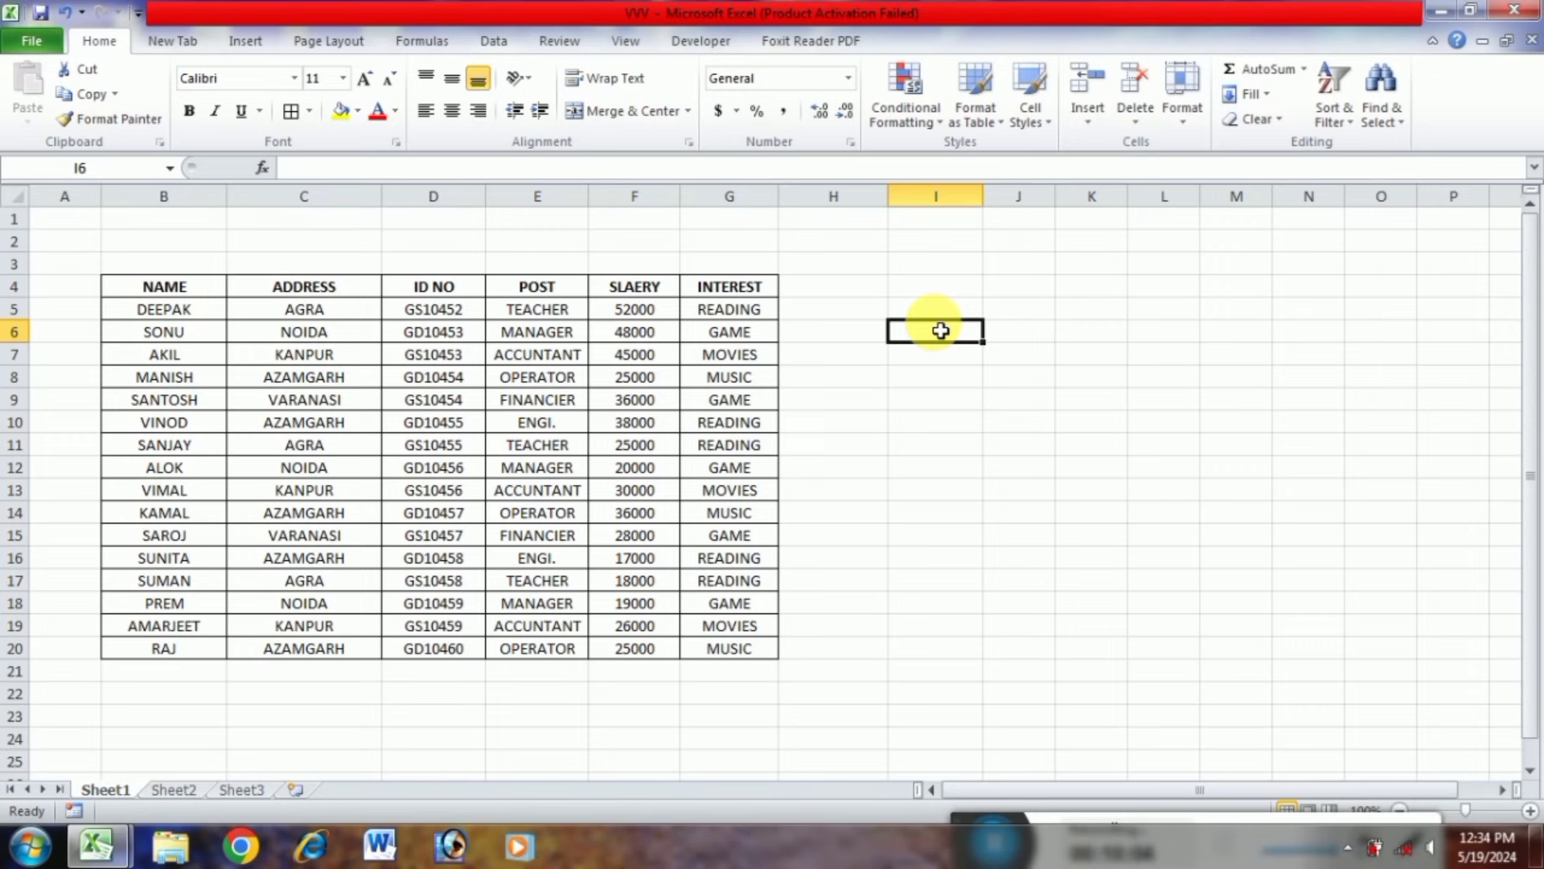
pyautogui.write('=VL')
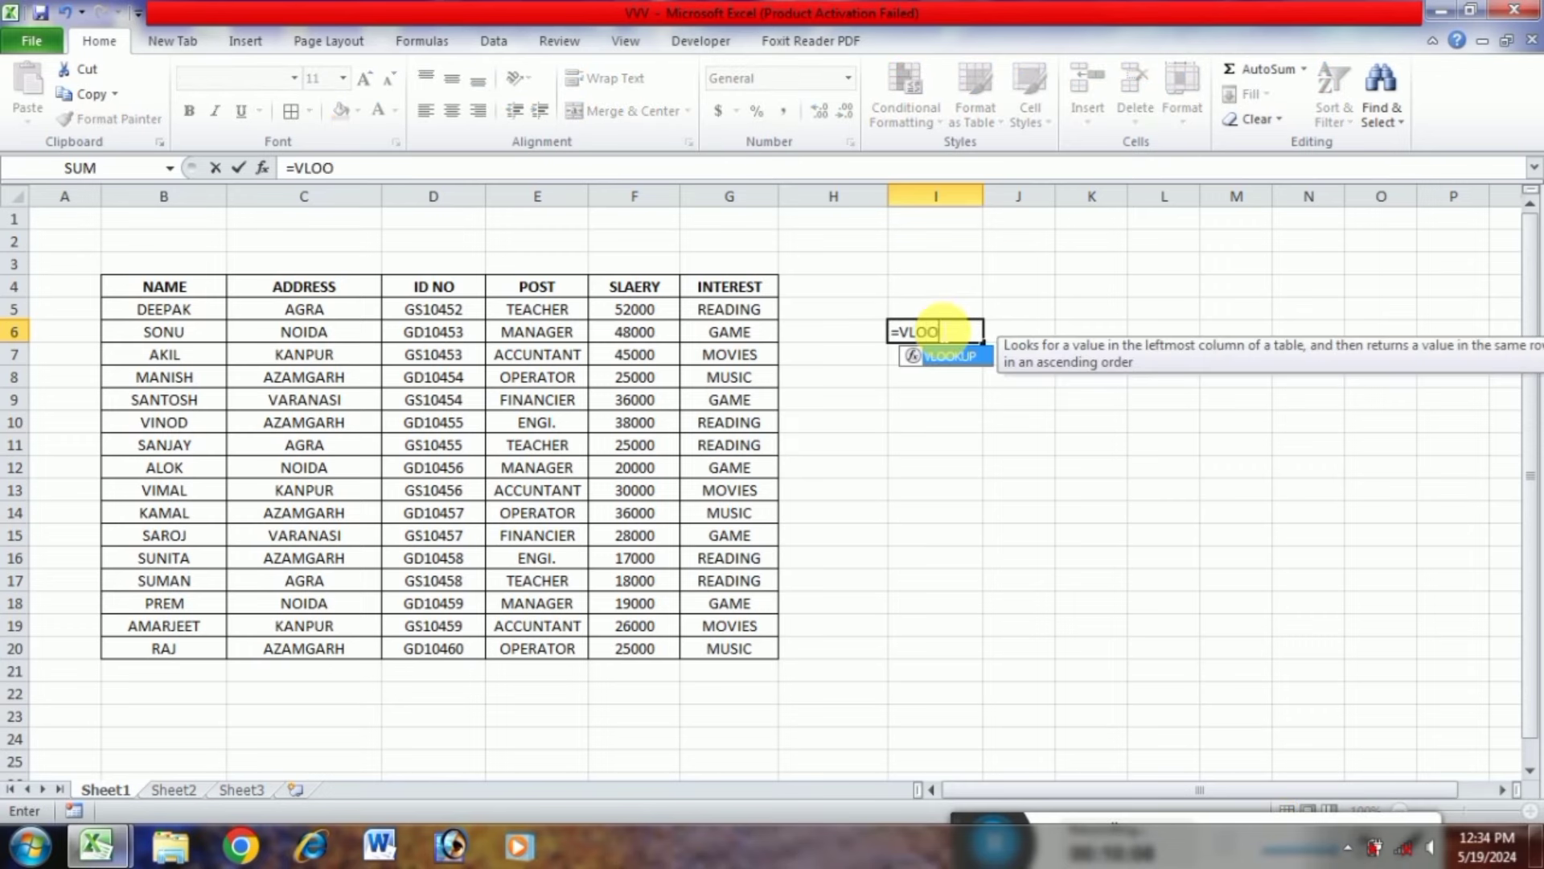
pyautogui.write('OO')
pyautogui.press('Tab')
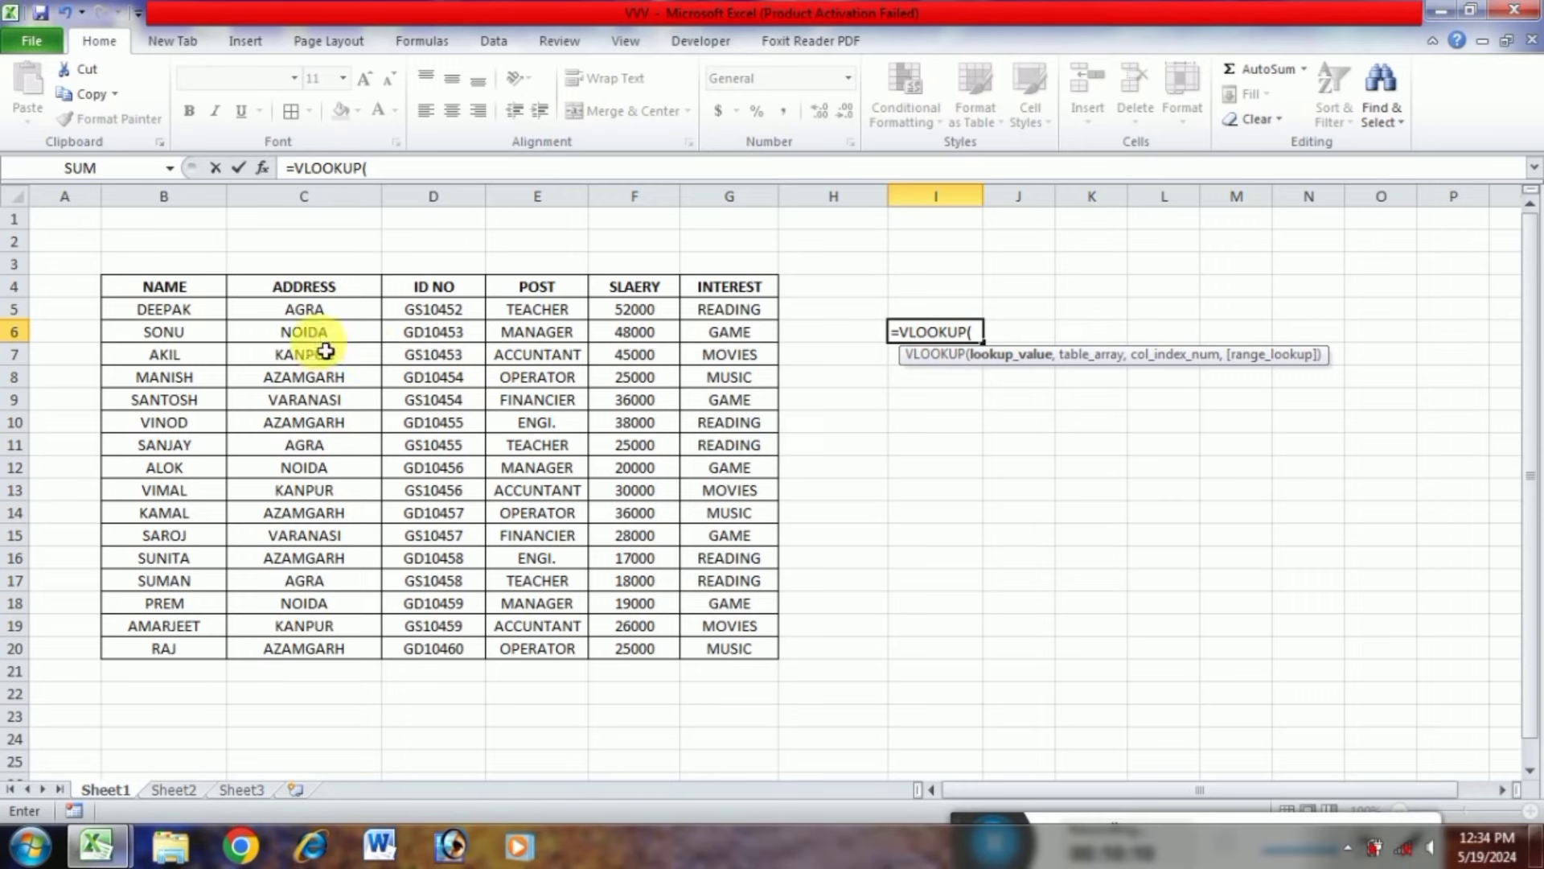
pyautogui.click(167, 312)
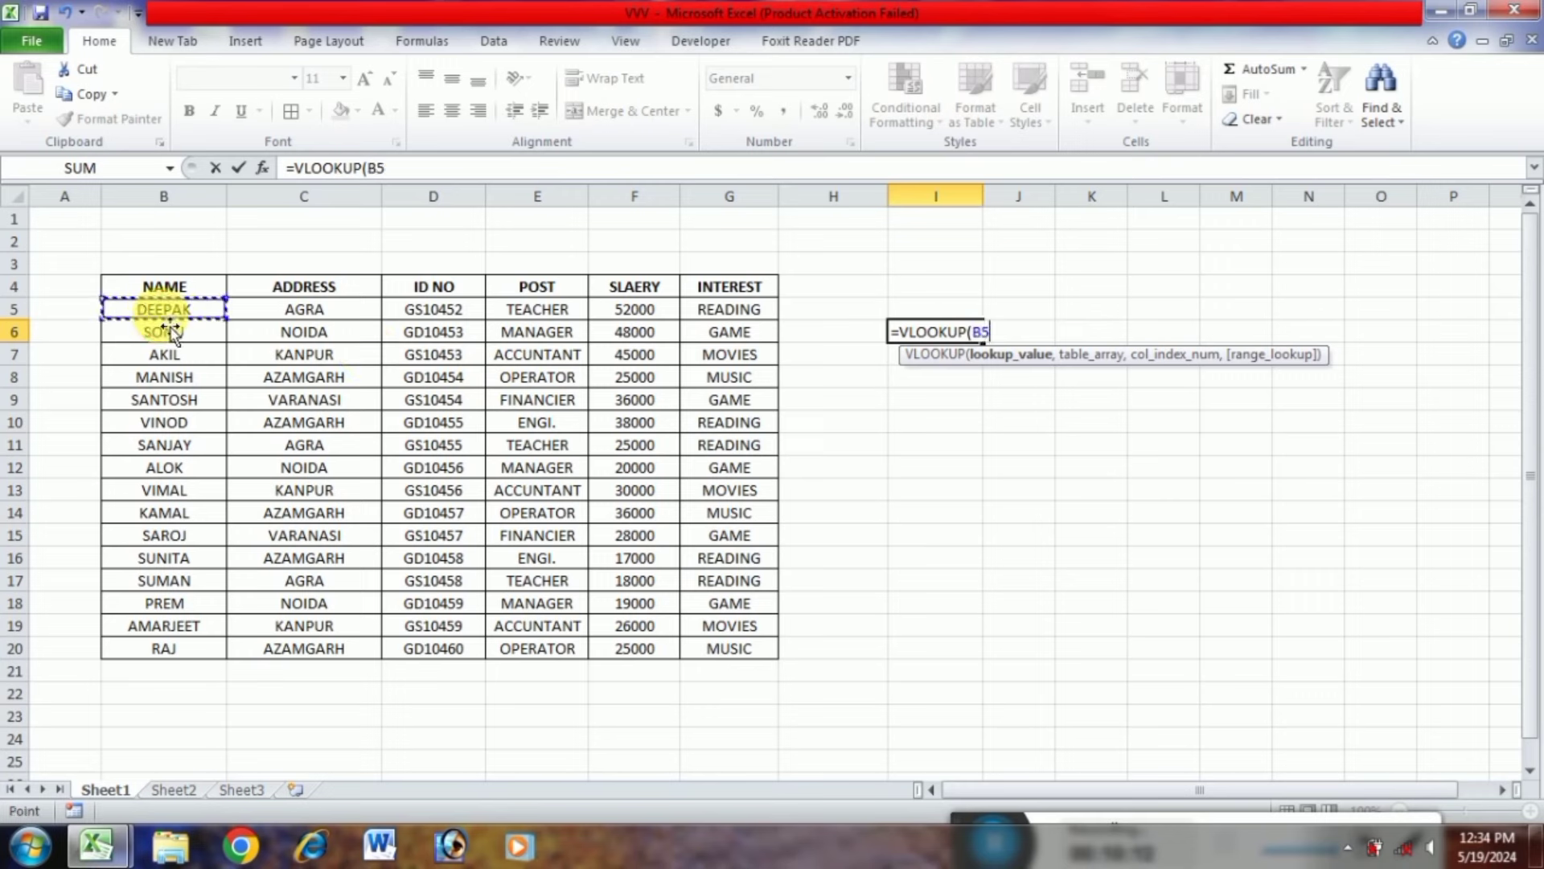
pyautogui.write(',')
pyautogui.moveTo(153, 287); pyautogui.dragTo(727, 648)
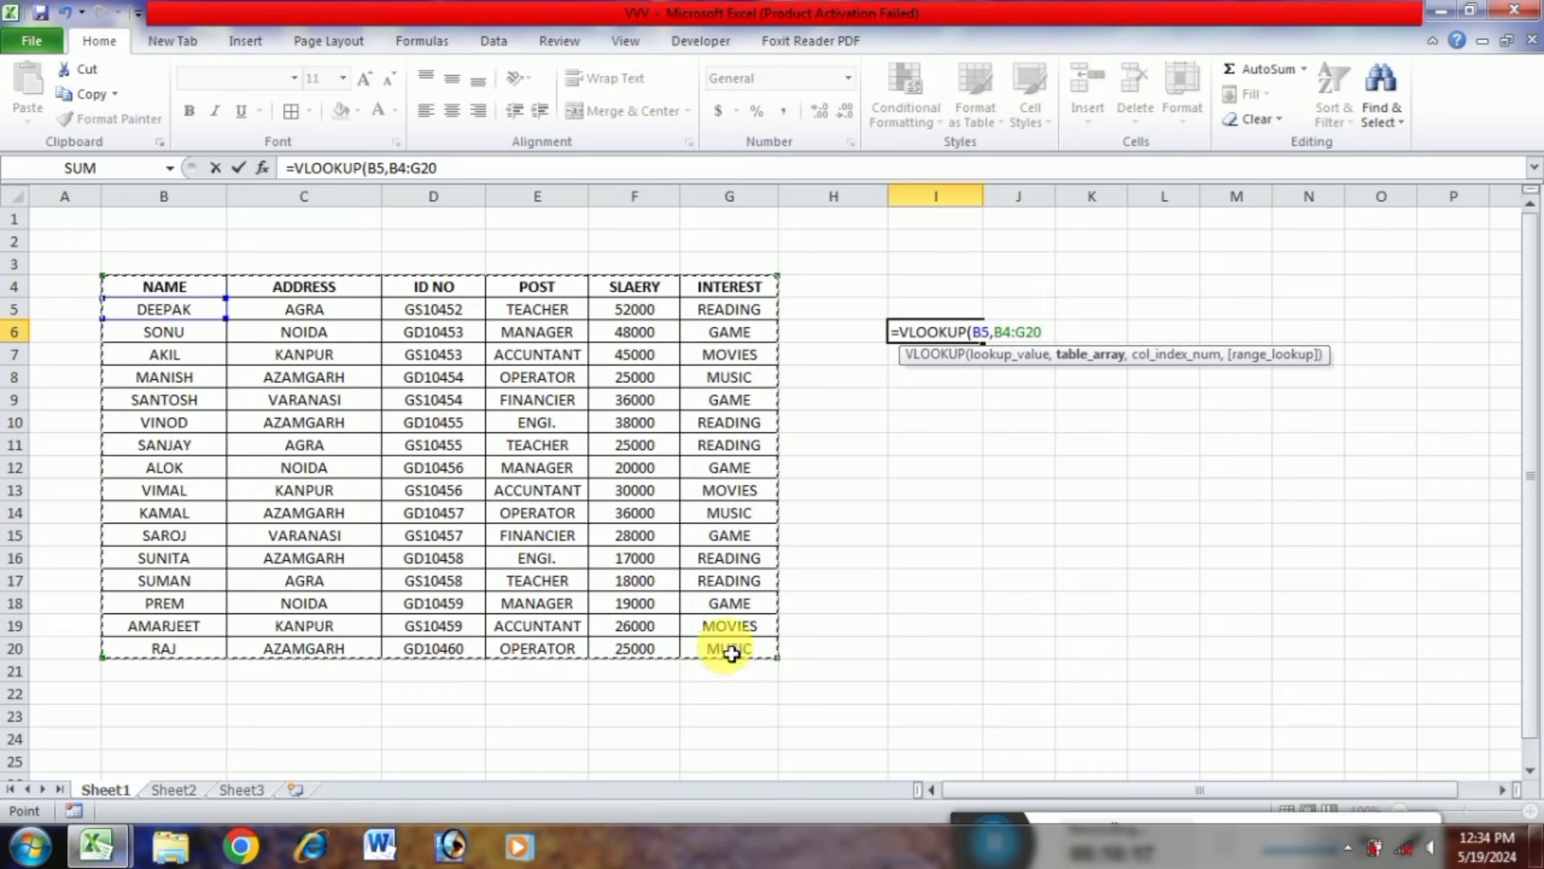
pyautogui.write(',')
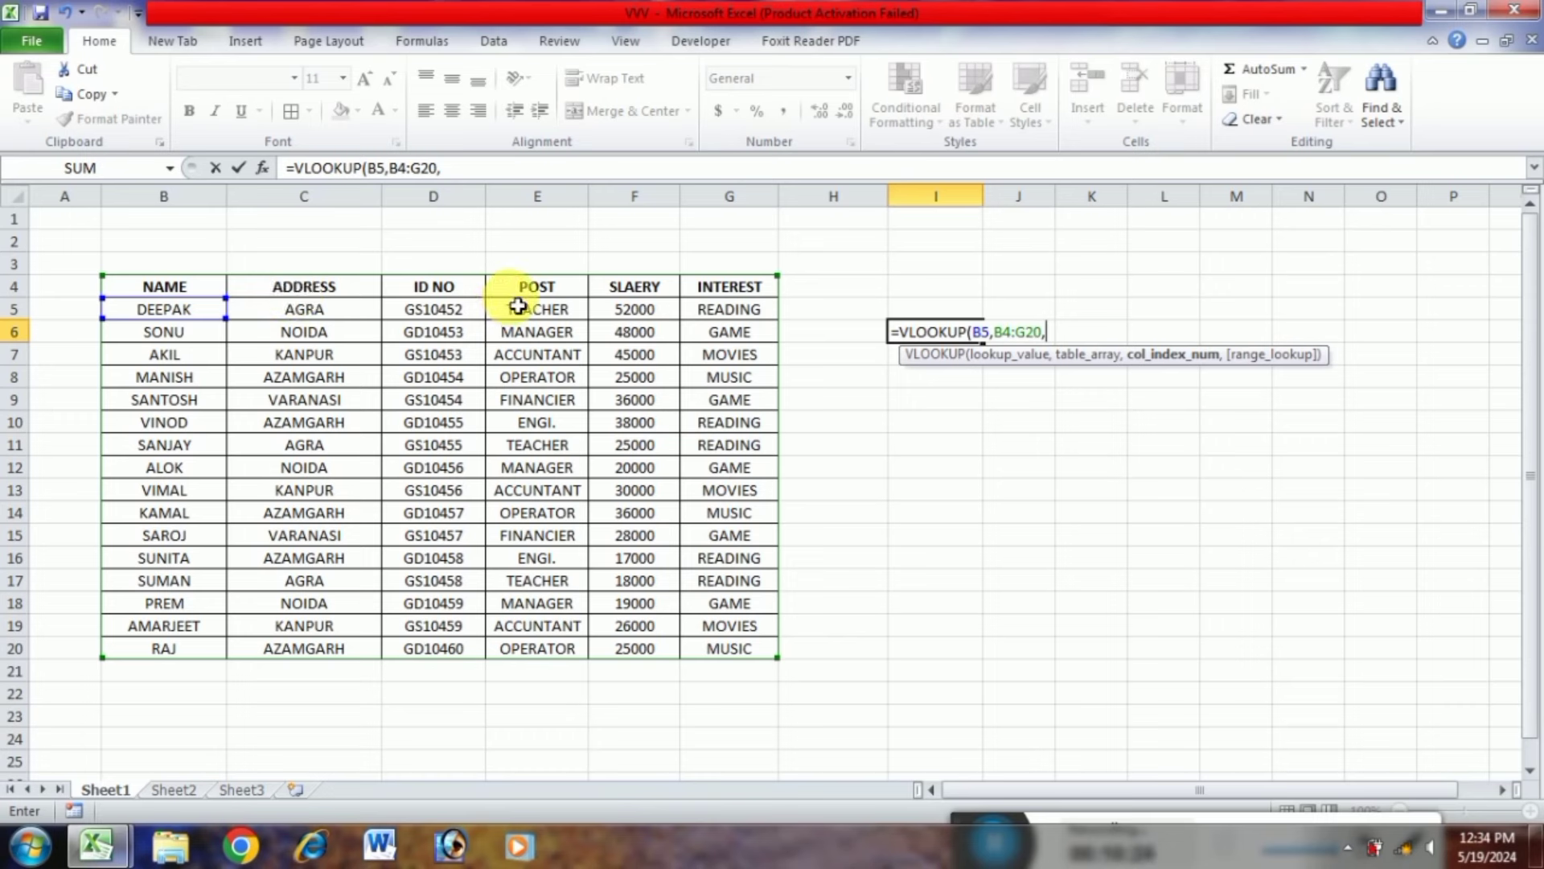
pyautogui.write(',0')
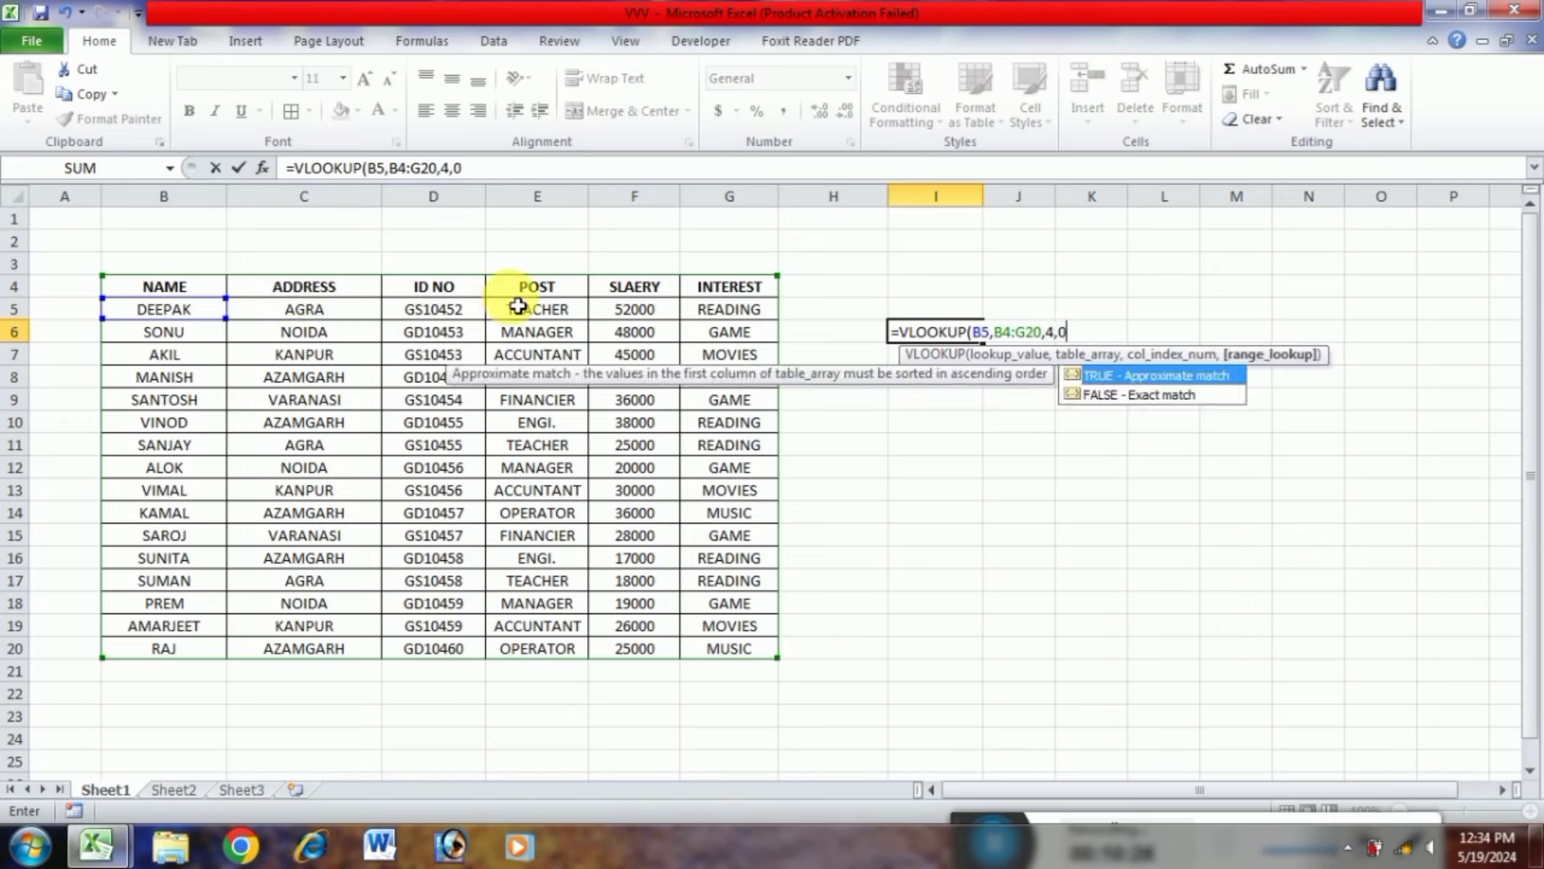
pyautogui.press('Return')
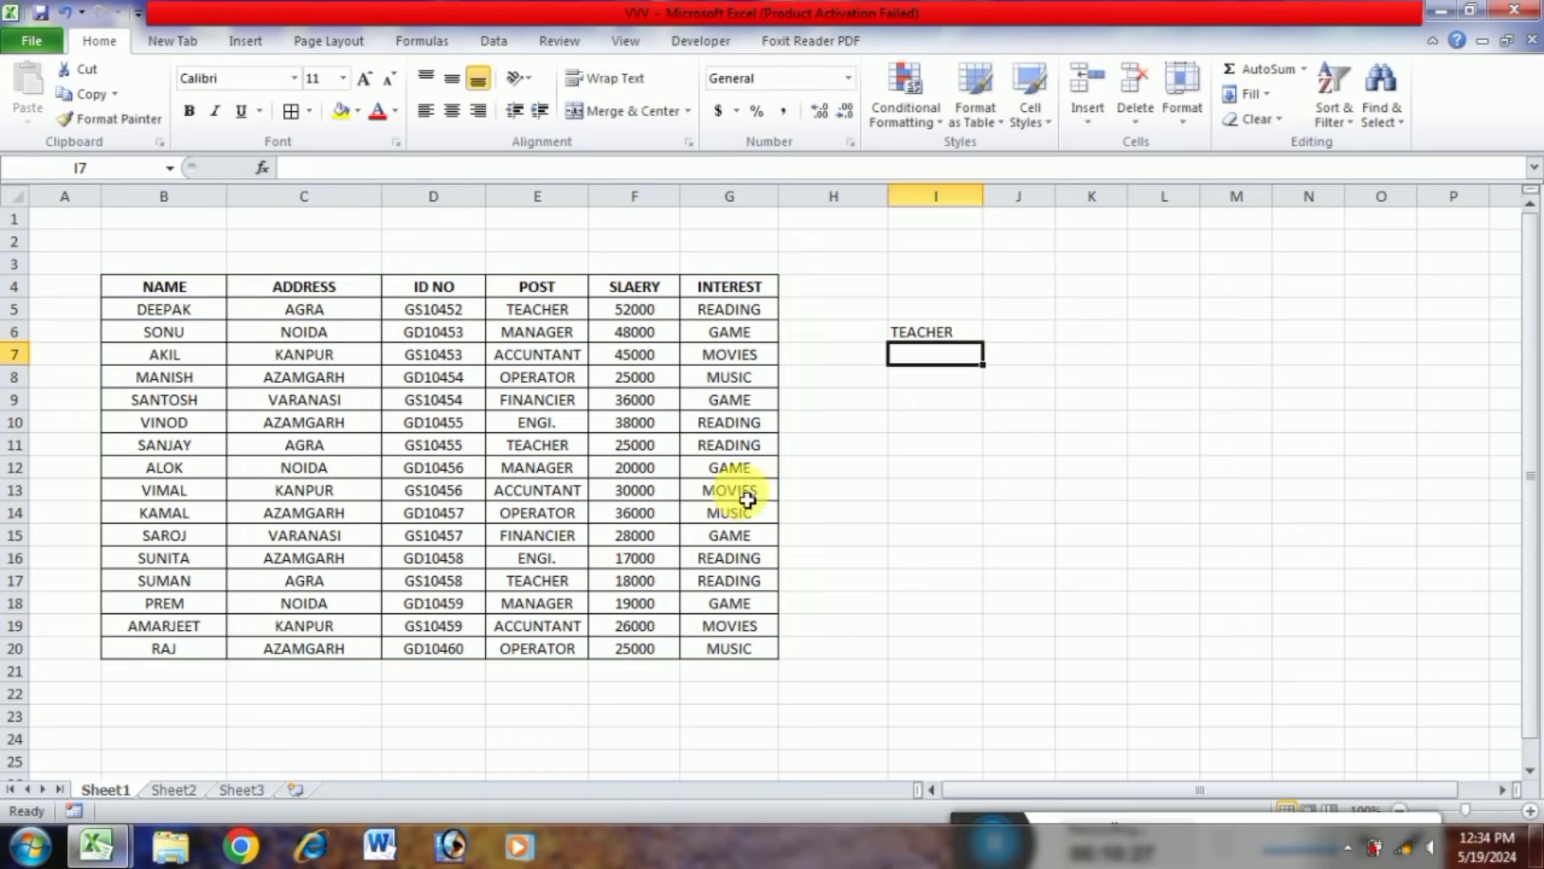
pyautogui.click(948, 333)
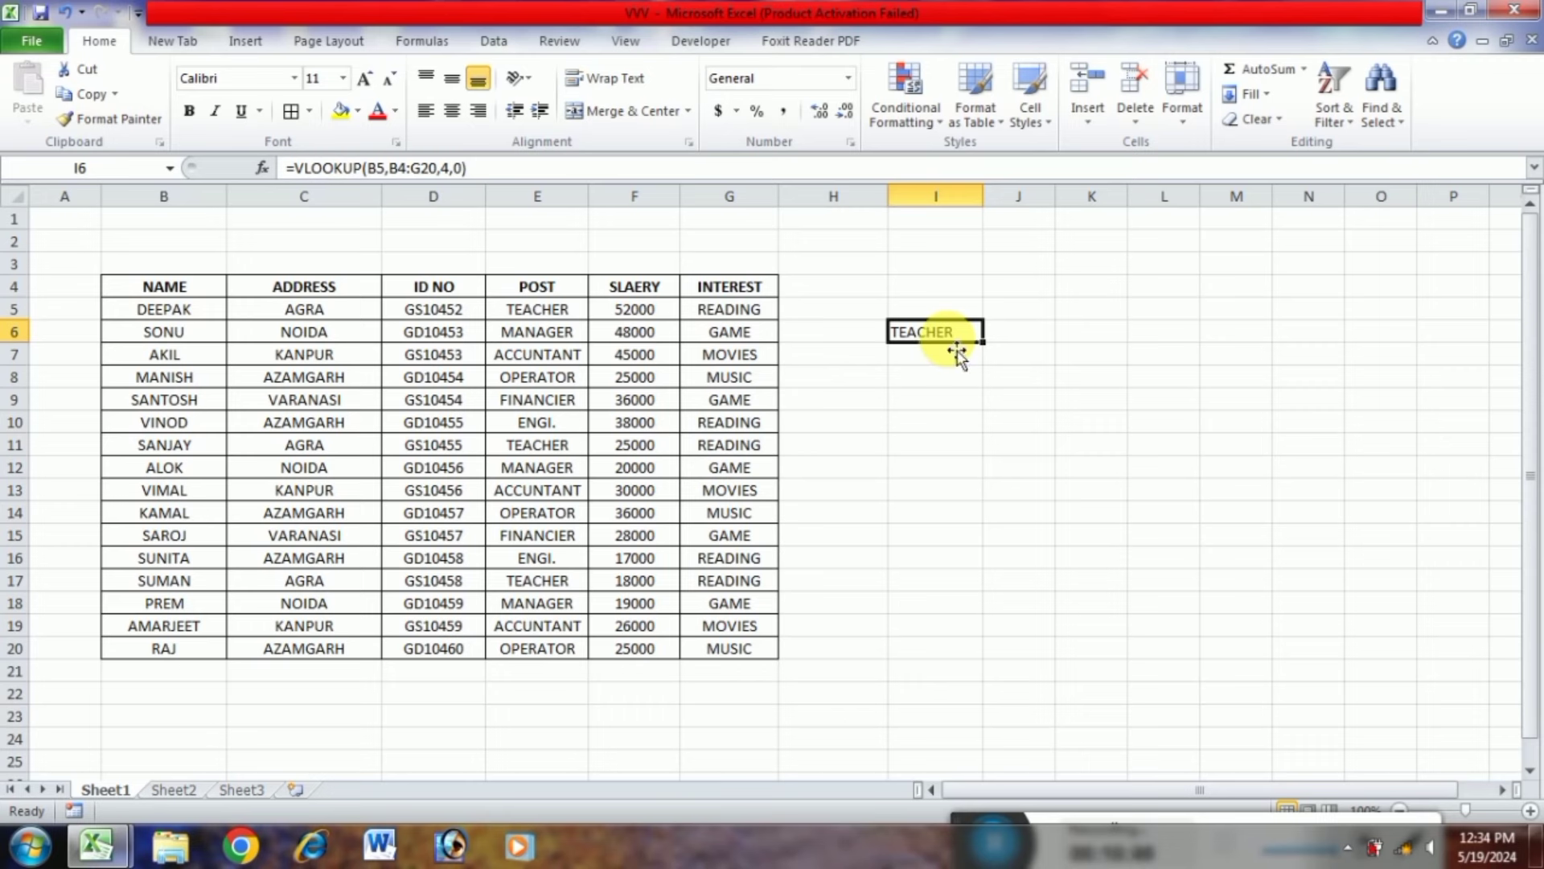
# Replace the formula in I6 with =VLOOKUP(H6,B4:G20,4,0) to return the POST for the name in H6
pyautogui.press('Delete')
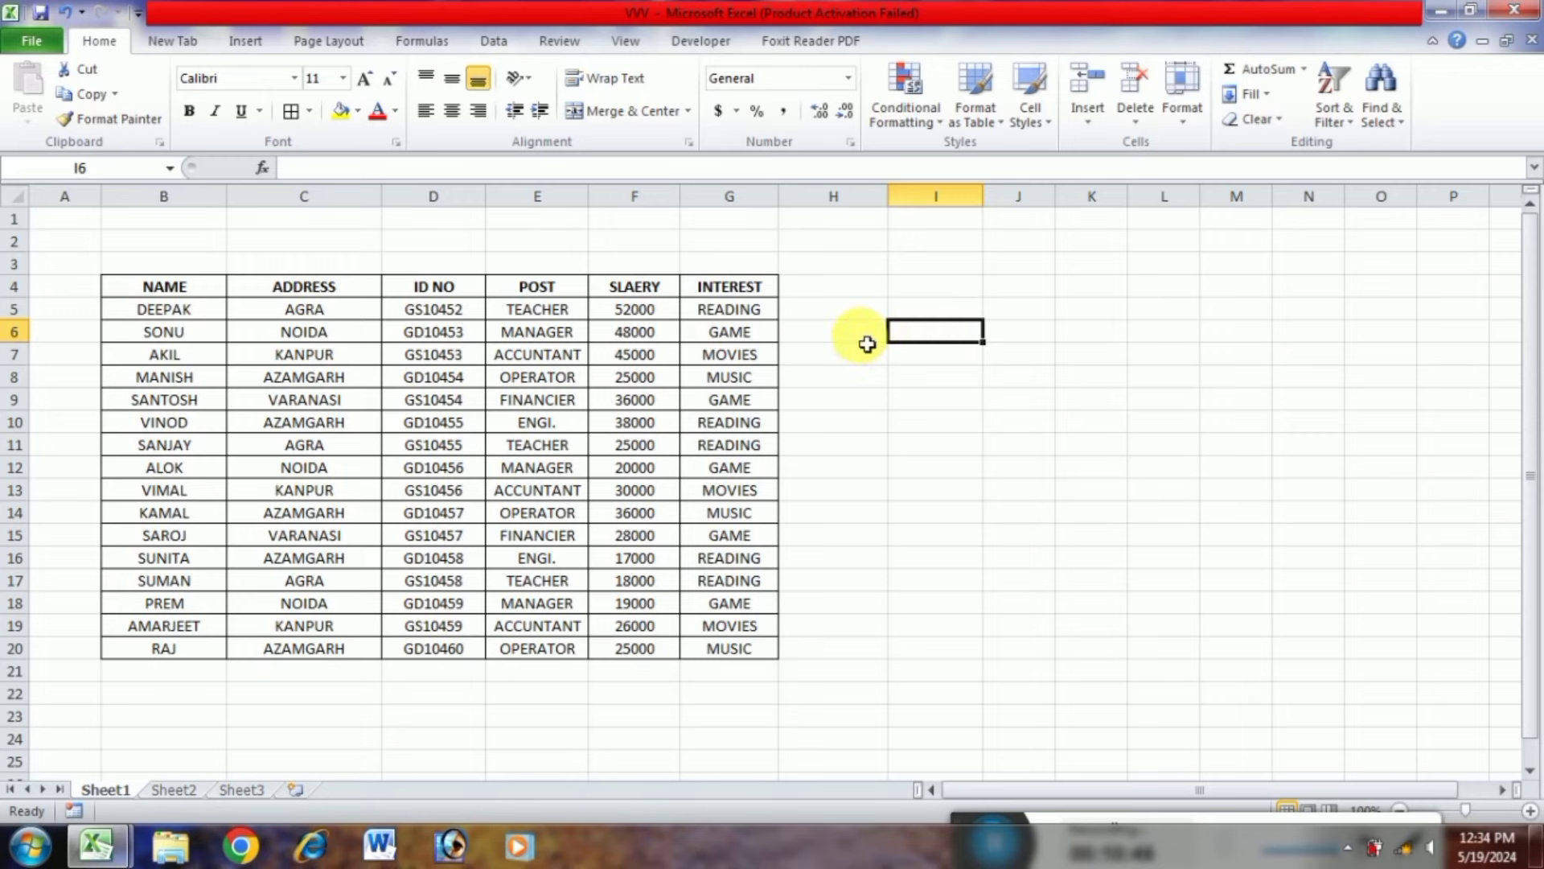
pyautogui.write('=VL')
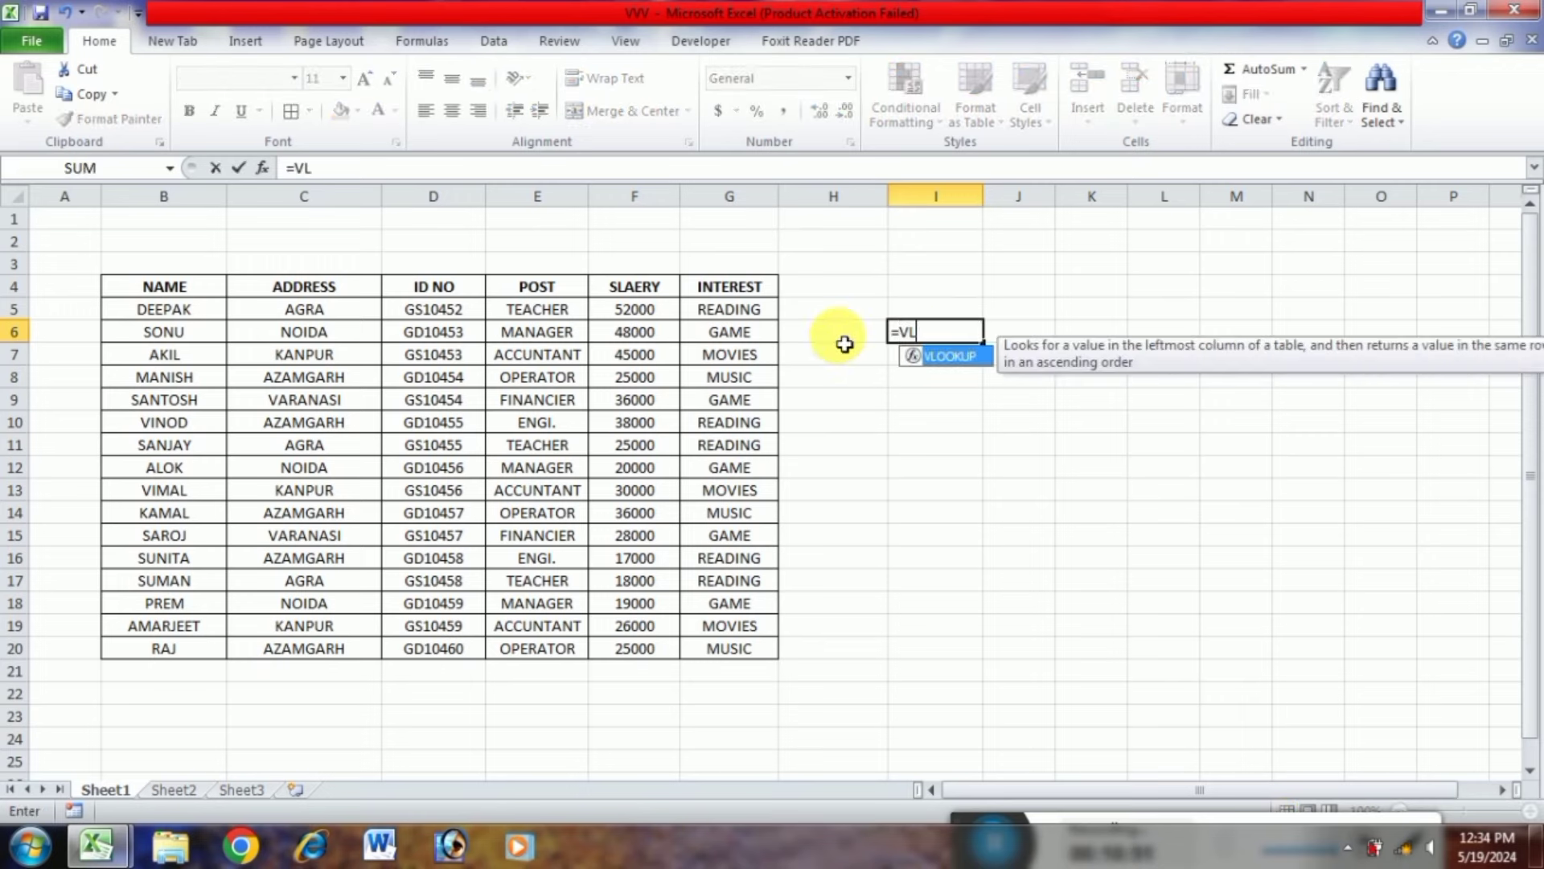
pyautogui.write('OO')
pyautogui.press('Tab')
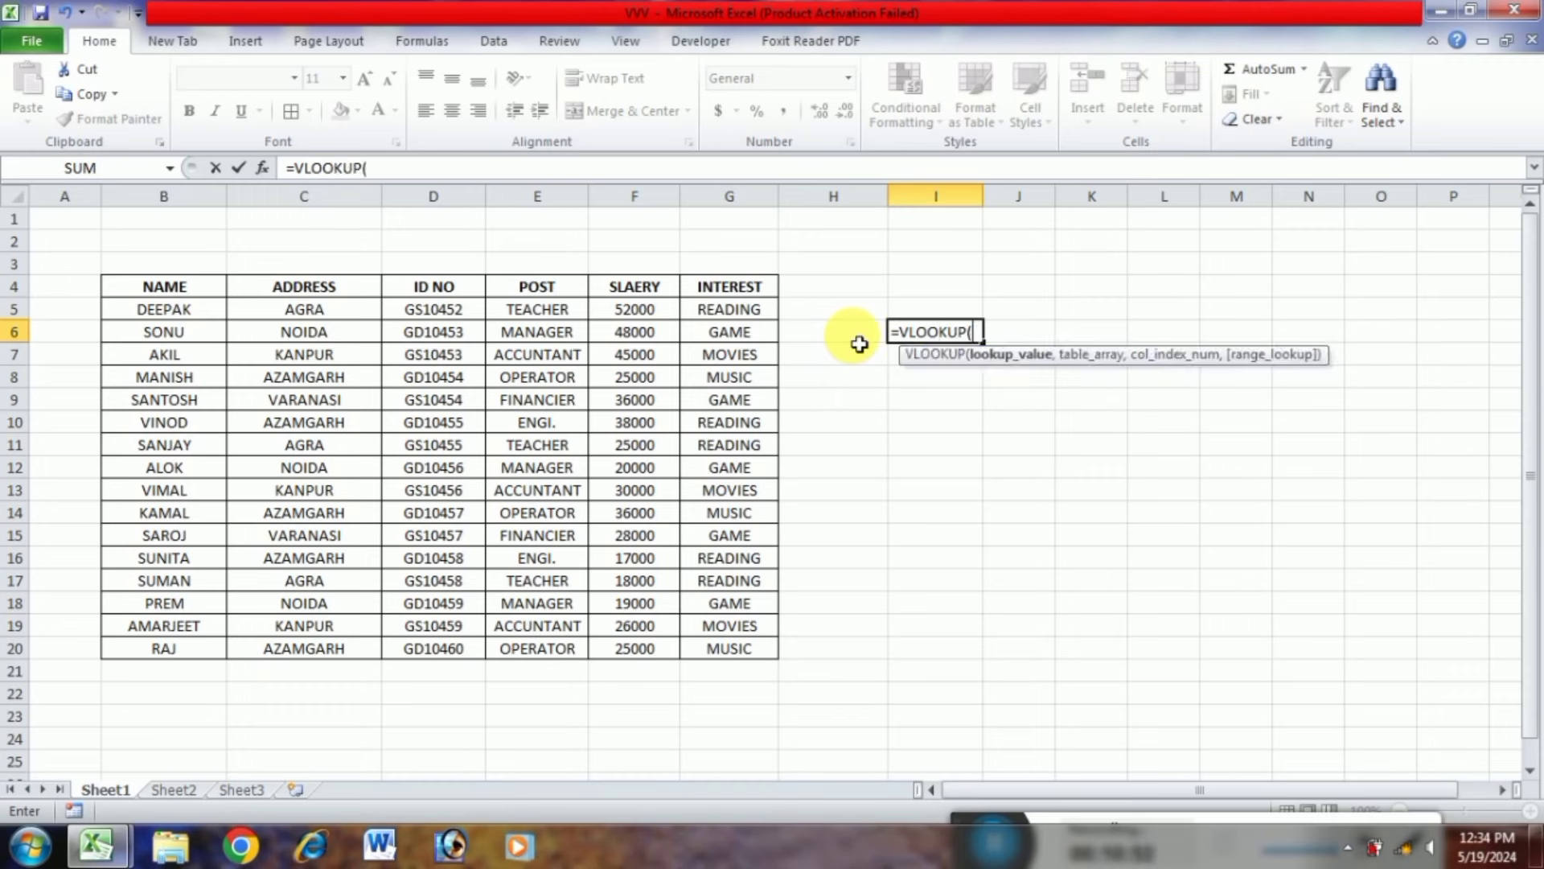
pyautogui.click(846, 341)
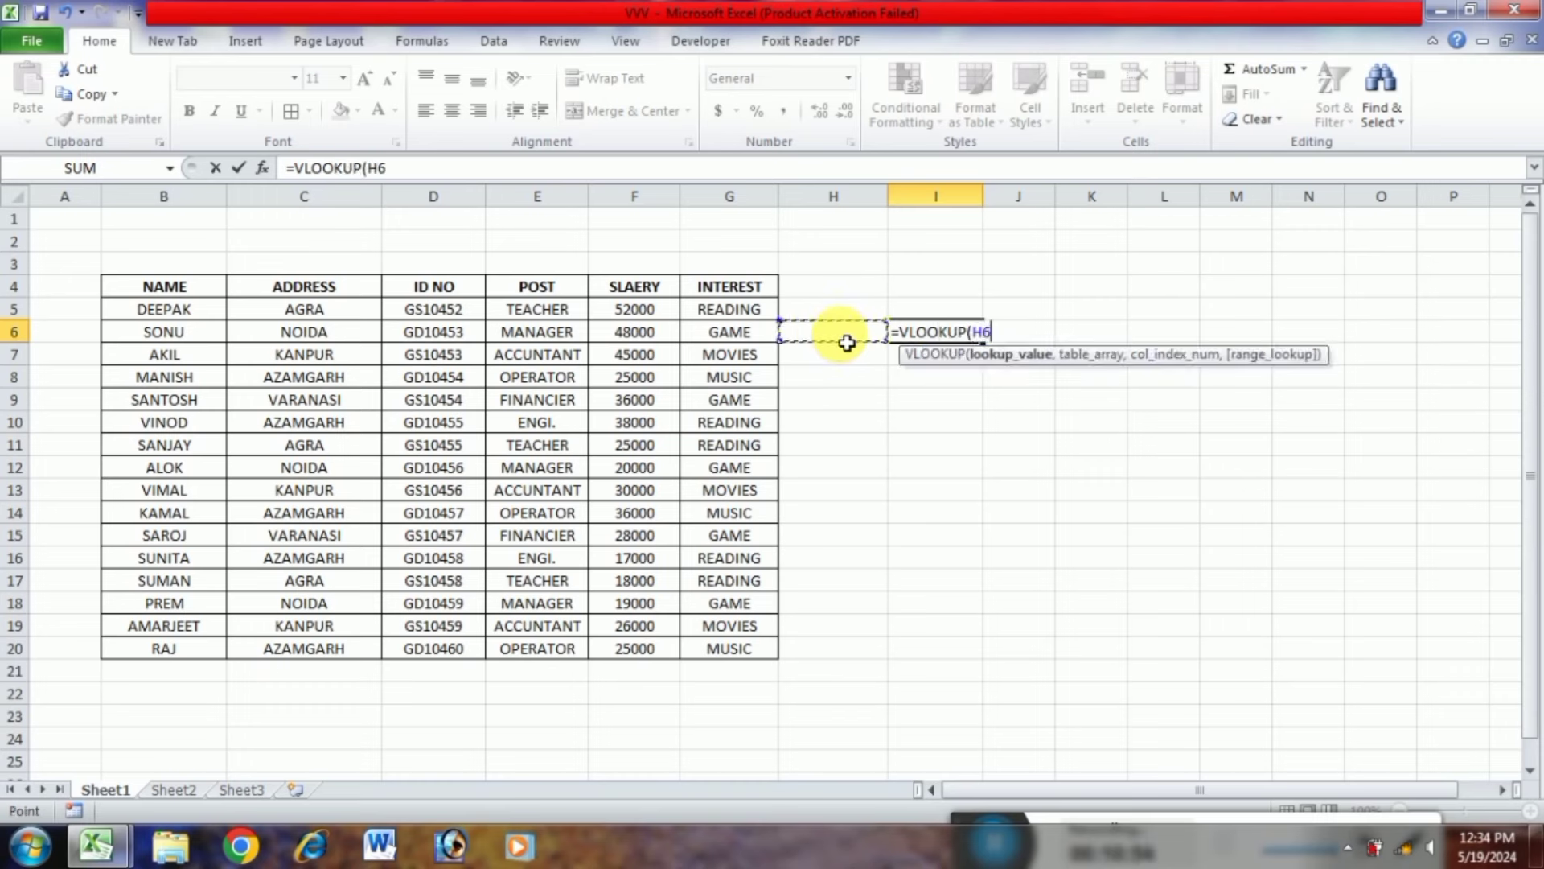
pyautogui.write(',')
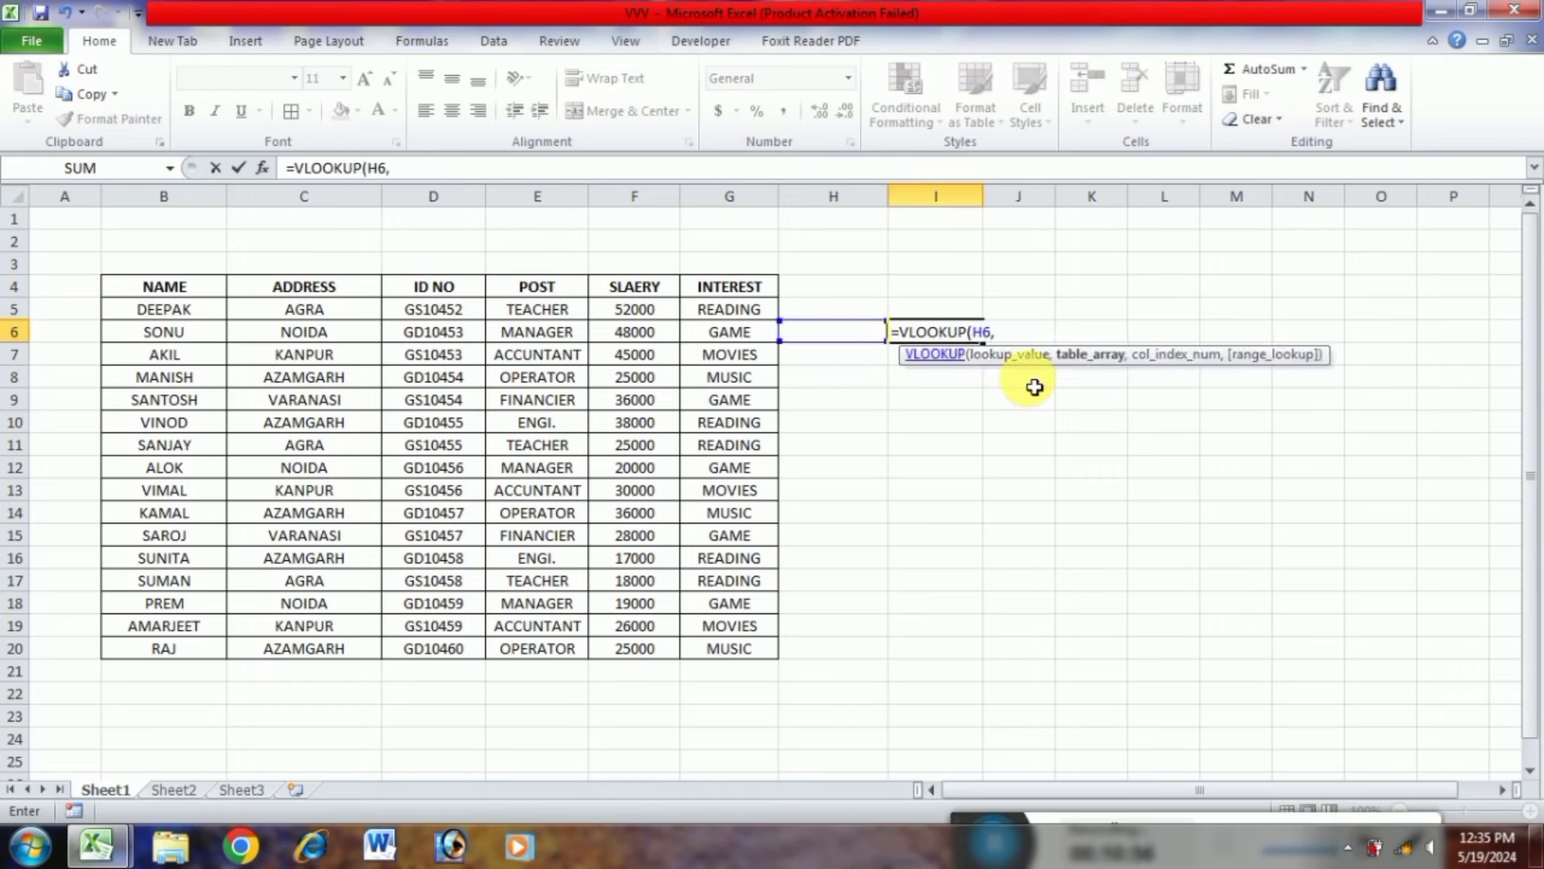
pyautogui.moveTo(165, 287); pyautogui.dragTo(737, 655)
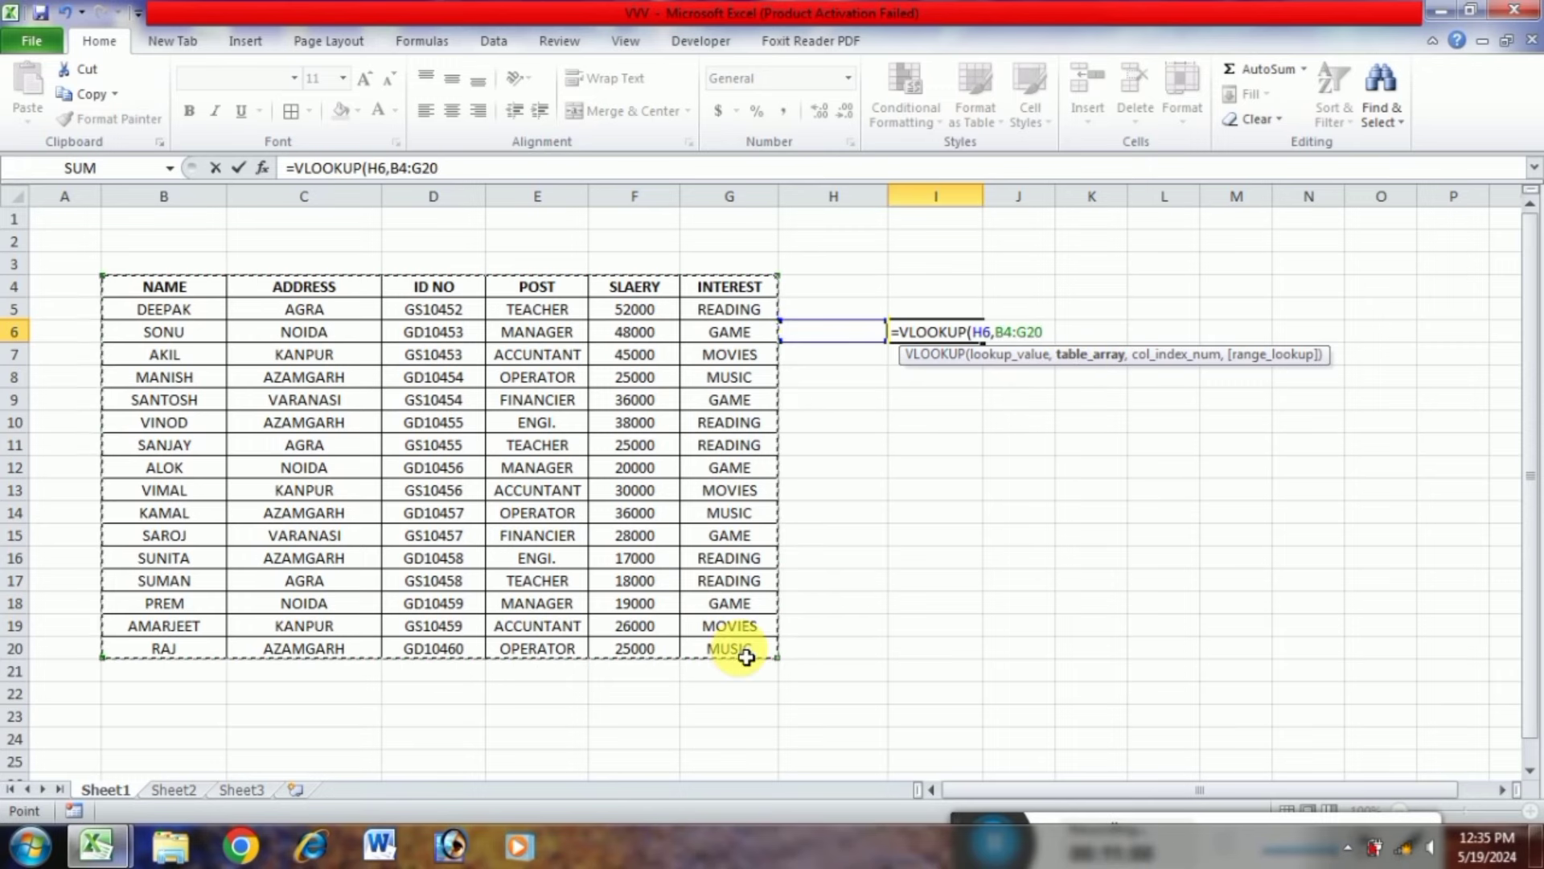
pyautogui.write(',')
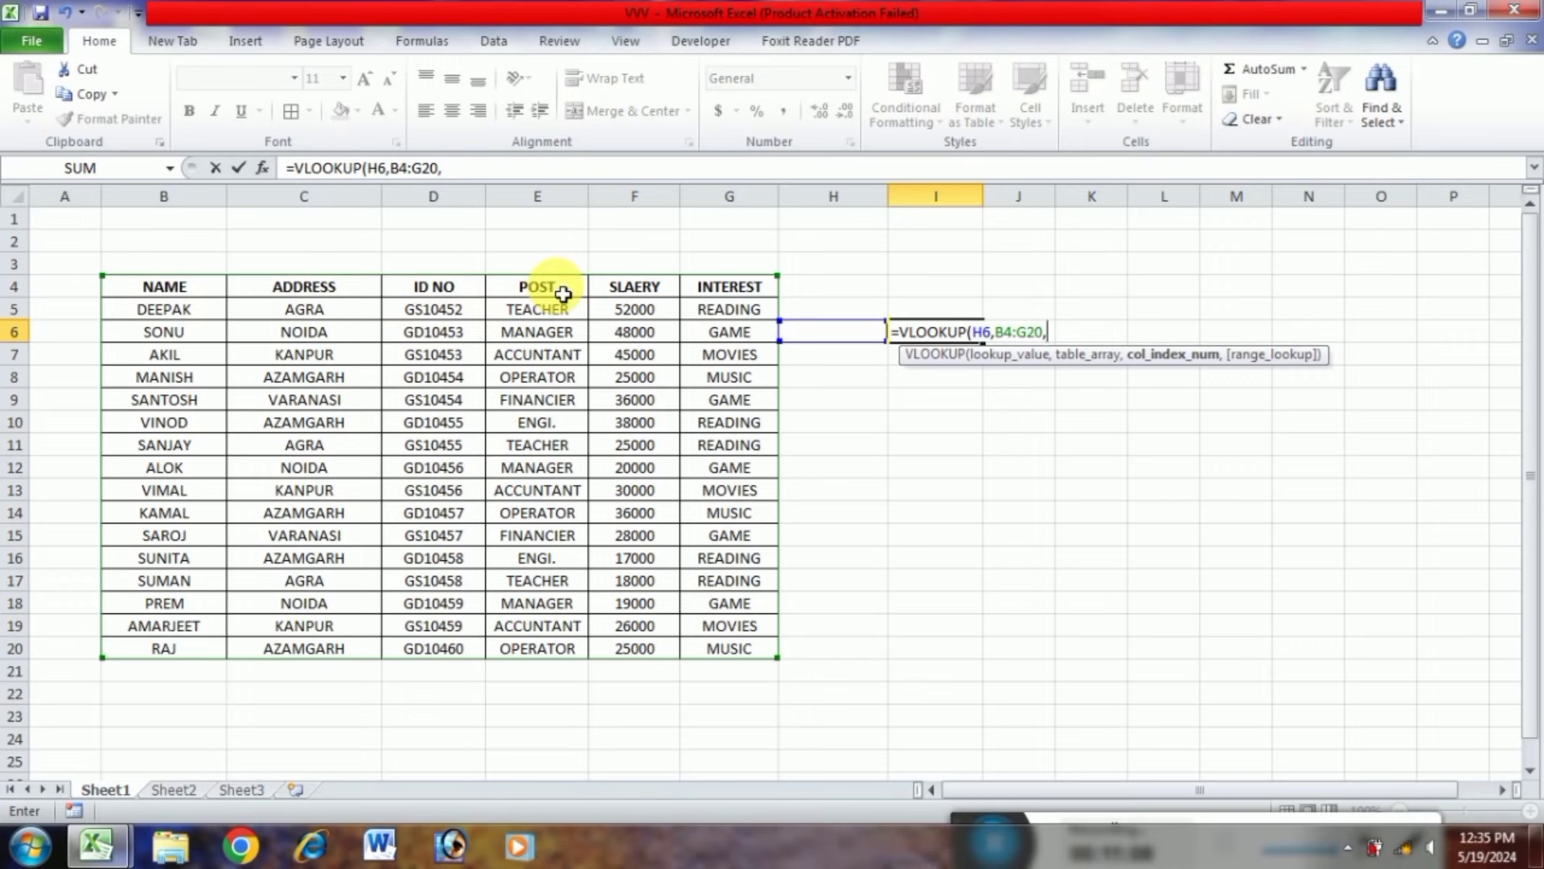
pyautogui.write(',0')
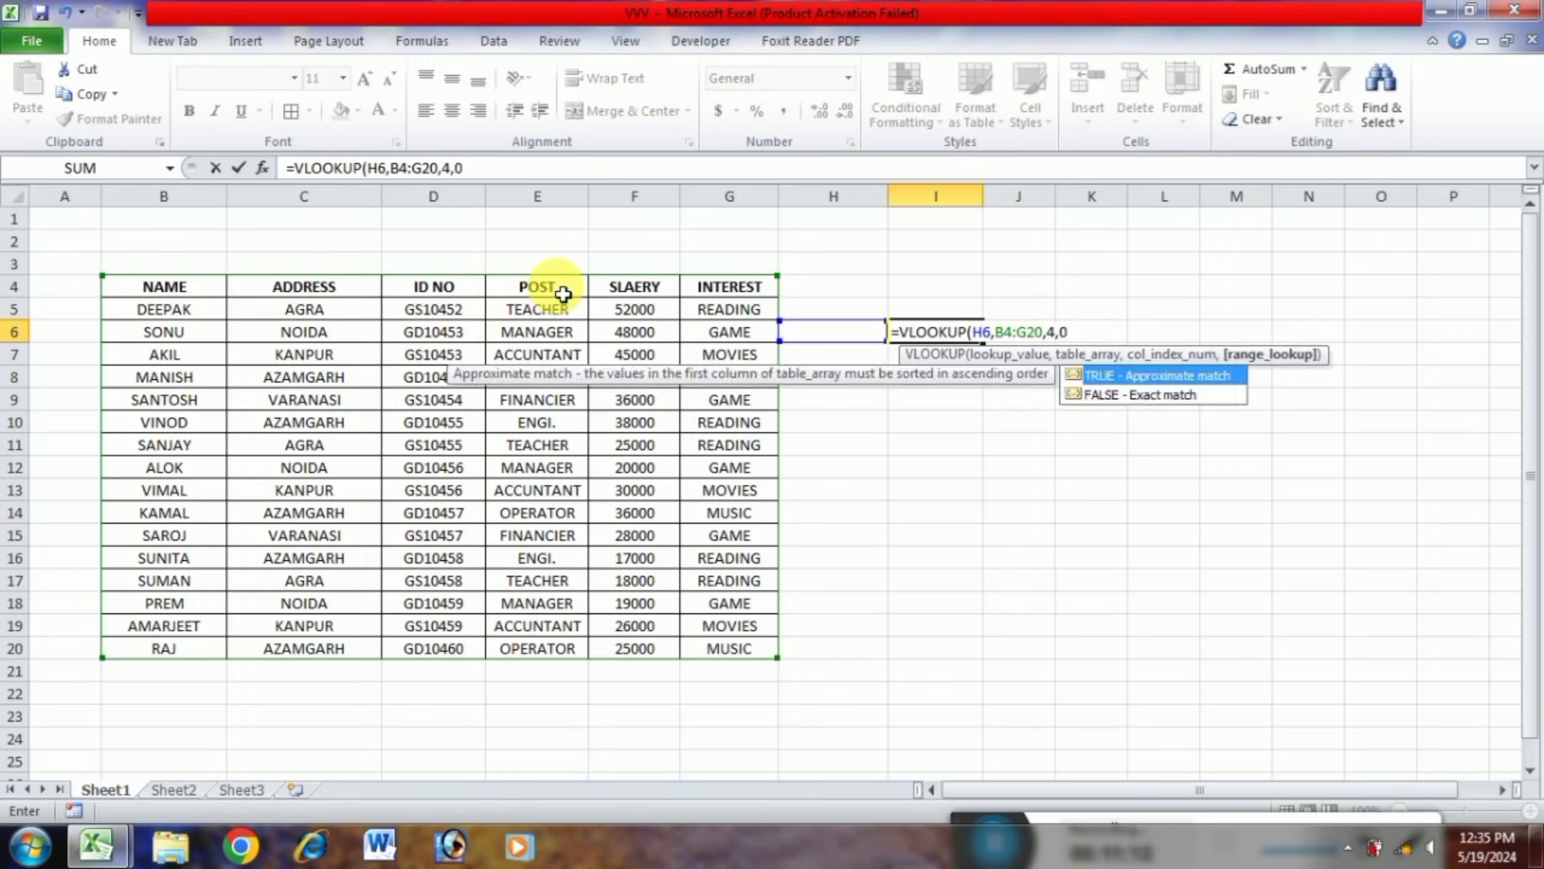
pyautogui.press('Return')
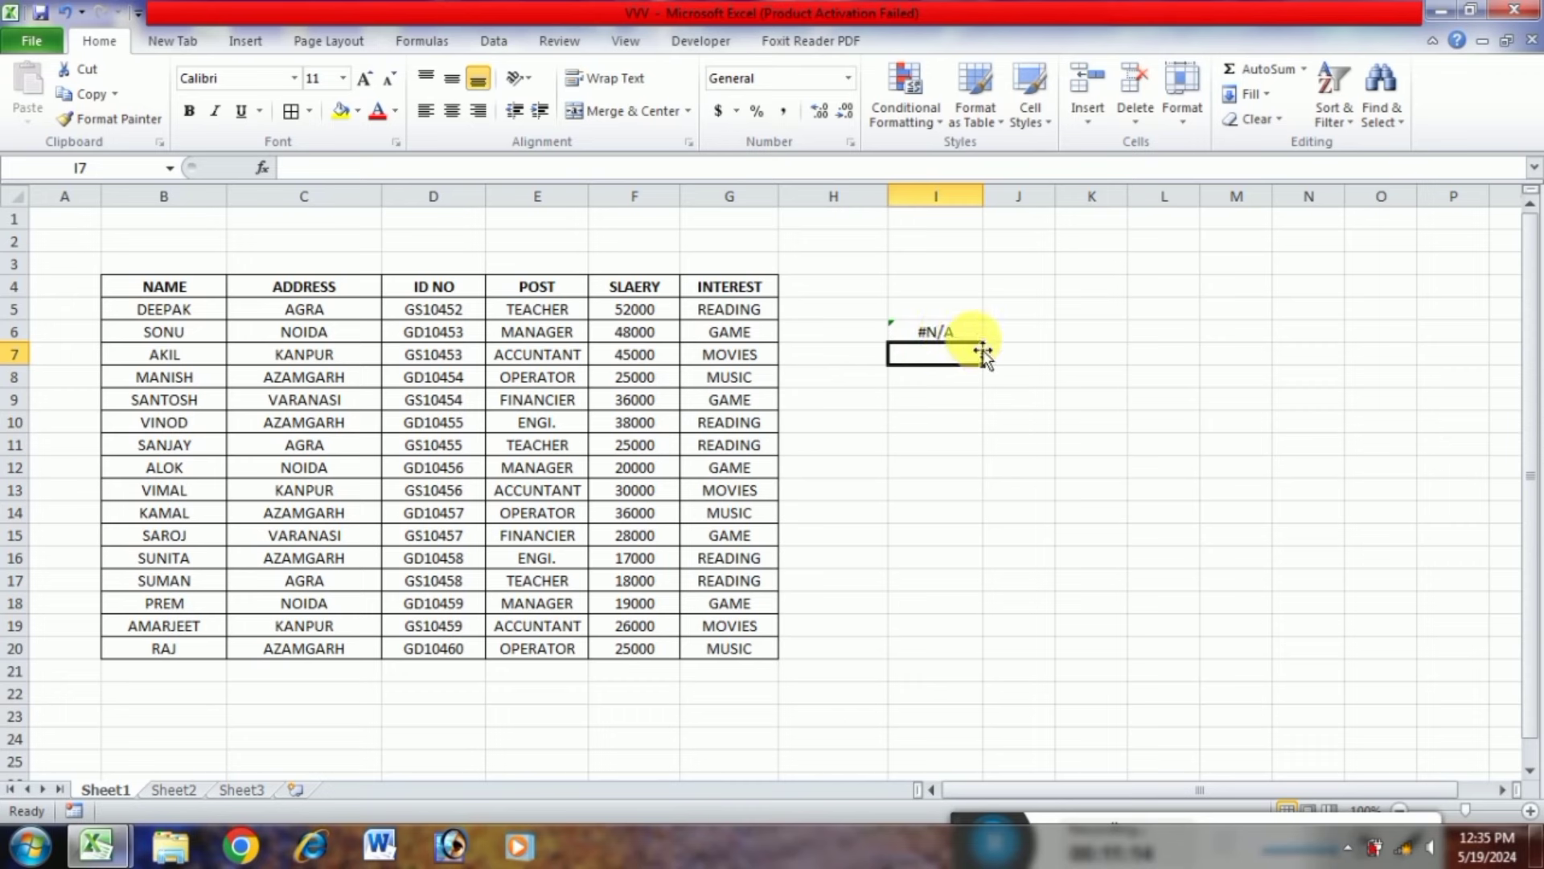
# Test the lookup by entering the employee name from B5 in H6, followed by the name from B6
pyautogui.click(851, 336)
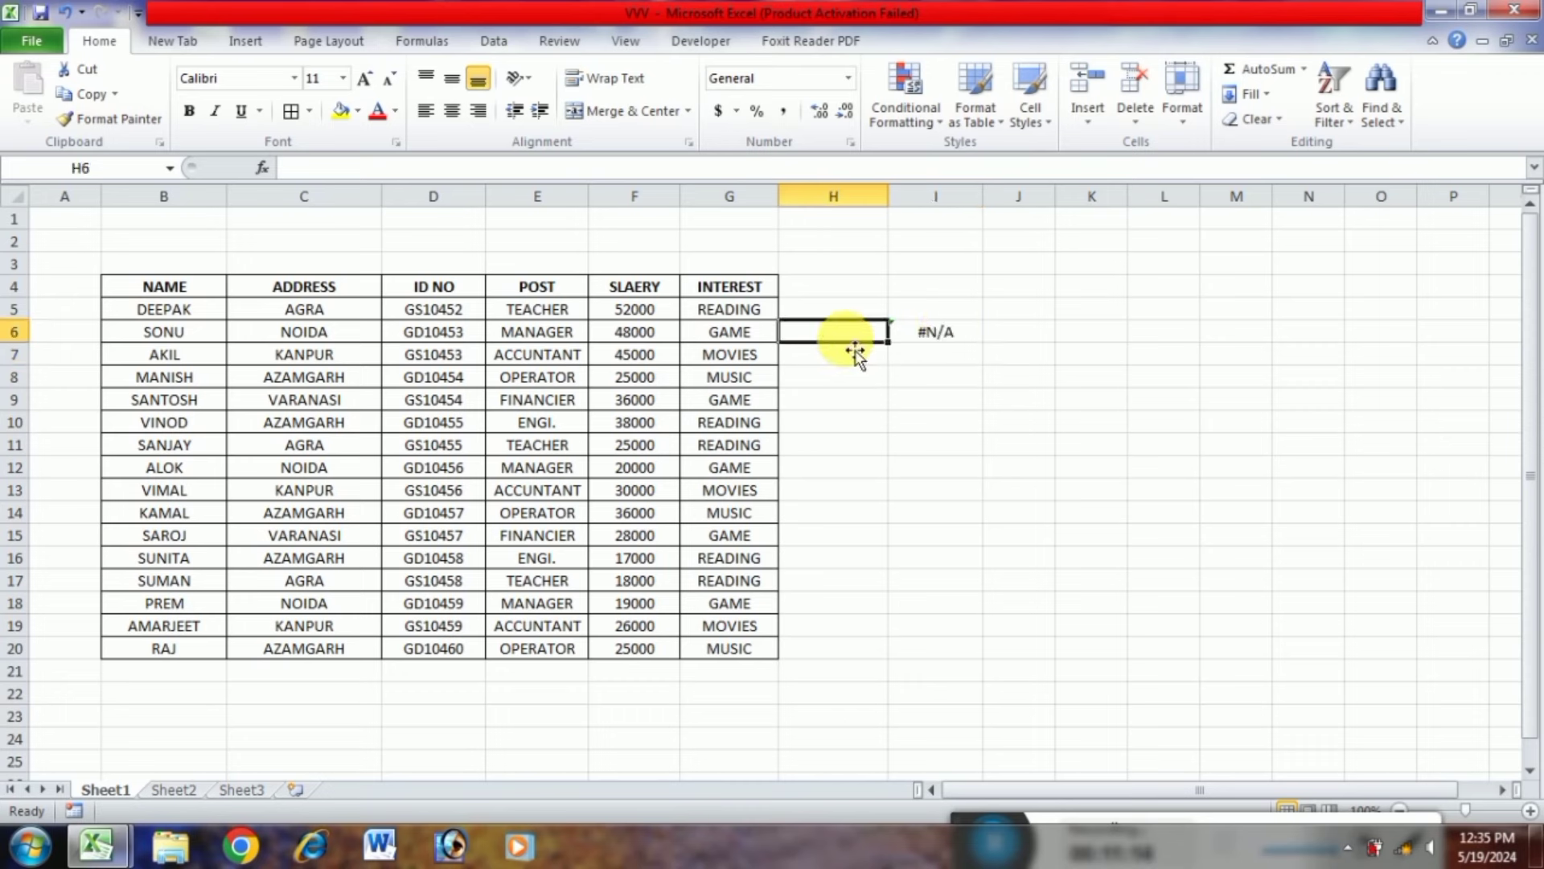
pyautogui.write('D')
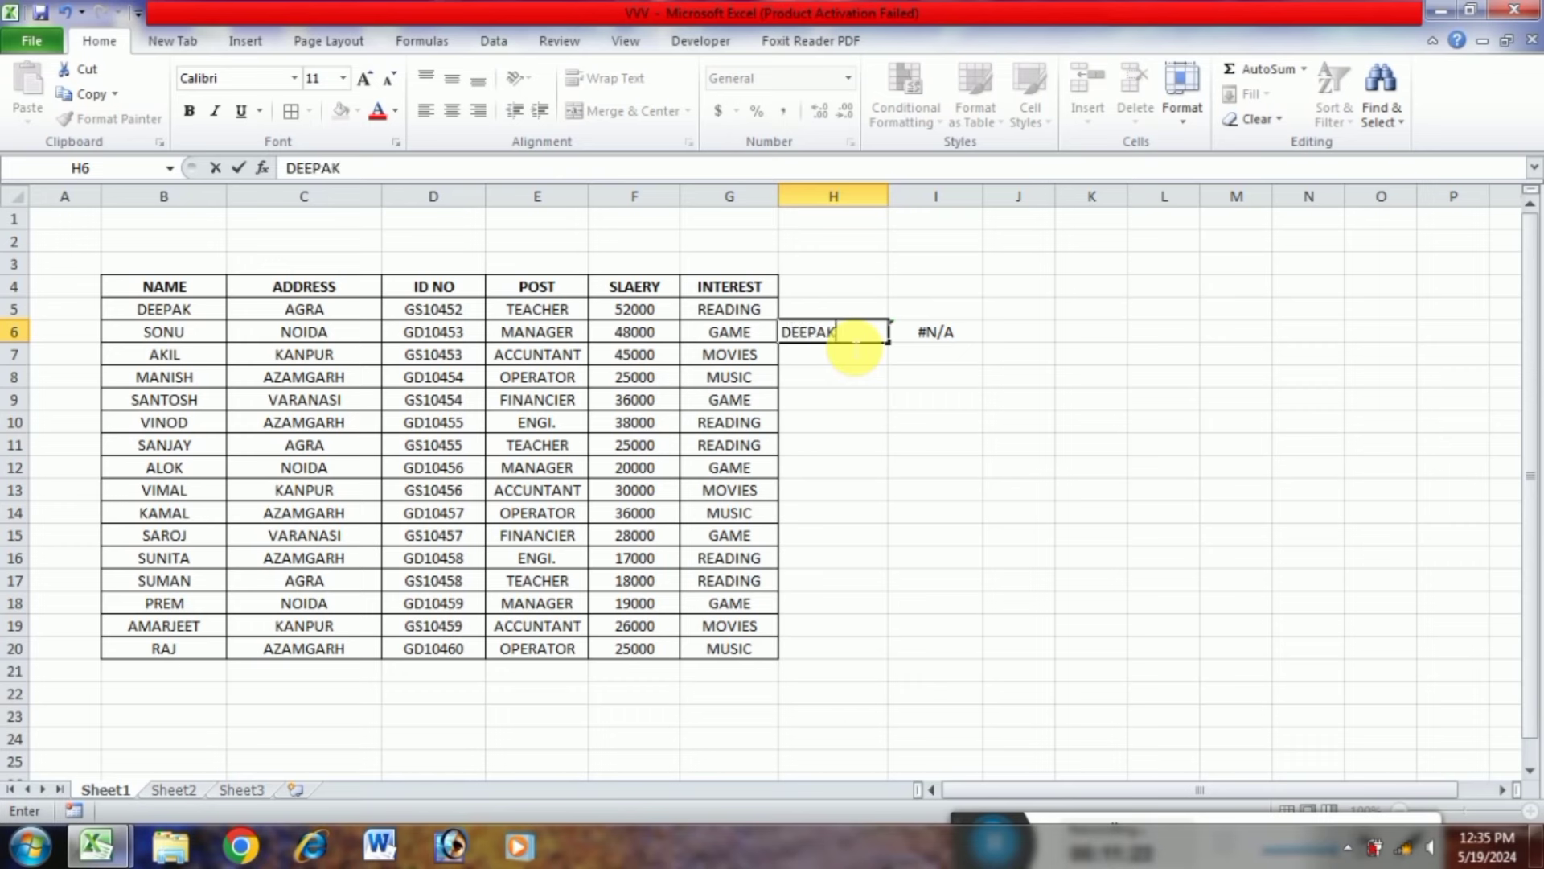
pyautogui.write('EEPAK')
pyautogui.press('Return')
pyautogui.press('Up')
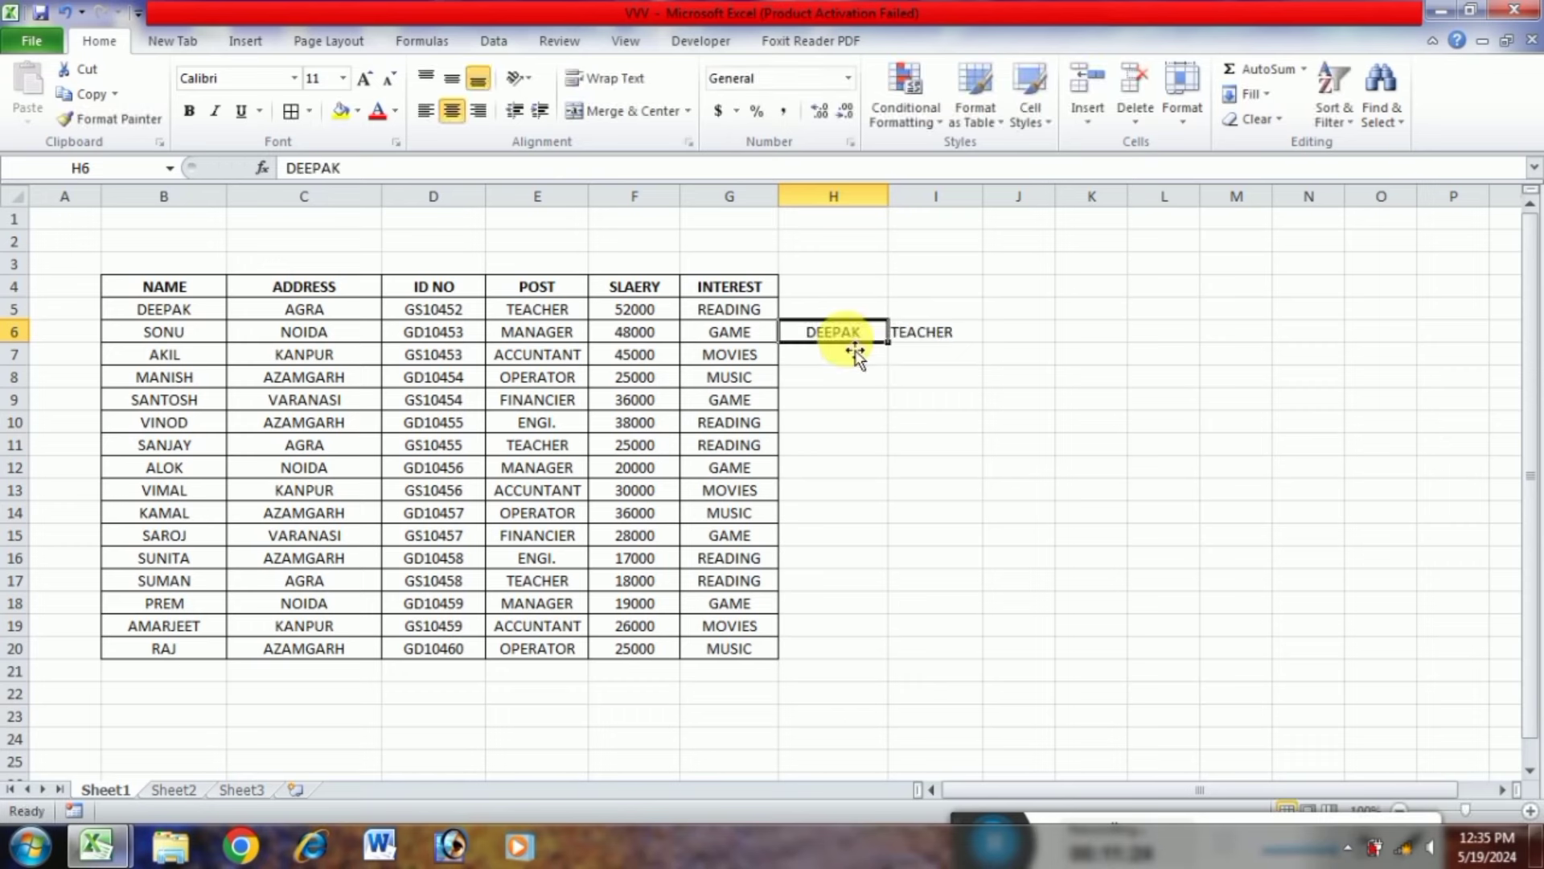
pyautogui.write('SO')
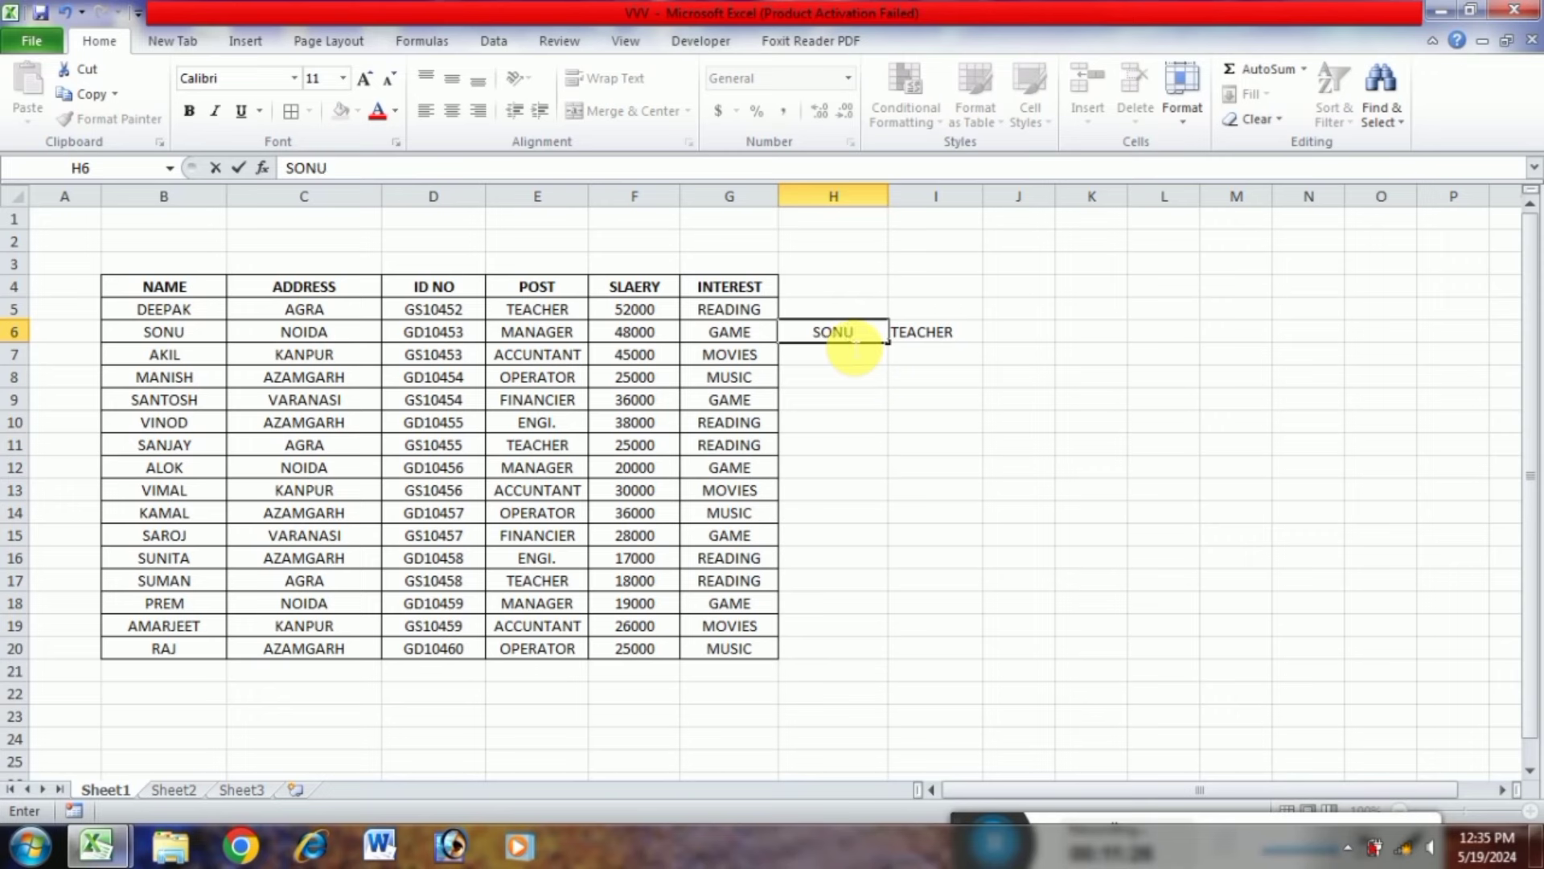
pyautogui.write('NU')
pyautogui.press('Return')
pyautogui.press('Up')
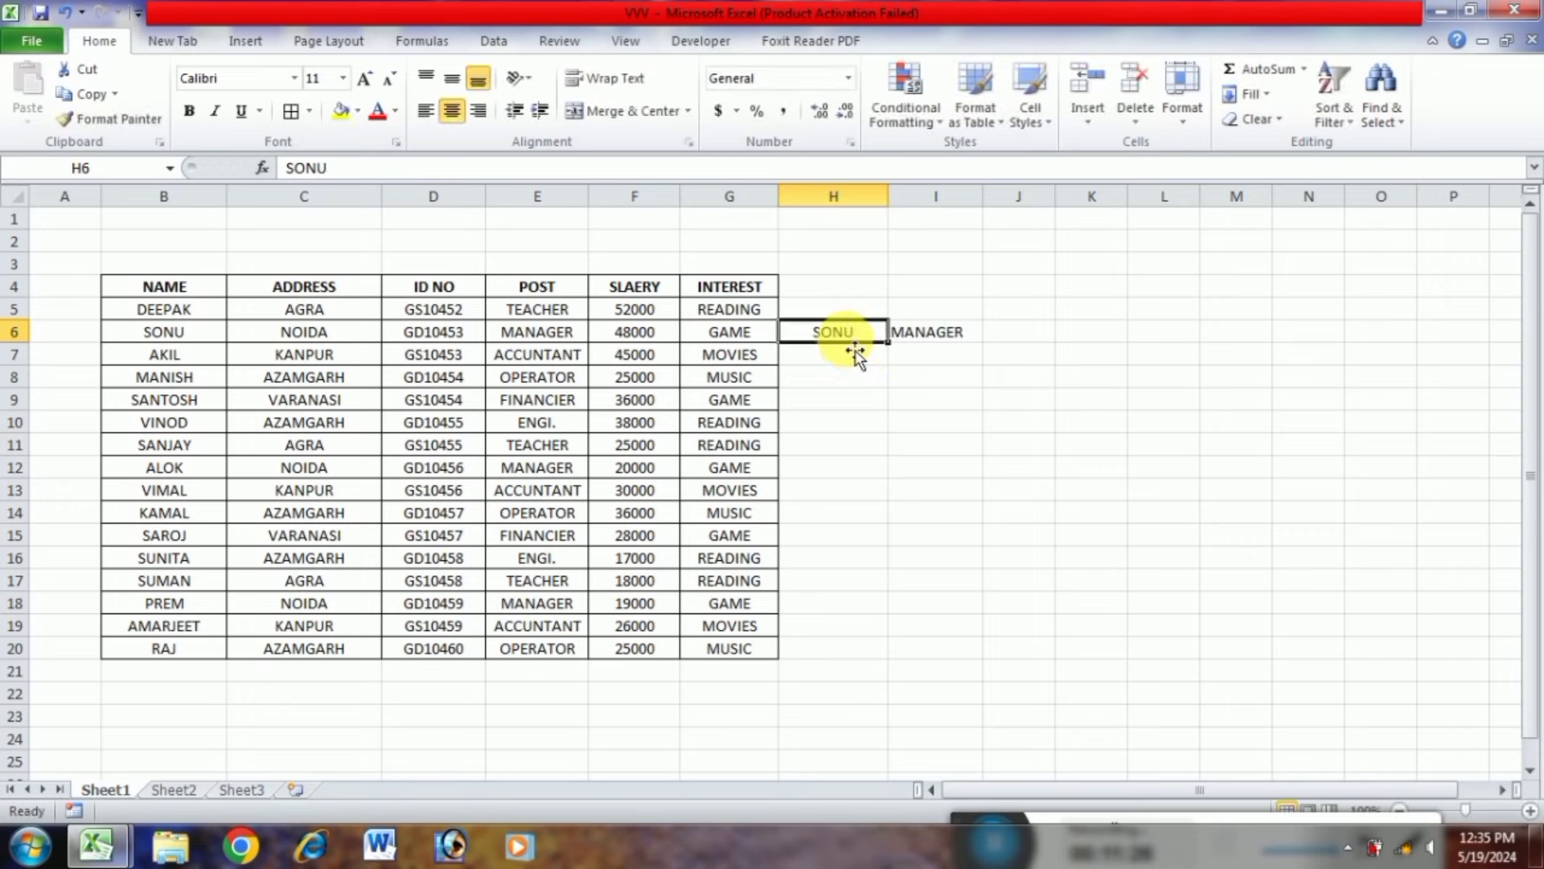
# Enter the employee name from B7 in H6, and review the VLOOKUP formula in I6
pyautogui.write('AKIL')
pyautogui.press('Return')
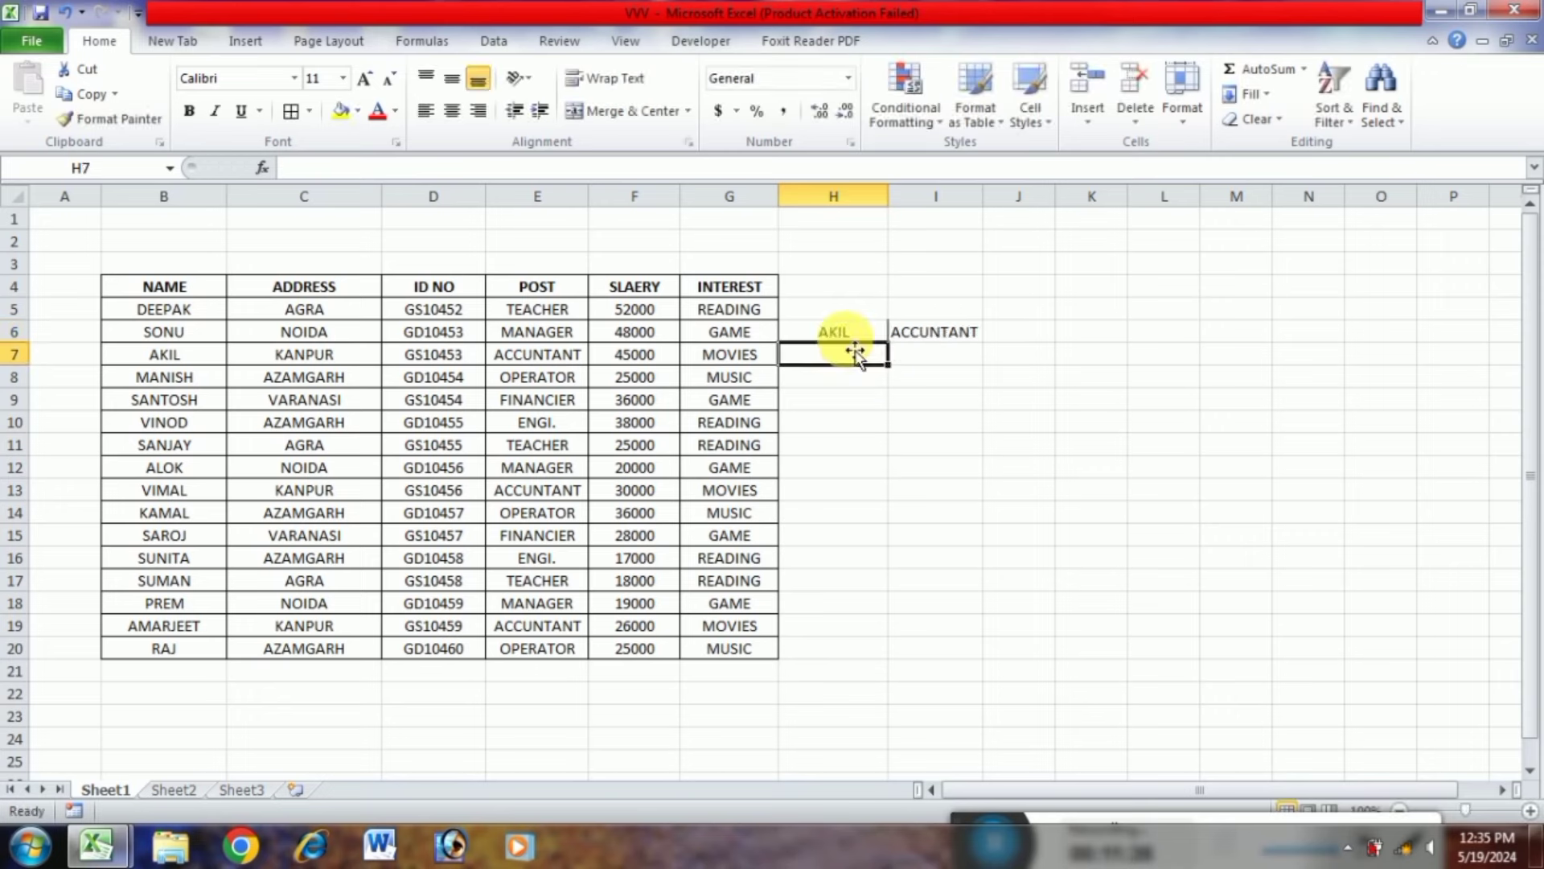
pyautogui.click(1002, 215)
pyautogui.click(938, 332)
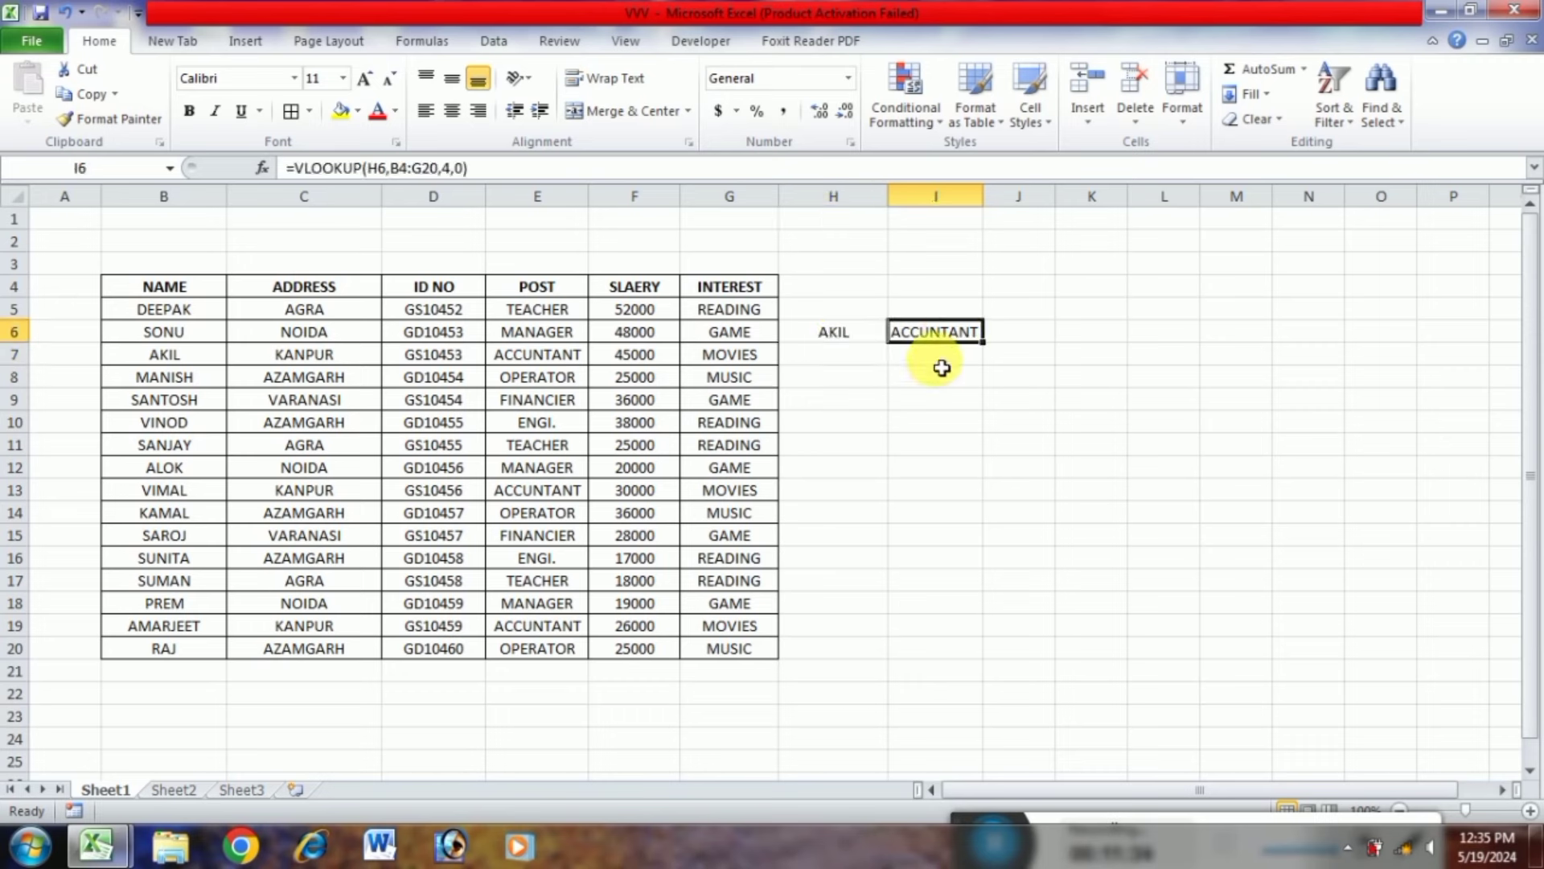
# Enter =HLOOKUP(H7,B4:G20,2,0) in I7 to return the table's second-row value for the header in H7
pyautogui.click(942, 364)
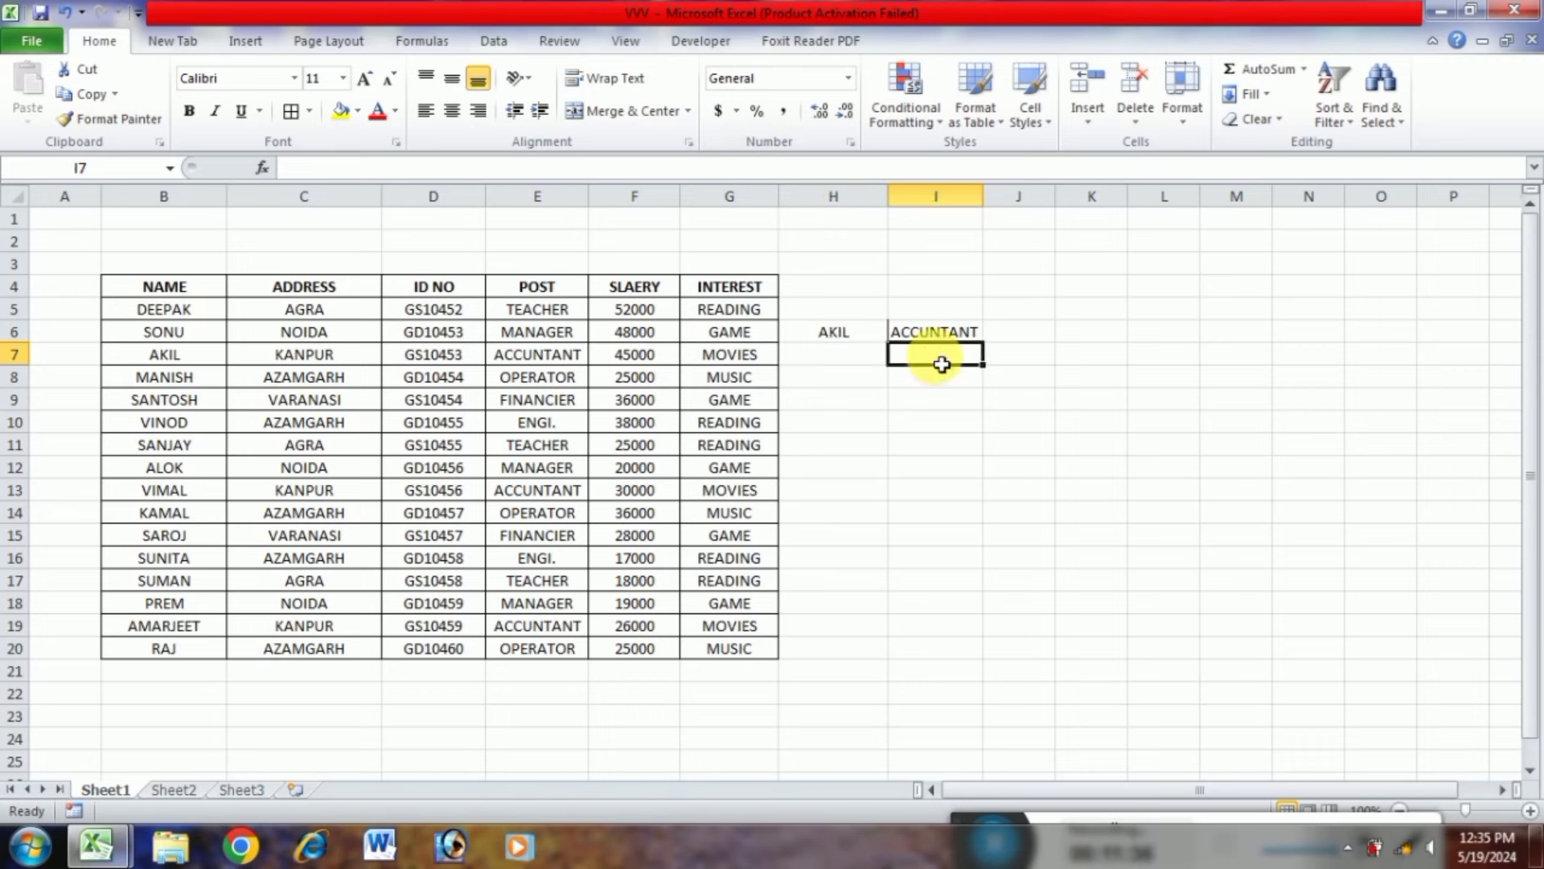
pyautogui.write('=HLOO')
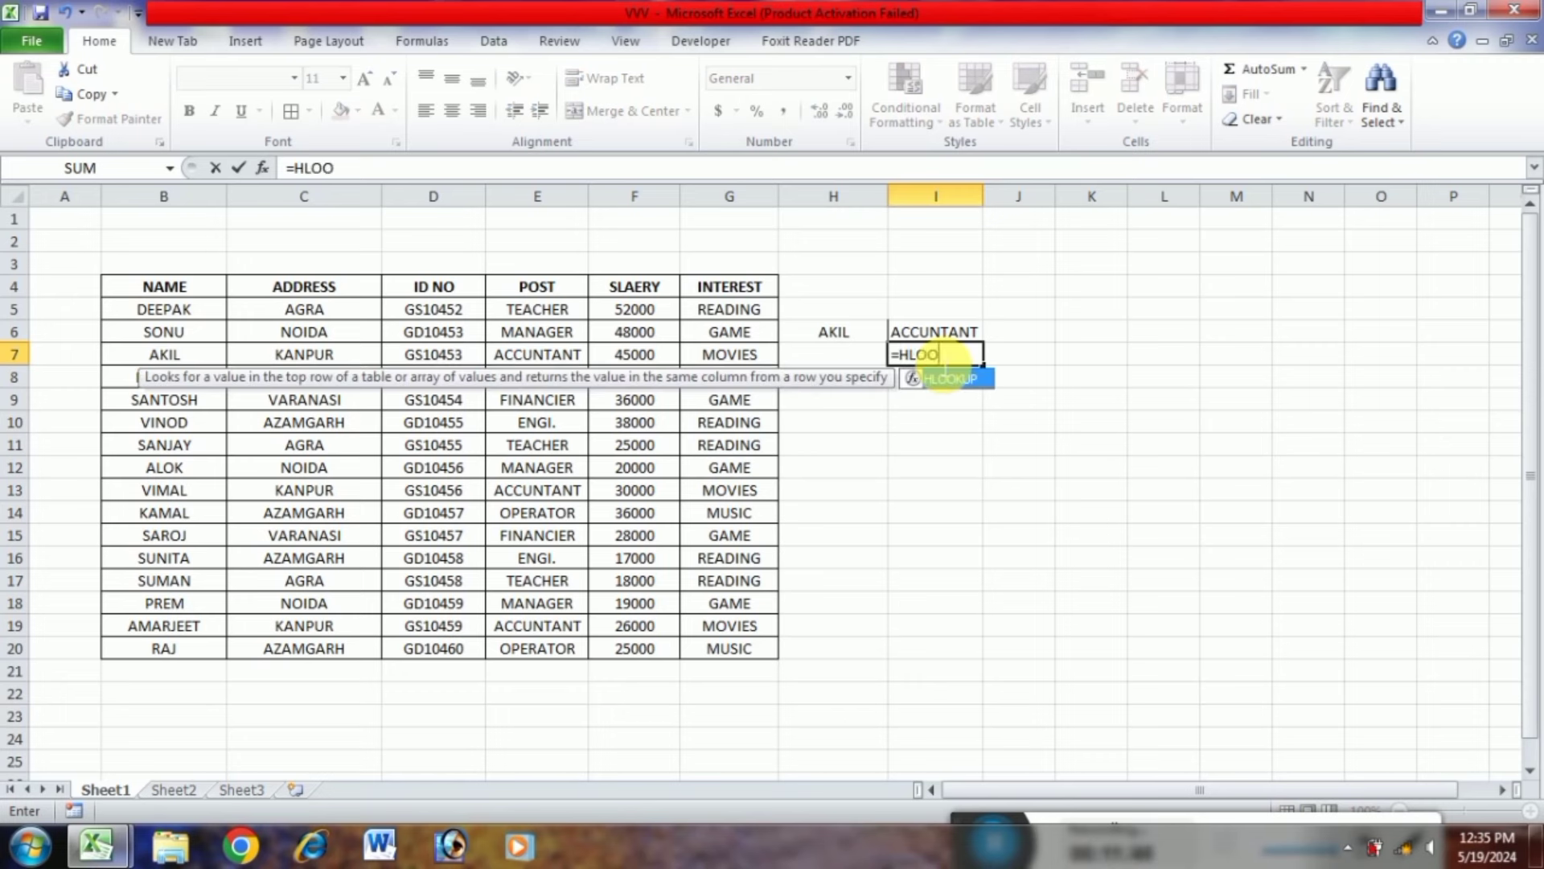
pyautogui.doubleClick(949, 379)
pyautogui.click(855, 365)
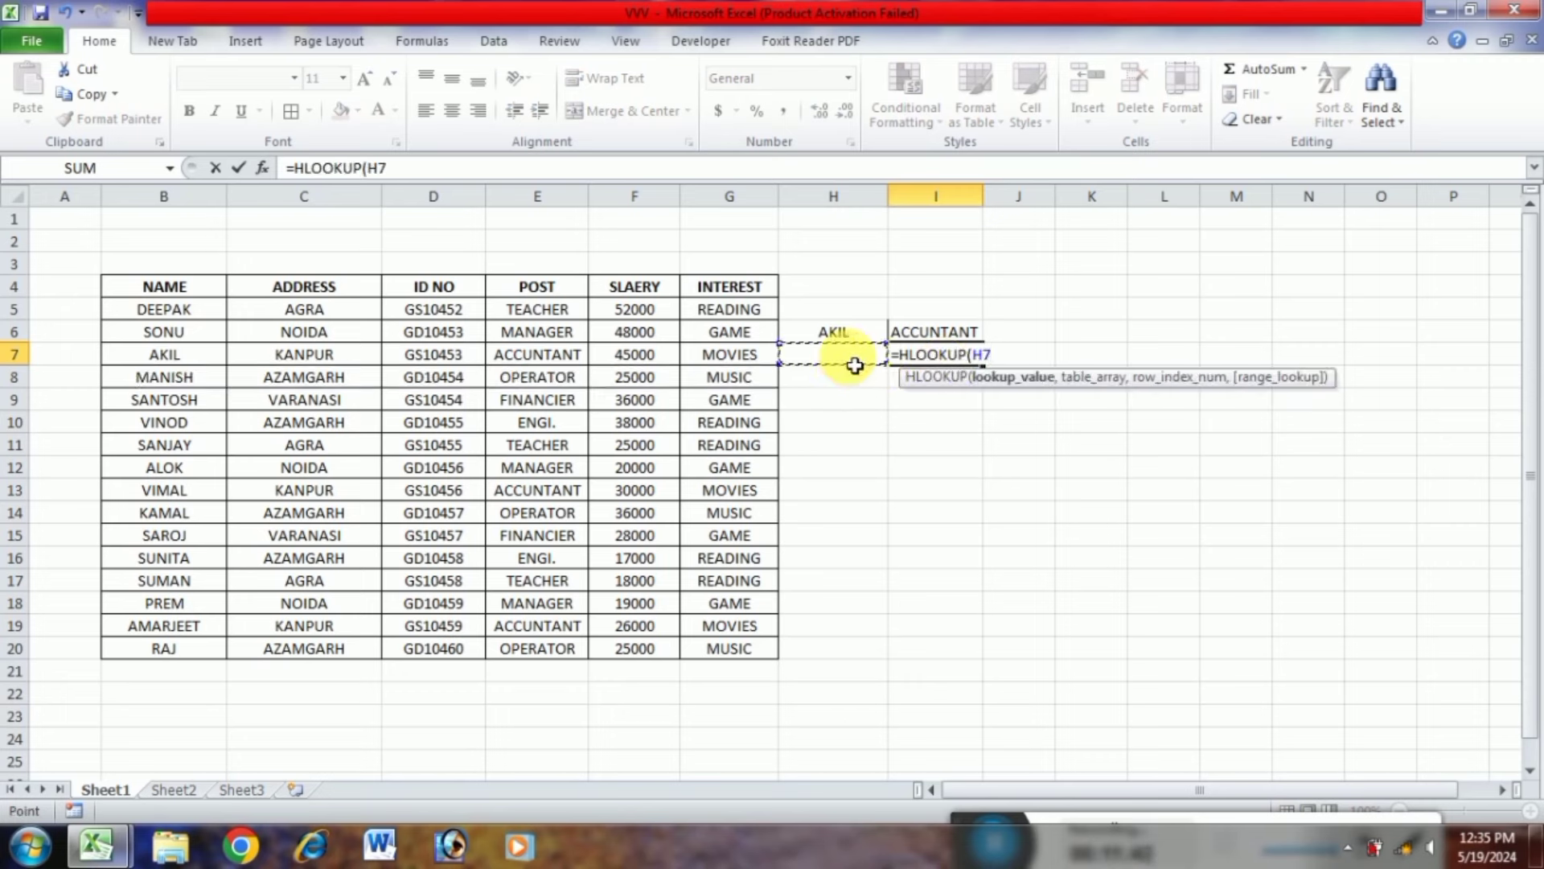
pyautogui.write(',')
pyautogui.moveTo(172, 286); pyautogui.dragTo(758, 669)
pyautogui.write(',')
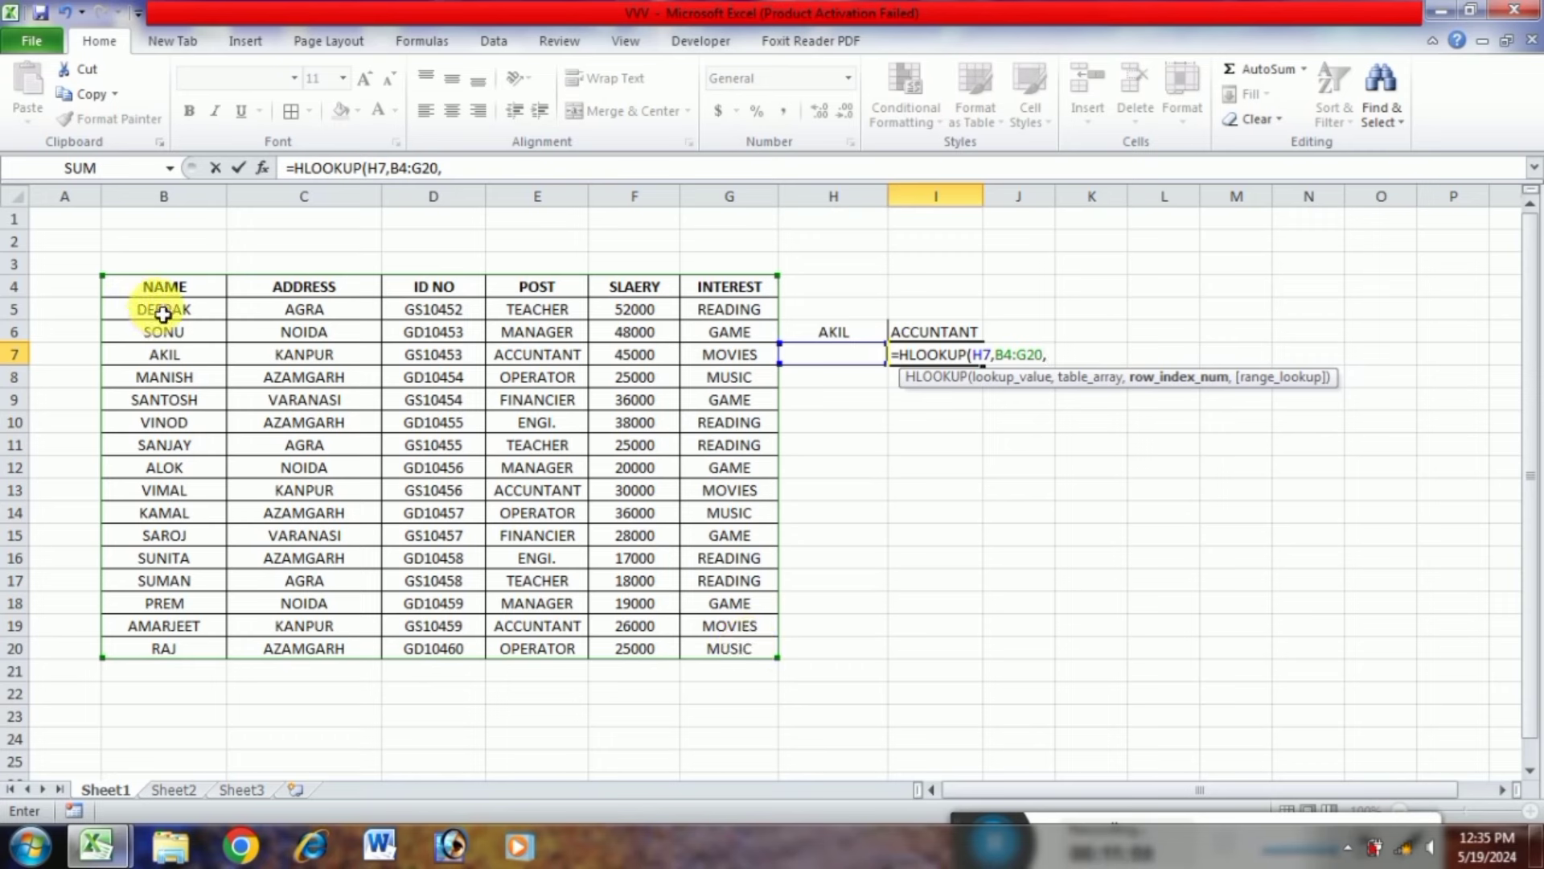
pyautogui.write('2,')
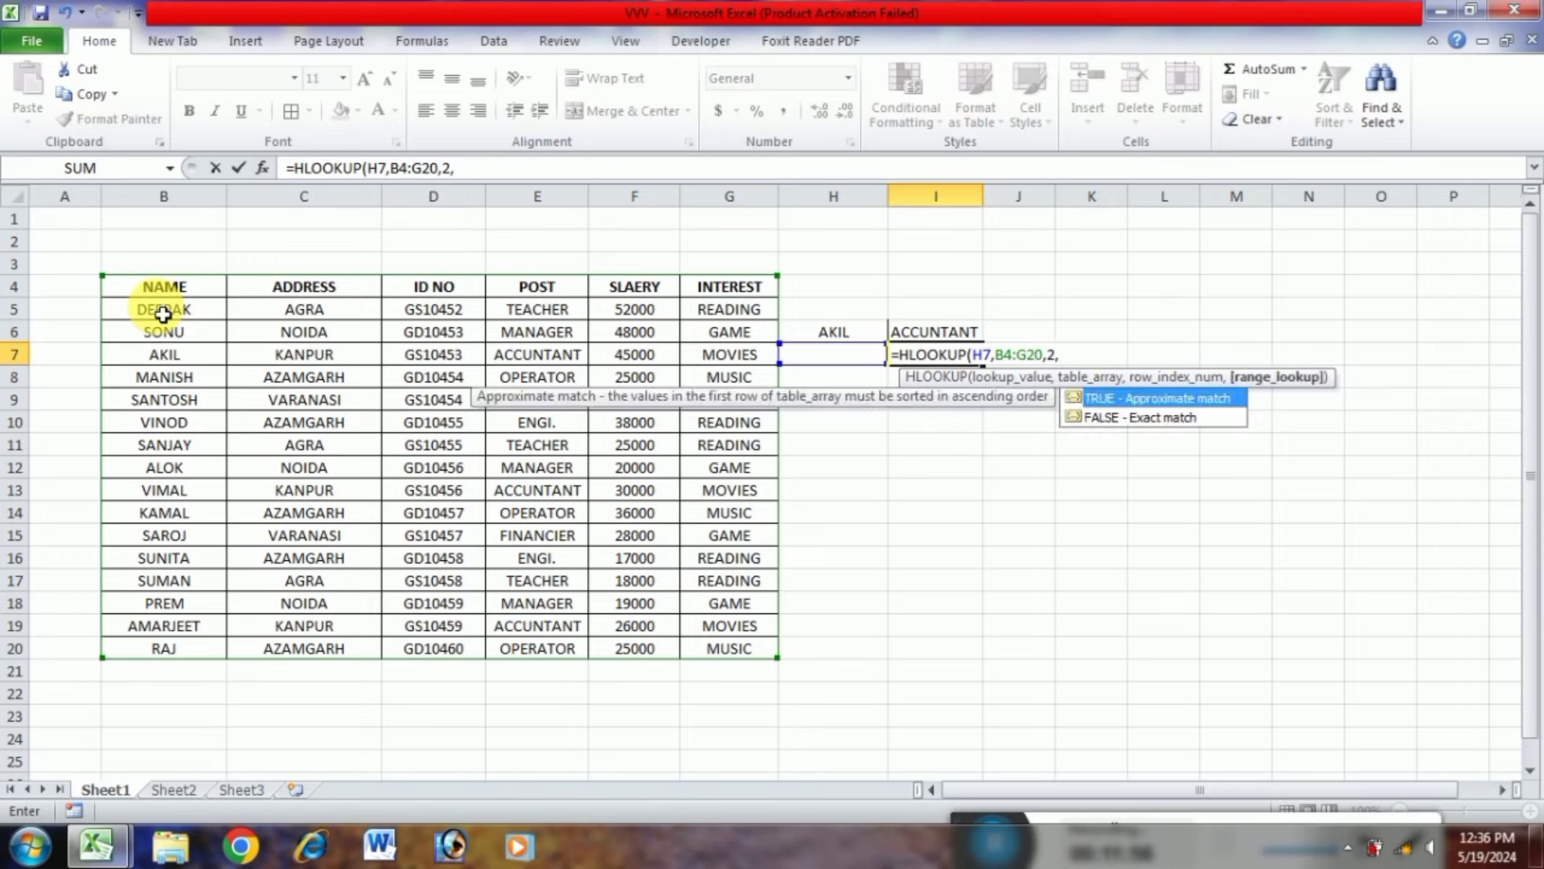
pyautogui.write('0')
pyautogui.press('Return')
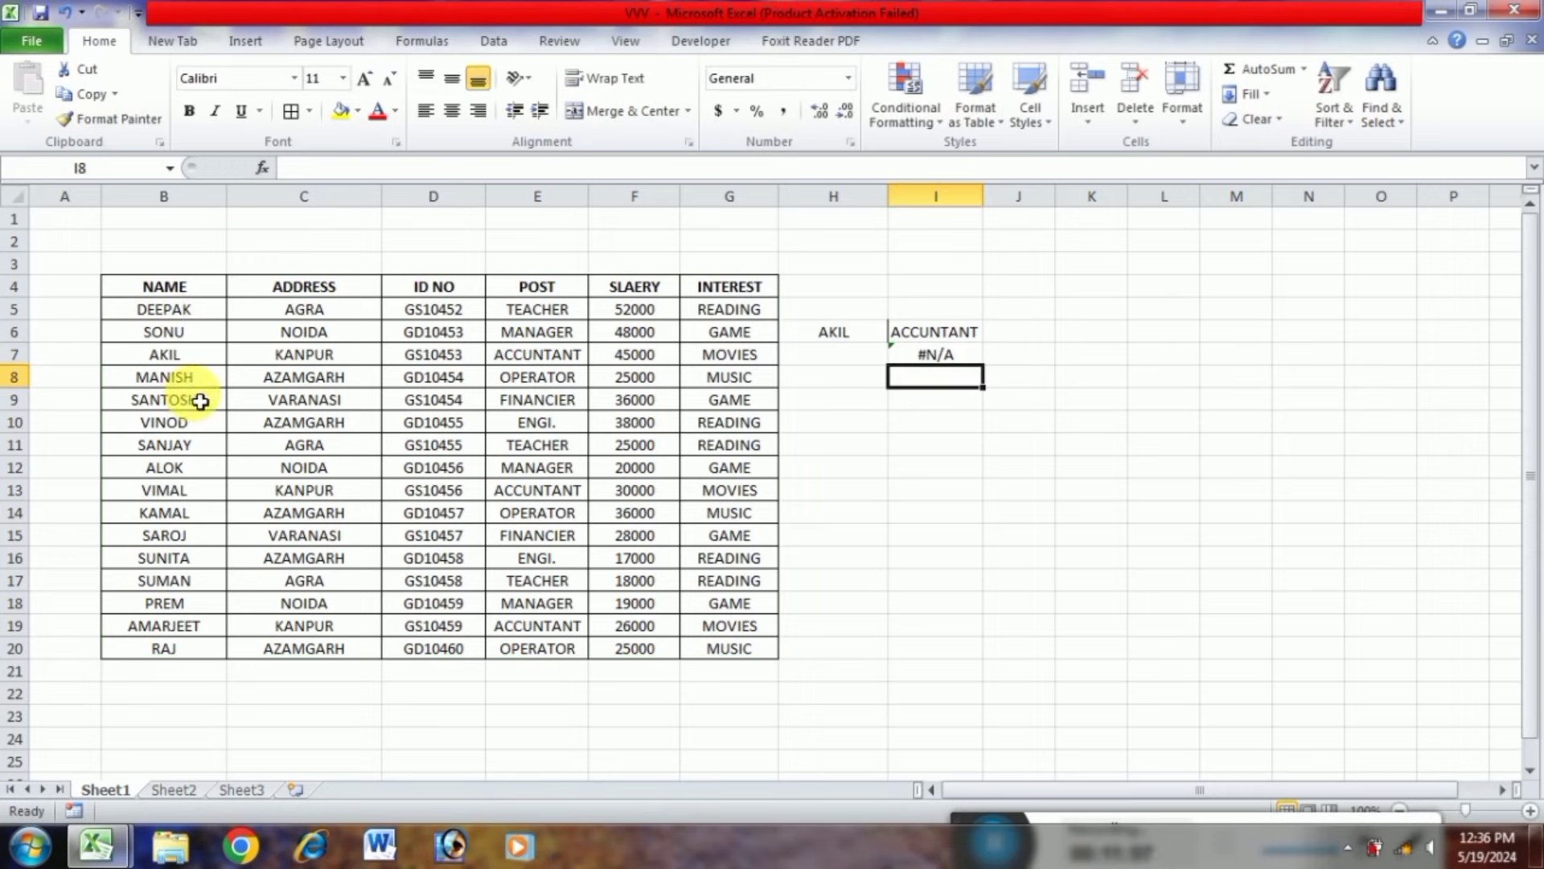
# Test the HLOOKUP by entering the header ADDRESS in H7, followed by the header ID NO
pyautogui.click(825, 363)
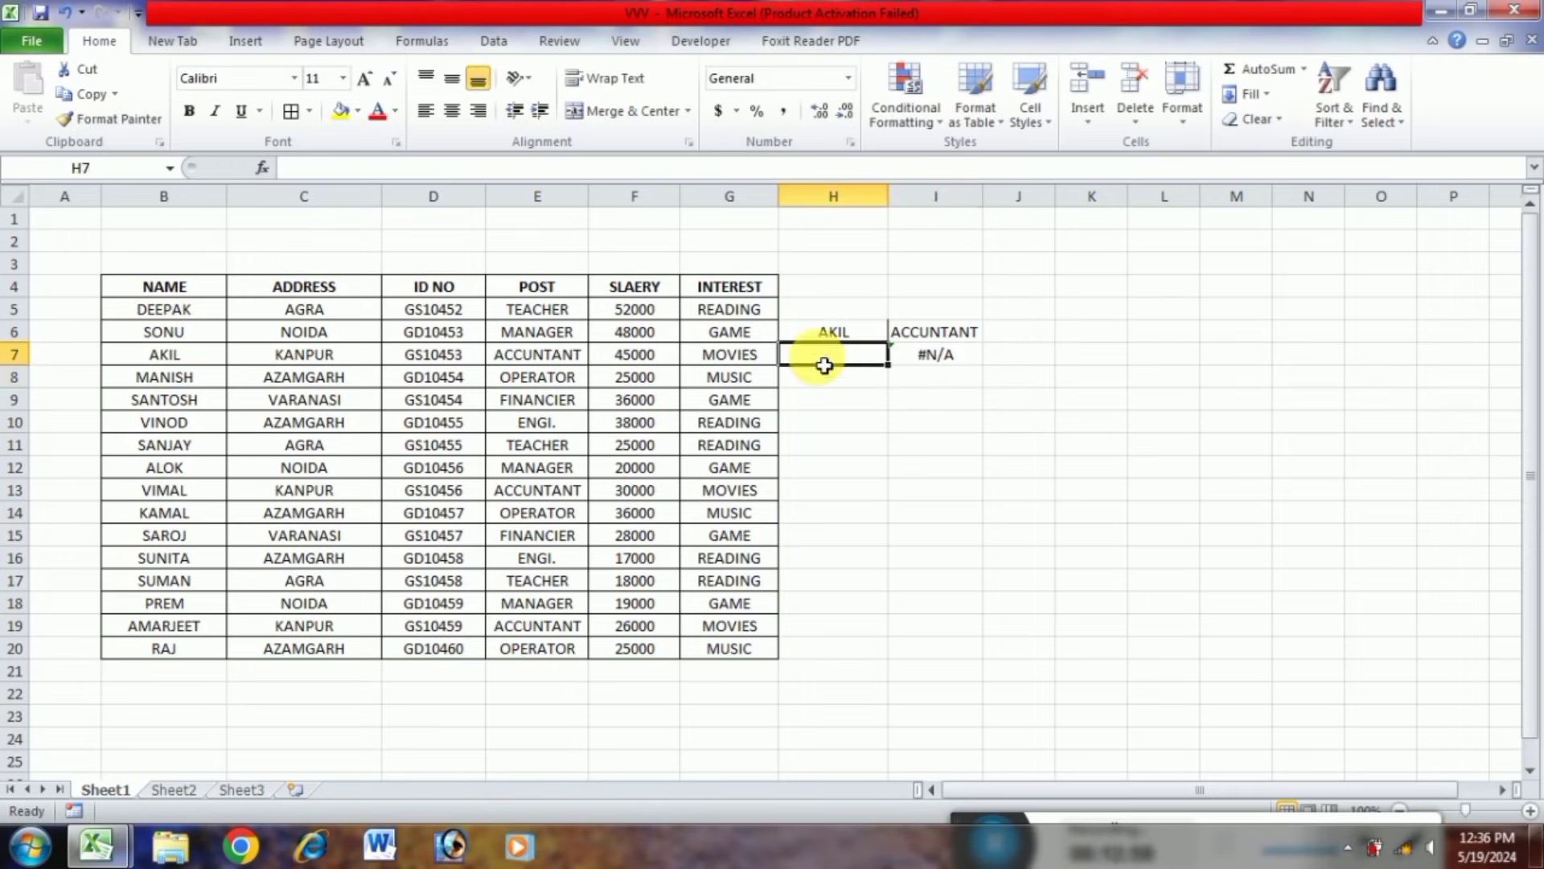
pyautogui.write('ADDRESS')
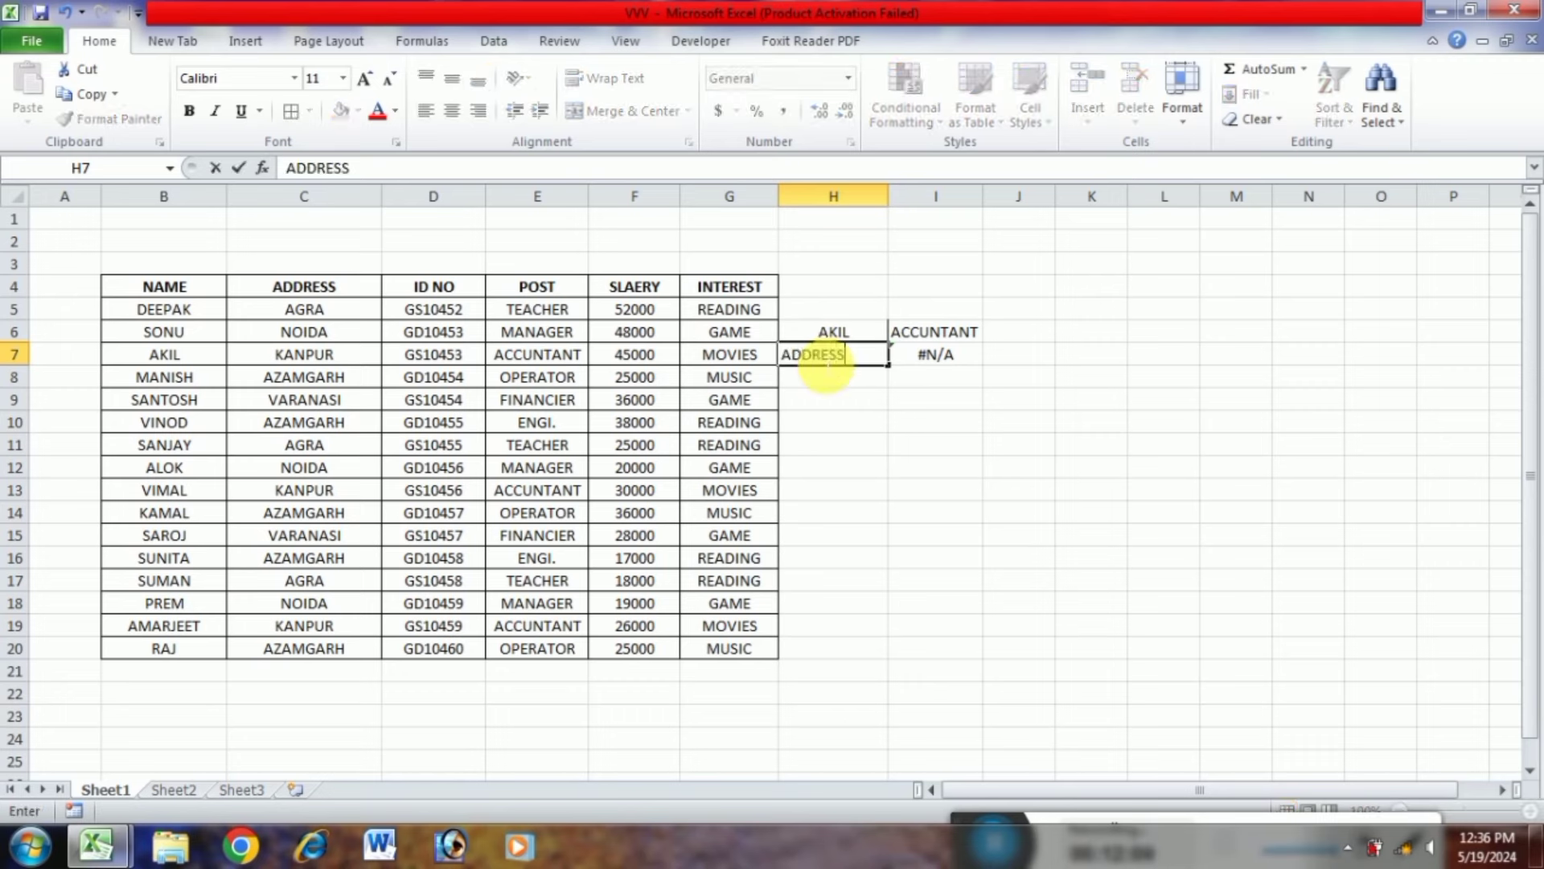
pyautogui.press('Return')
pyautogui.click(824, 363)
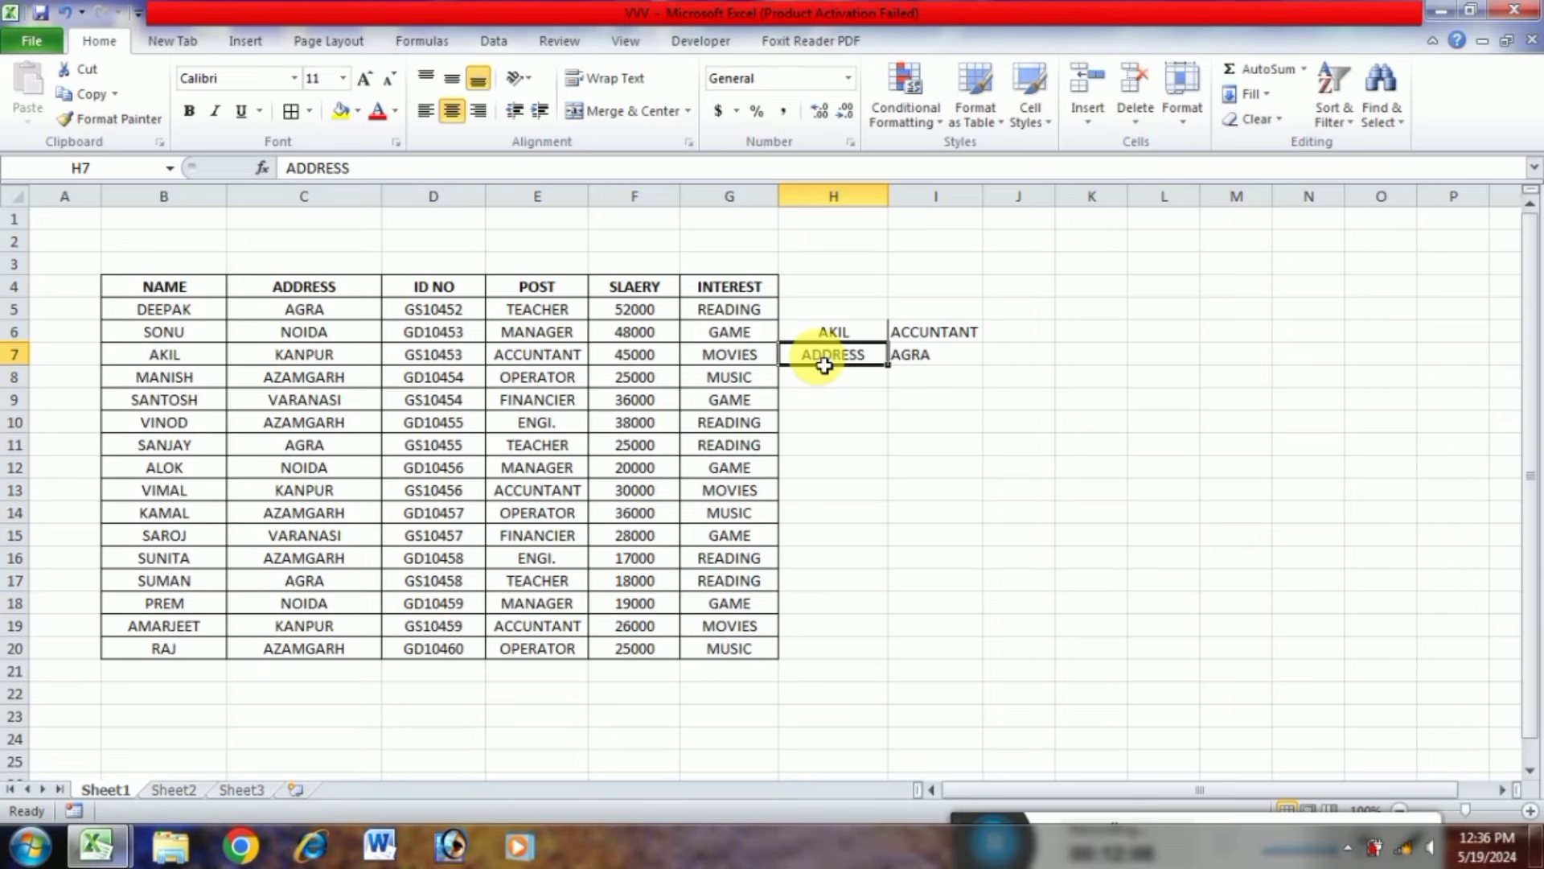
pyautogui.write('I')
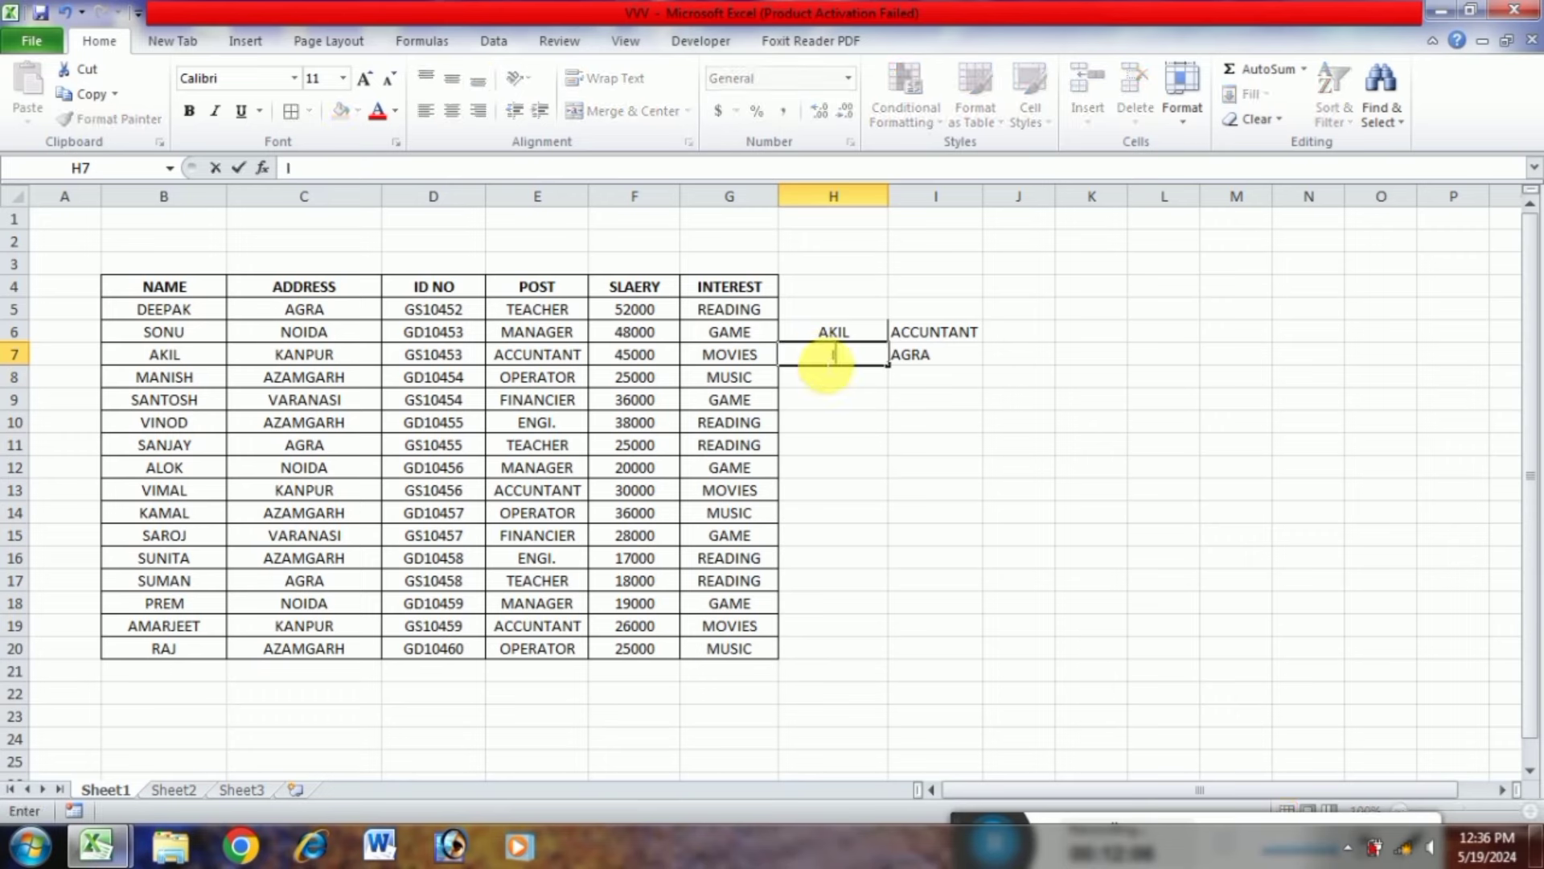
pyautogui.write('D NO')
pyautogui.press('Return')
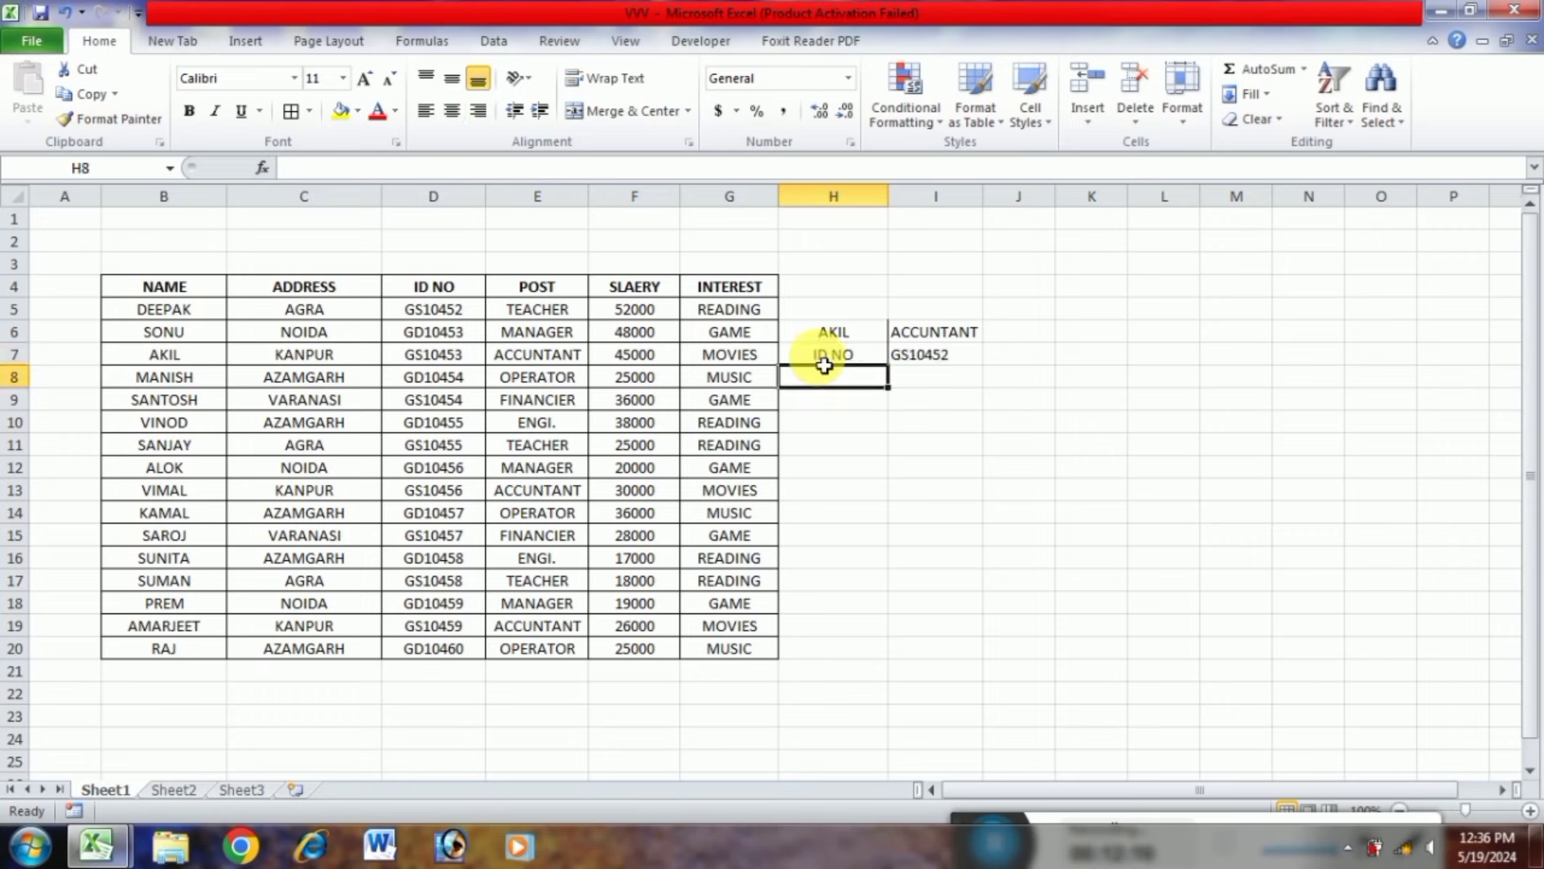
# Clear the HLOOKUP test from the range H7:I8, and review the VLOOKUP formula in I6
pyautogui.click(925, 376)
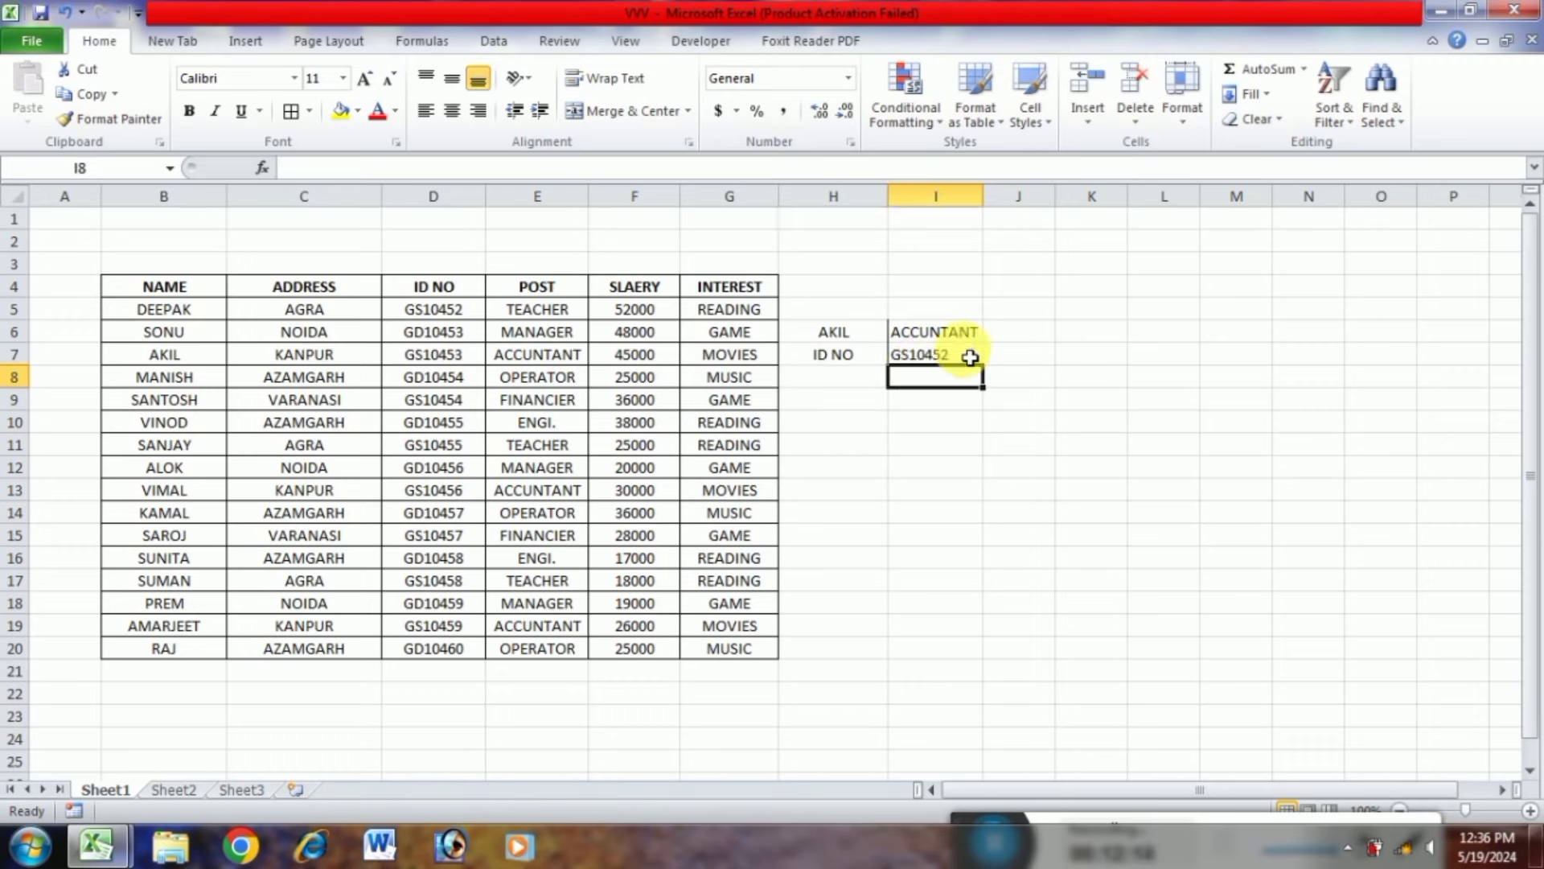
pyautogui.moveTo(949, 354); pyautogui.dragTo(847, 376)
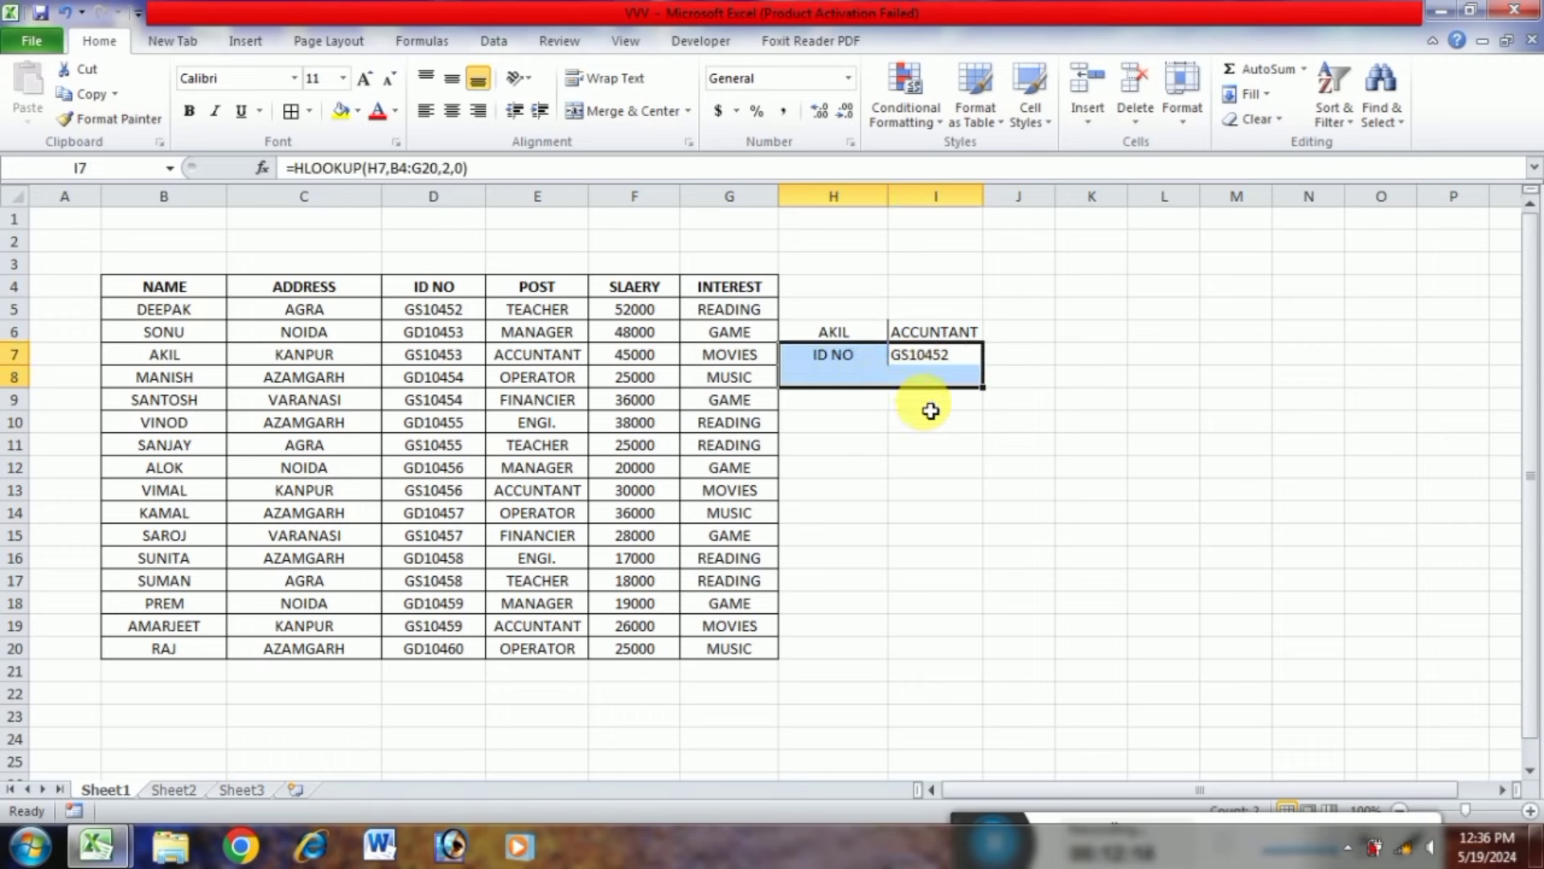
pyautogui.press('Delete')
pyautogui.click(949, 340)
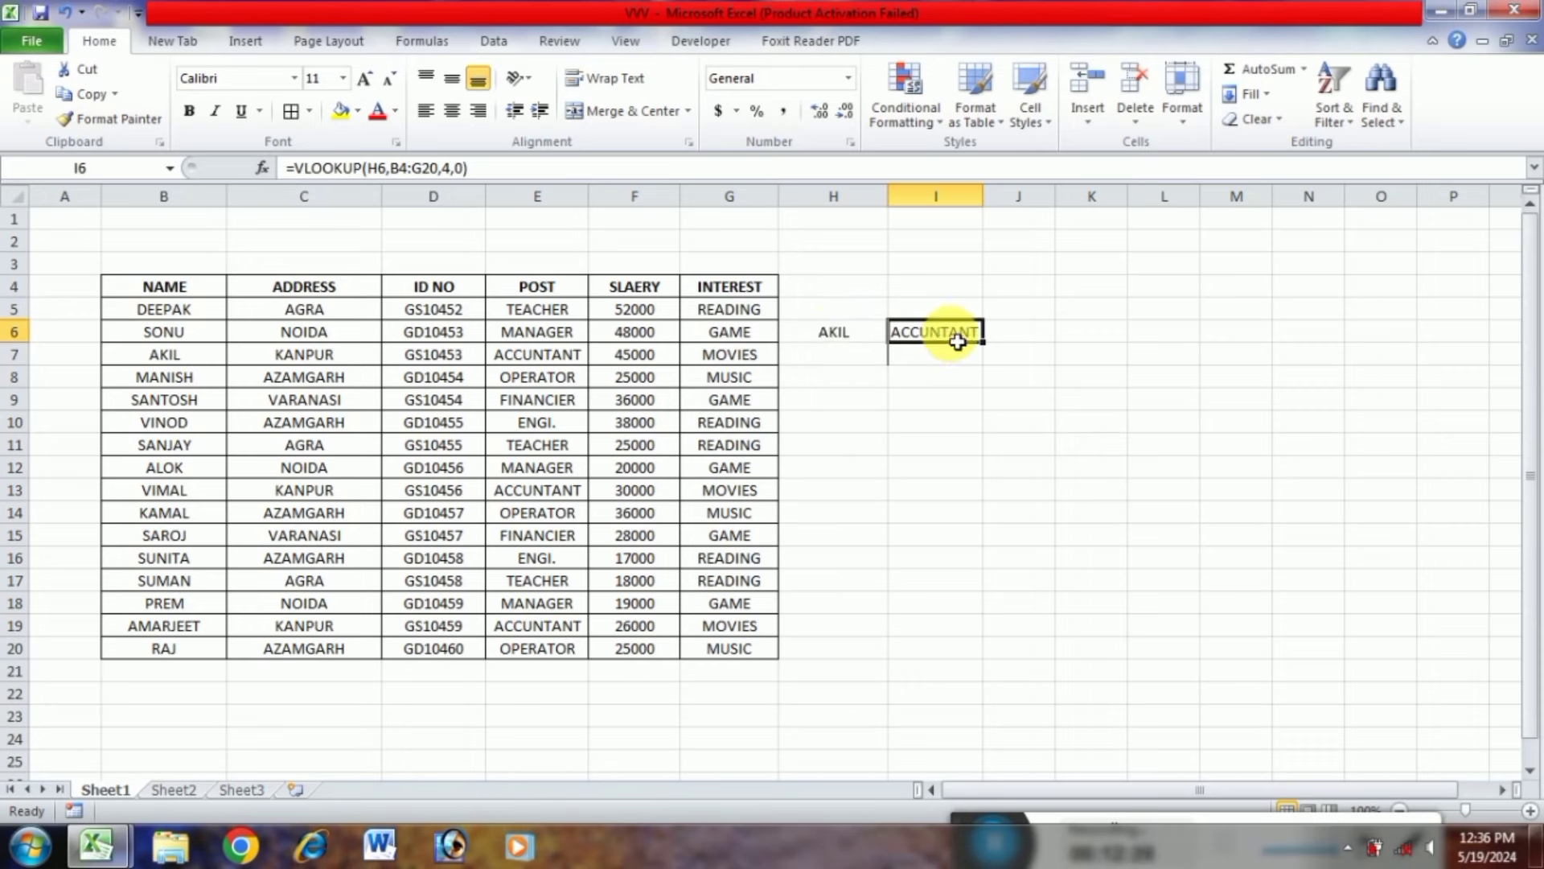
# Enter =VLOOKUP(H6,B4:G20,5,0) in J6 to return the salary for the employee named in H6
pyautogui.click(1037, 342)
pyautogui.write('=')
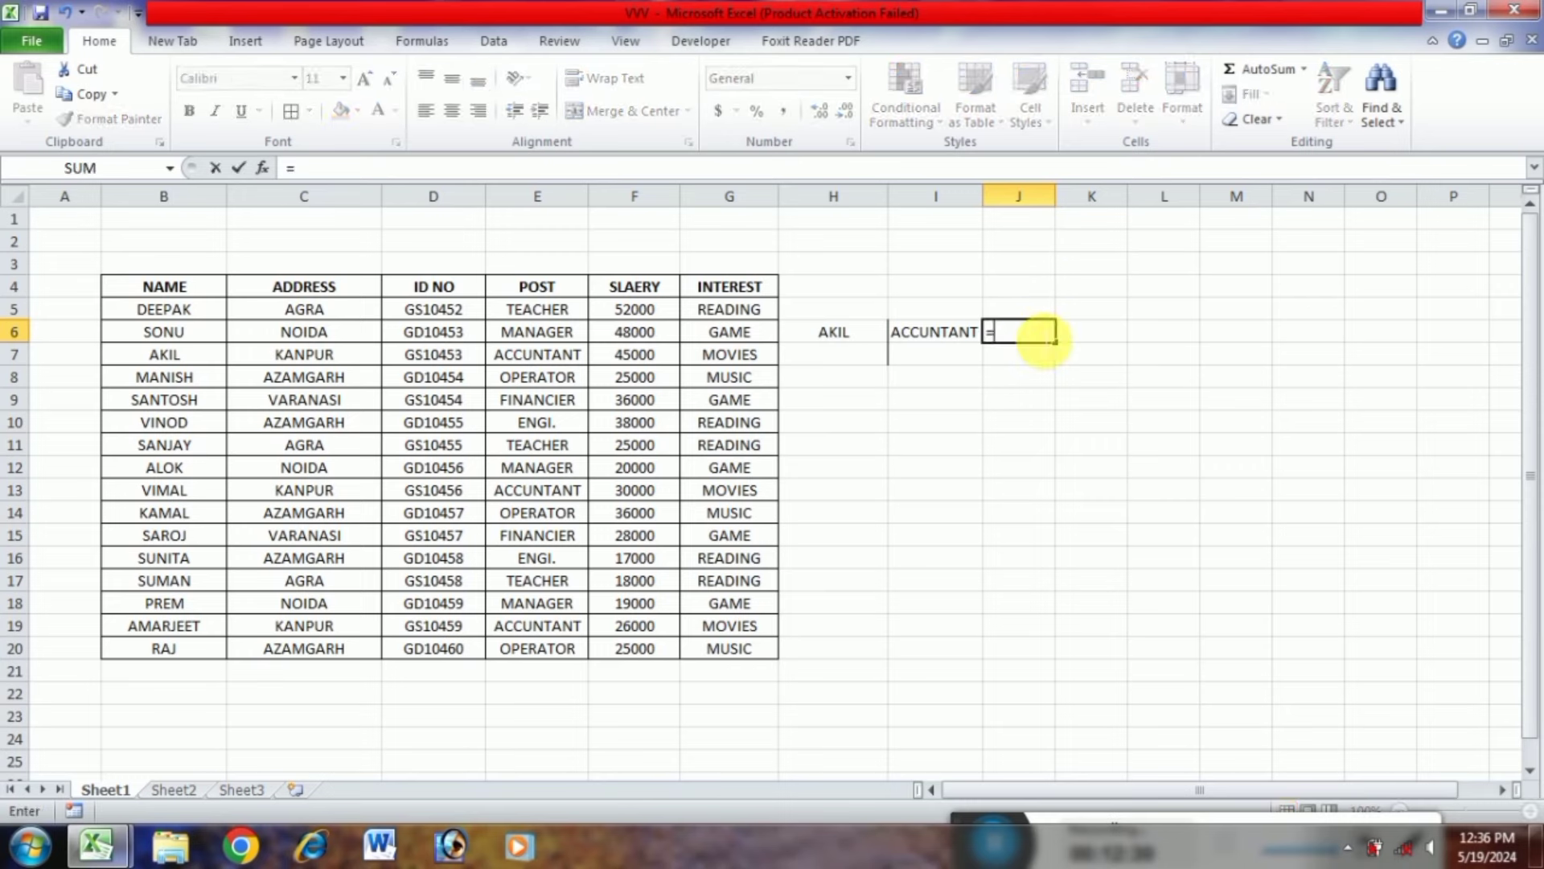
pyautogui.write('VLOO')
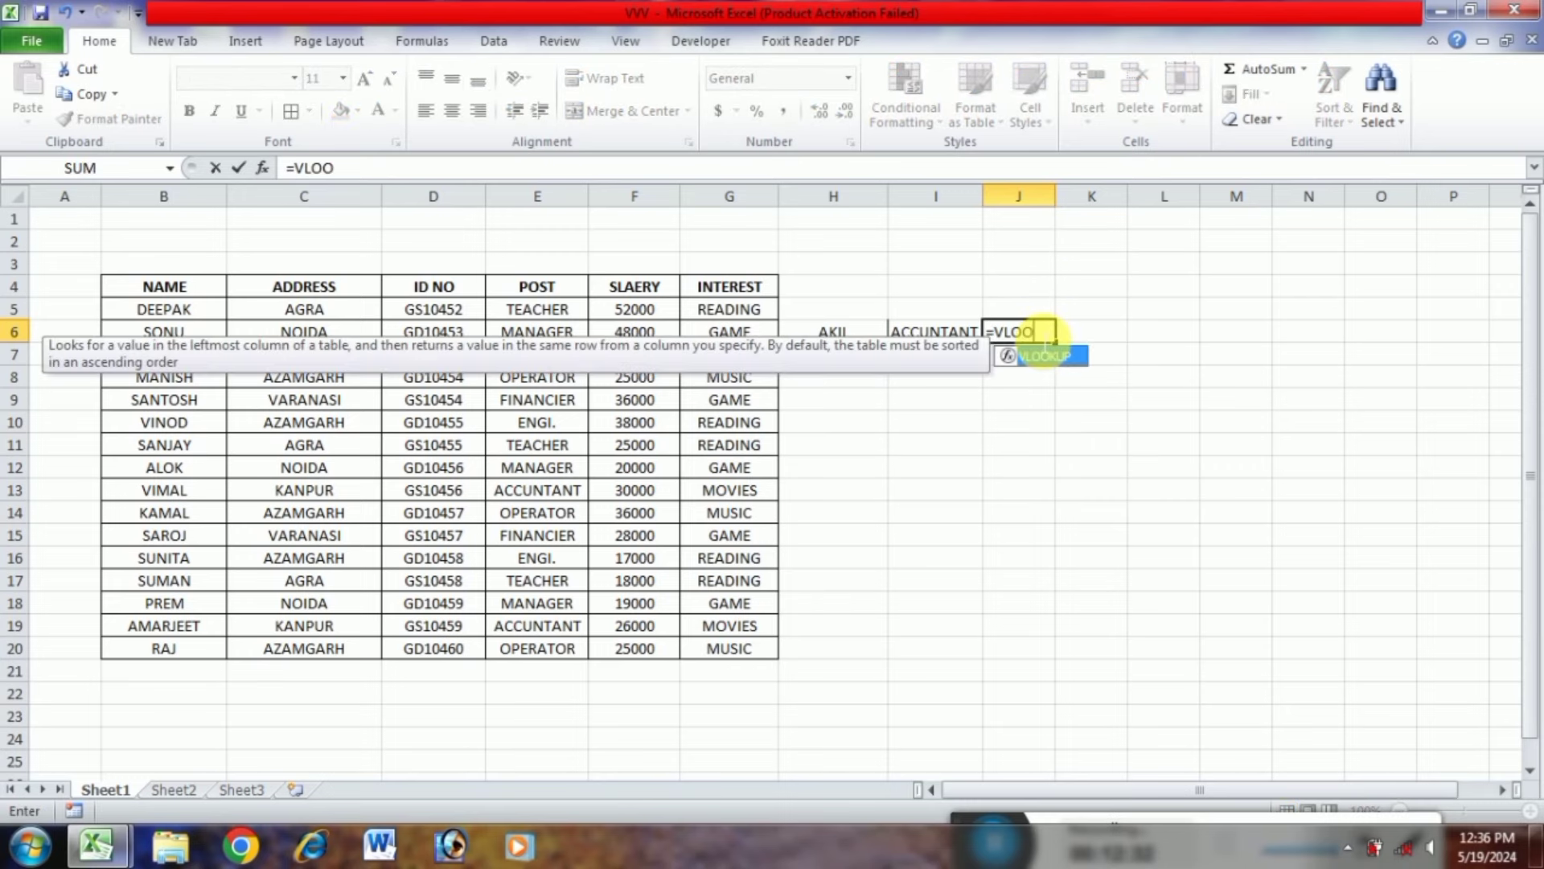
pyautogui.doubleClick(1043, 353)
pyautogui.click(833, 339)
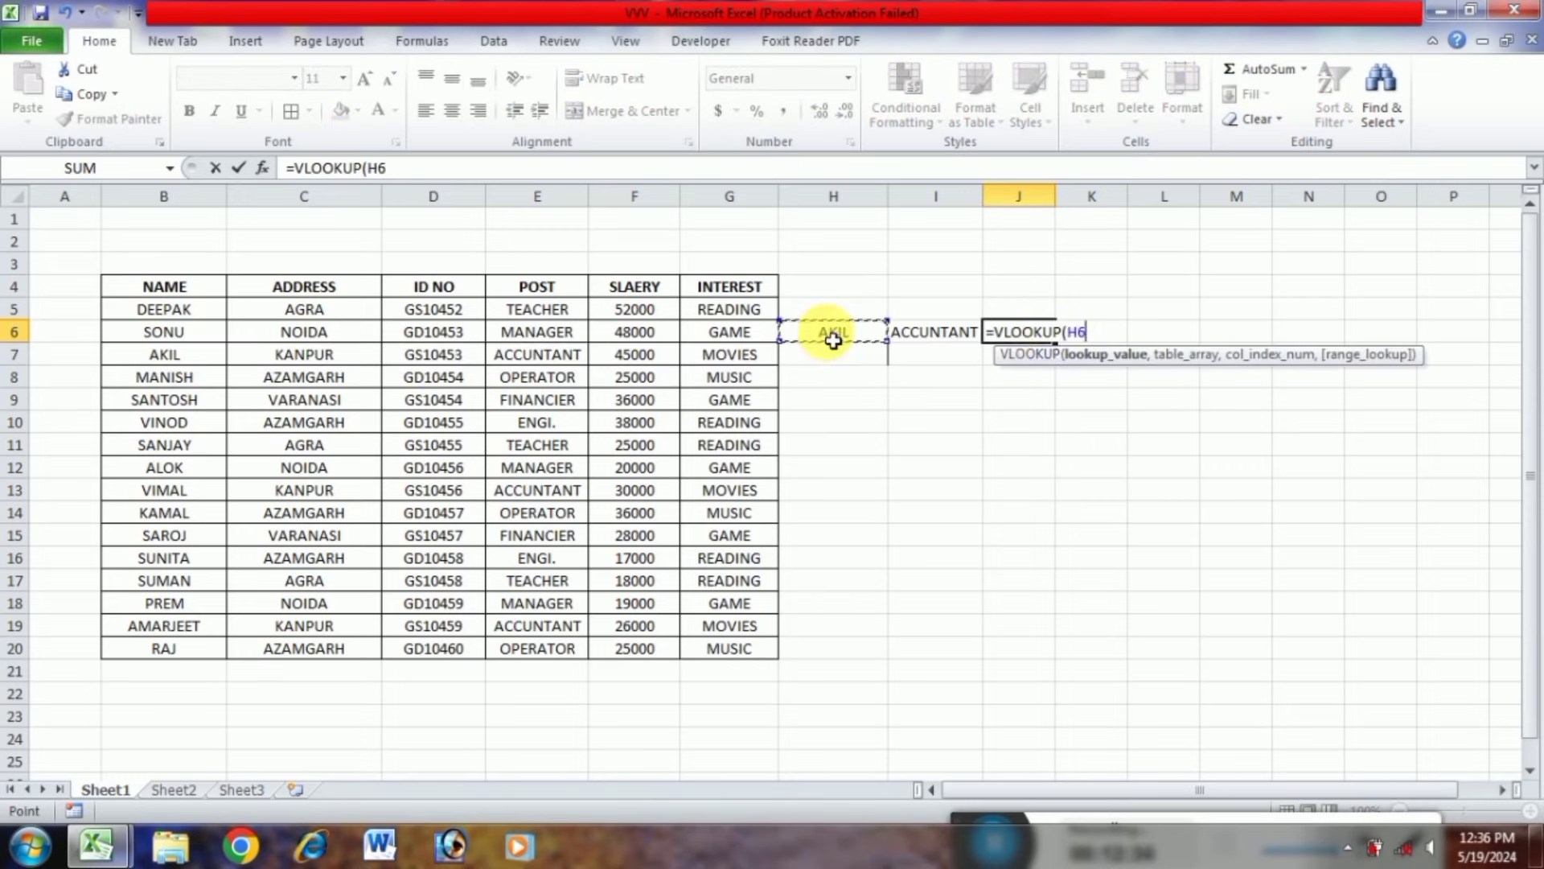
pyautogui.write(',')
pyautogui.moveTo(161, 288); pyautogui.dragTo(741, 656)
pyautogui.write(',')
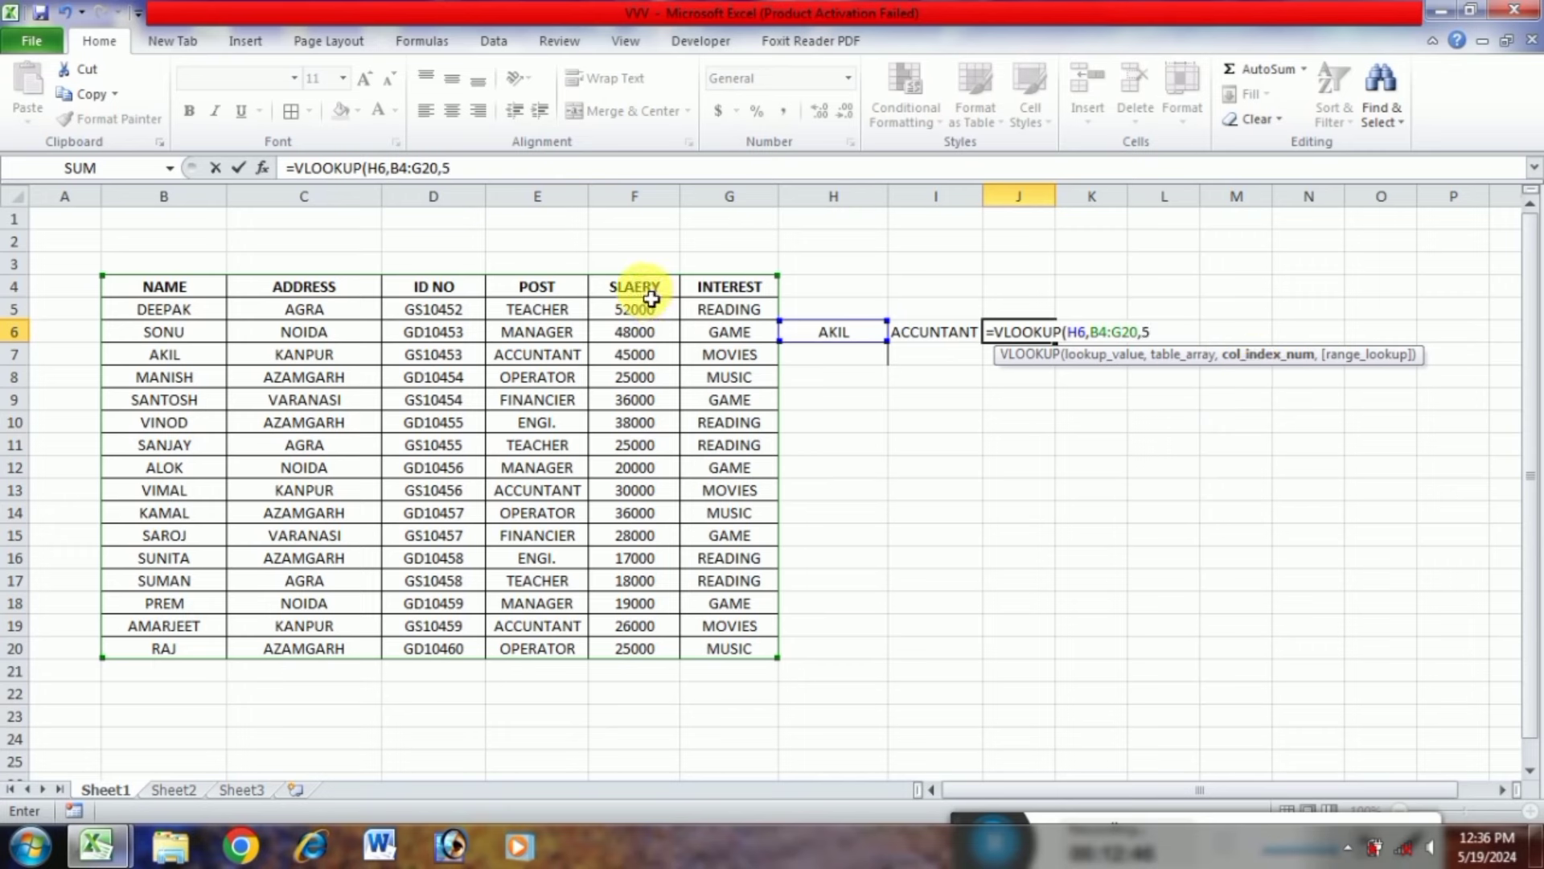
pyautogui.write('5')
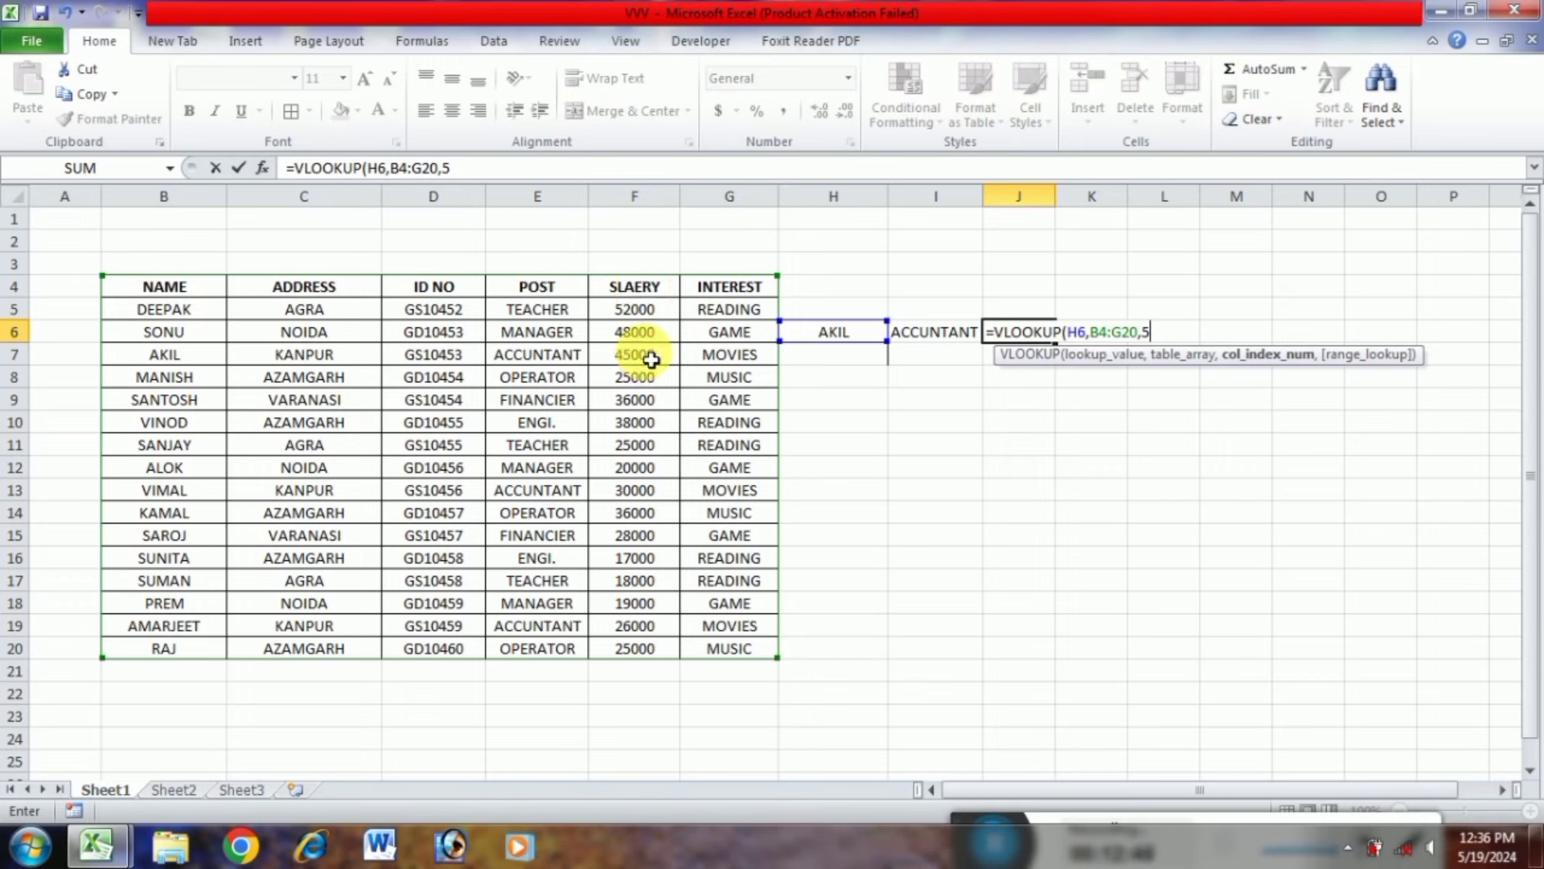
pyautogui.write(',')
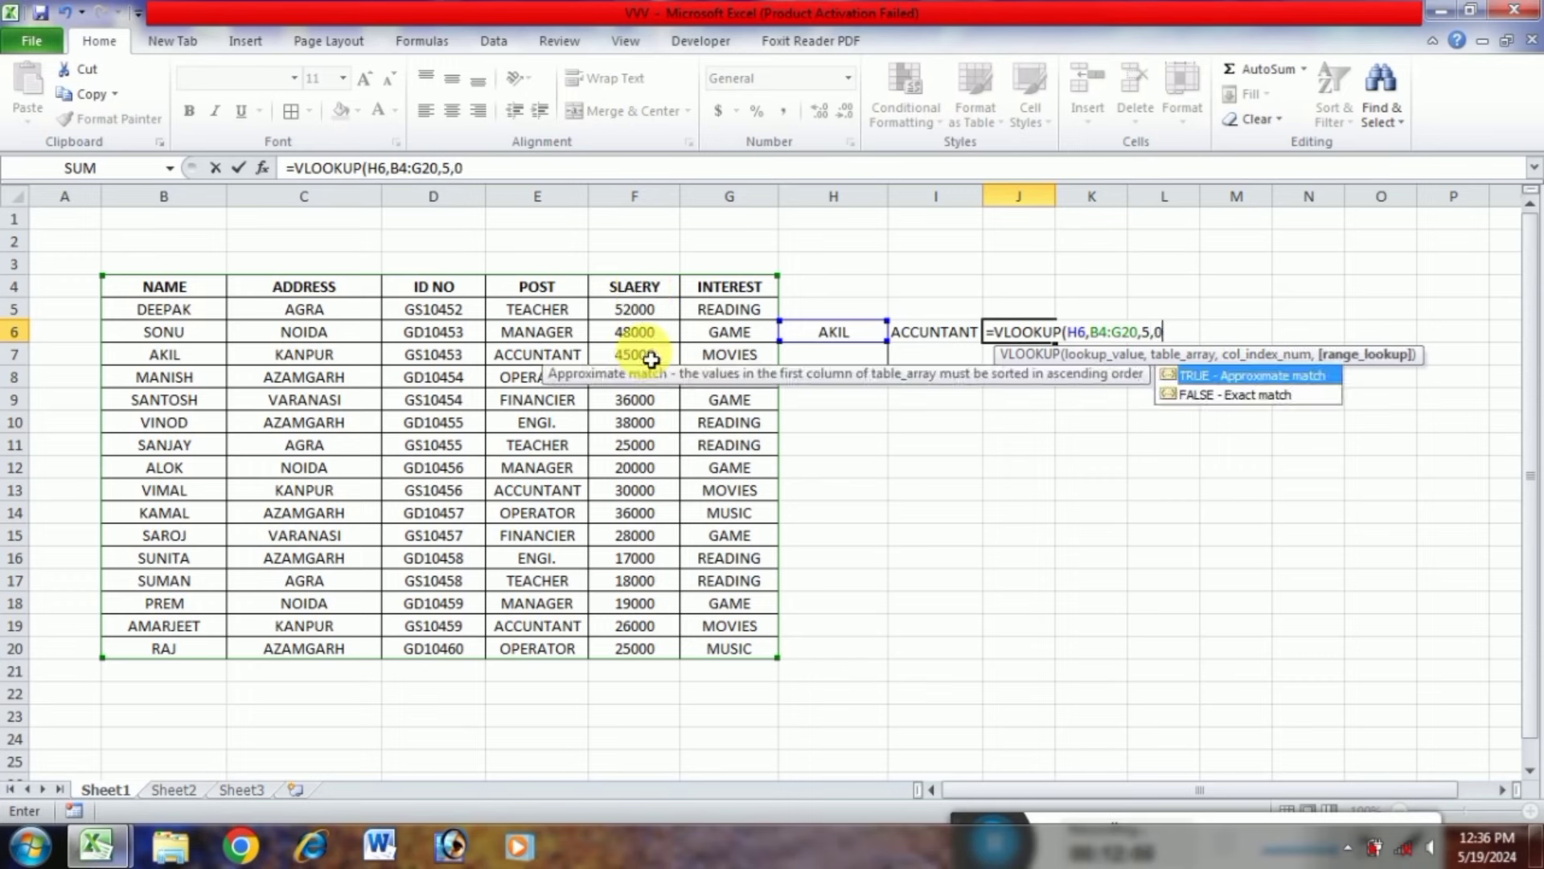
pyautogui.write('0')
pyautogui.press('Return')
# Test both lookups by entering the employee names from B8, B9 and B10 in H6 in turn, and review the formulas in I6 and J6
pyautogui.click(835, 340)
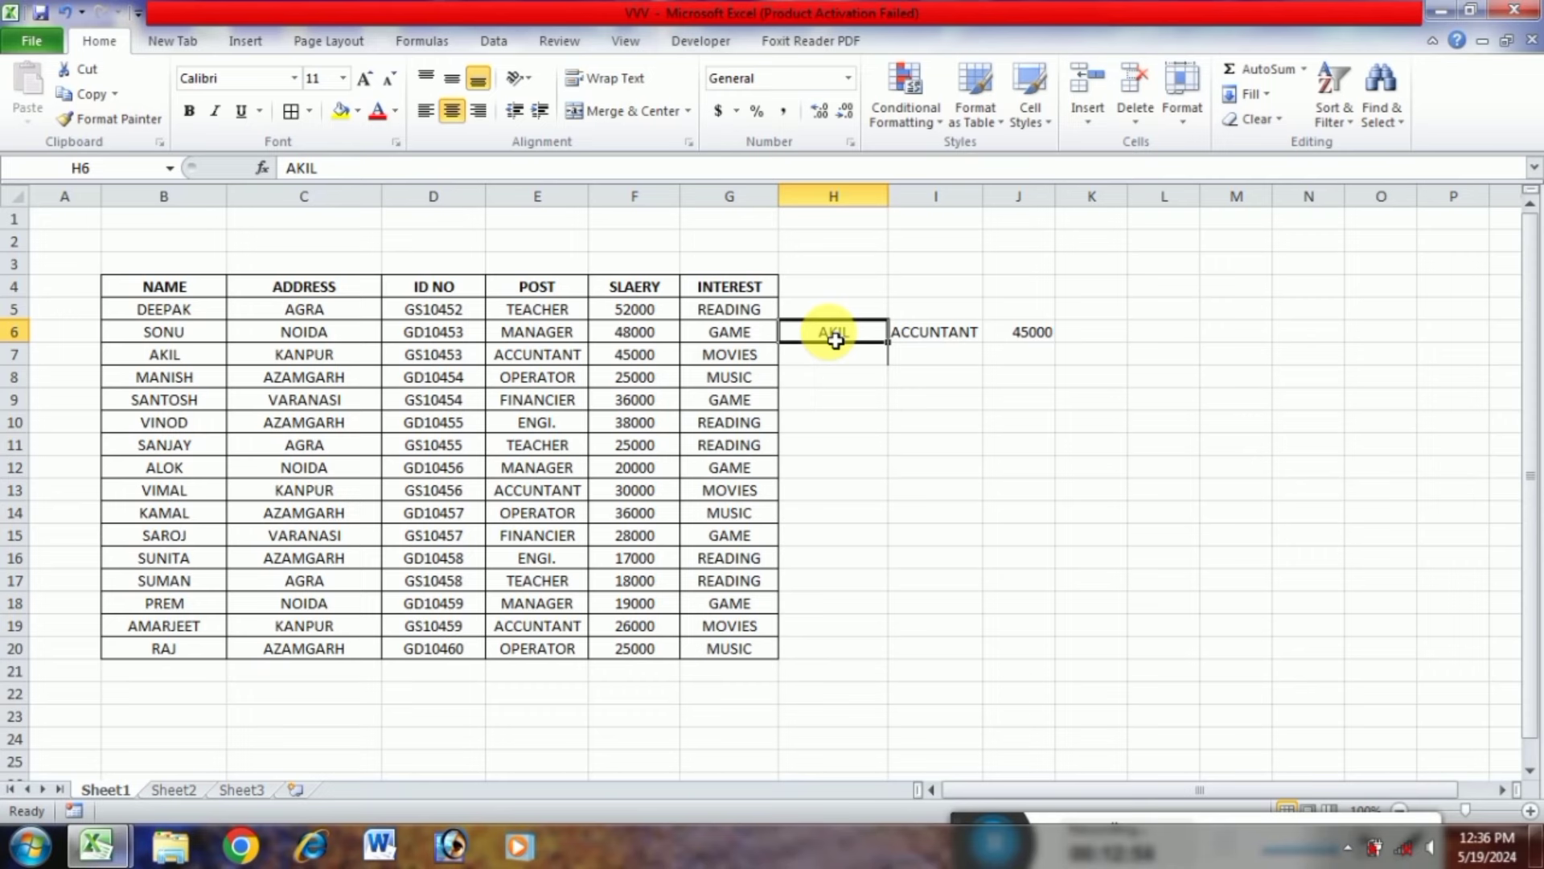
pyautogui.write('MANISH')
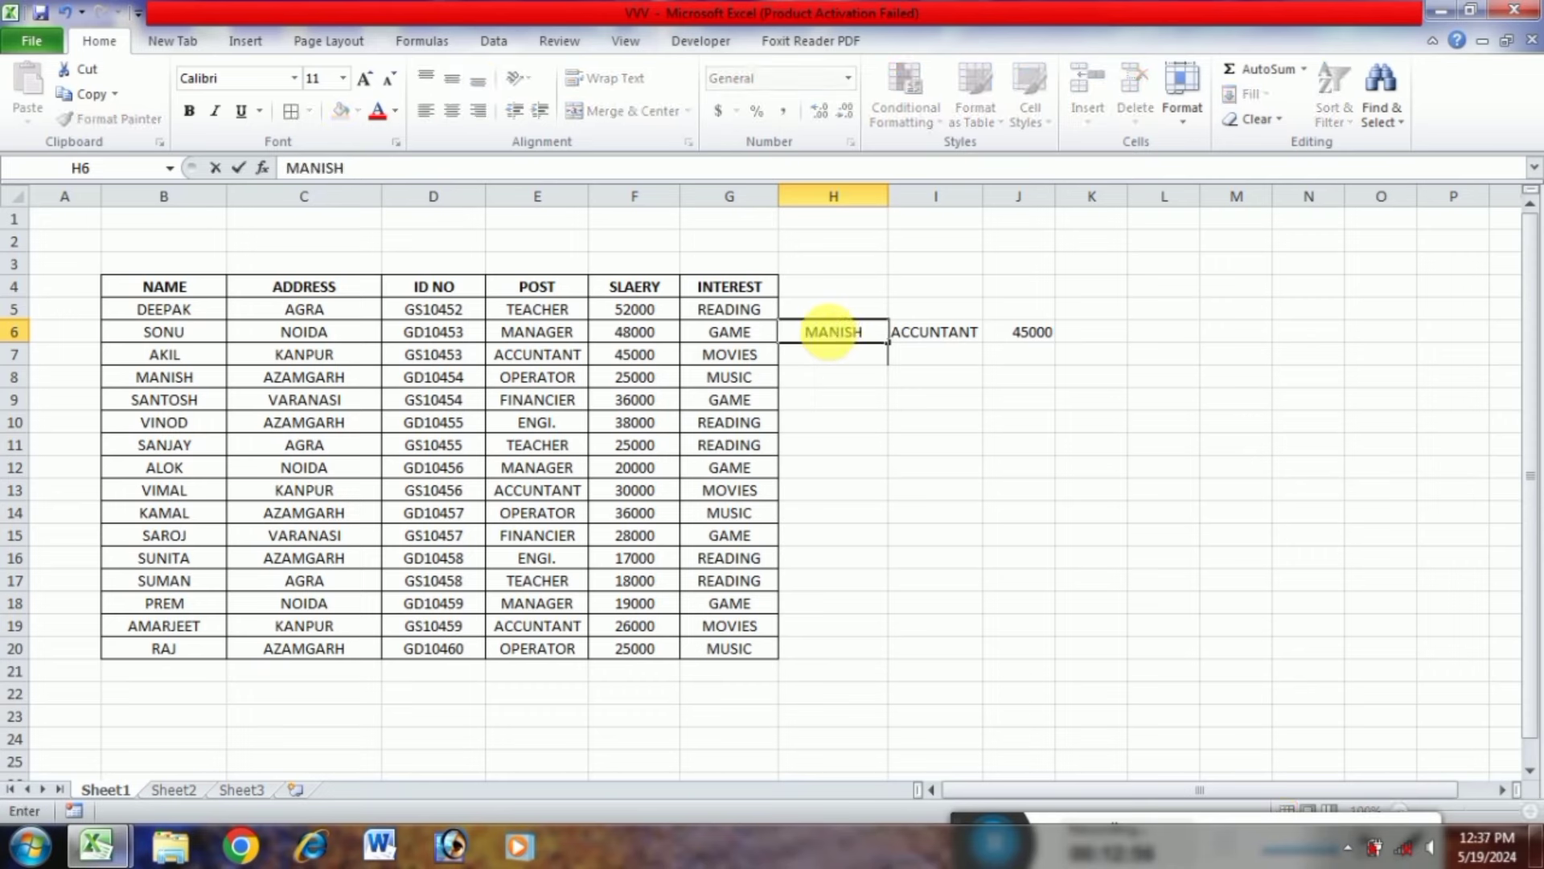
pyautogui.press('Return')
pyautogui.click(836, 340)
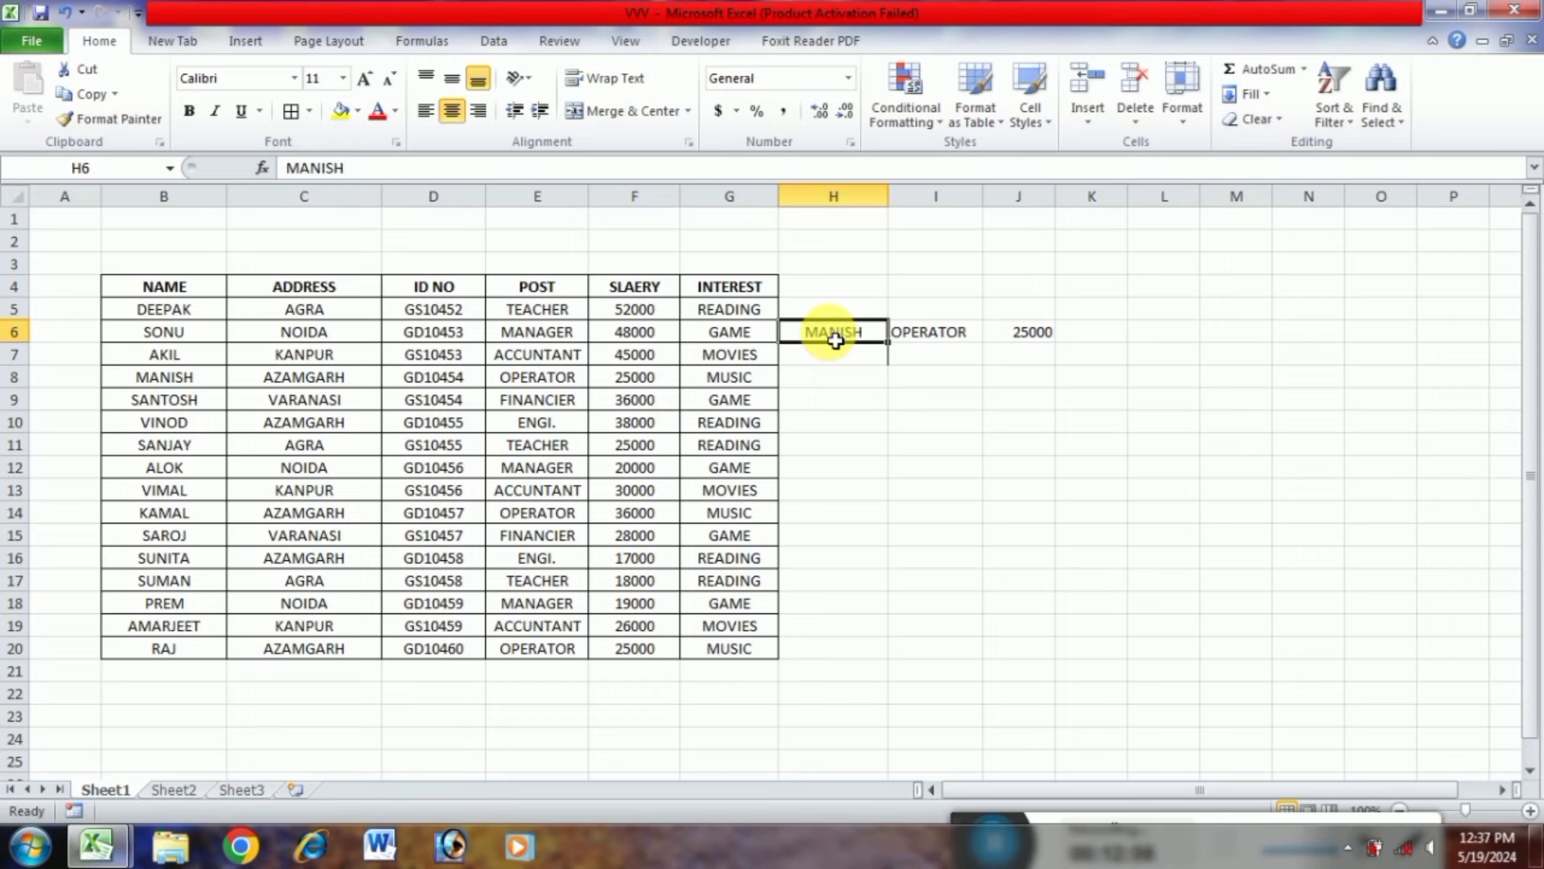
pyautogui.write('SANTOSH')
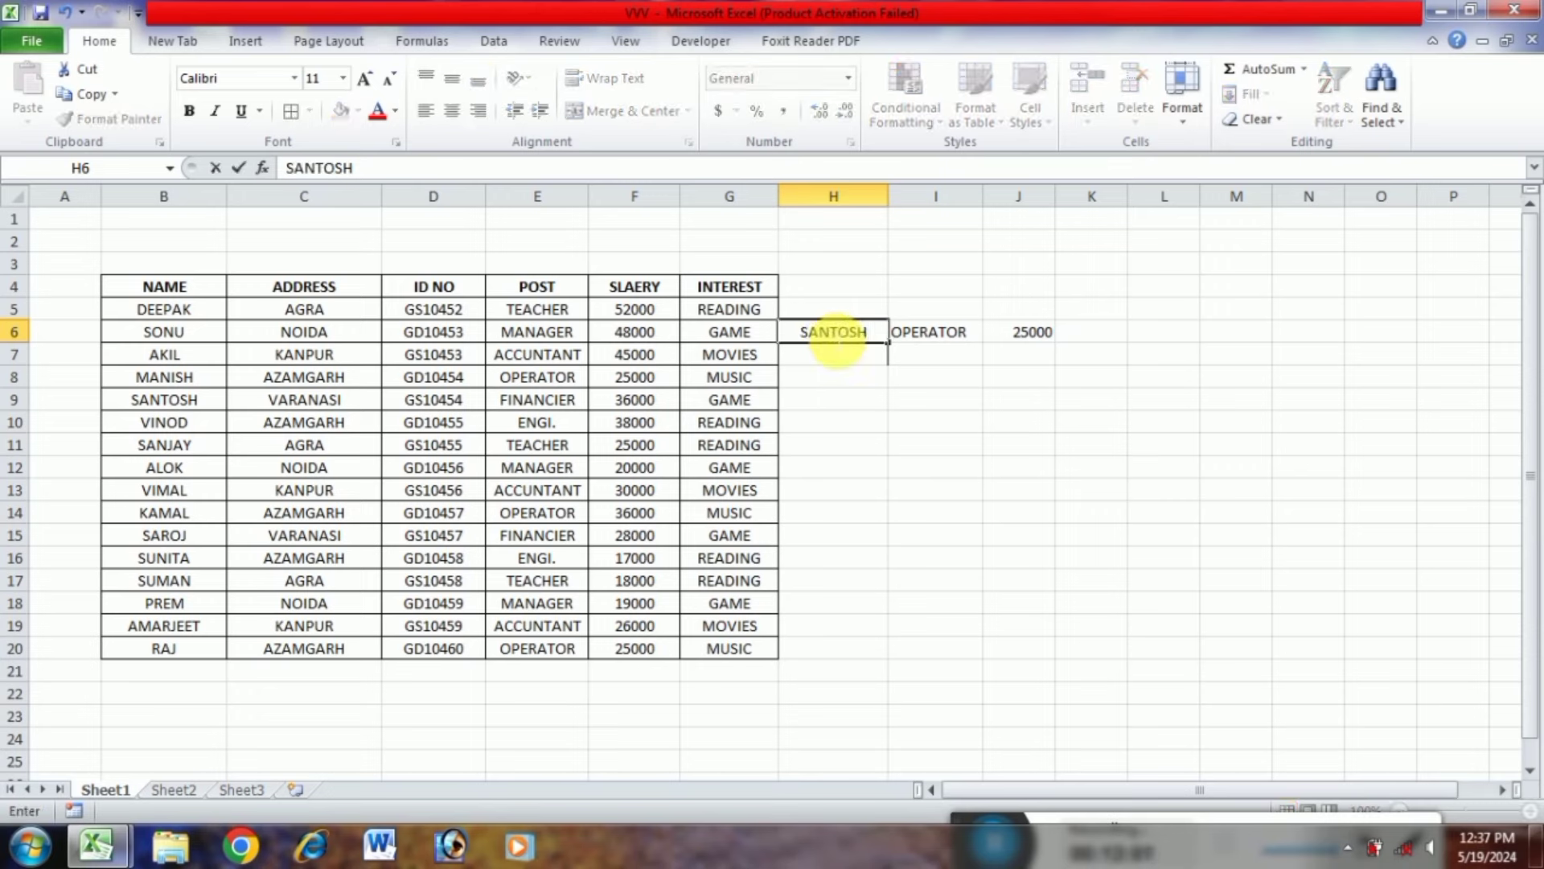
pyautogui.press('Return')
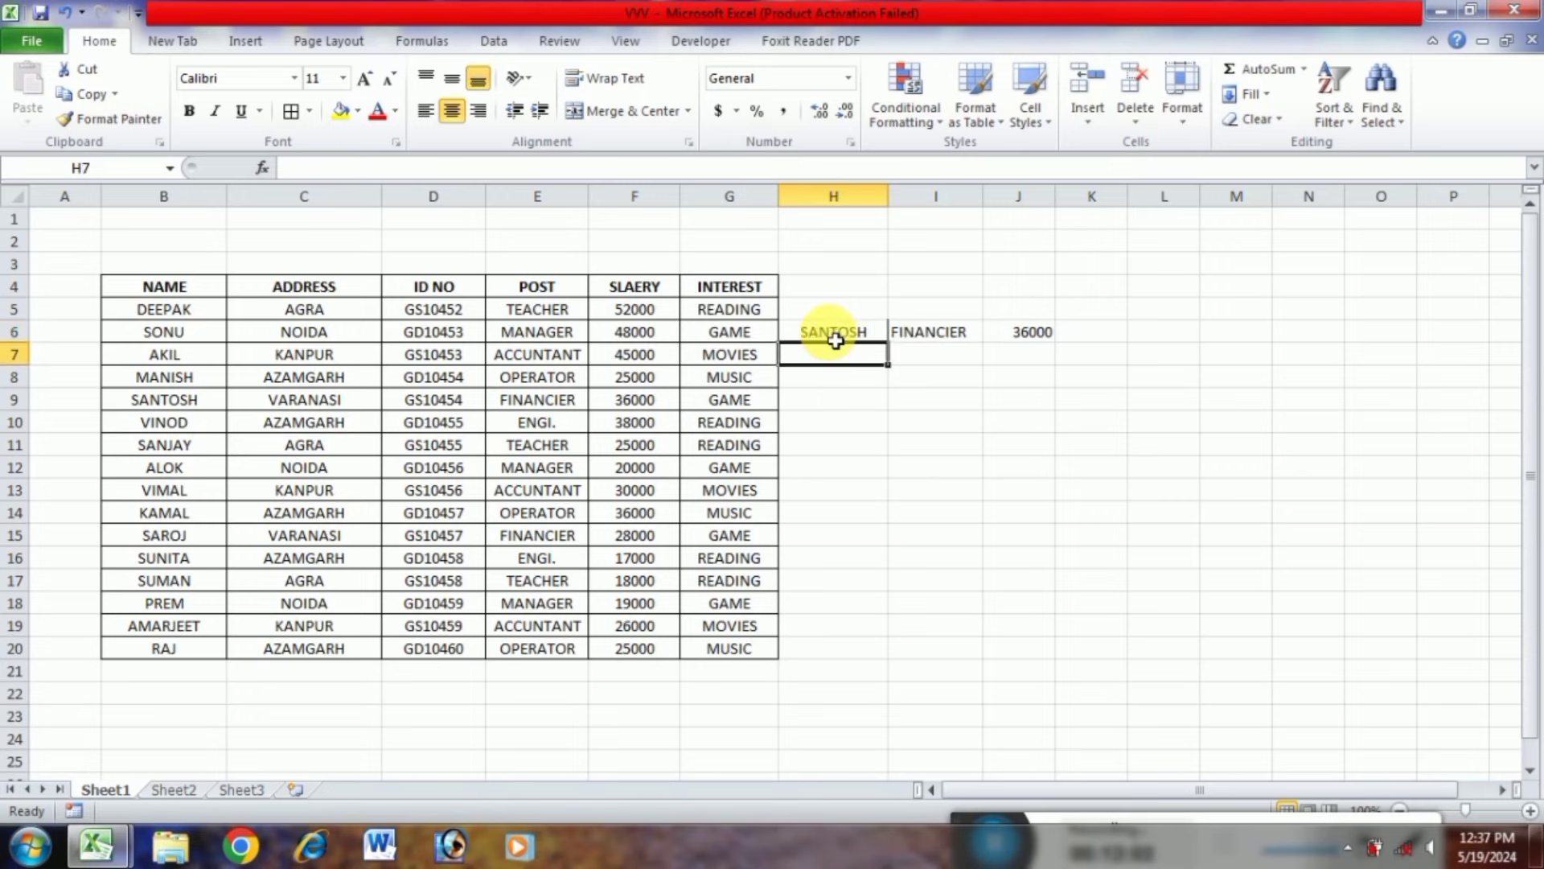
pyautogui.click(836, 339)
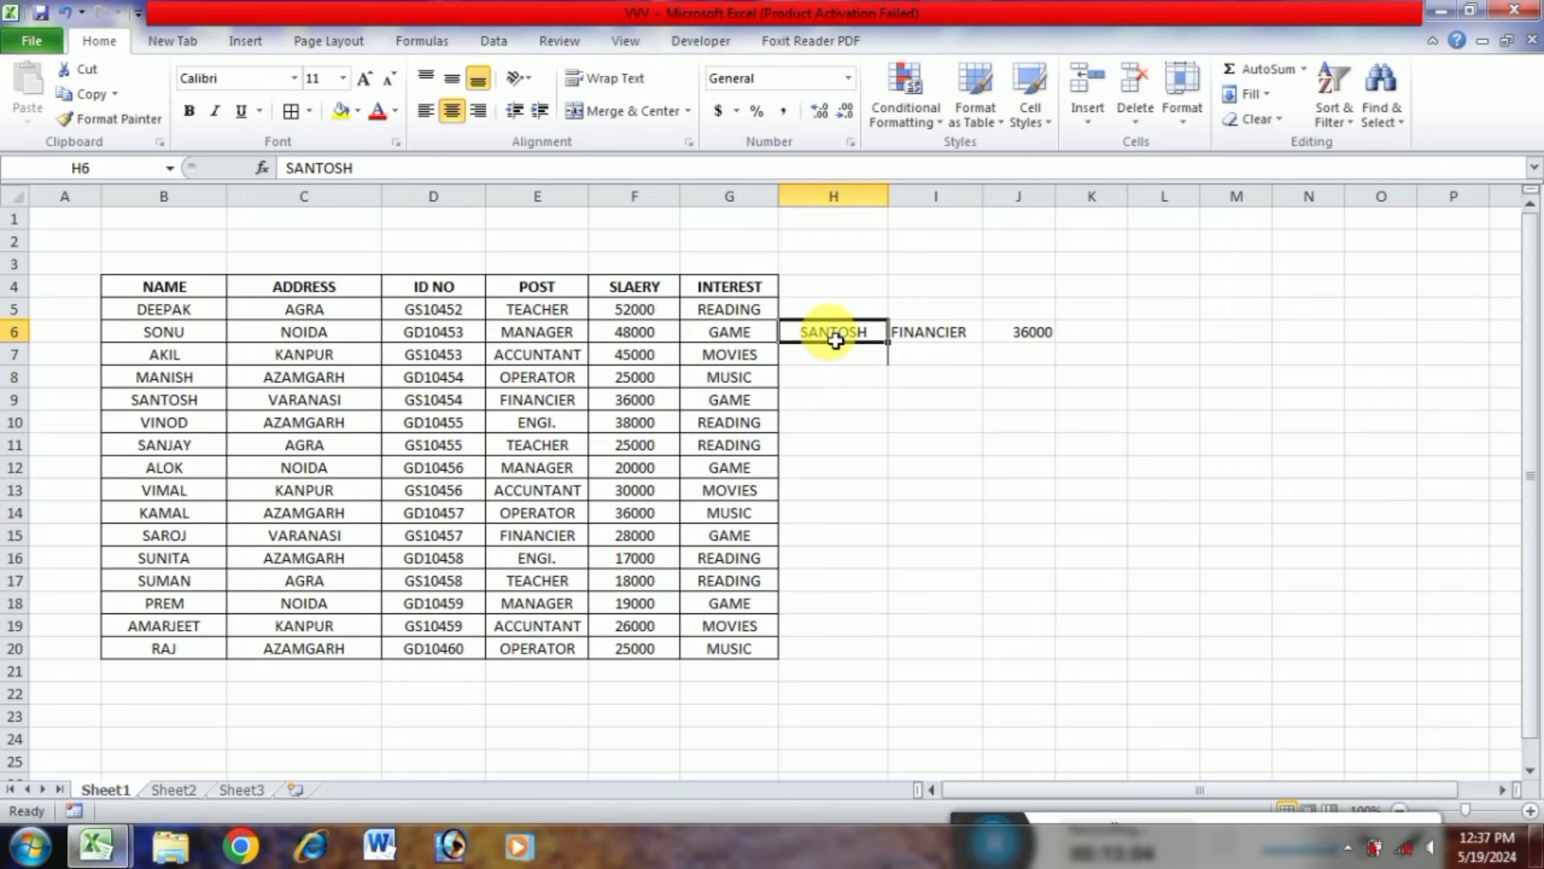
pyautogui.write('VINO')
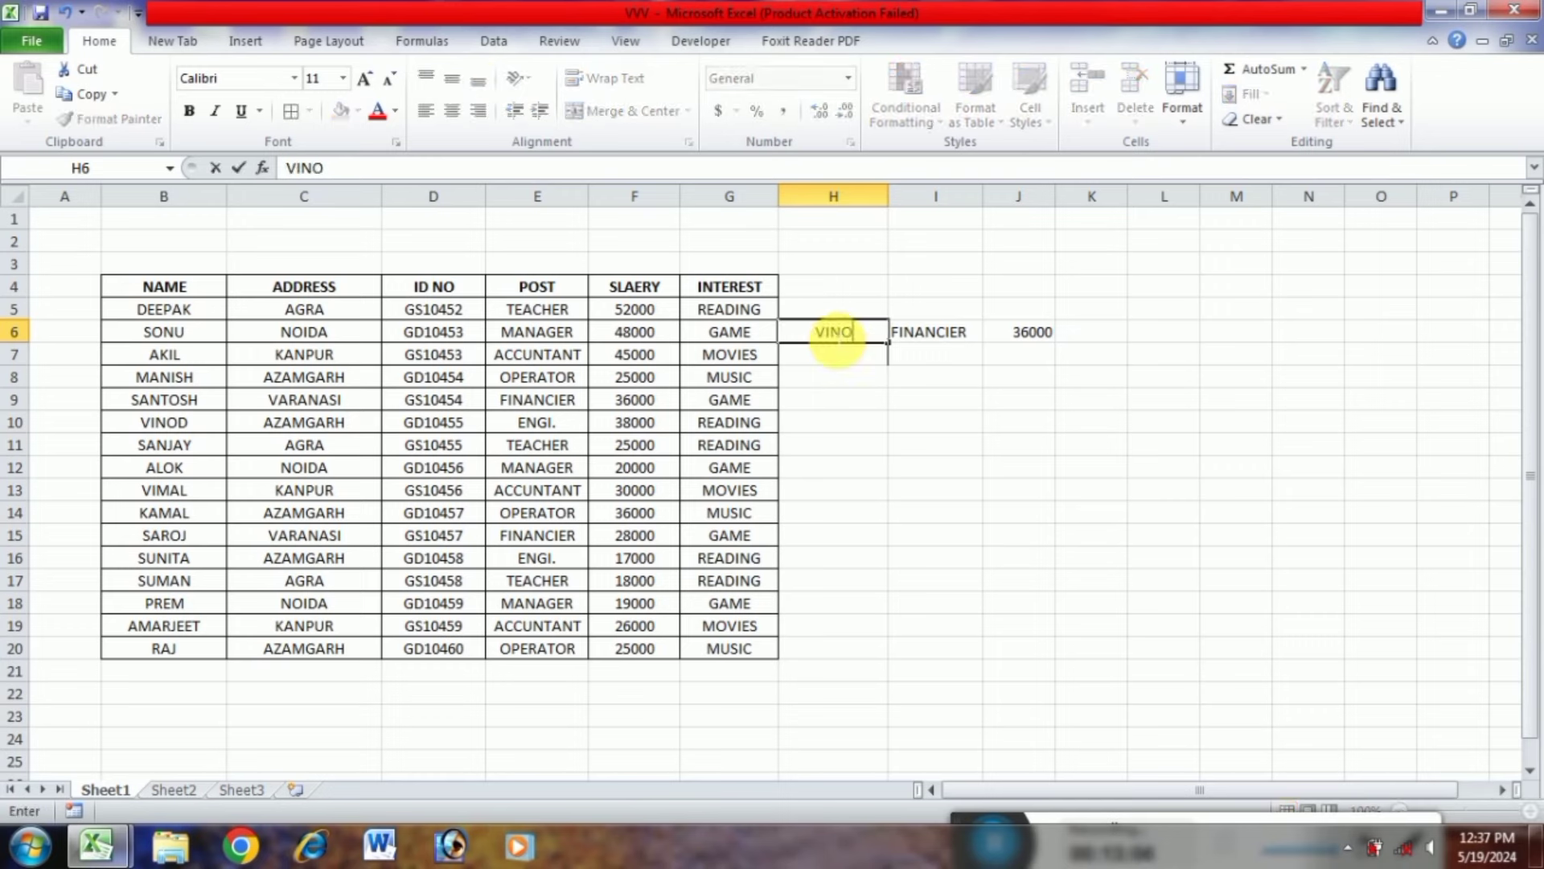
pyautogui.write('D\\')
pyautogui.press('BackSpace')
pyautogui.press('Return')
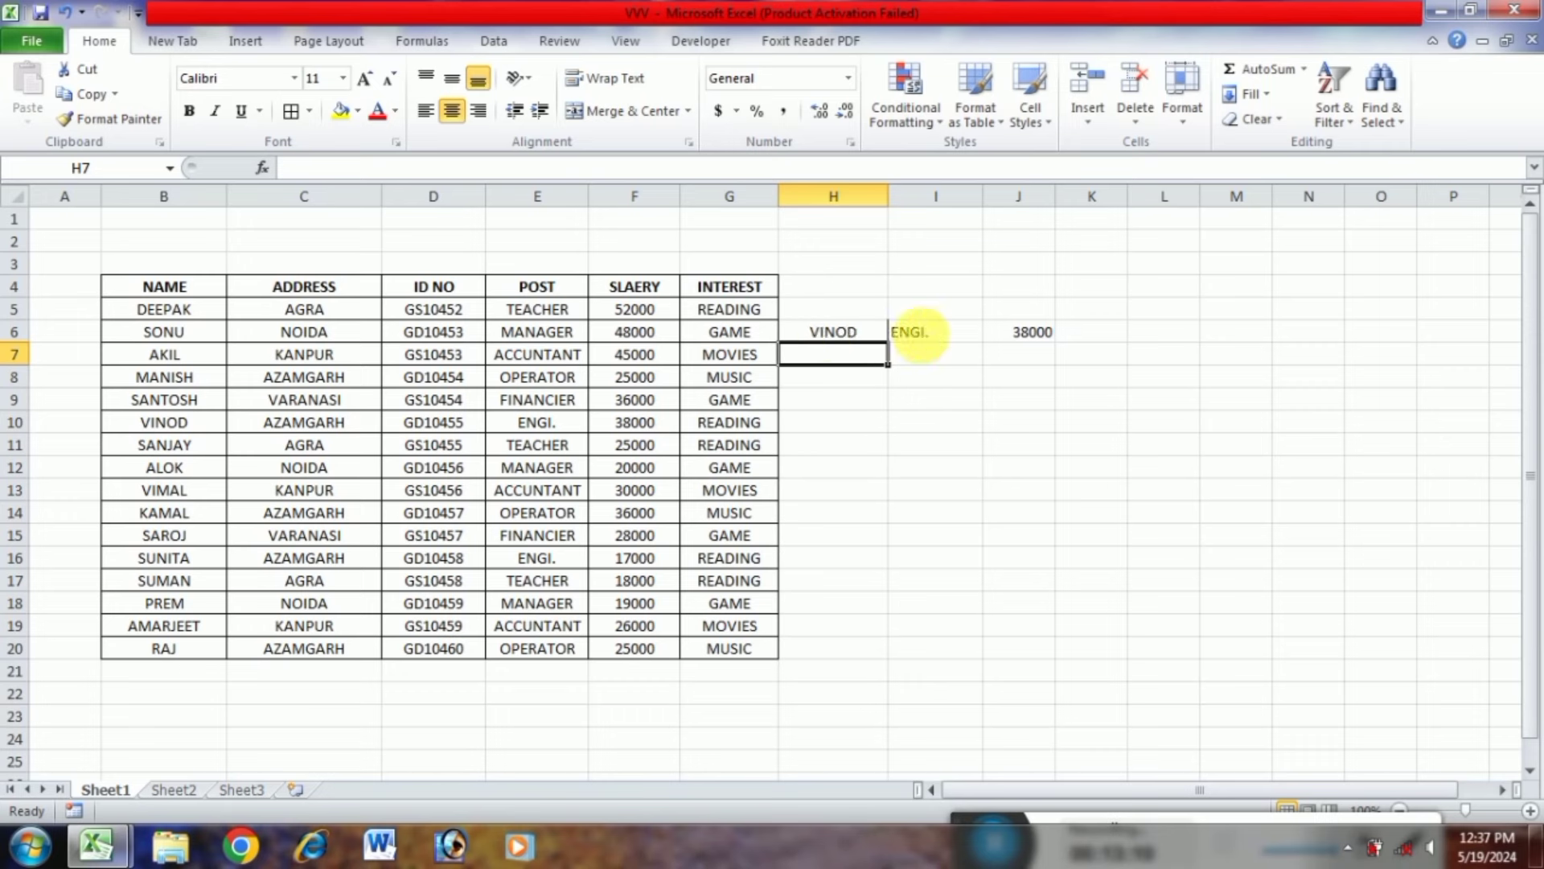
pyautogui.click(933, 334)
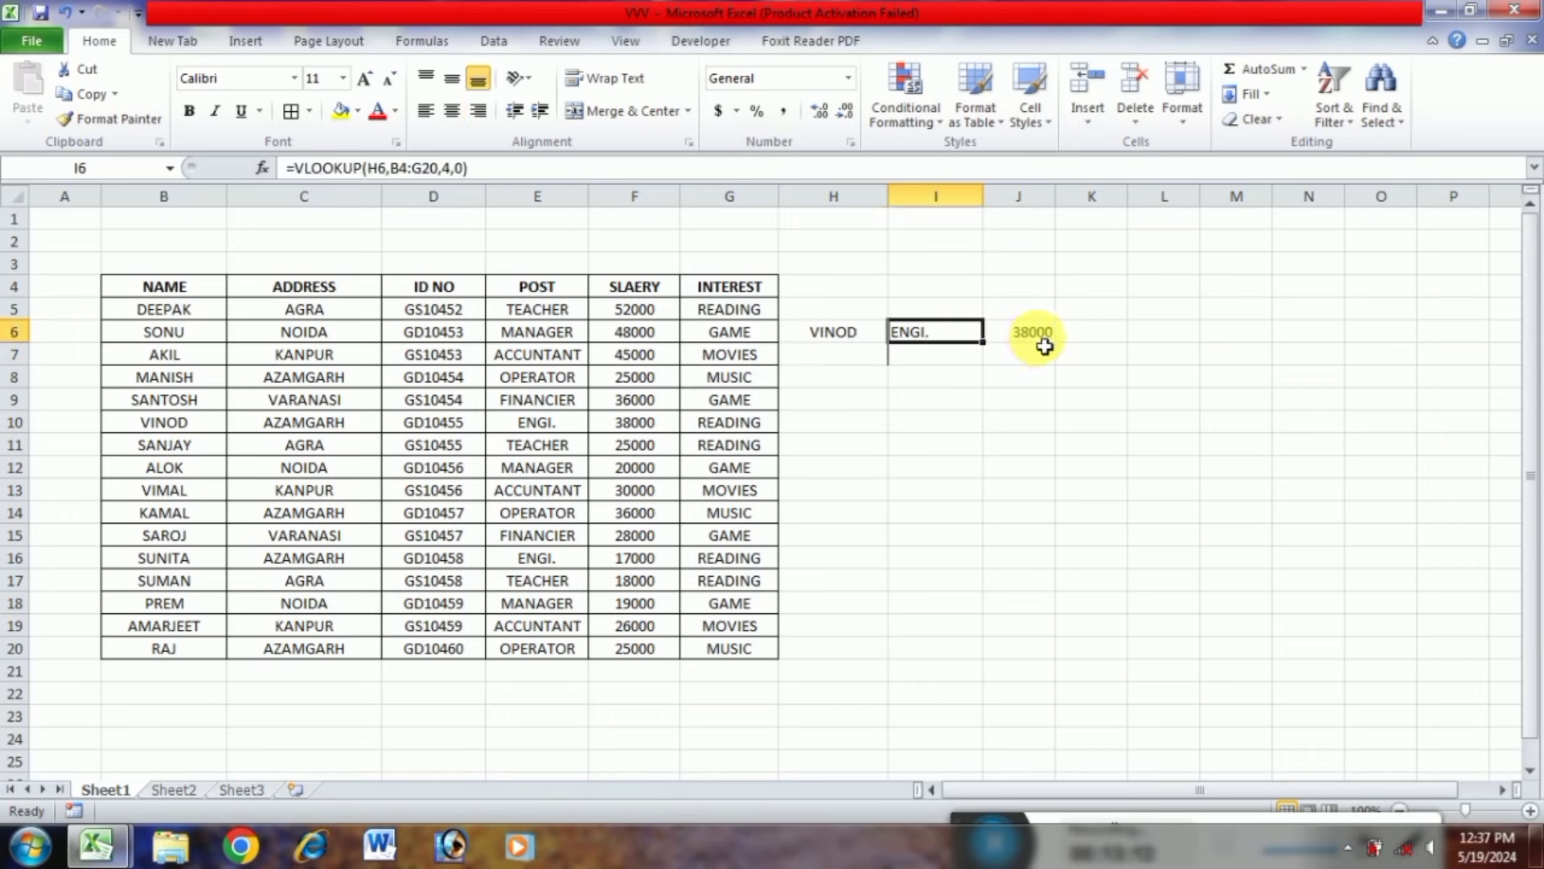
pyautogui.click(1034, 336)
pyautogui.click(1050, 378)
# Clear all contents and formatting from the lookup area H5:K10 beside the employee table
pyautogui.moveTo(1078, 420); pyautogui.dragTo(851, 320)
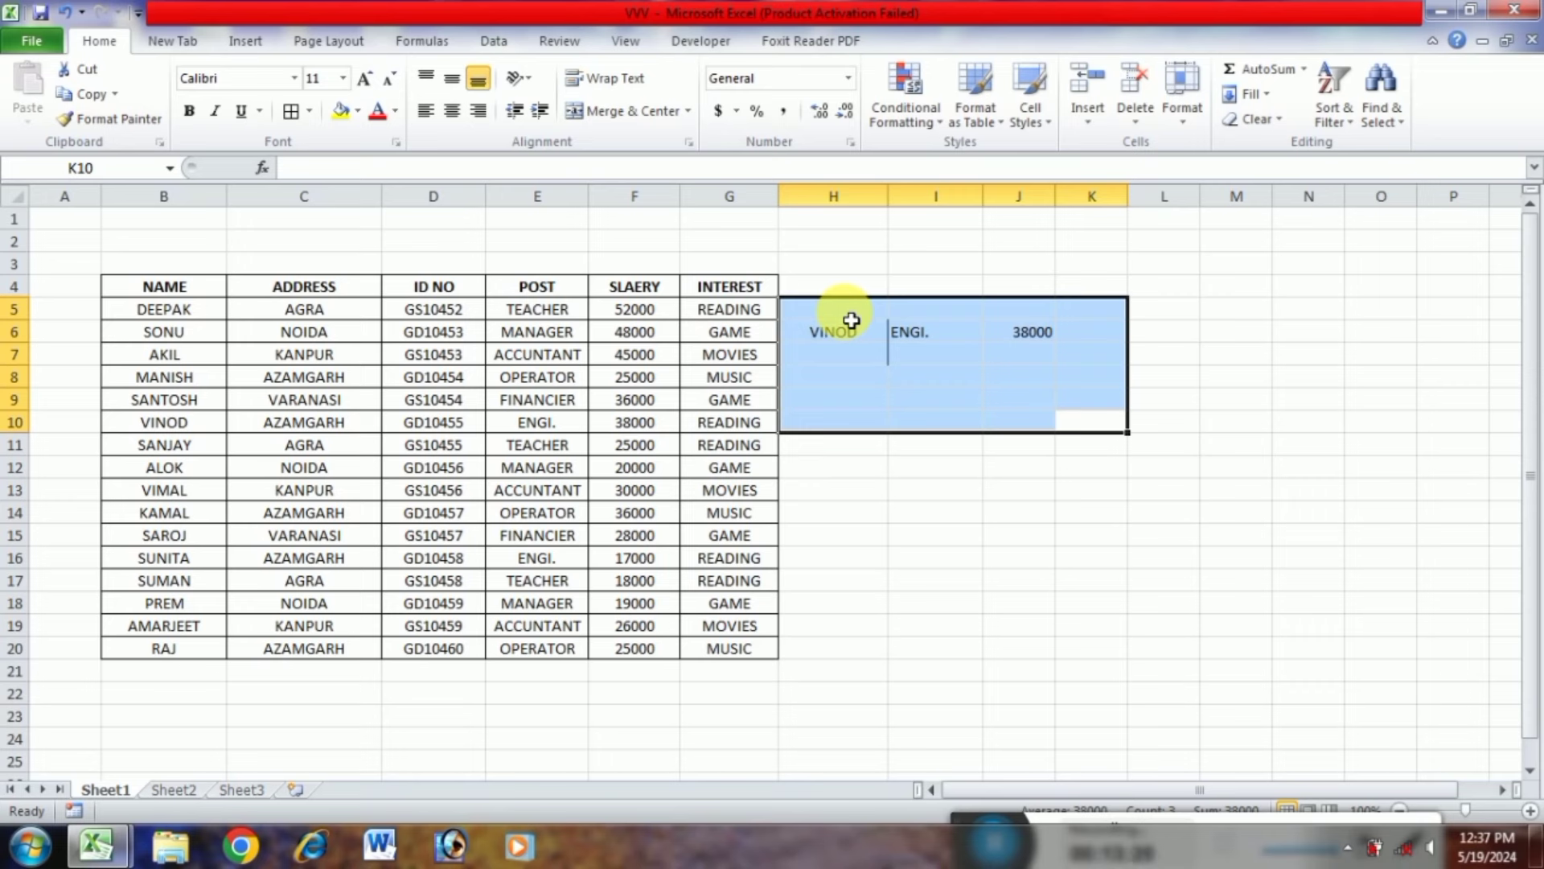
pyautogui.click(1258, 120)
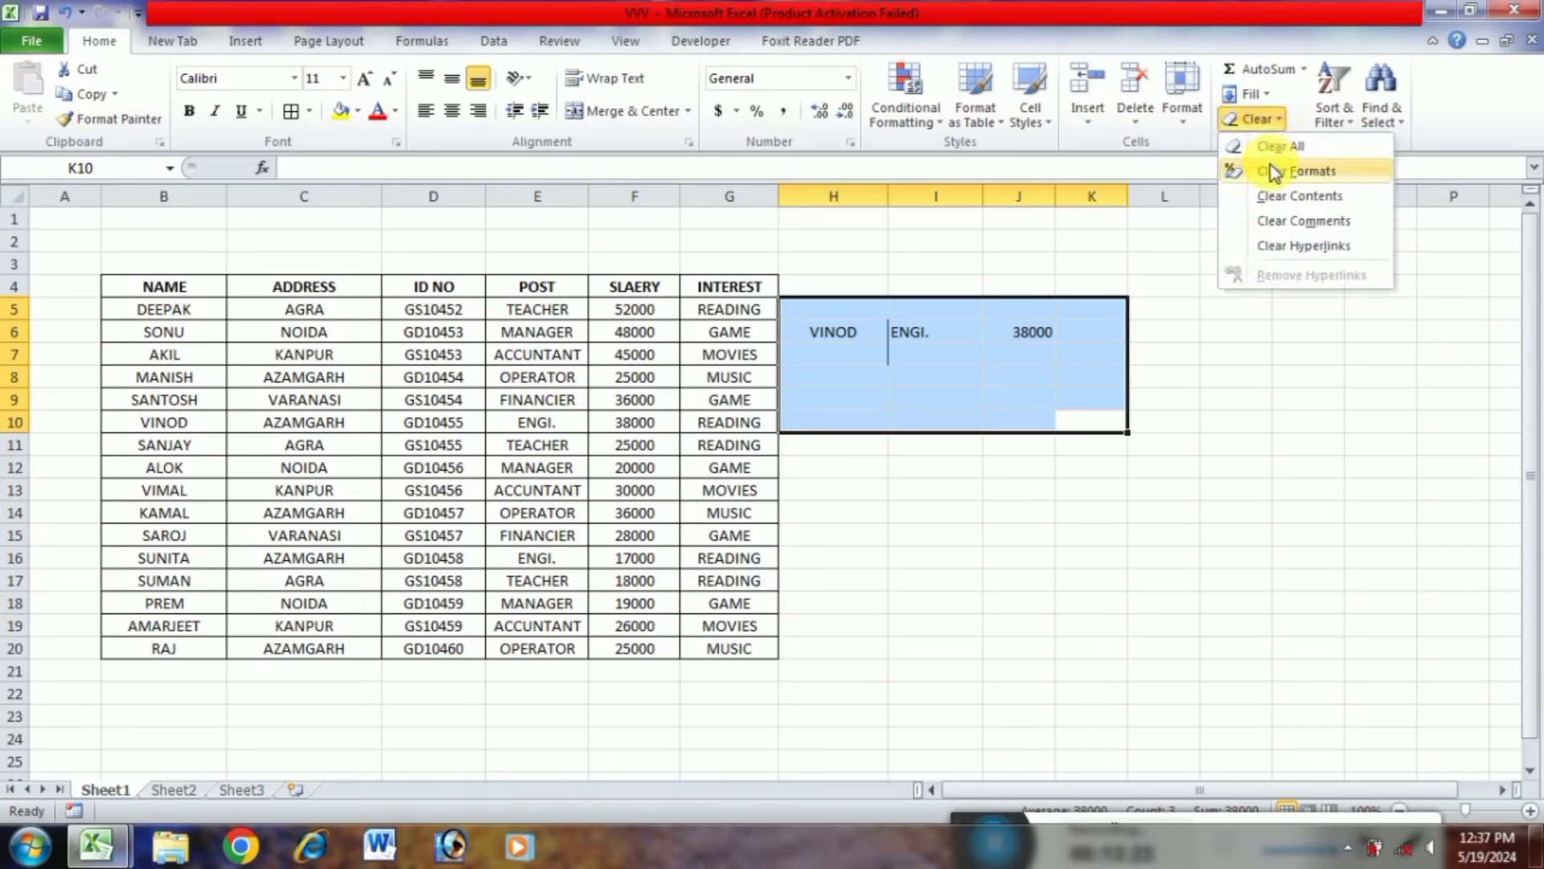
pyautogui.click(1281, 146)
pyautogui.click(1216, 400)
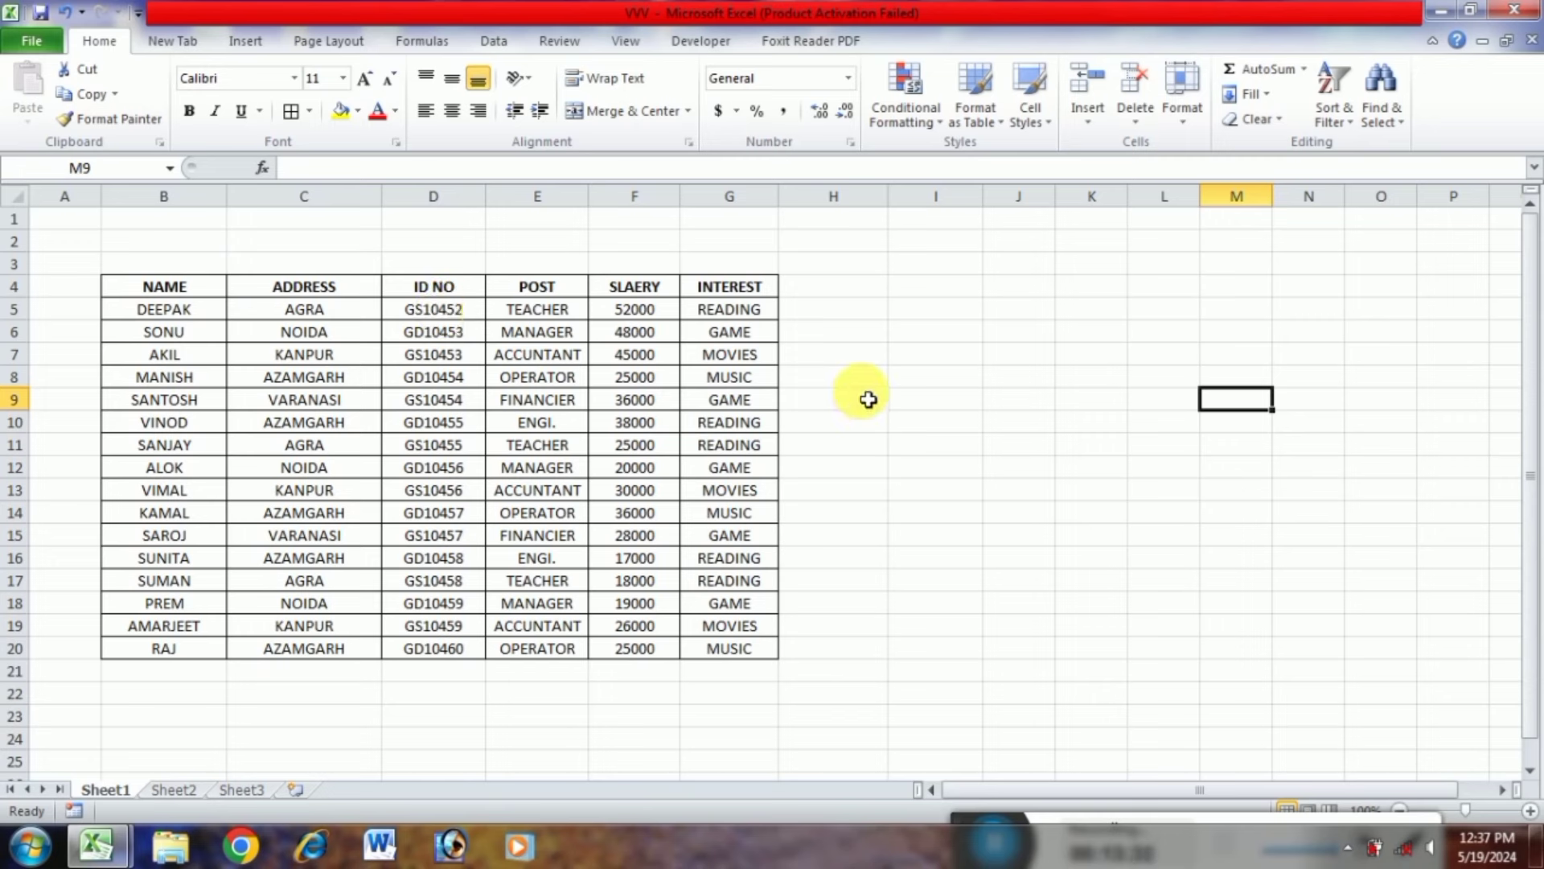
pyautogui.click(1152, 444)
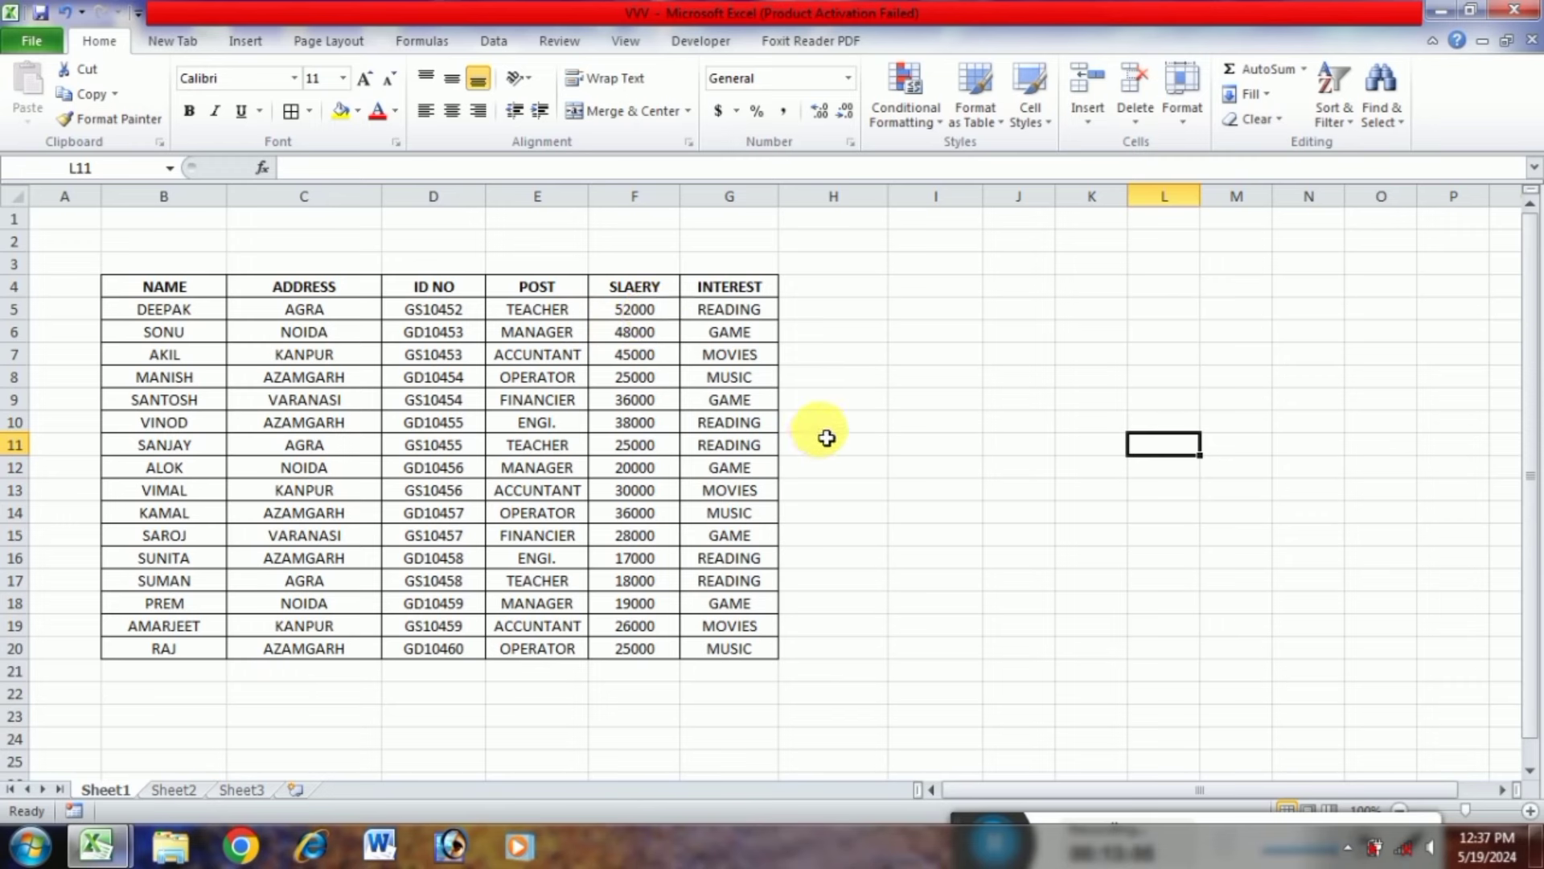
# Copy the header row B4:G4, and test the existing Sheet2 lookup by entering the employee name from Sheet1's B5 in cell B5
pyautogui.moveTo(153, 291); pyautogui.dragTo(726, 301)
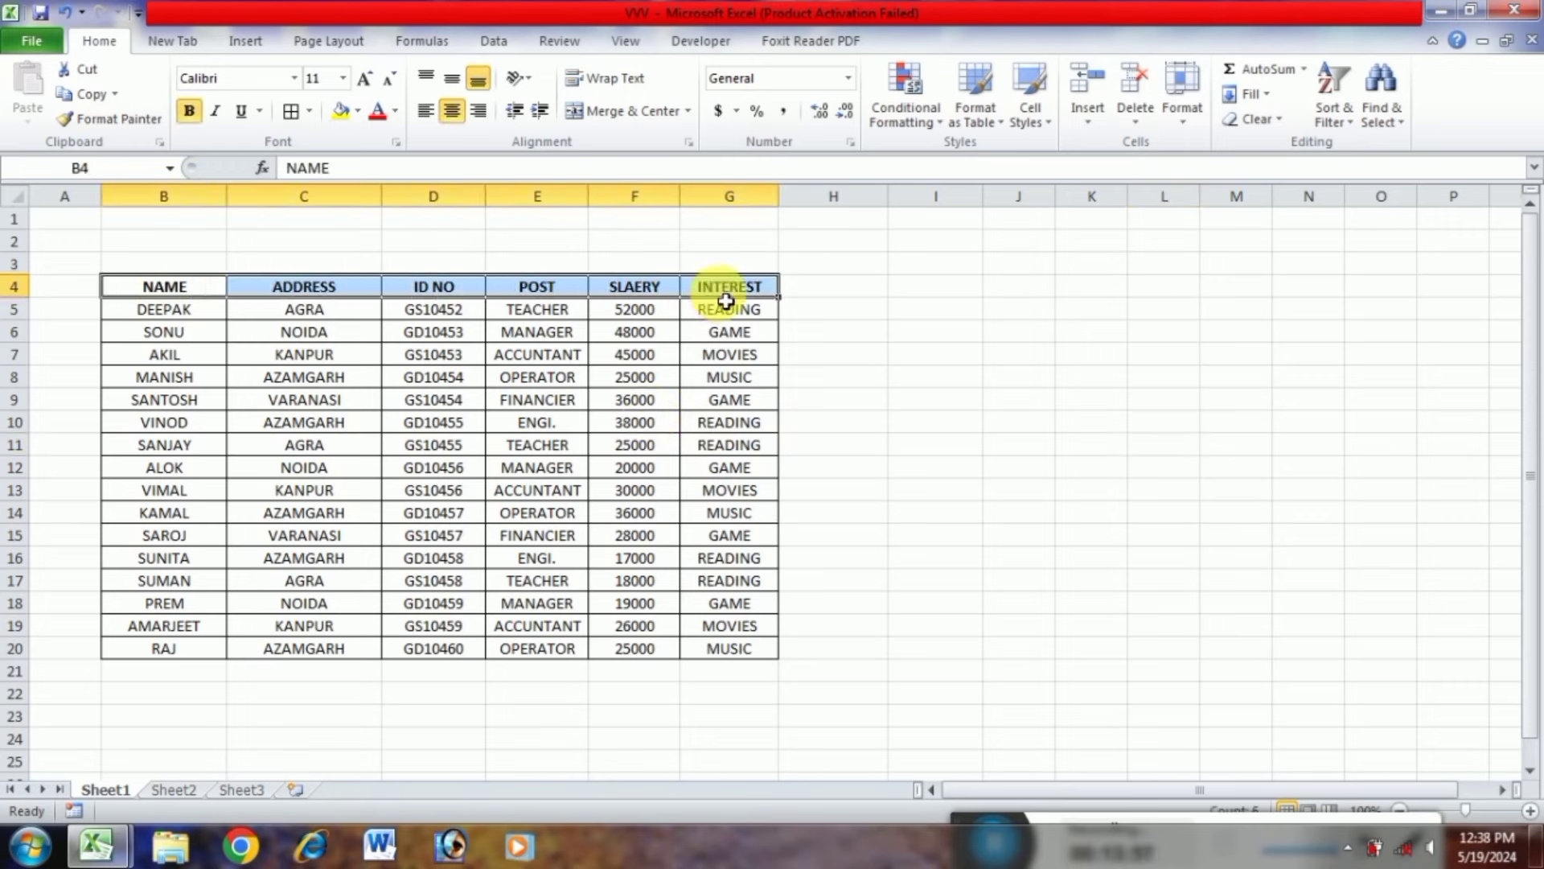
pyautogui.hotkey('ctrl', 'c')
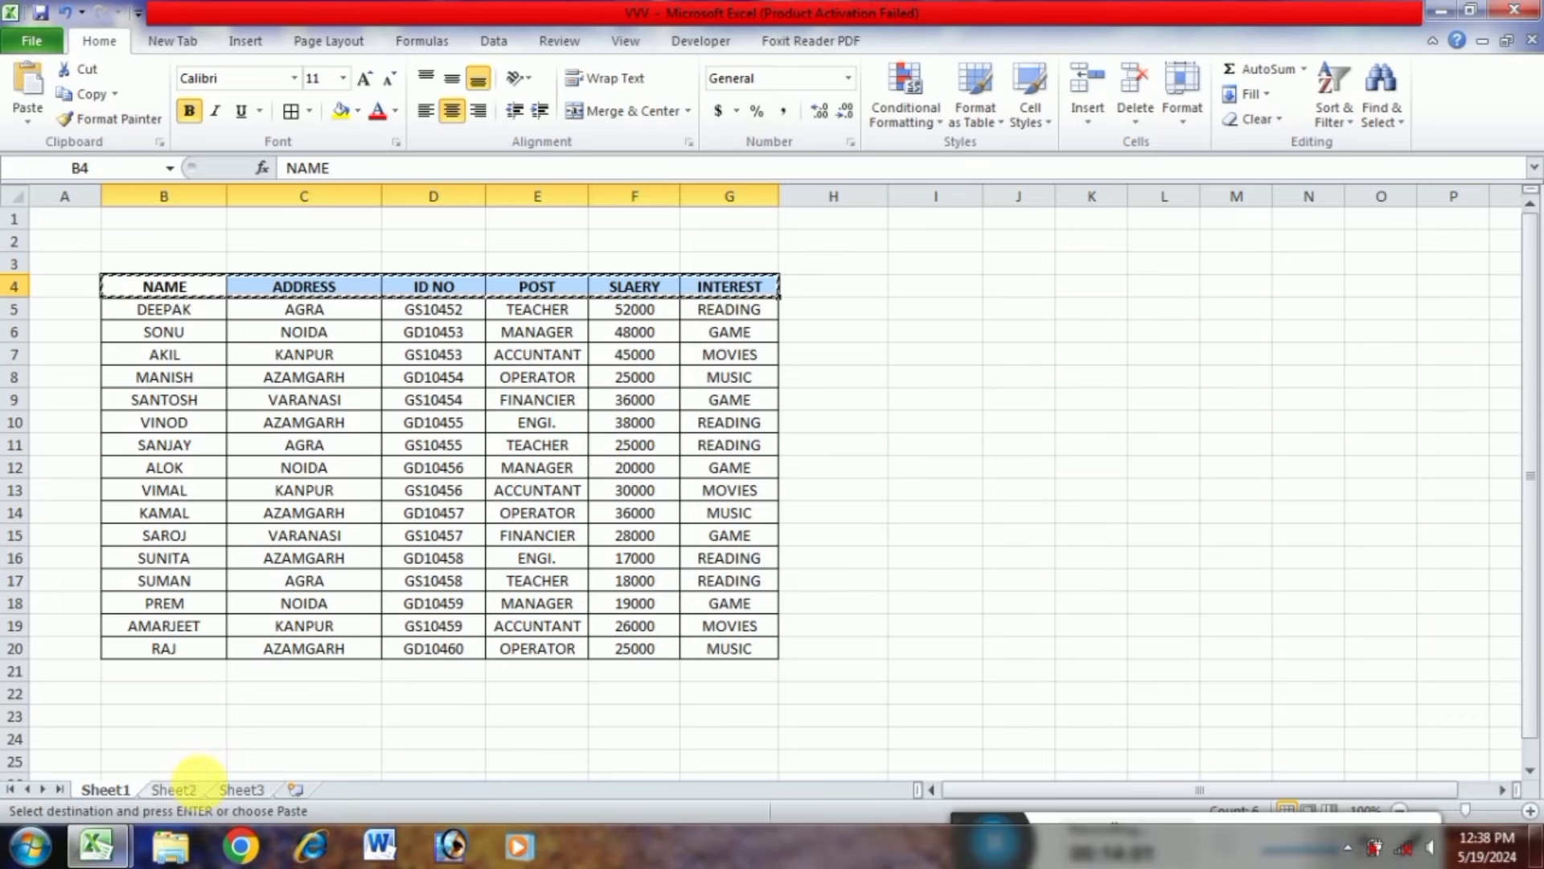
pyautogui.click(191, 790)
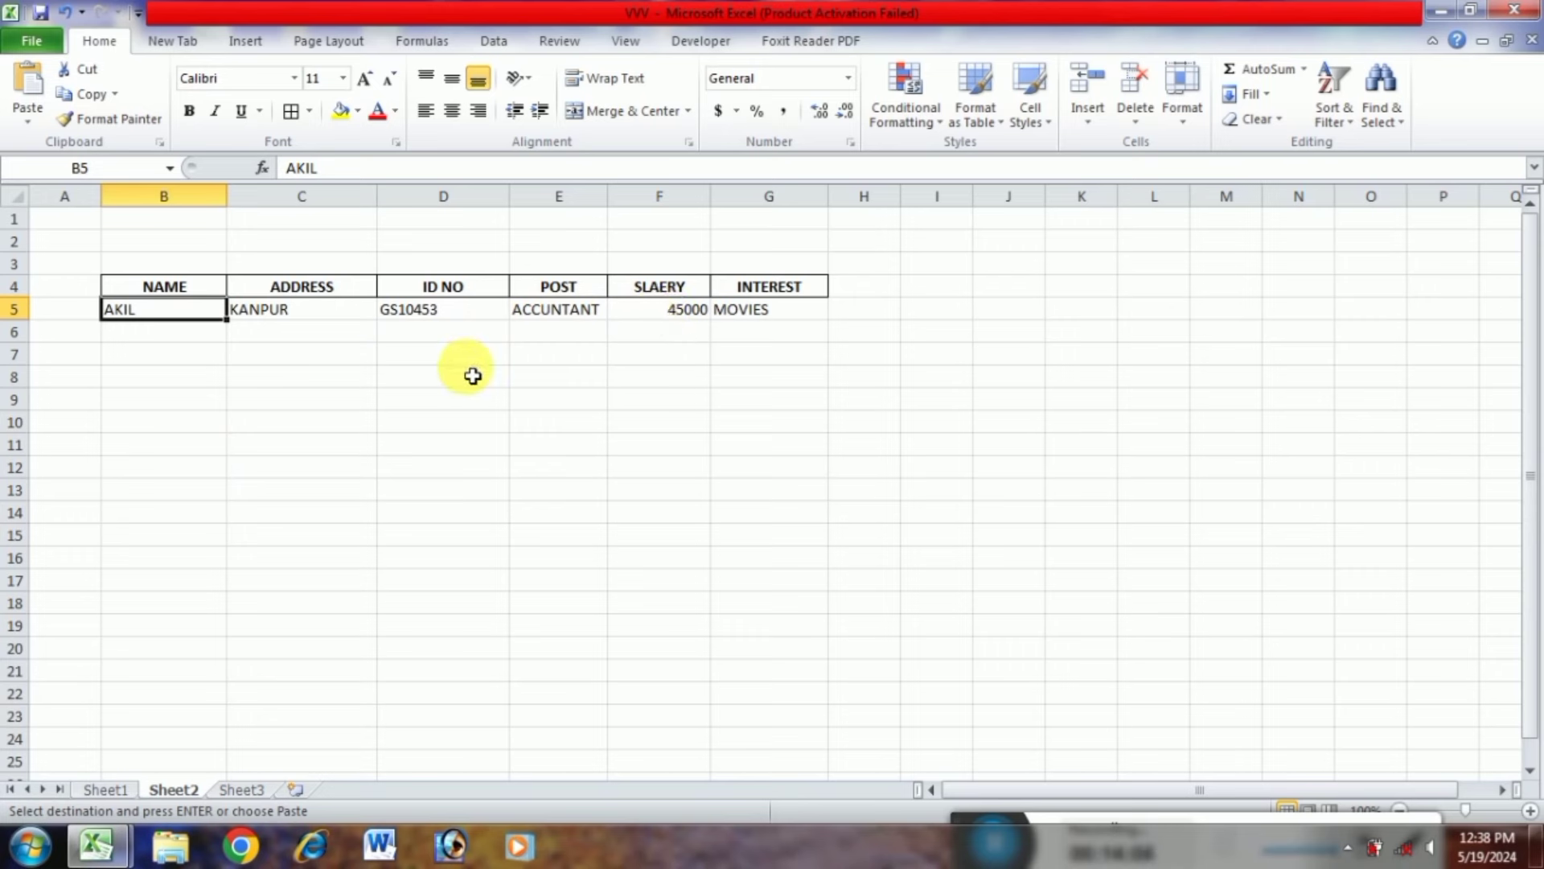
pyautogui.write('DEEP')
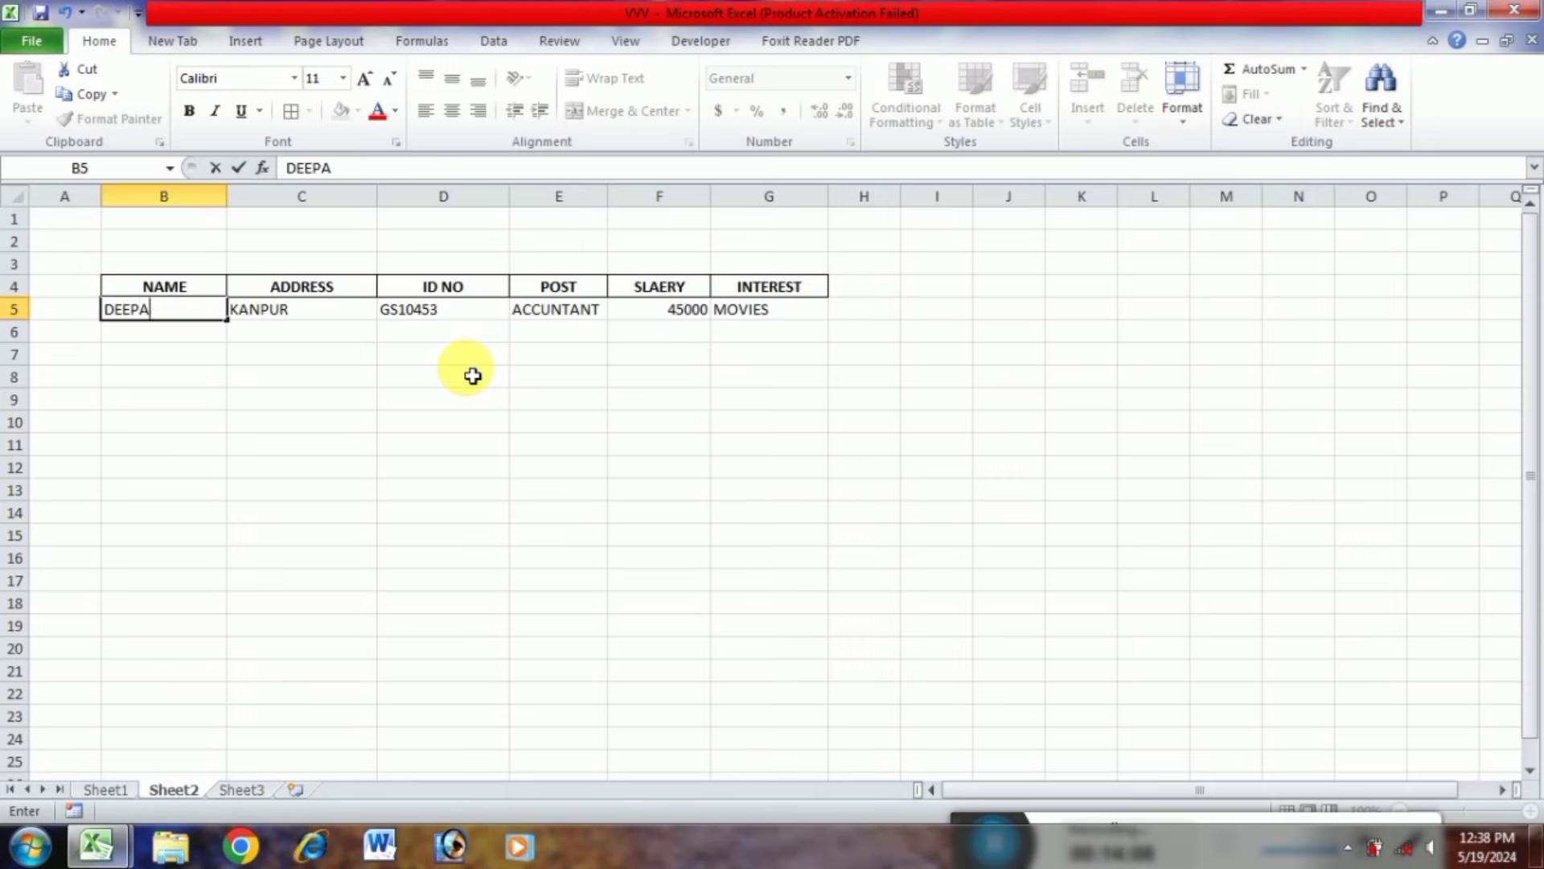
pyautogui.press('Return')
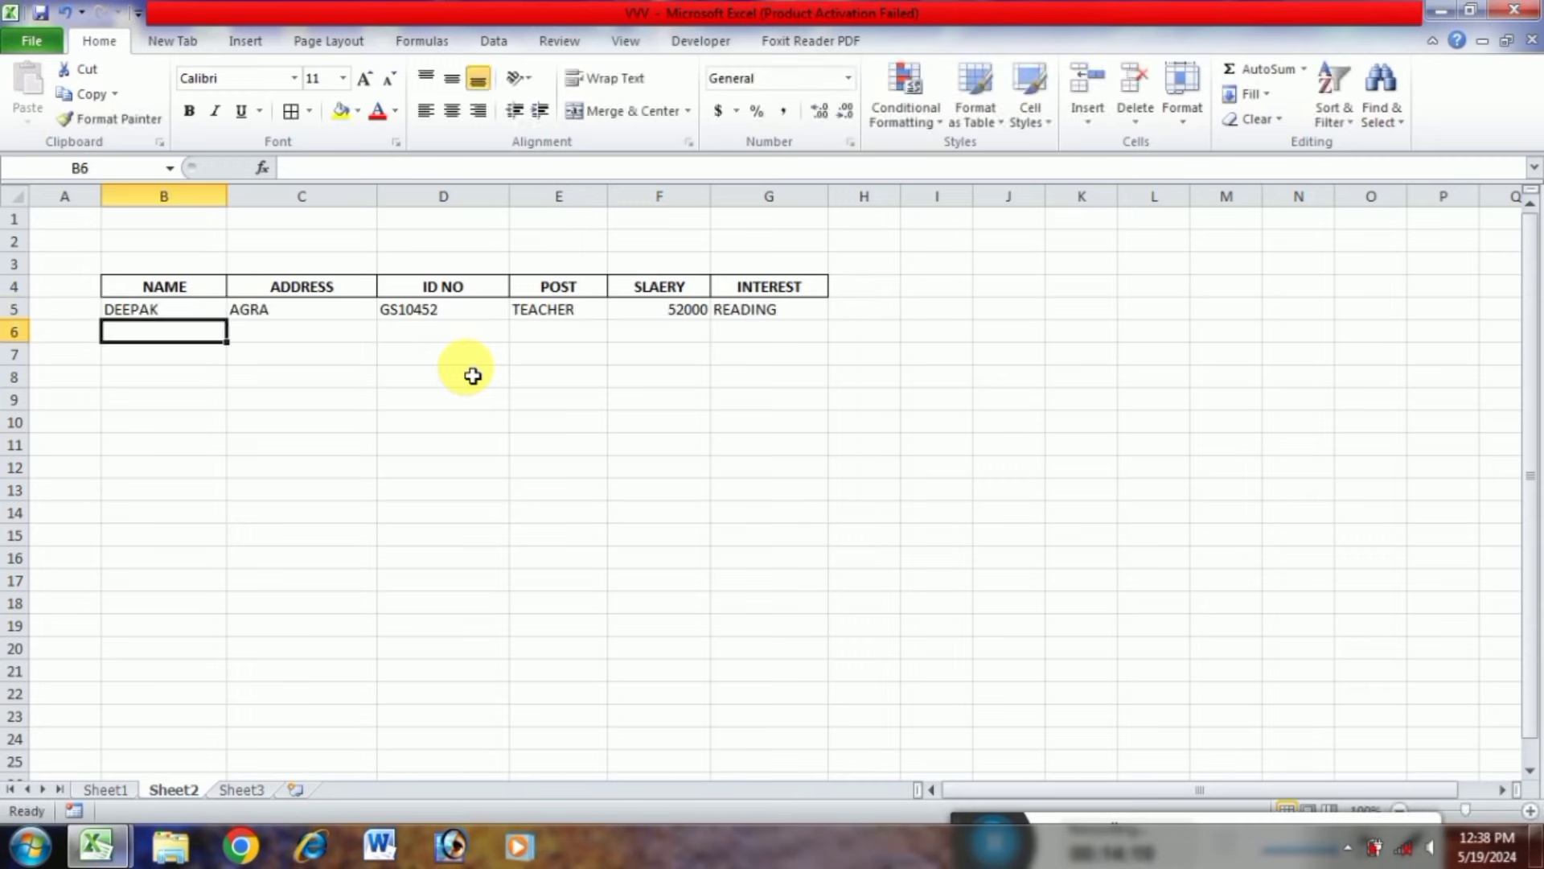
# Clear all contents and formatting of the old lookup table in B3:H8 on Sheet2
pyautogui.moveTo(893, 378); pyautogui.dragTo(176, 275)
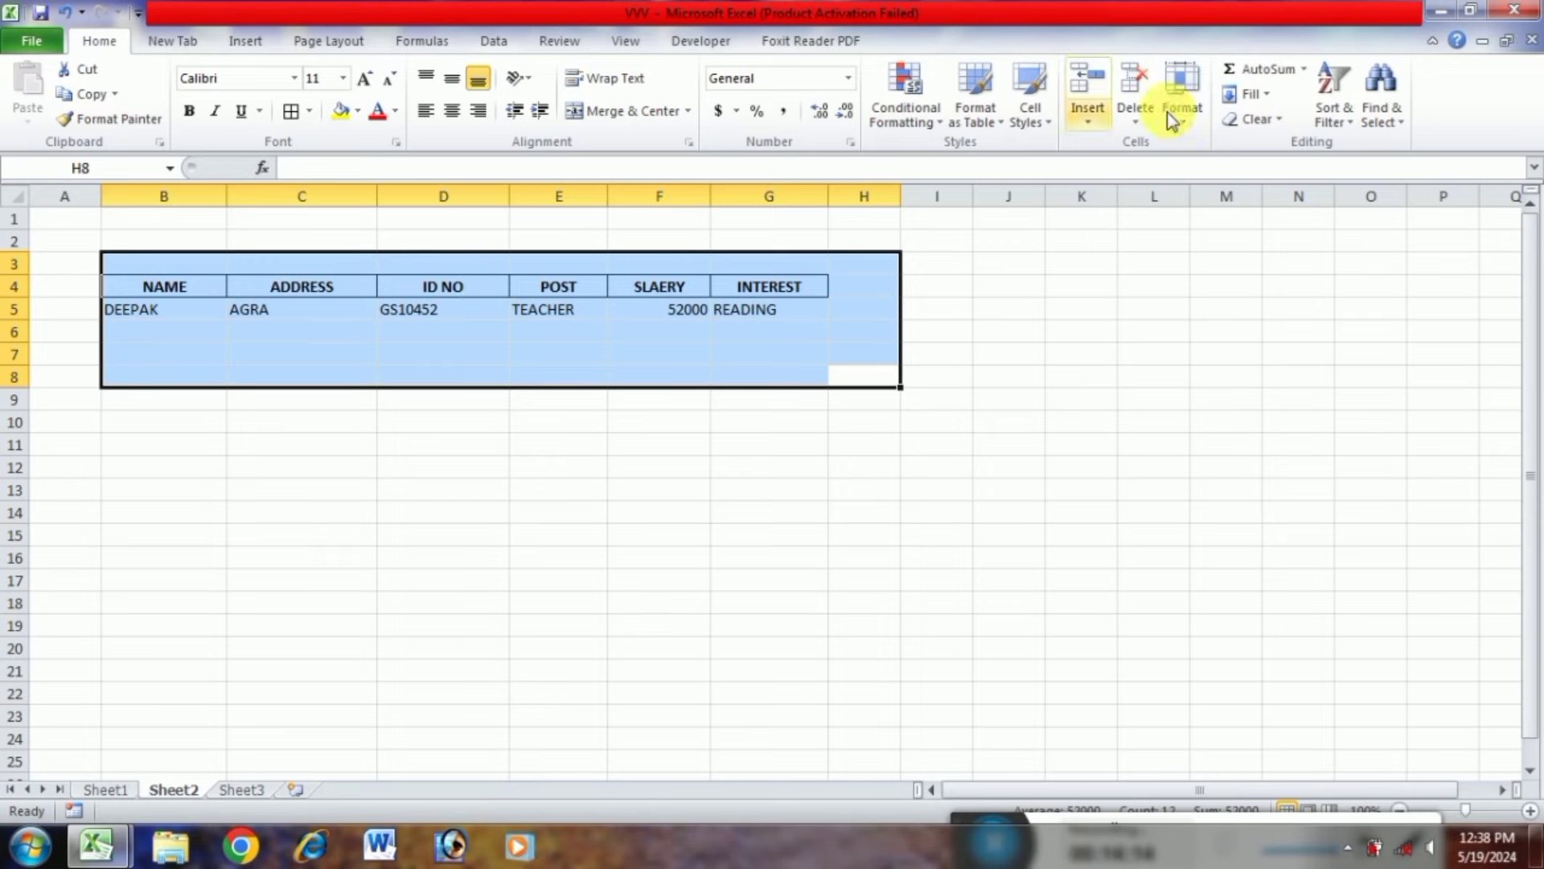
pyautogui.click(1254, 120)
pyautogui.click(1277, 147)
pyautogui.click(1005, 377)
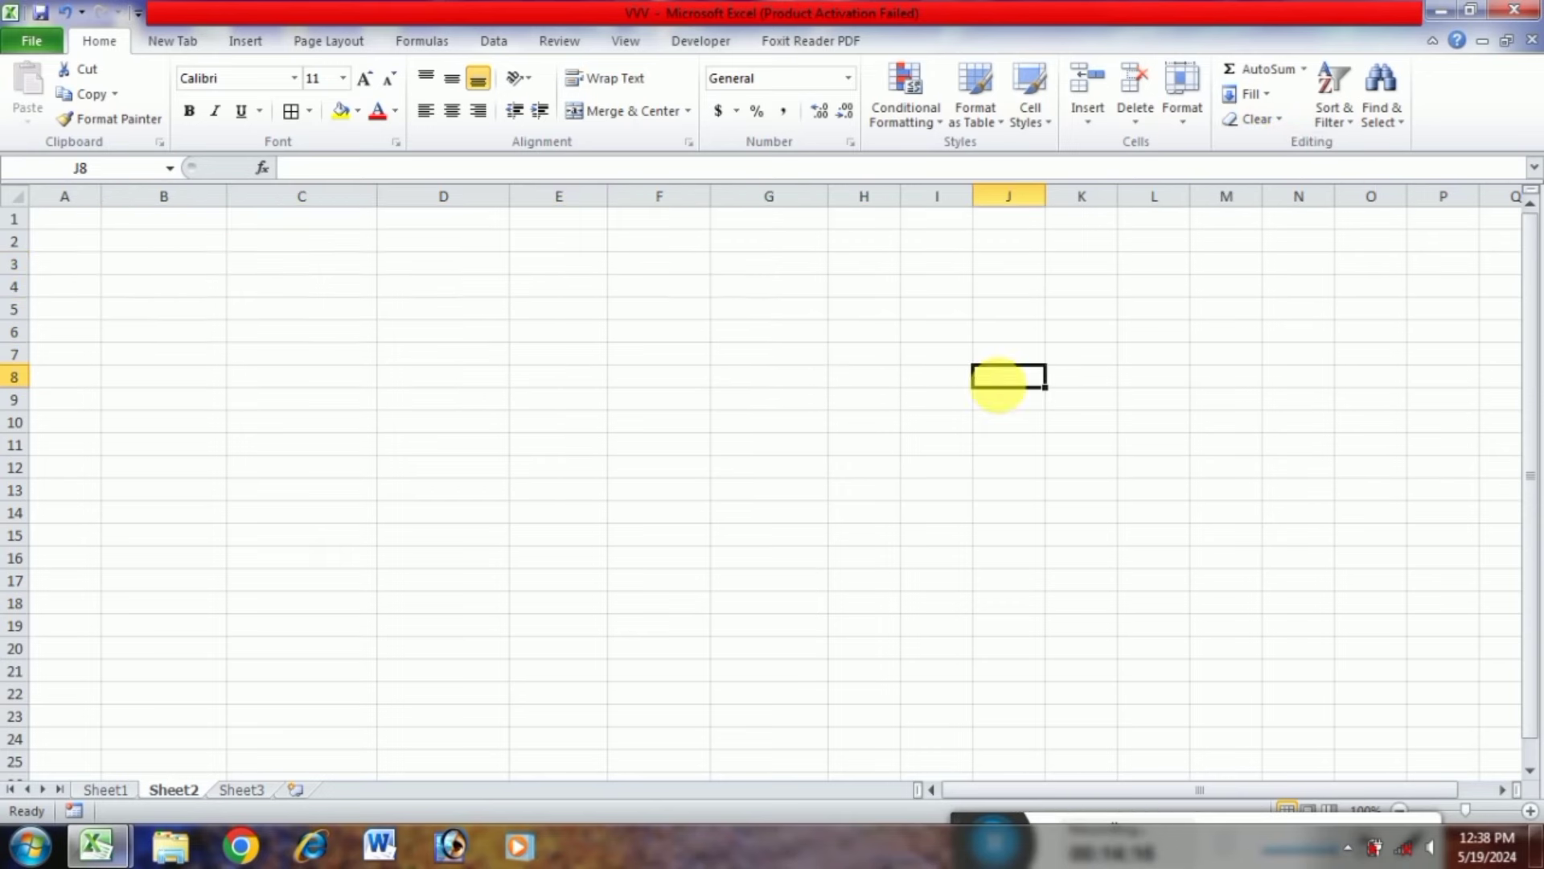
# Copy the header row B4:G4 from Sheet1 and paste it into Sheet2 starting at B4
pyautogui.click(107, 790)
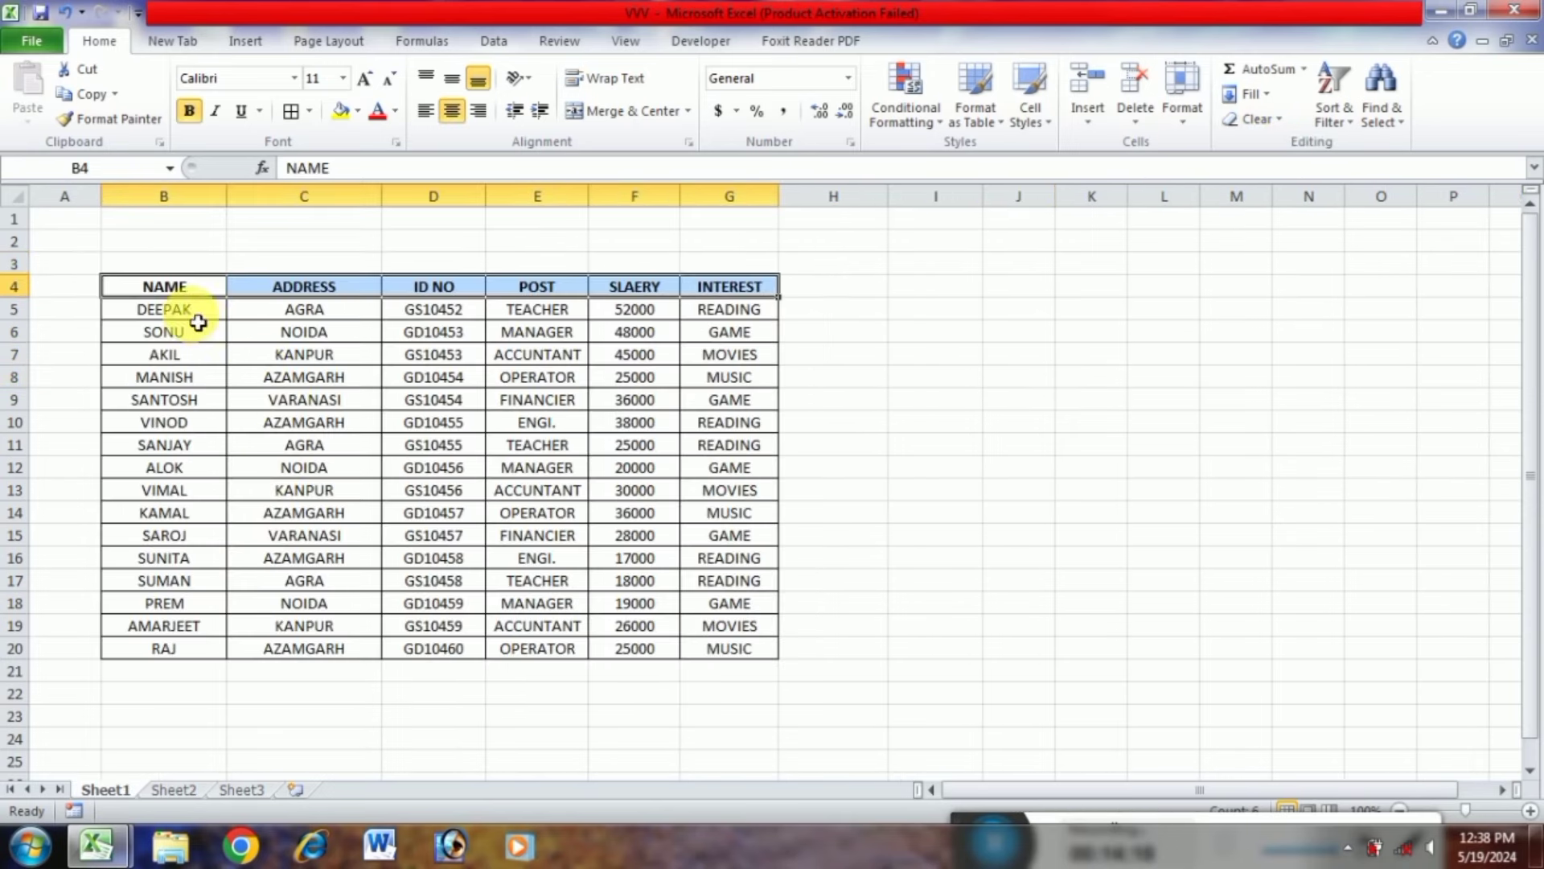
pyautogui.click(136, 291)
pyautogui.moveTo(142, 297); pyautogui.dragTo(749, 297)
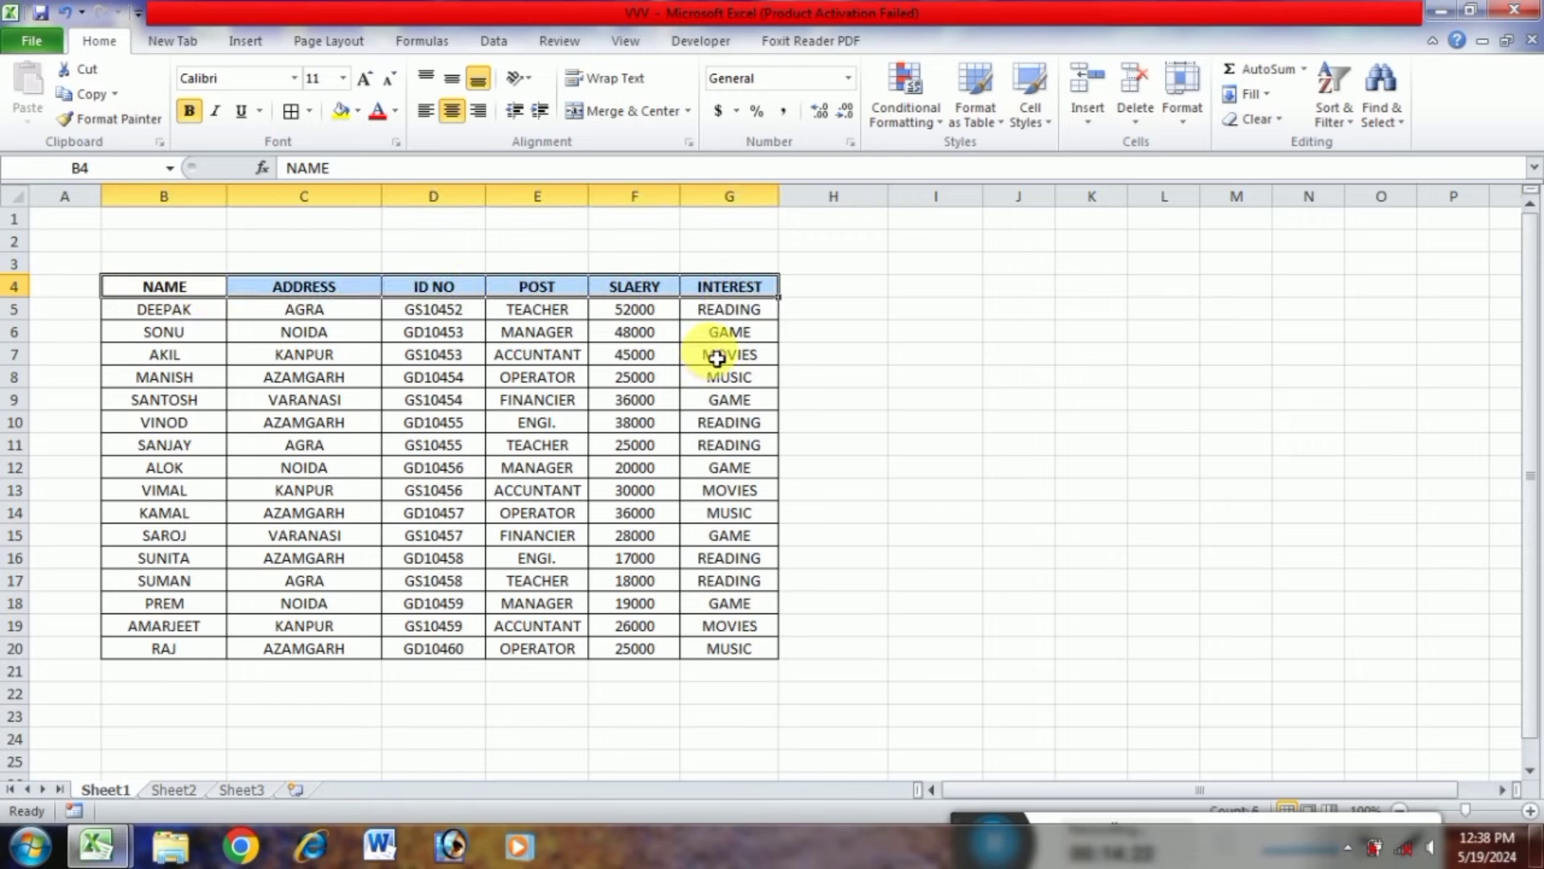
pyautogui.hotkey('ctrl', 'c')
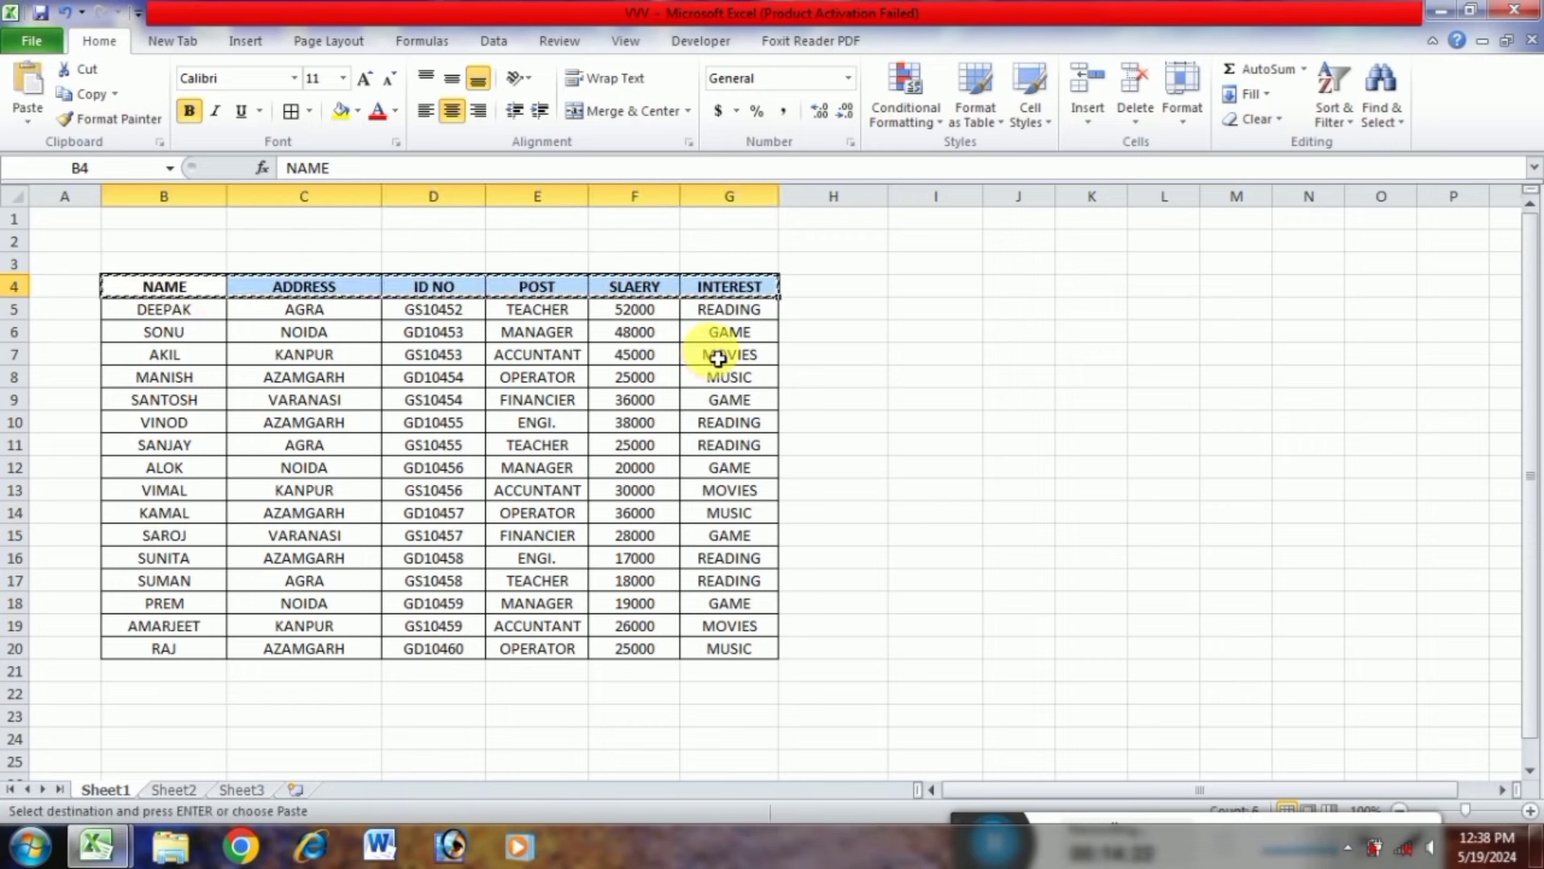
pyautogui.click(172, 790)
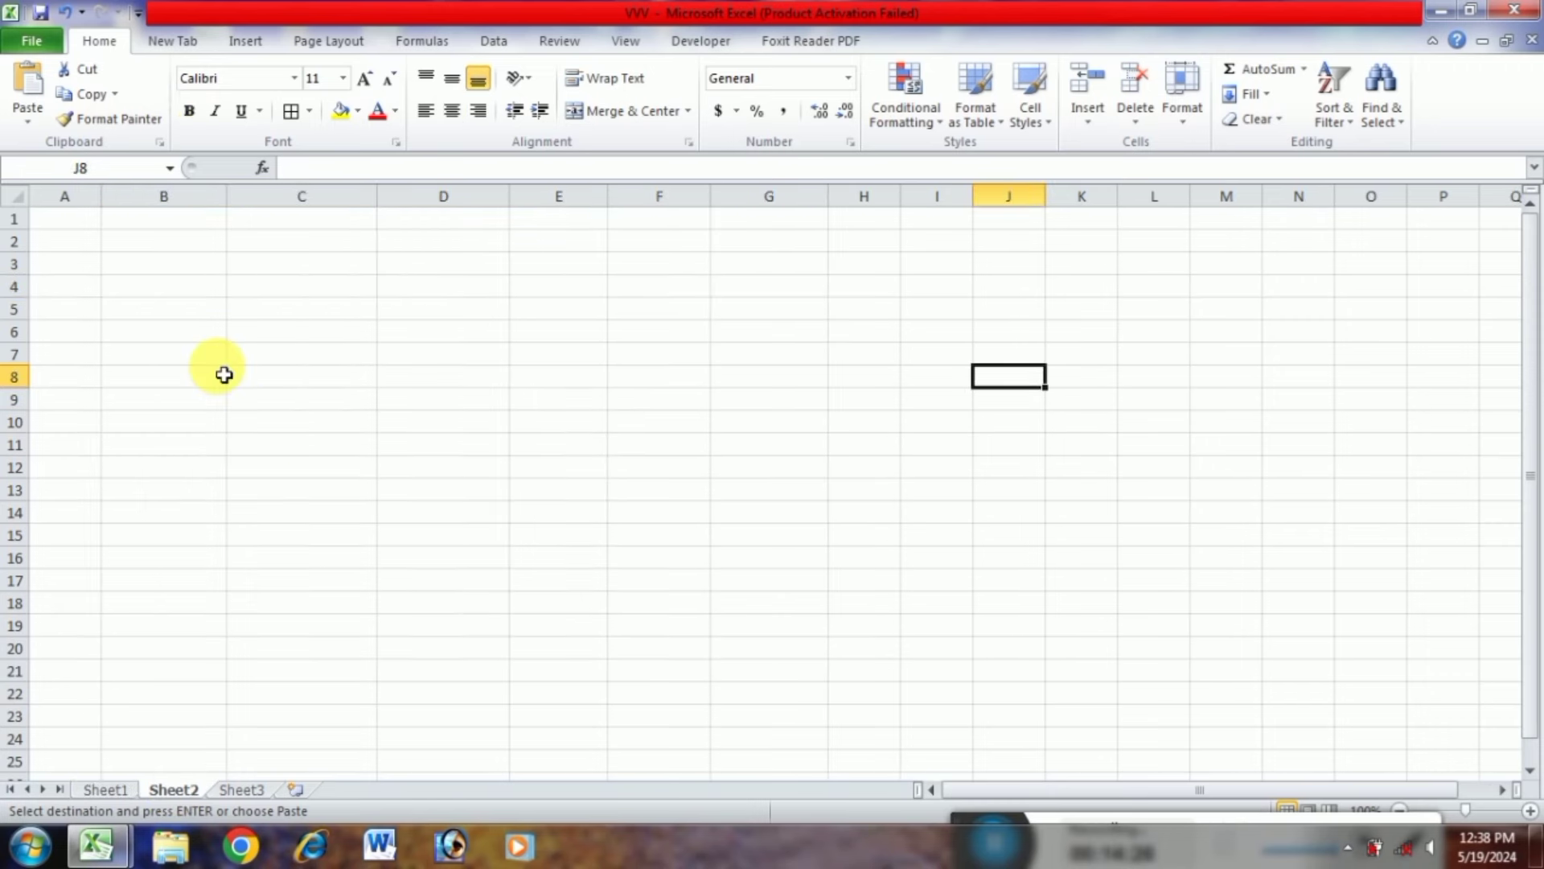
pyautogui.click(197, 291)
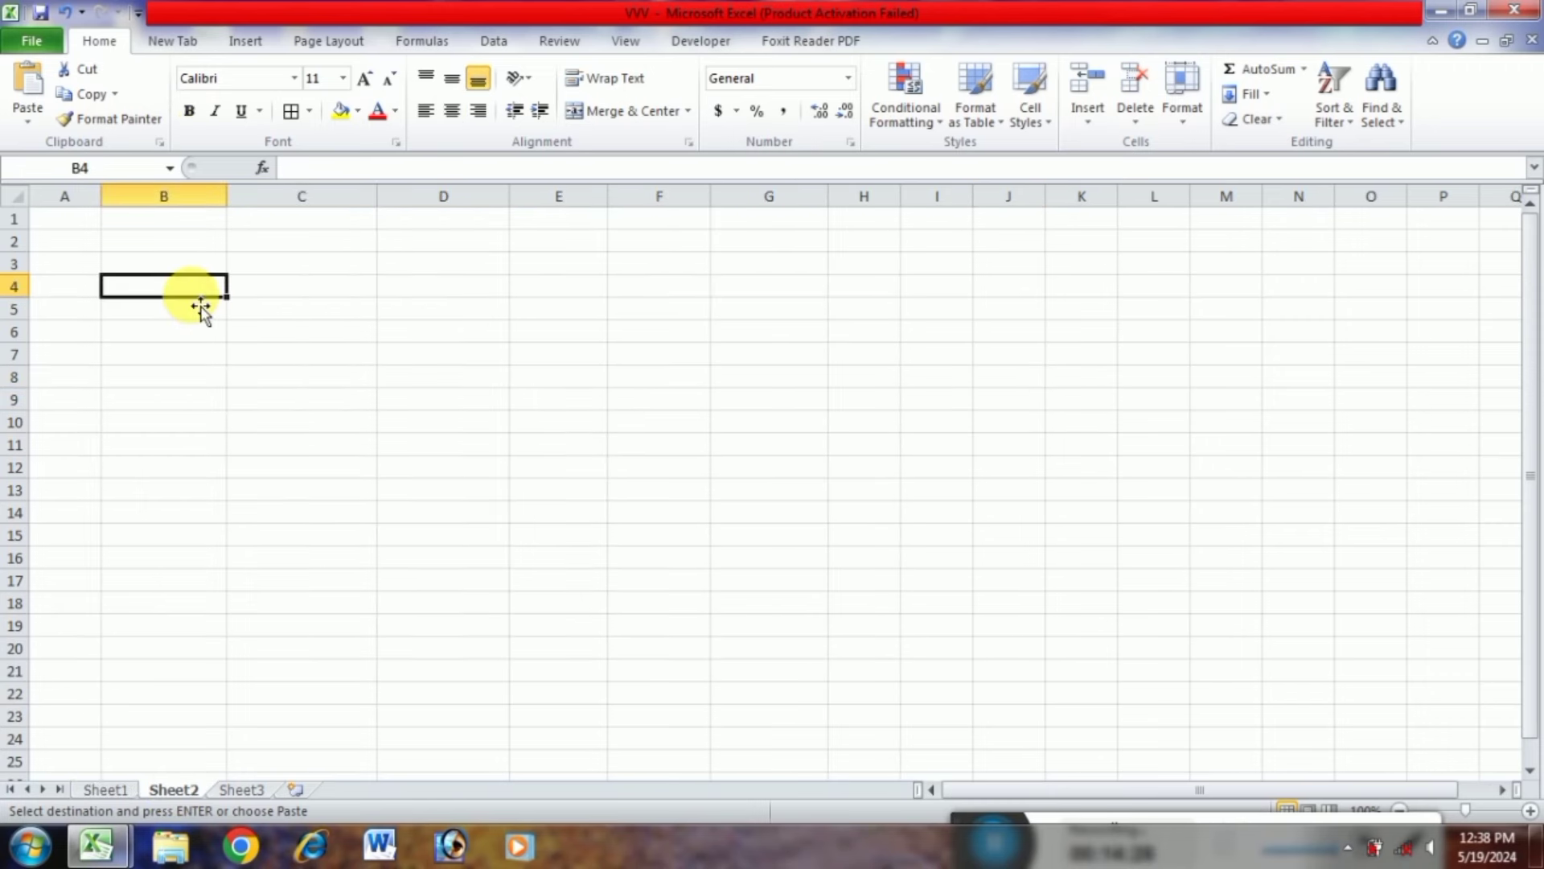
pyautogui.press('Return')
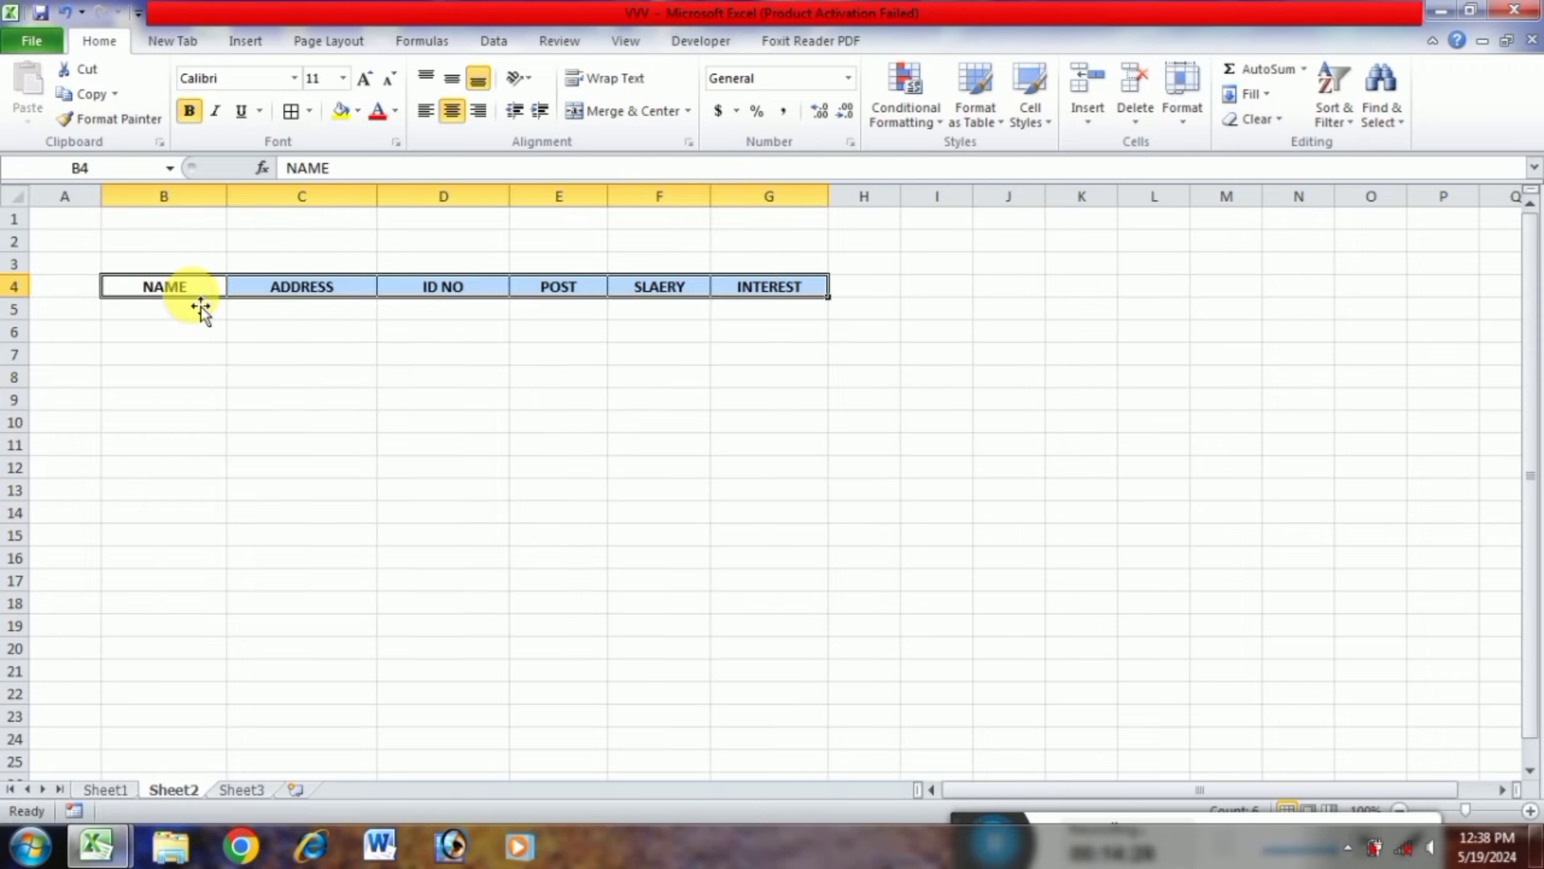
pyautogui.click(681, 354)
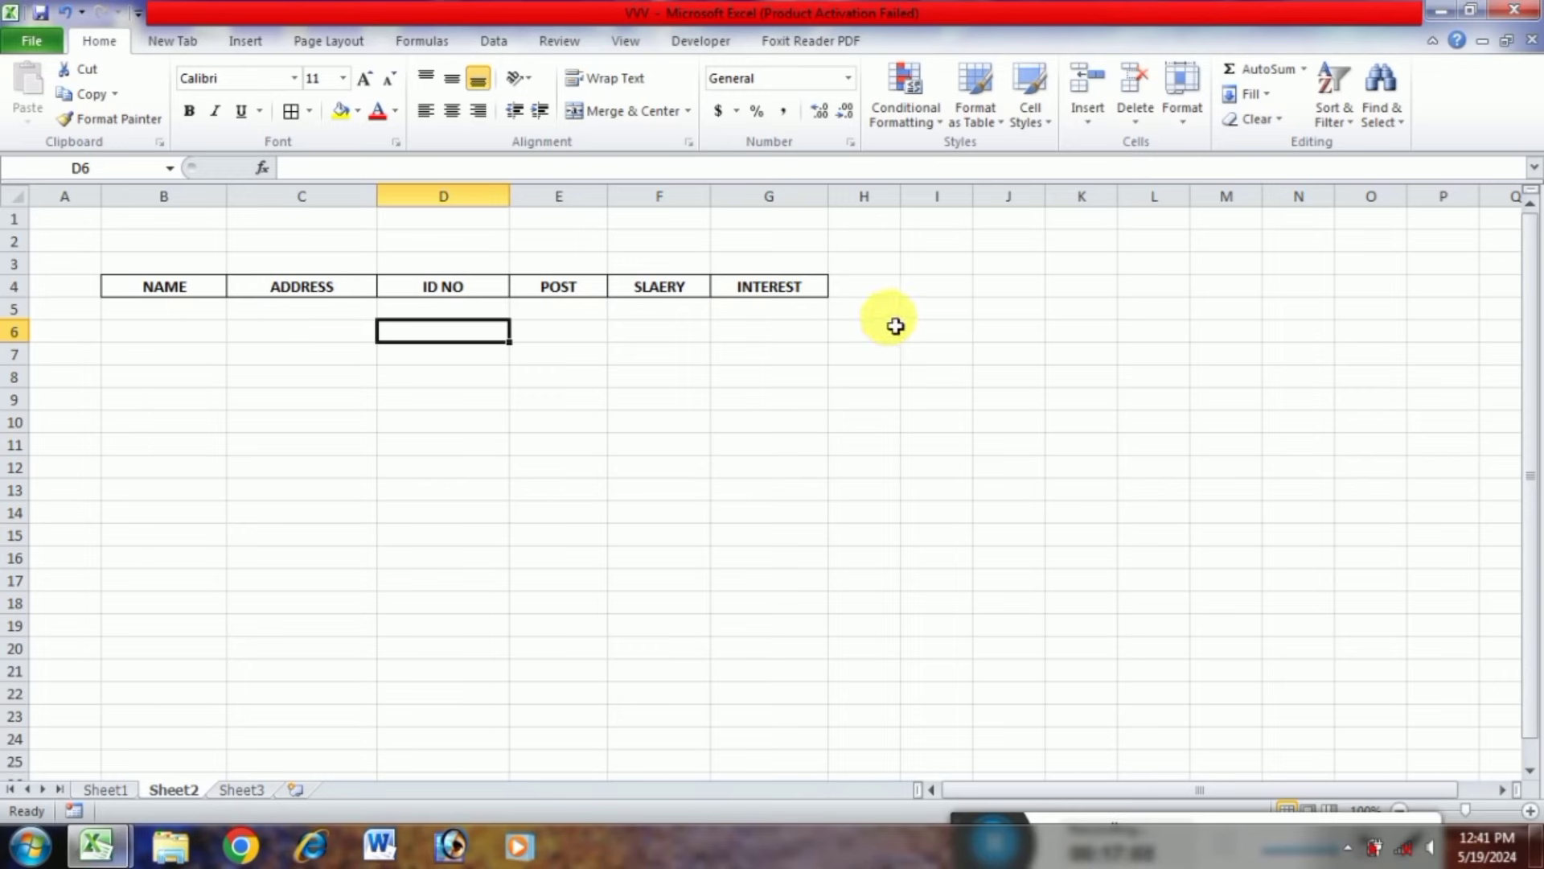
# Begin a VLOOKUP formula for C5:G5 on Sheet2, with B5 as lookup value and Sheet1!B4:G20 as table array
pyautogui.click(293, 313)
pyautogui.moveTo(382, 320); pyautogui.dragTo(759, 317)
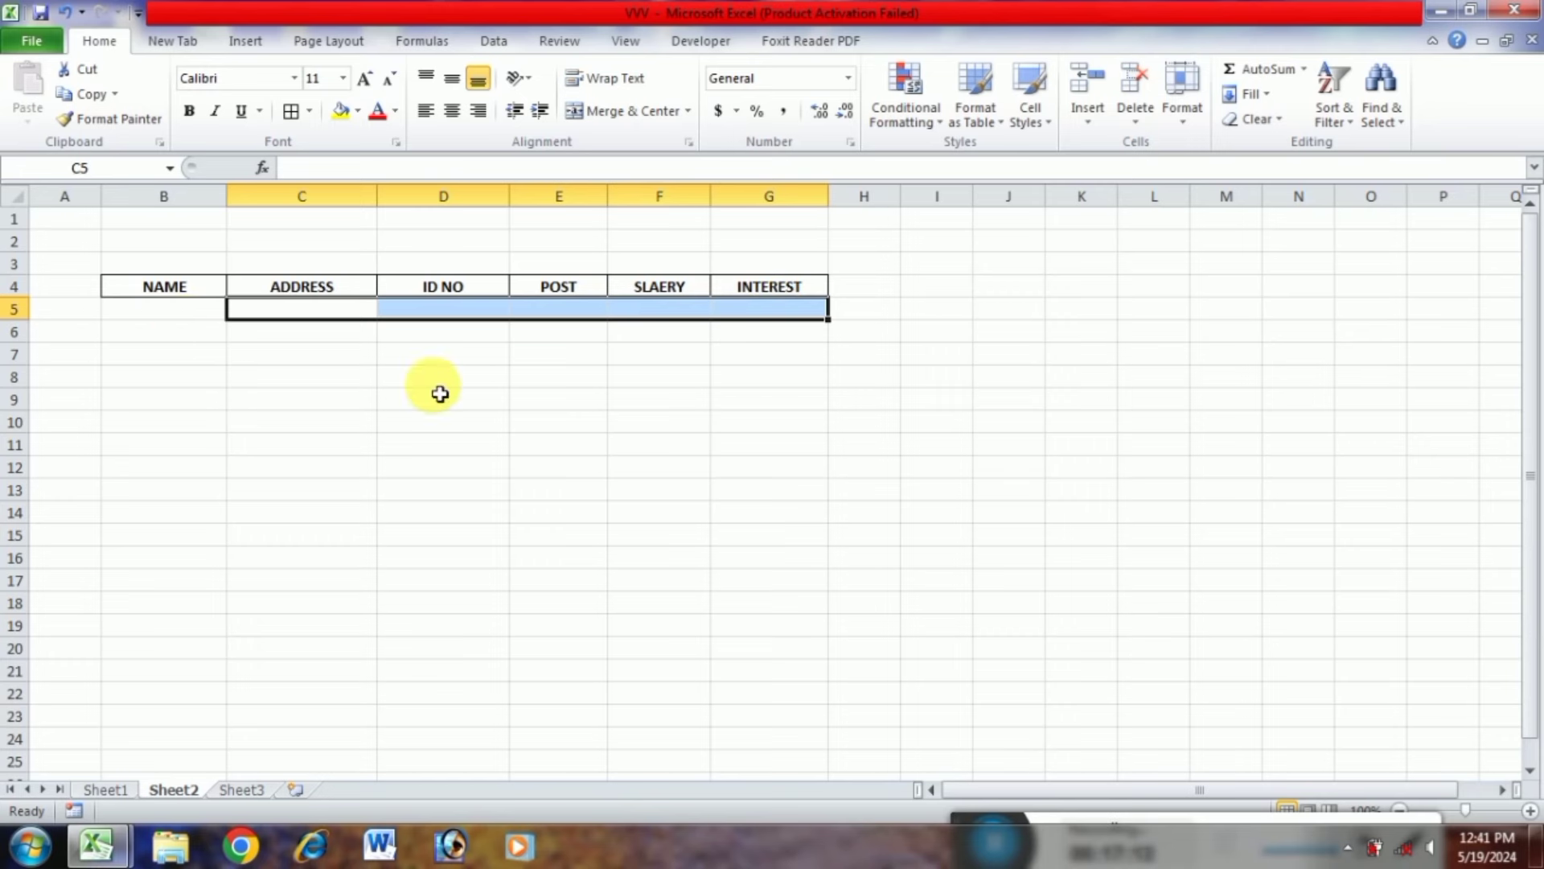
pyautogui.write('=')
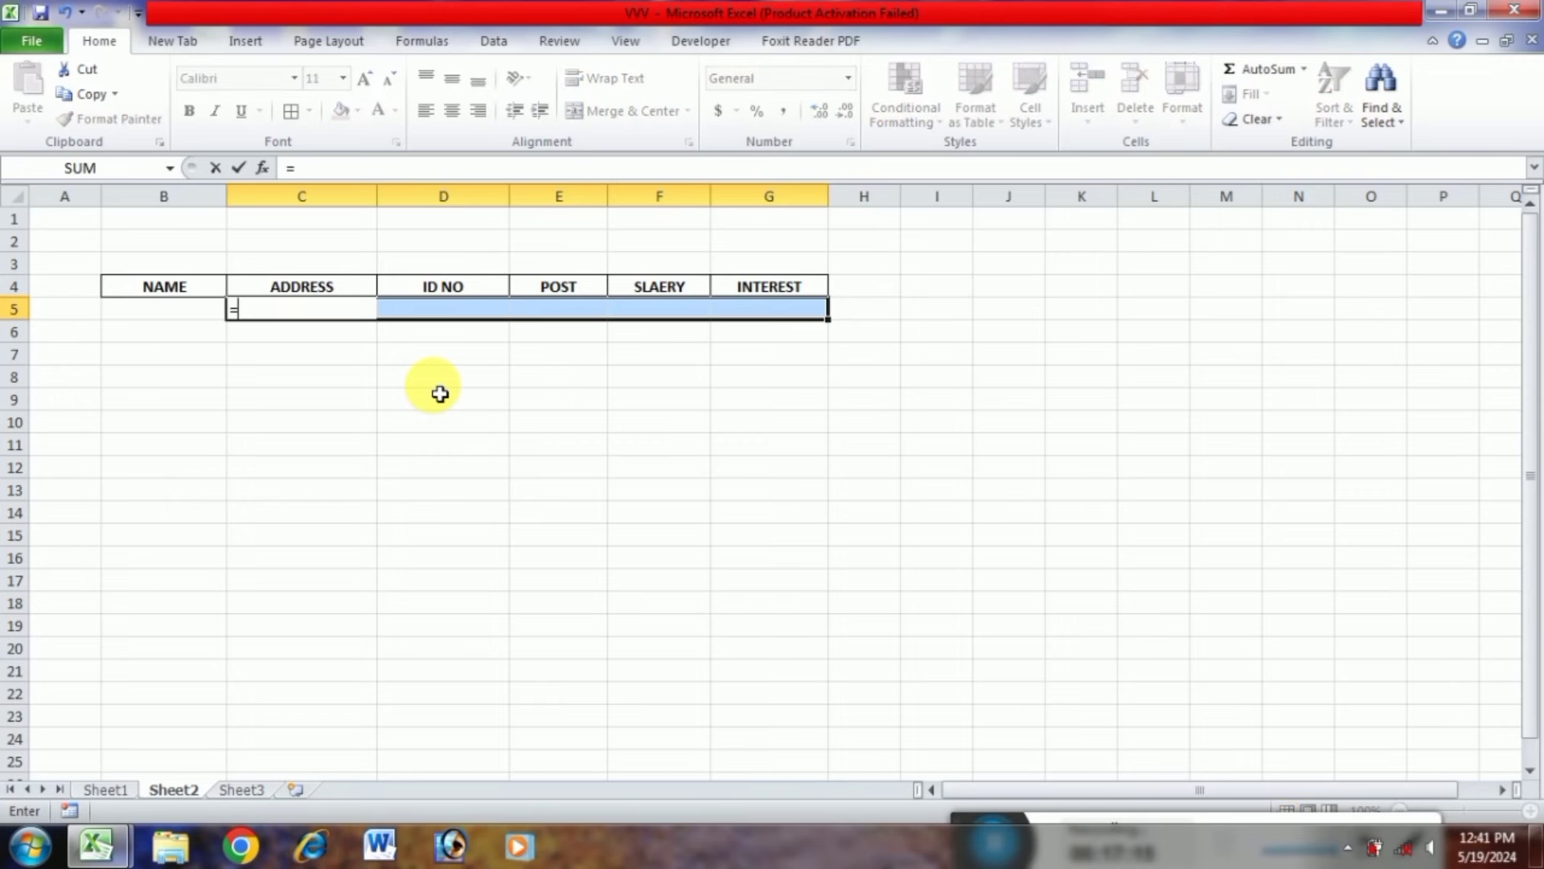
pyautogui.write('VLOO')
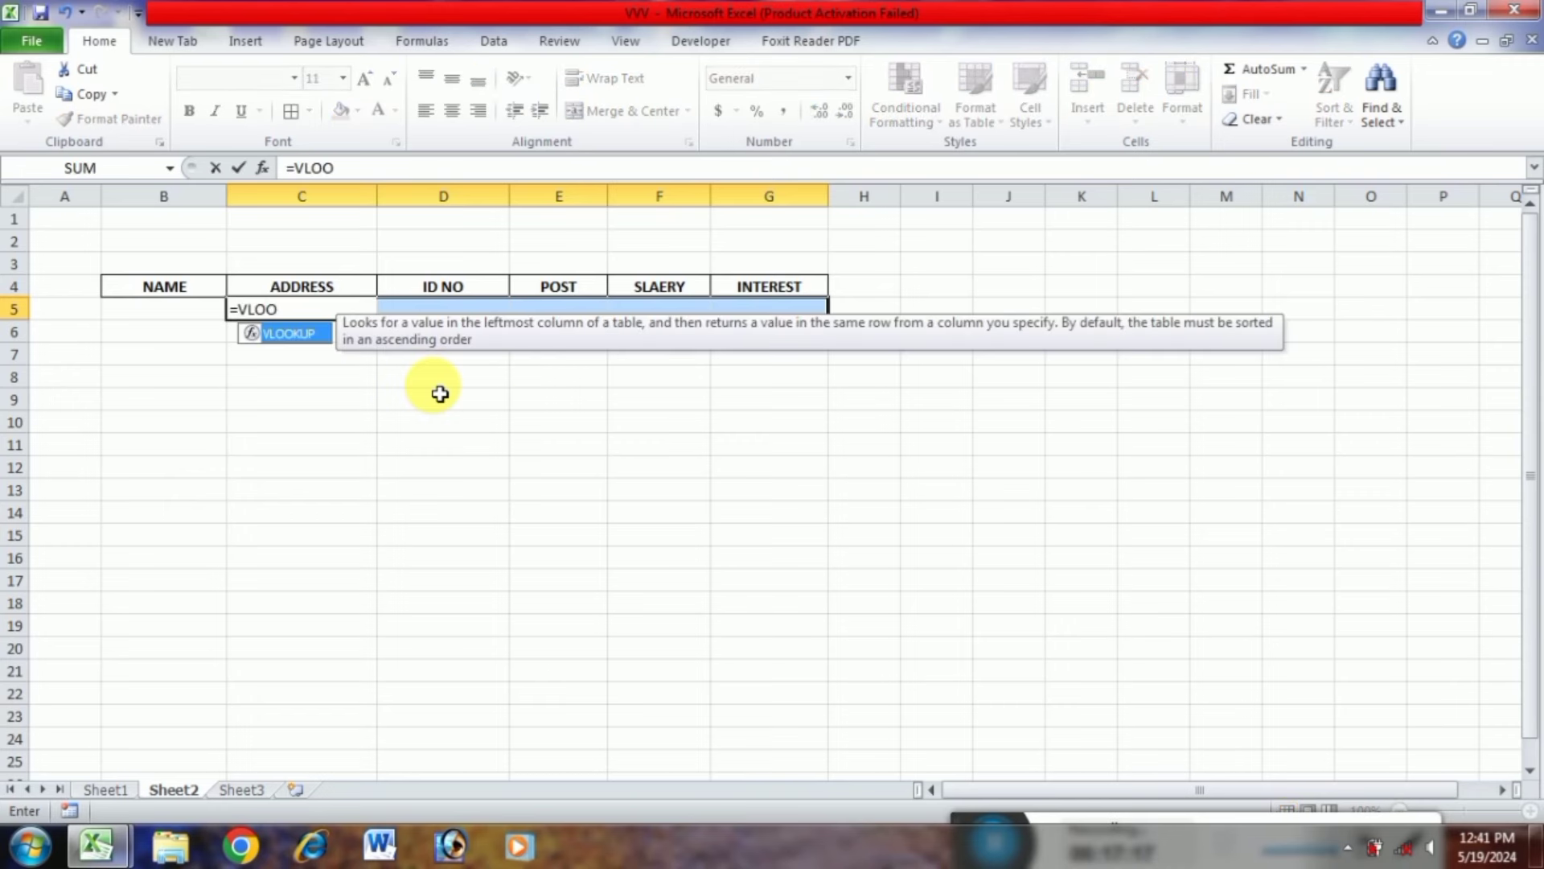
pyautogui.press('Tab')
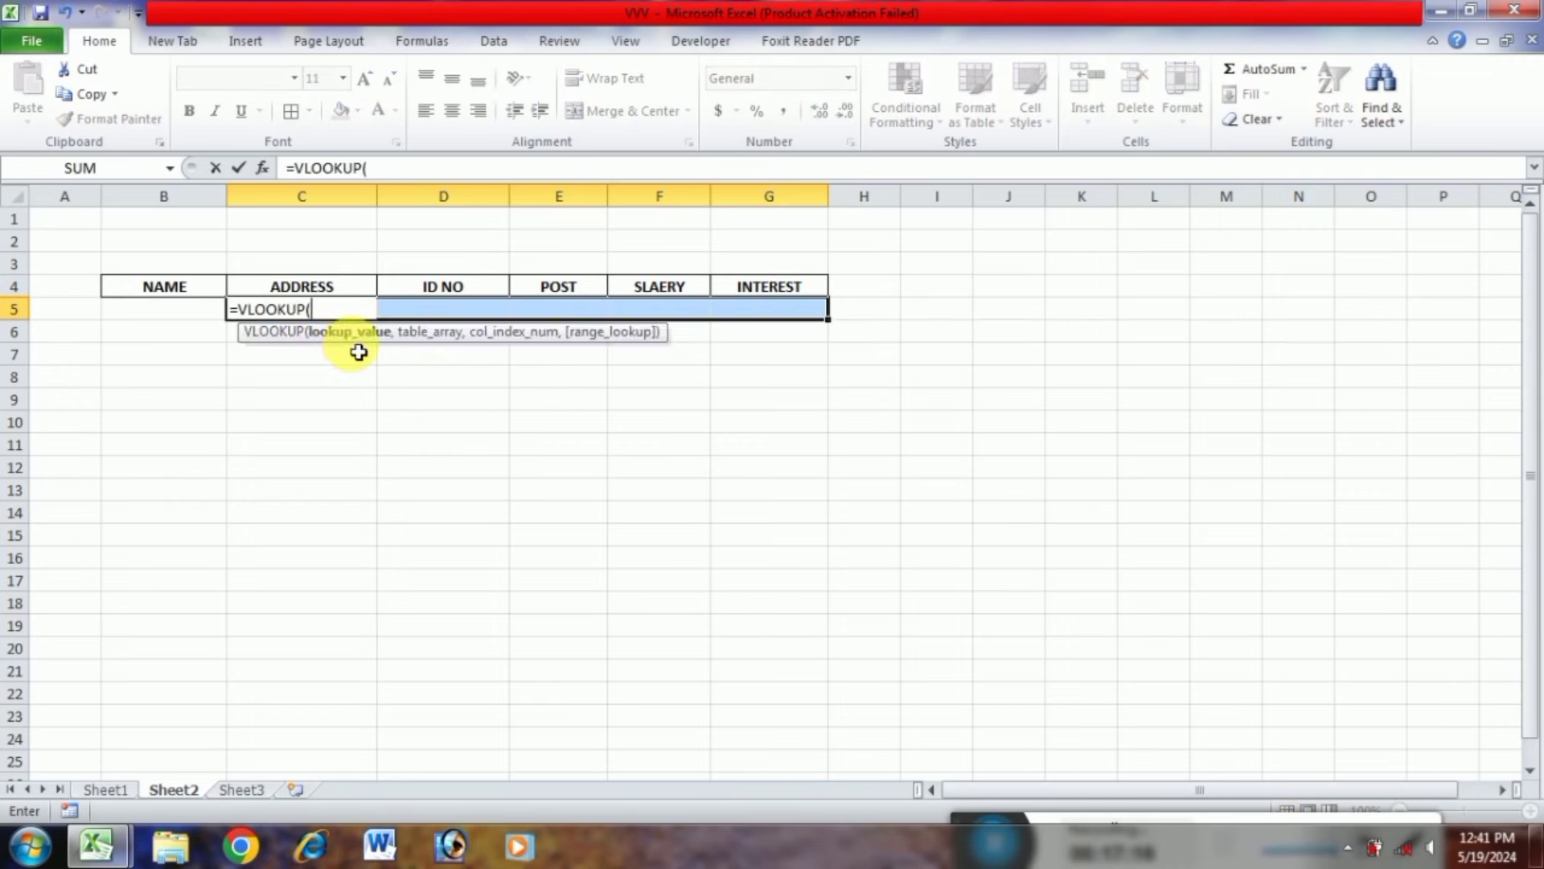
pyautogui.click(175, 315)
pyautogui.write(',')
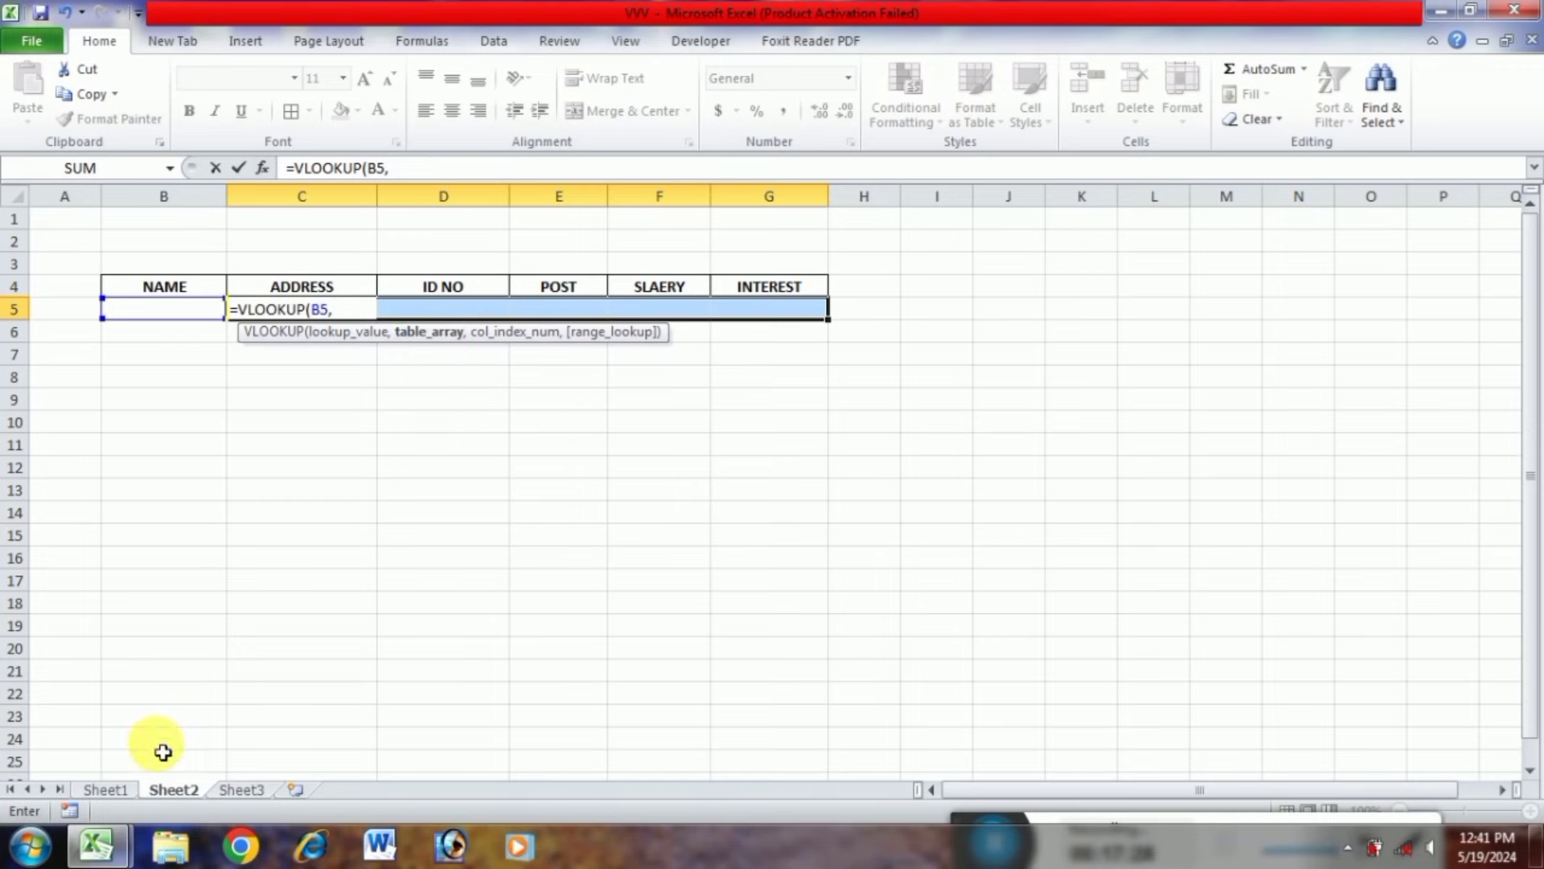
pyautogui.click(118, 790)
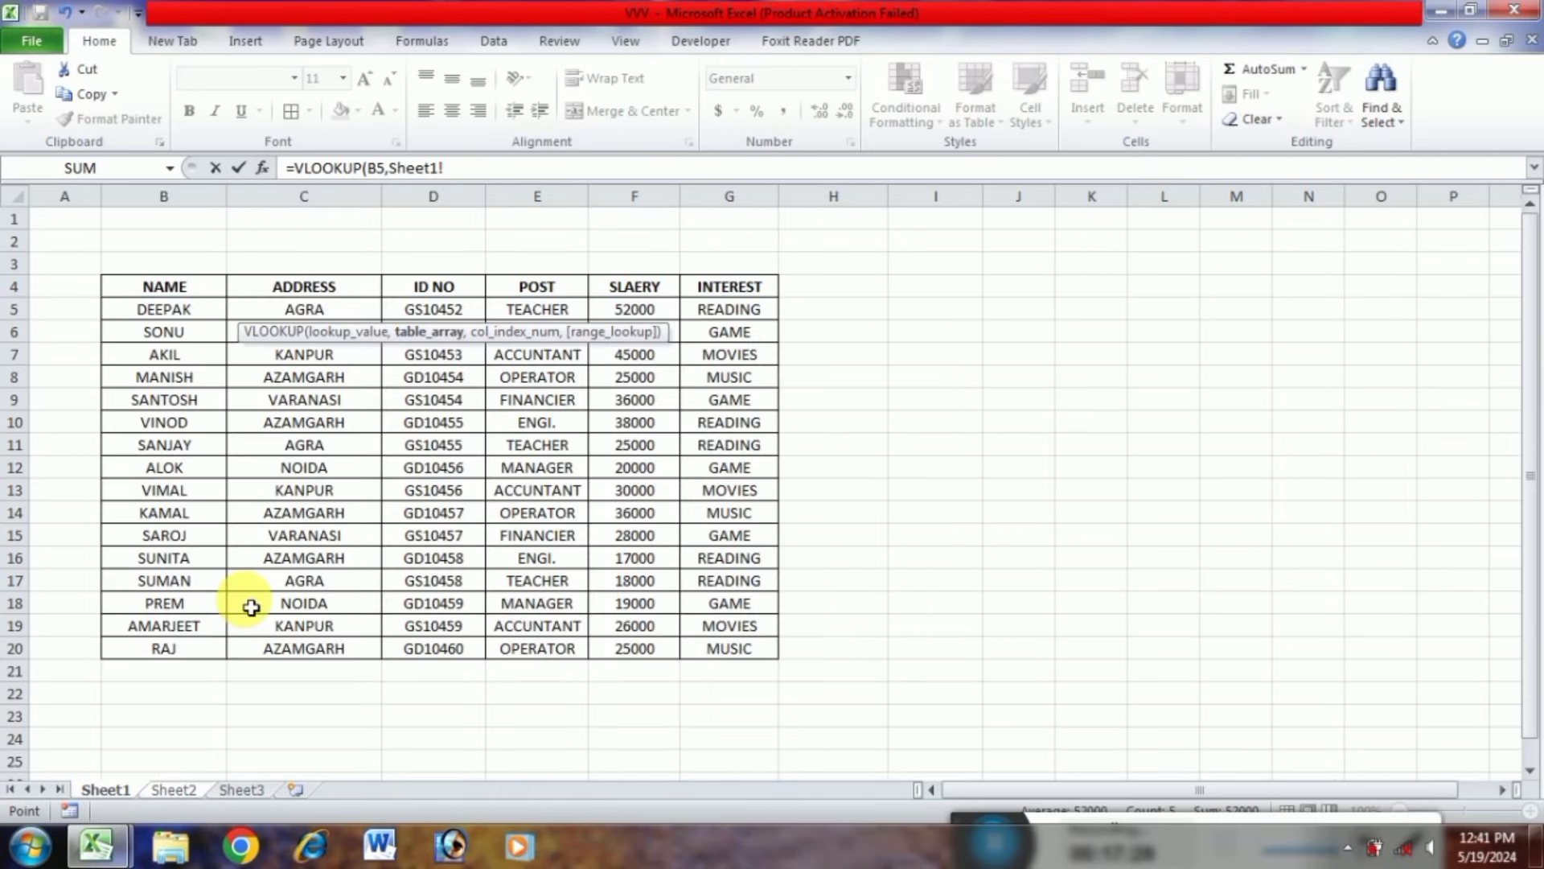
pyautogui.moveTo(159, 294); pyautogui.dragTo(750, 651)
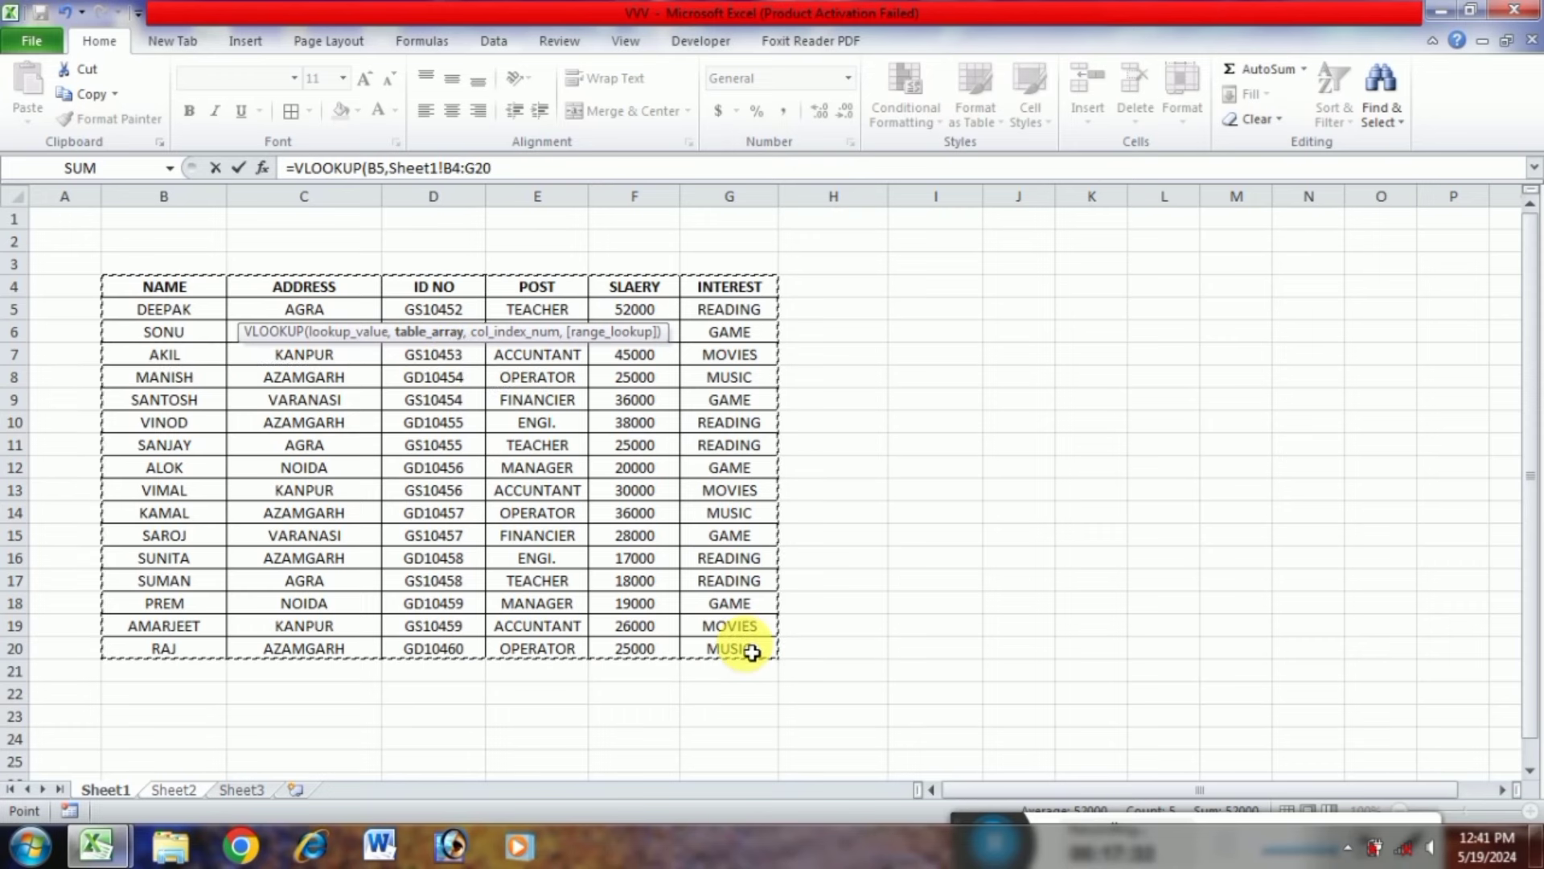
pyautogui.write(',')
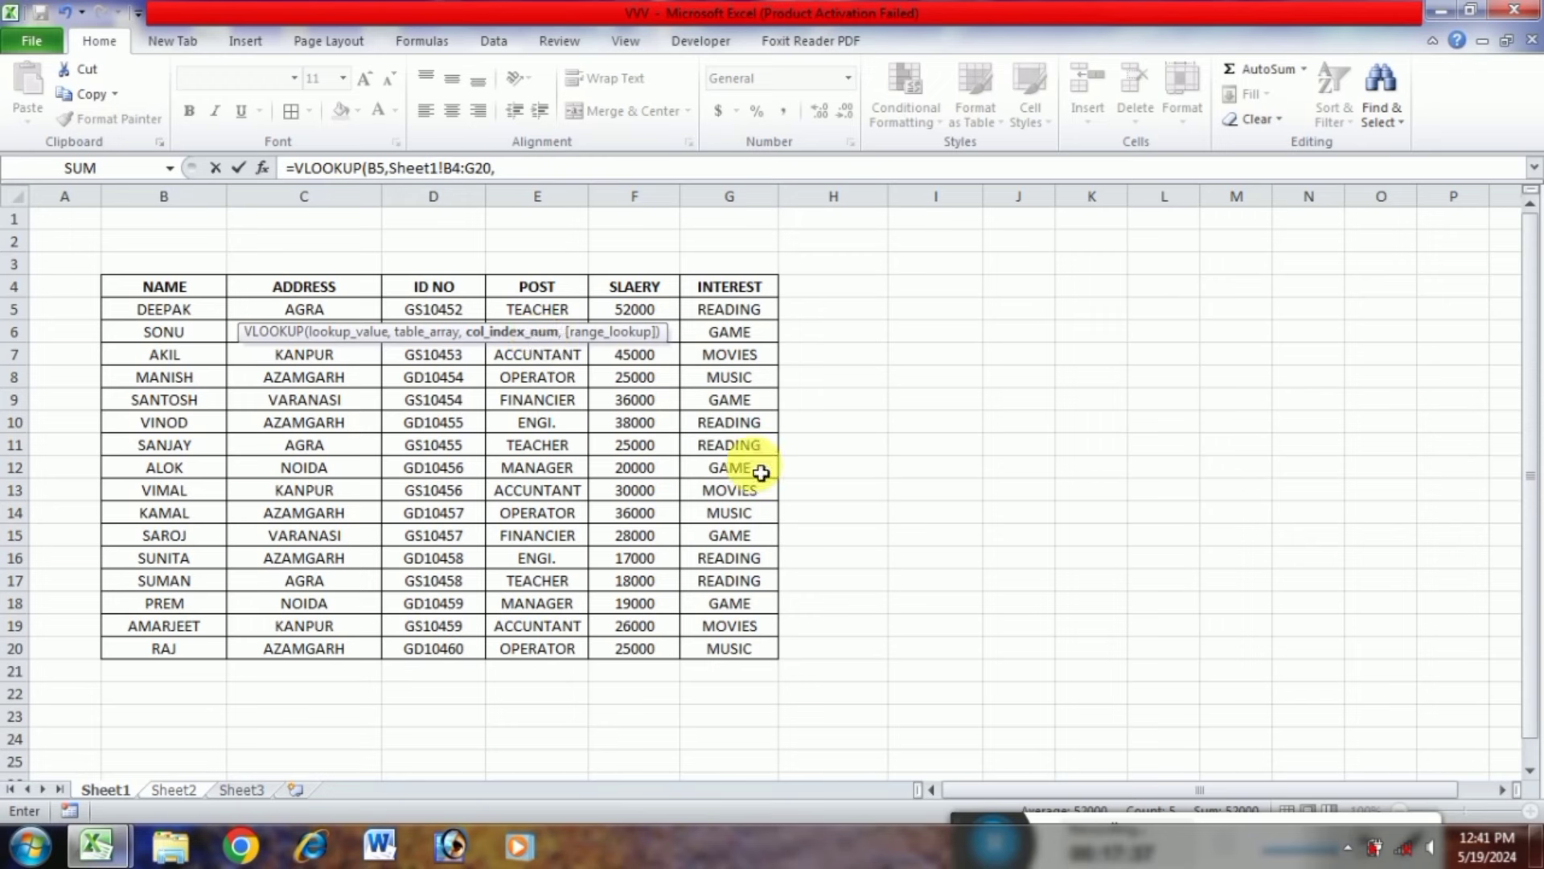
# Complete the VLOOKUP with COLUMNS(Sheet1!B4:C4) as column index and 0 for exact match, filling it across C5:G5
pyautogui.write('COL')
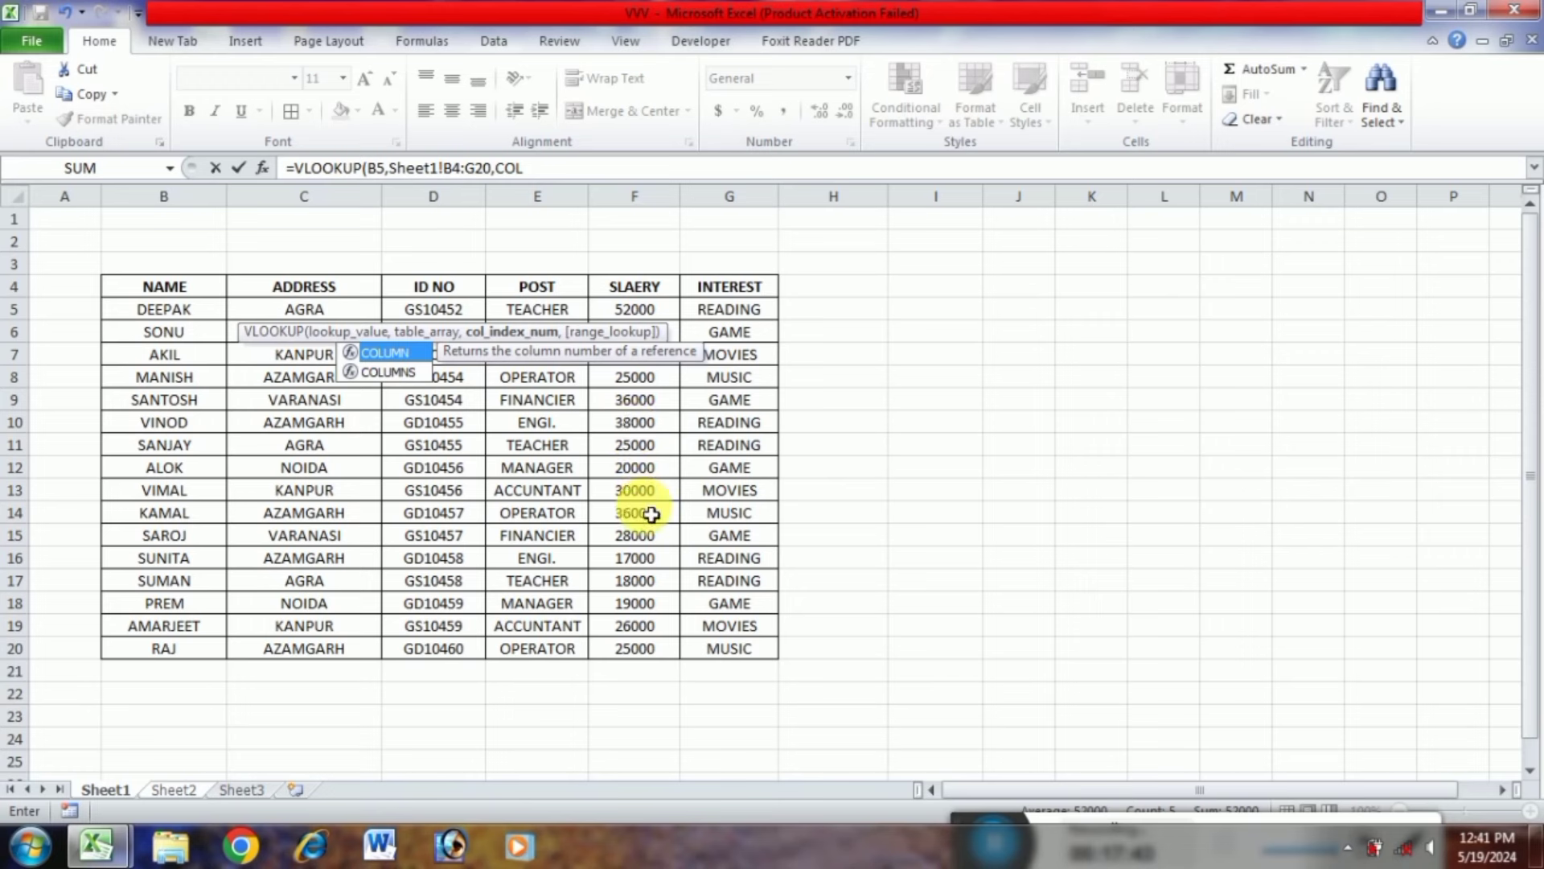
pyautogui.press('Down')
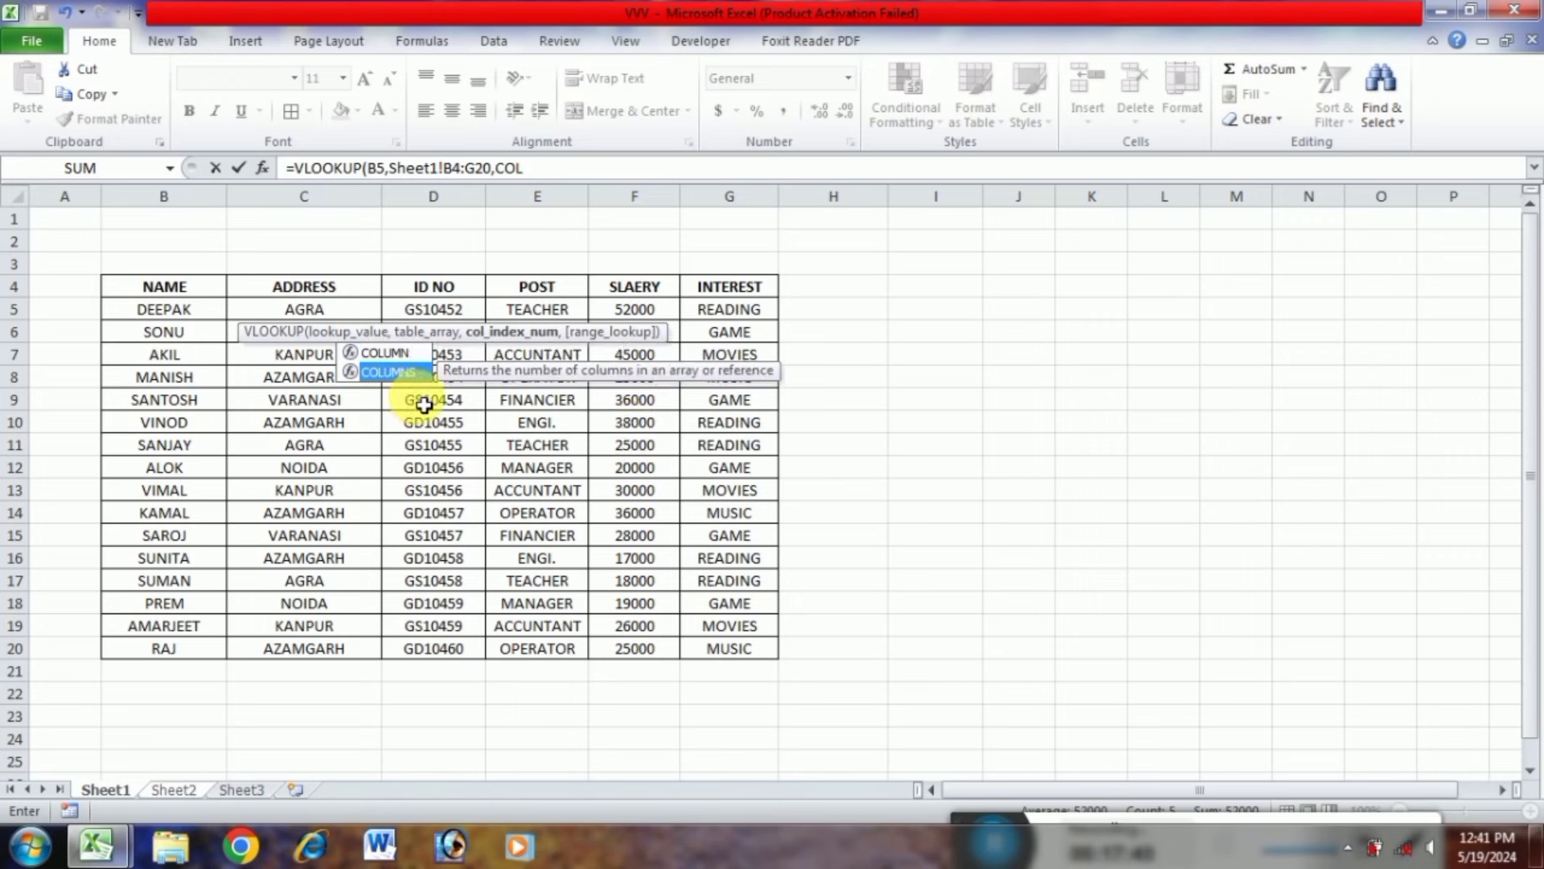
pyautogui.press('Tab')
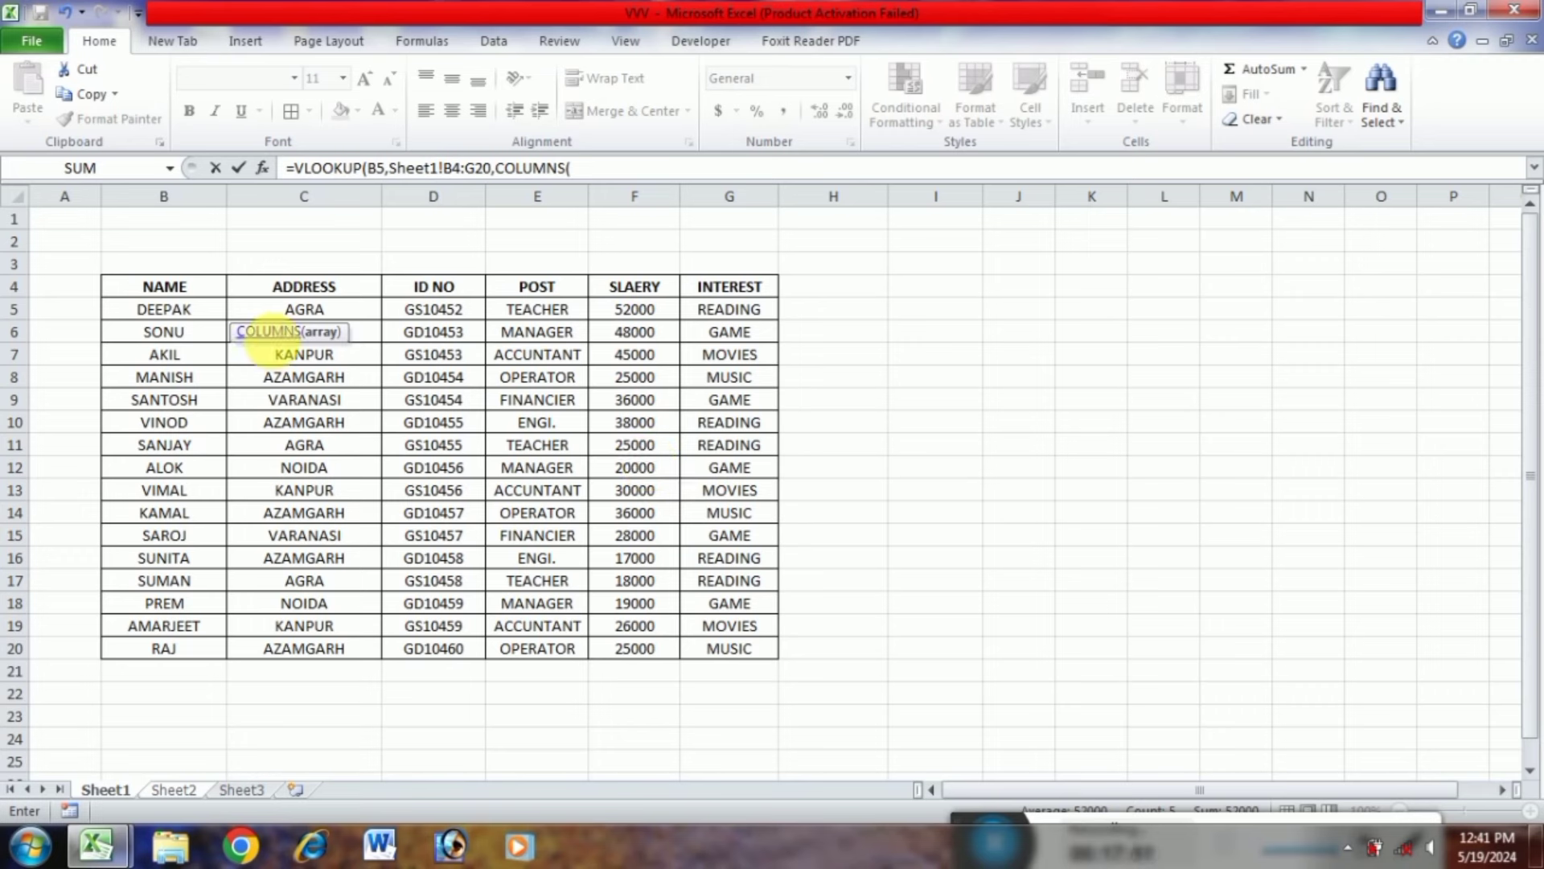
pyautogui.click(167, 291)
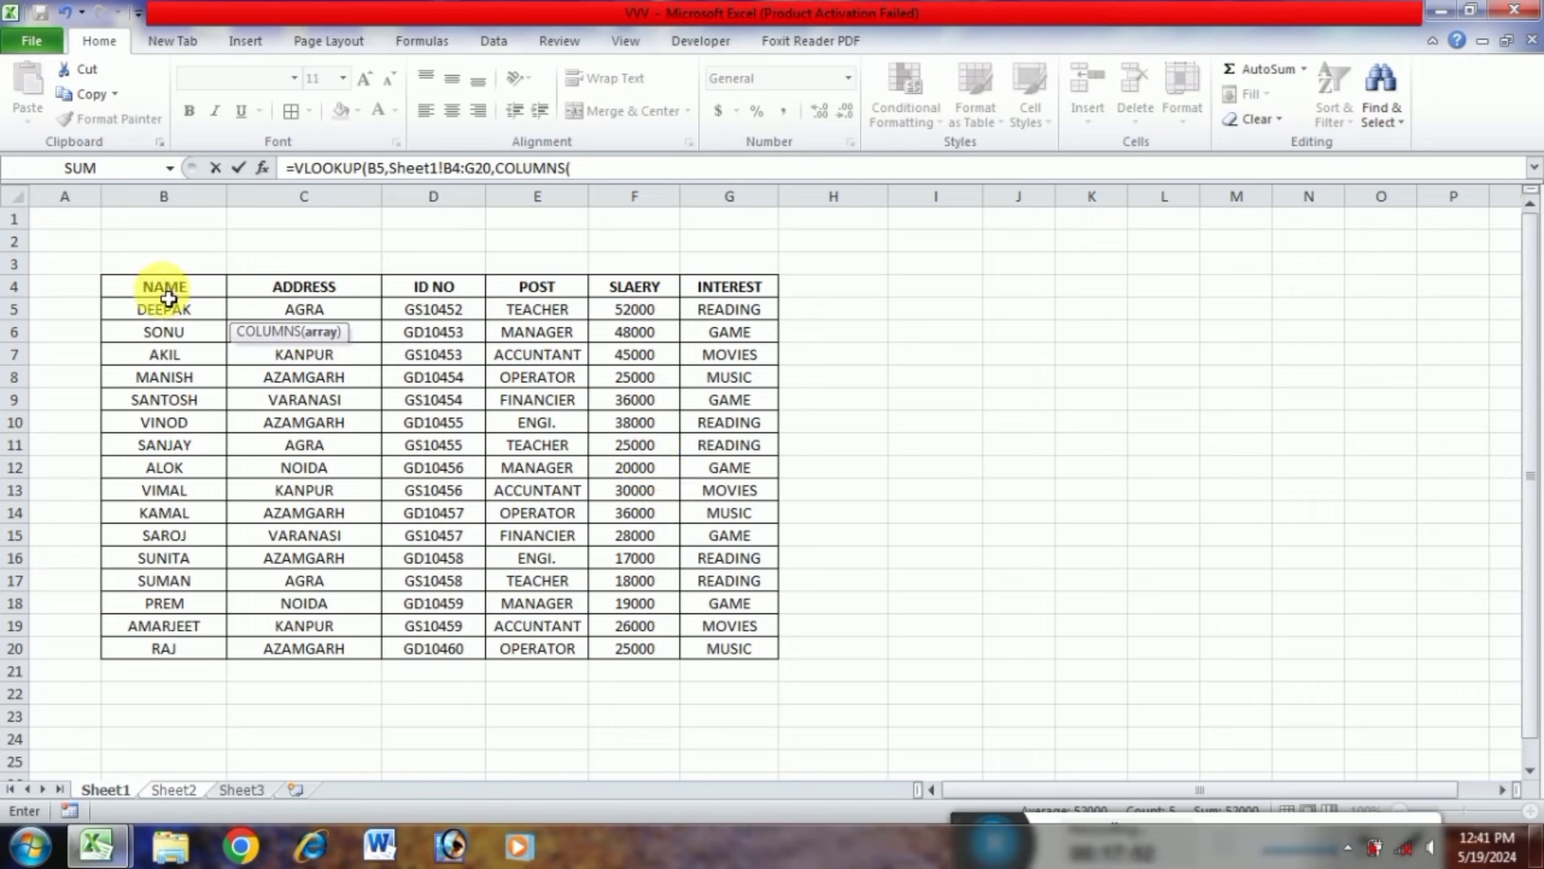
pyautogui.keyDown('shift'); pyautogui.click(293, 290); pyautogui.keyUp('shift')
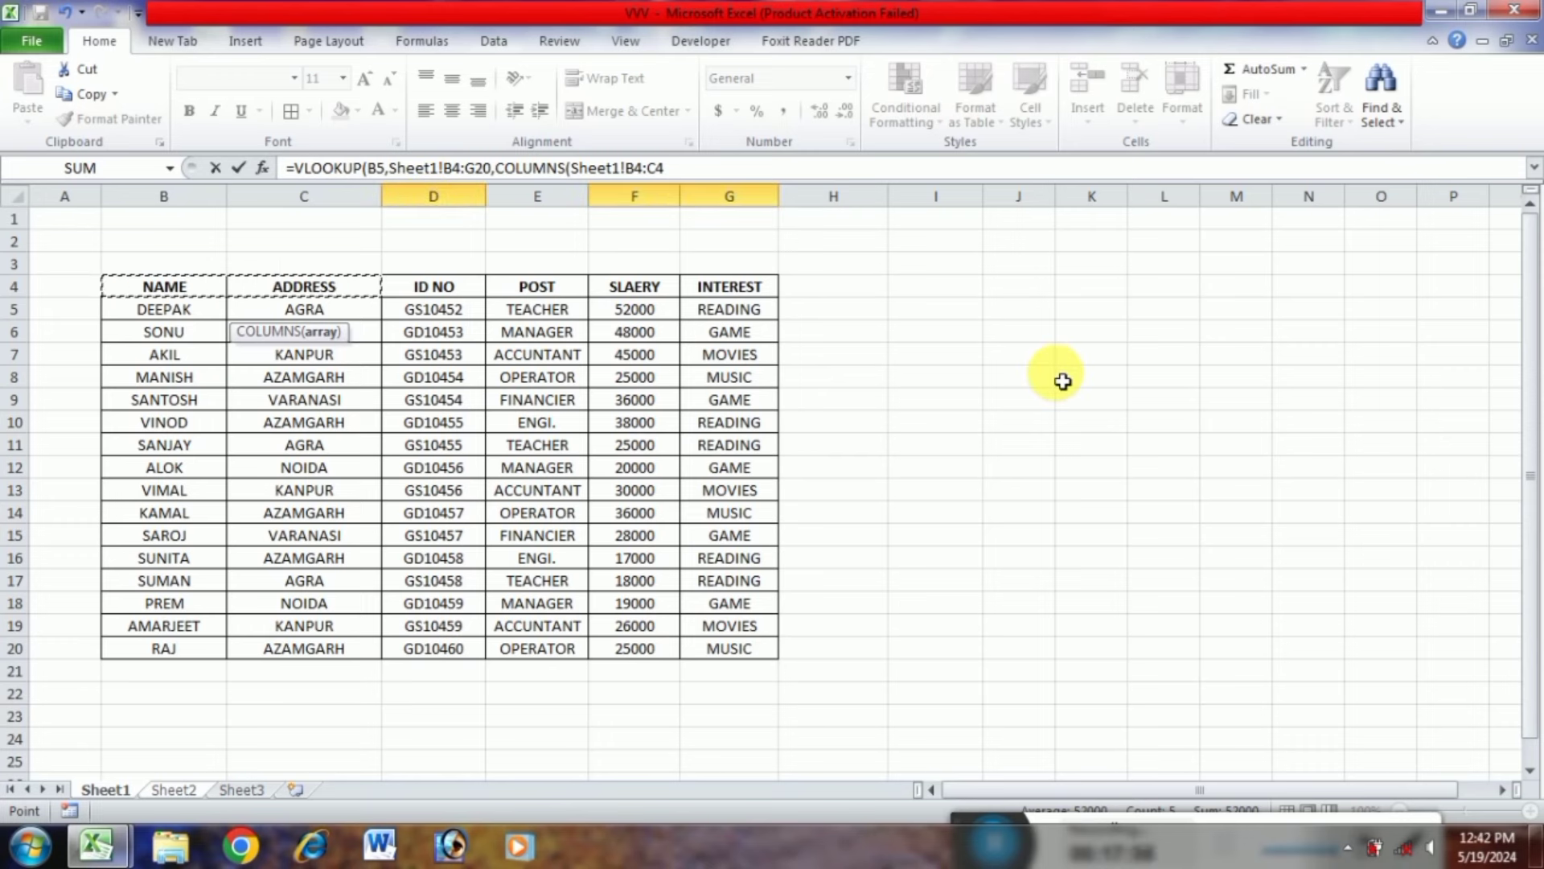
pyautogui.write(')')
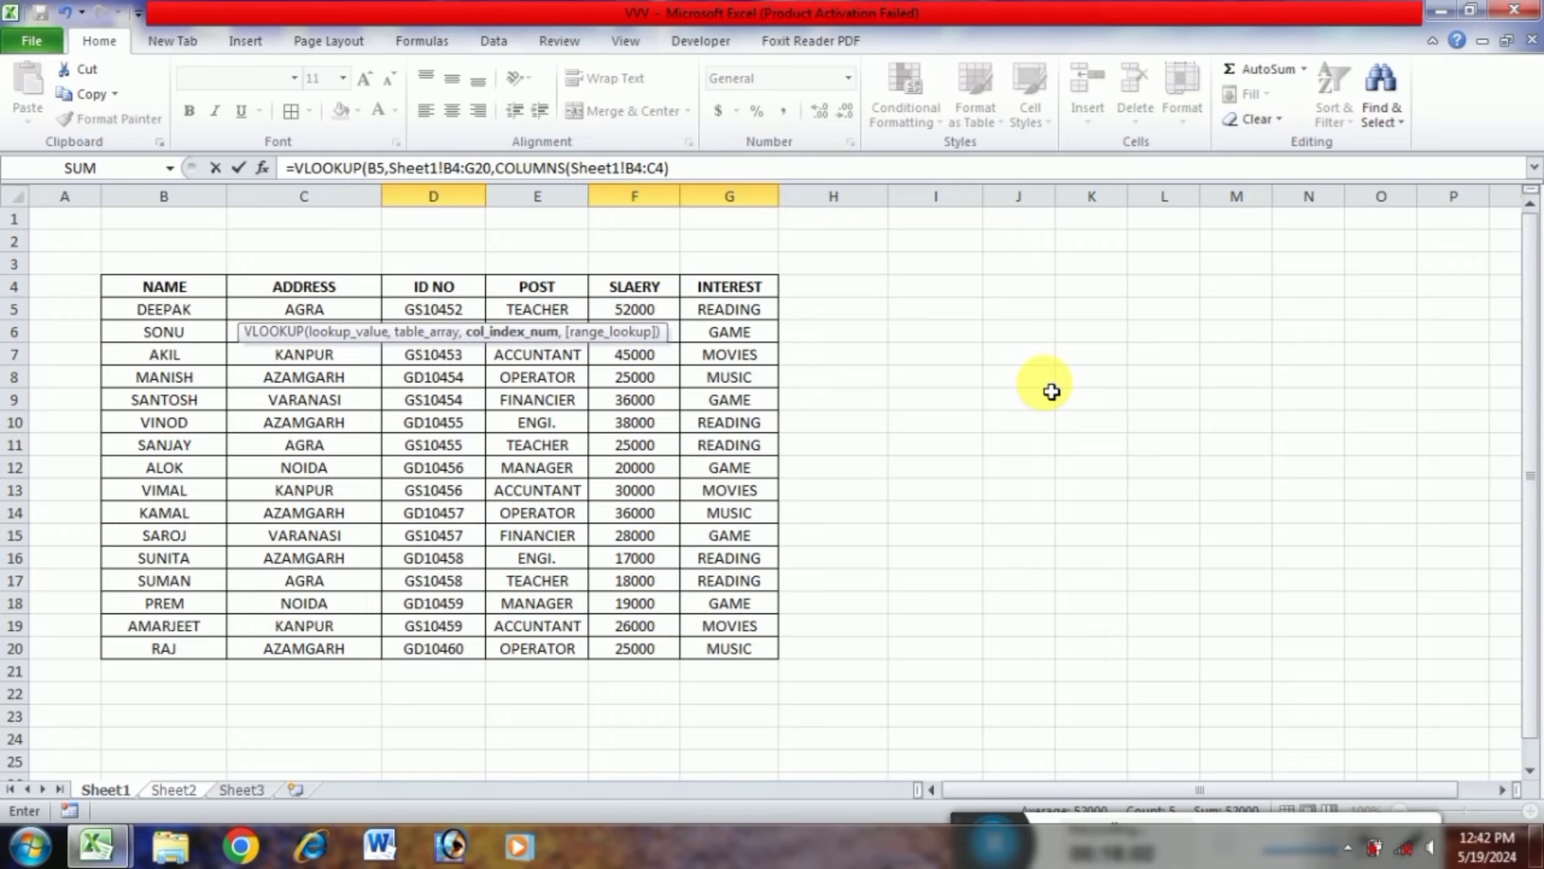
pyautogui.write(',')
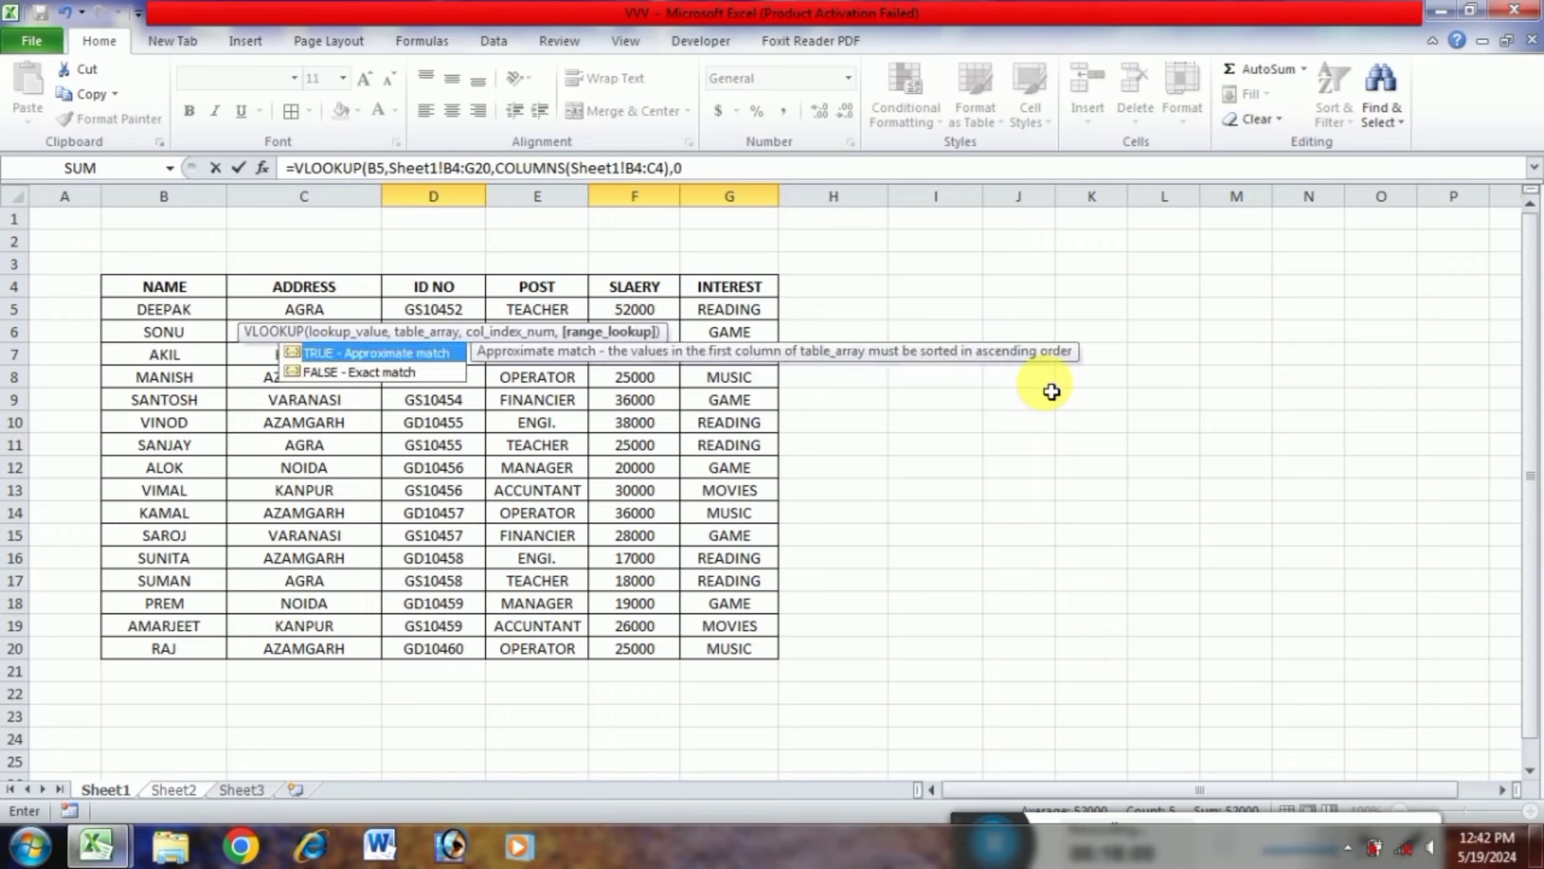
pyautogui.write('0)')
pyautogui.press('Return')
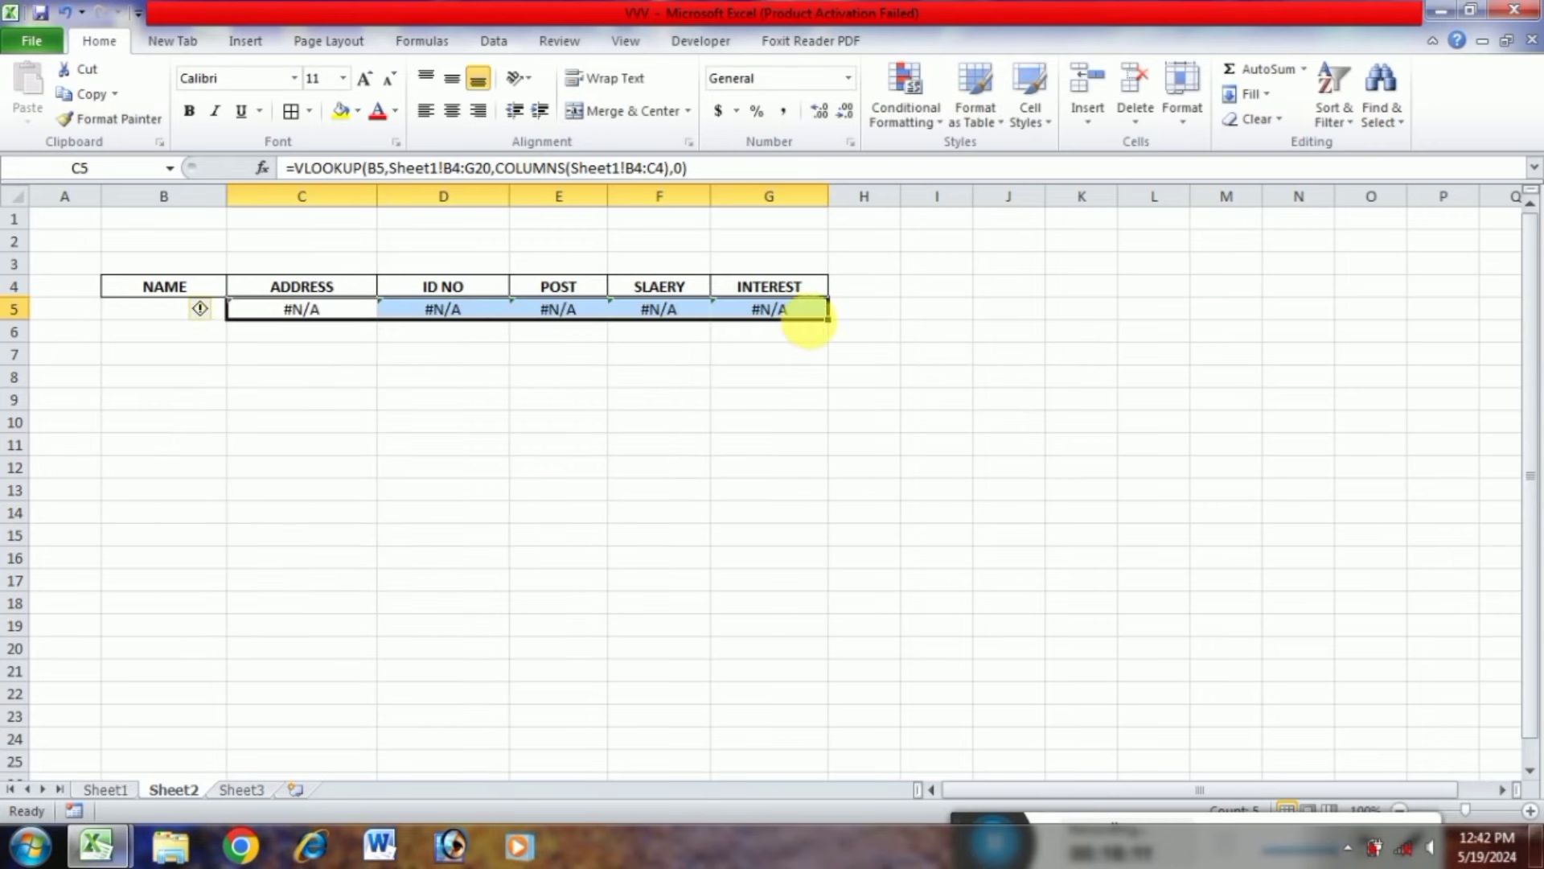
# Test the Sheet2 lookup row by entering the employee names from Sheet1's B5 and B8 in turn in cell B5
pyautogui.click(158, 313)
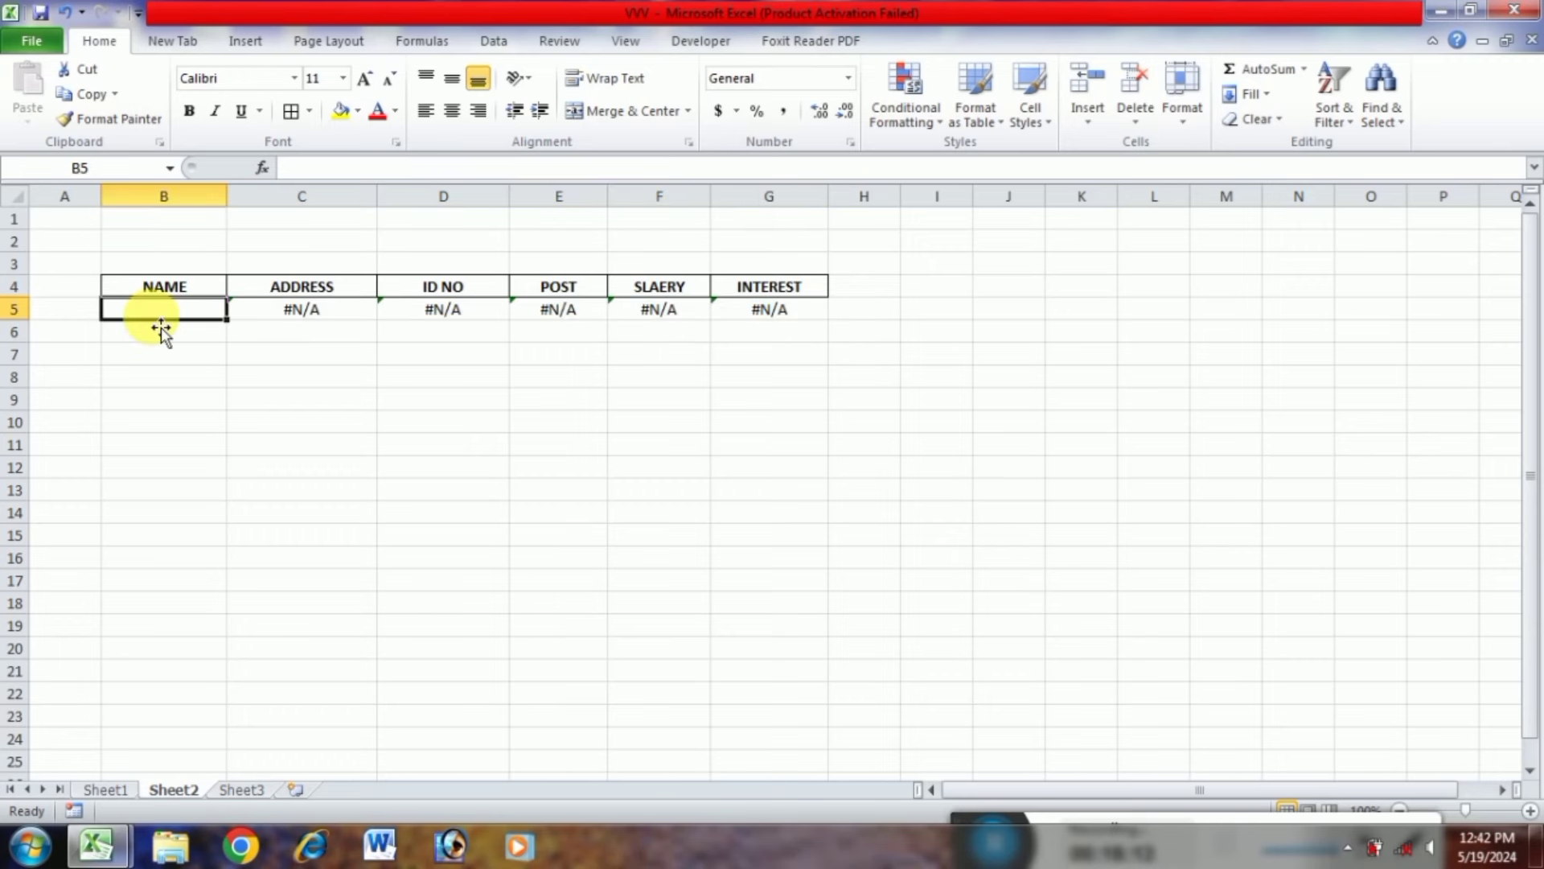
pyautogui.write('DEEP')
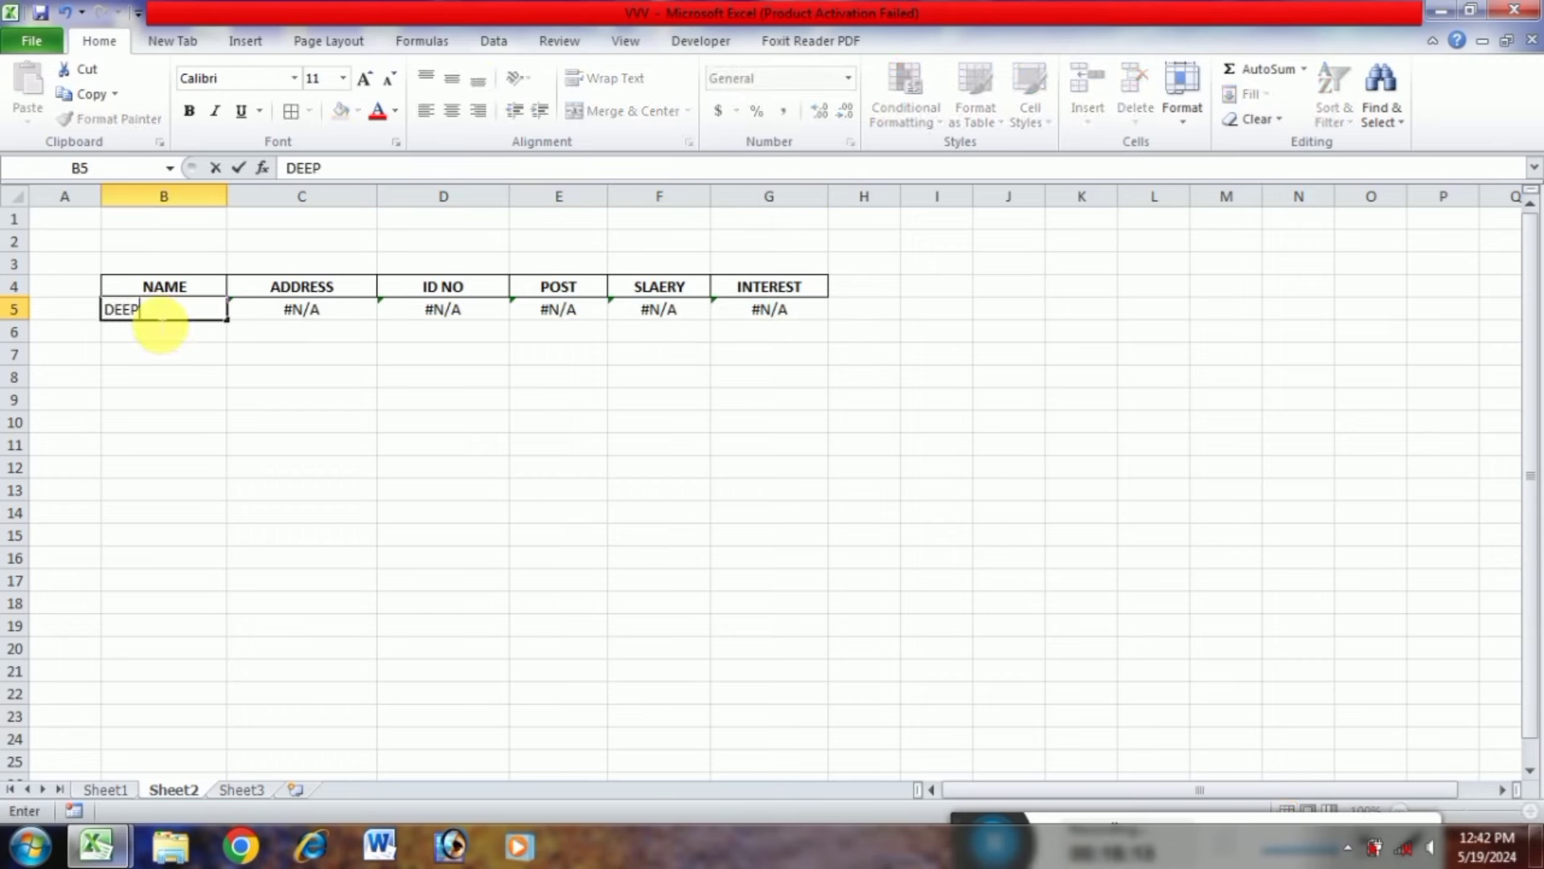
pyautogui.write('AK')
pyautogui.press('Return')
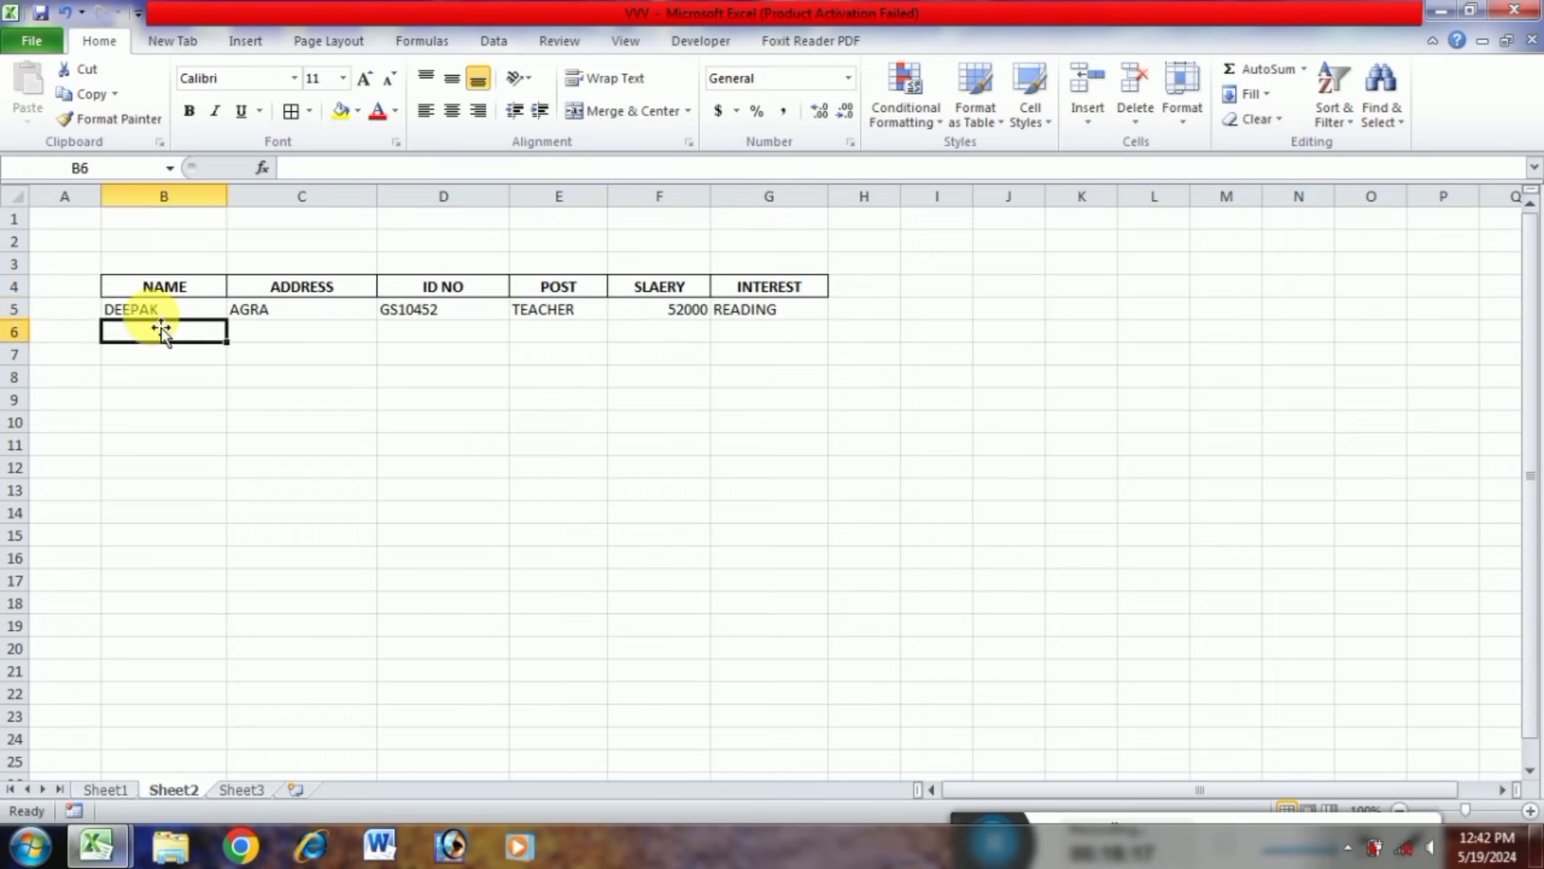
pyautogui.press('Up')
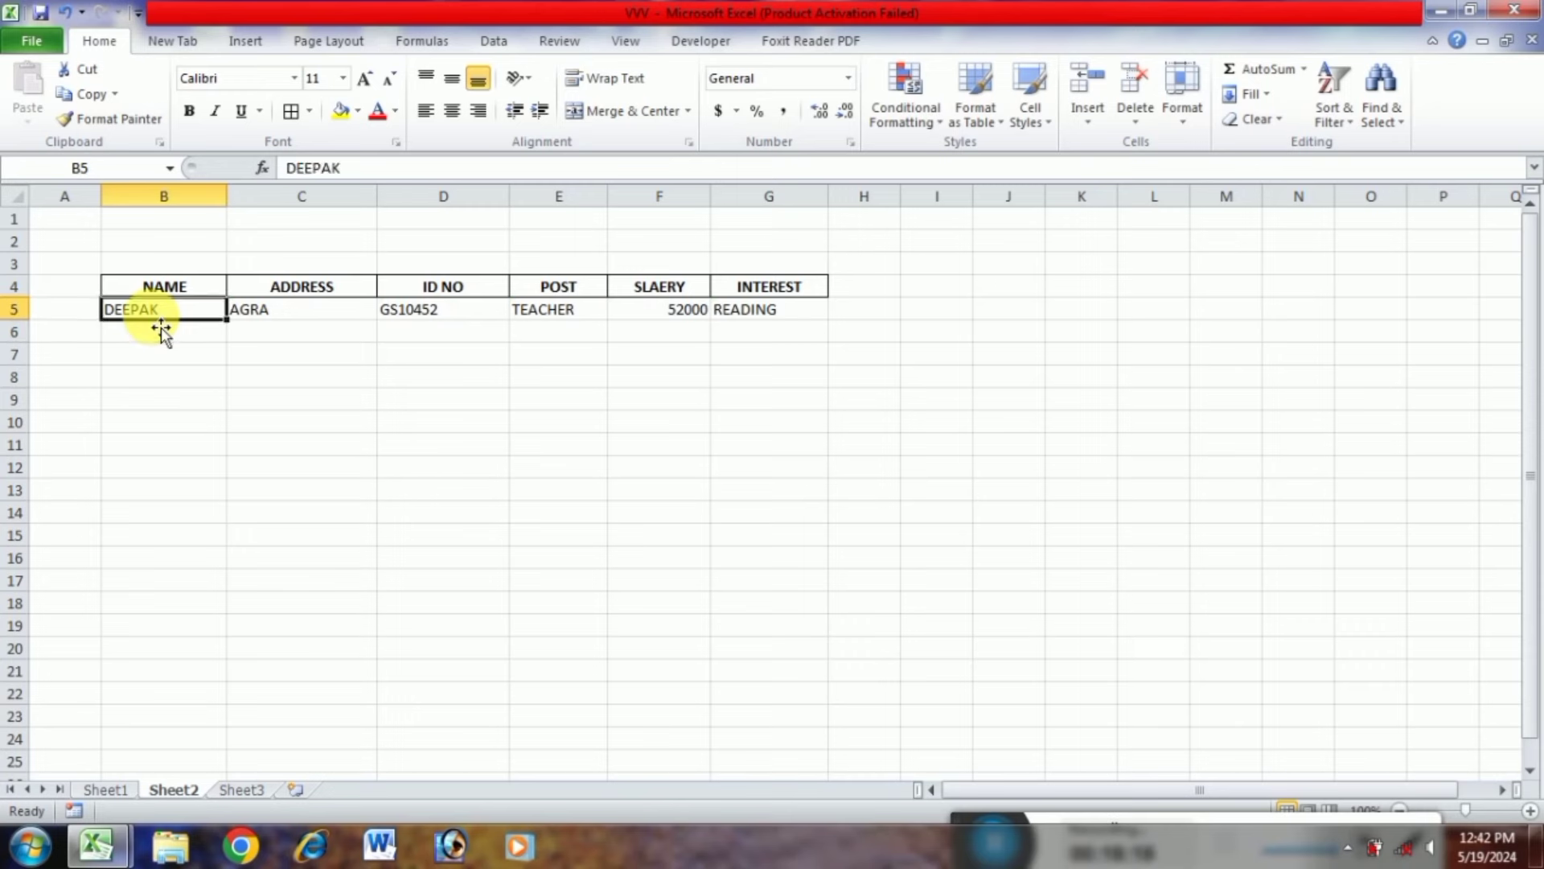
pyautogui.write('MANISH')
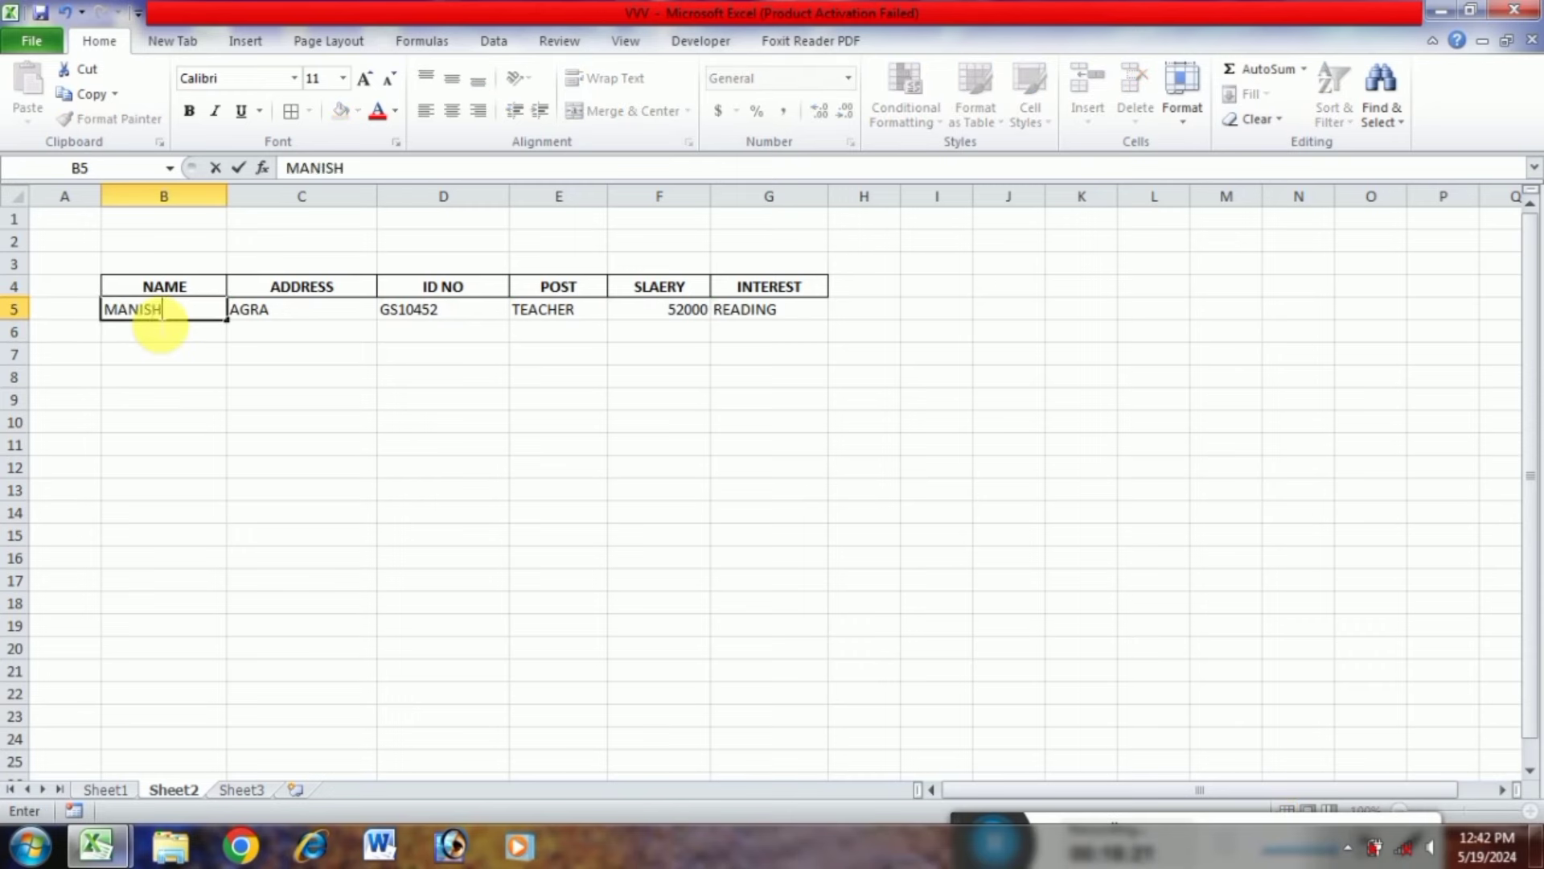
pyautogui.press('Return')
pyautogui.press('Up')
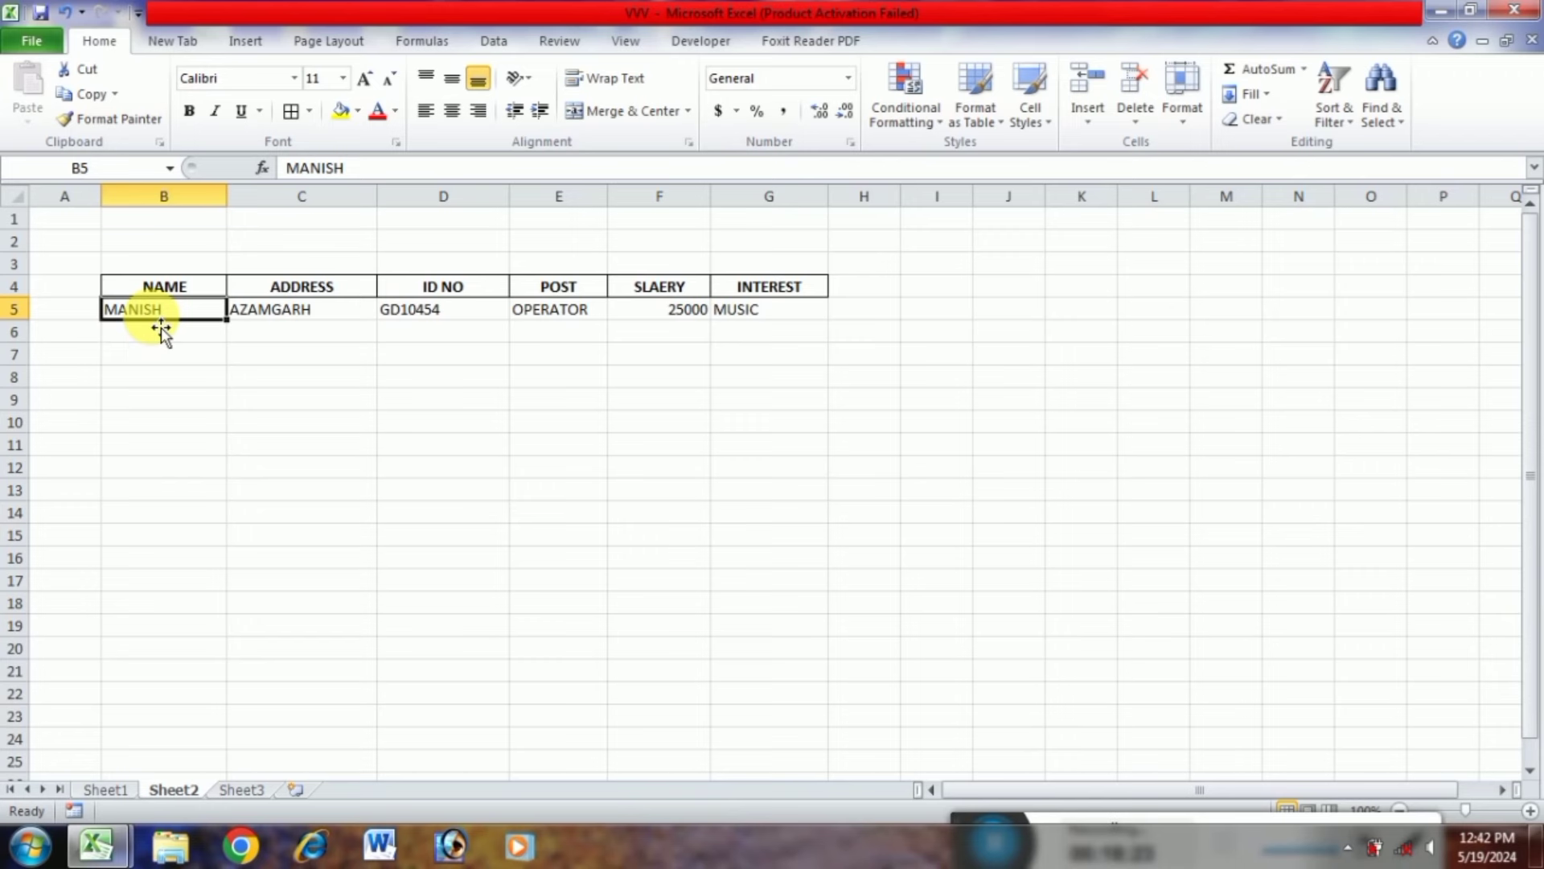
# Look up two more employees by entering the names from Sheet1's B7 and B10 in turn in Sheet2's B5
pyautogui.write('AKIL')
pyautogui.press('Return')
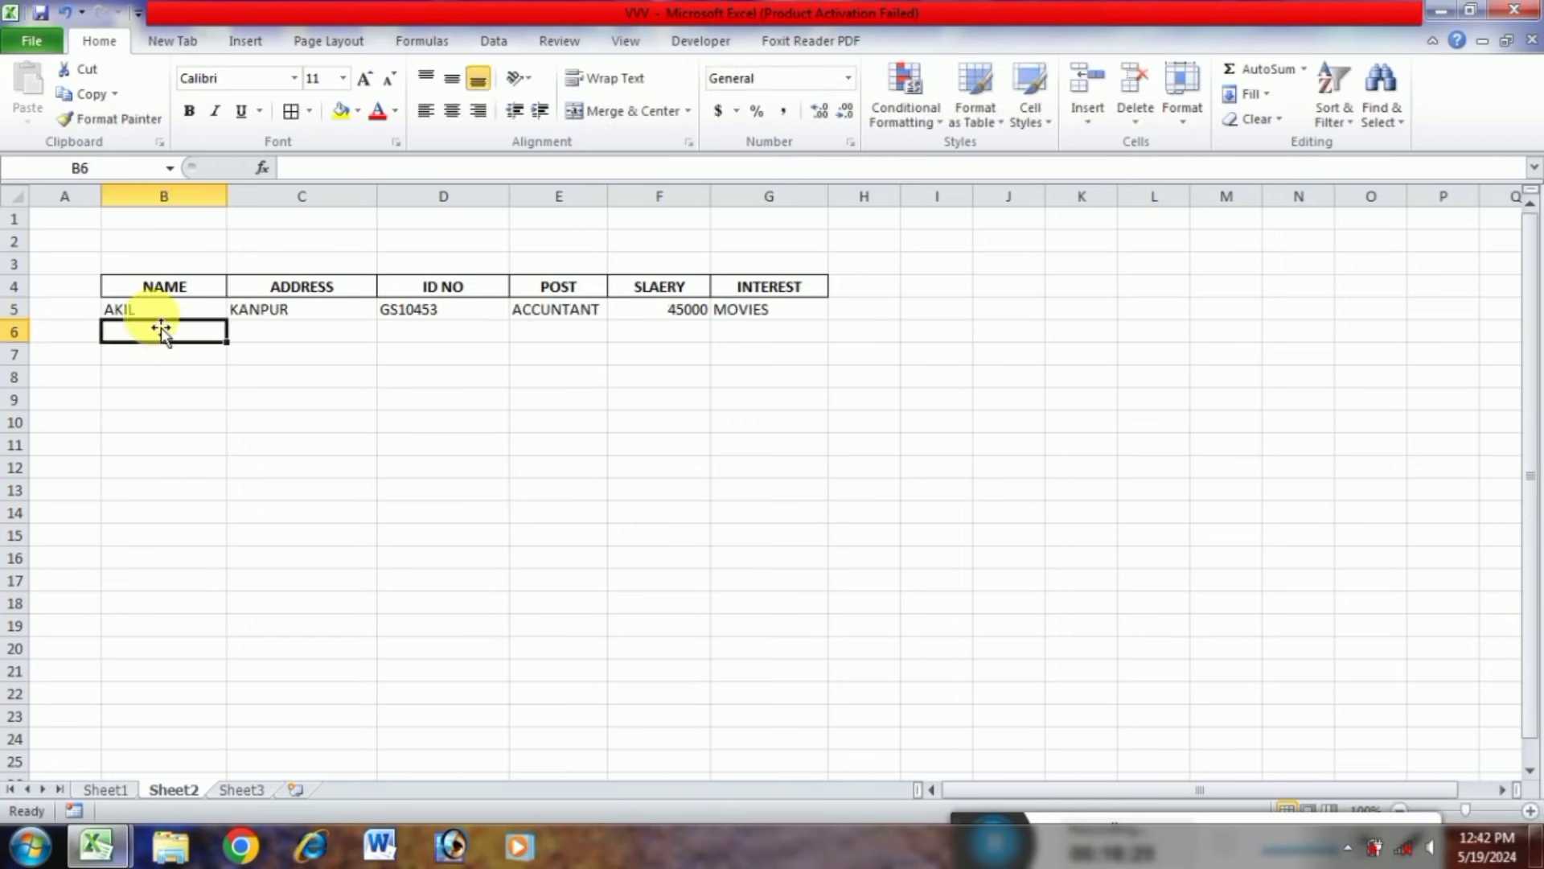
pyautogui.press('Up')
pyautogui.write('VI')
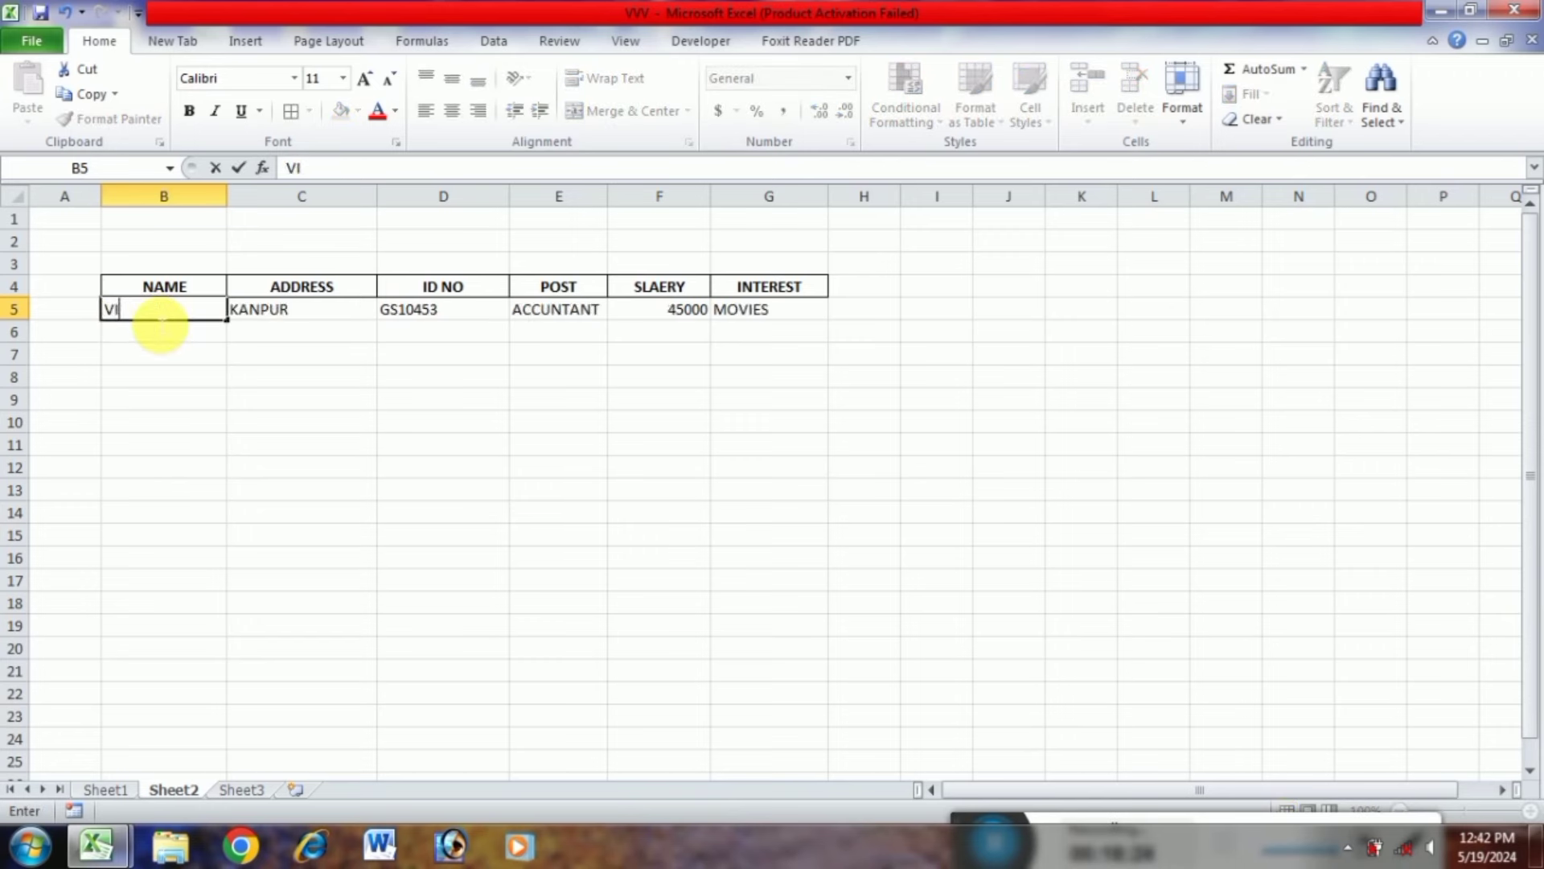
pyautogui.write('NOD')
pyautogui.press('Return')
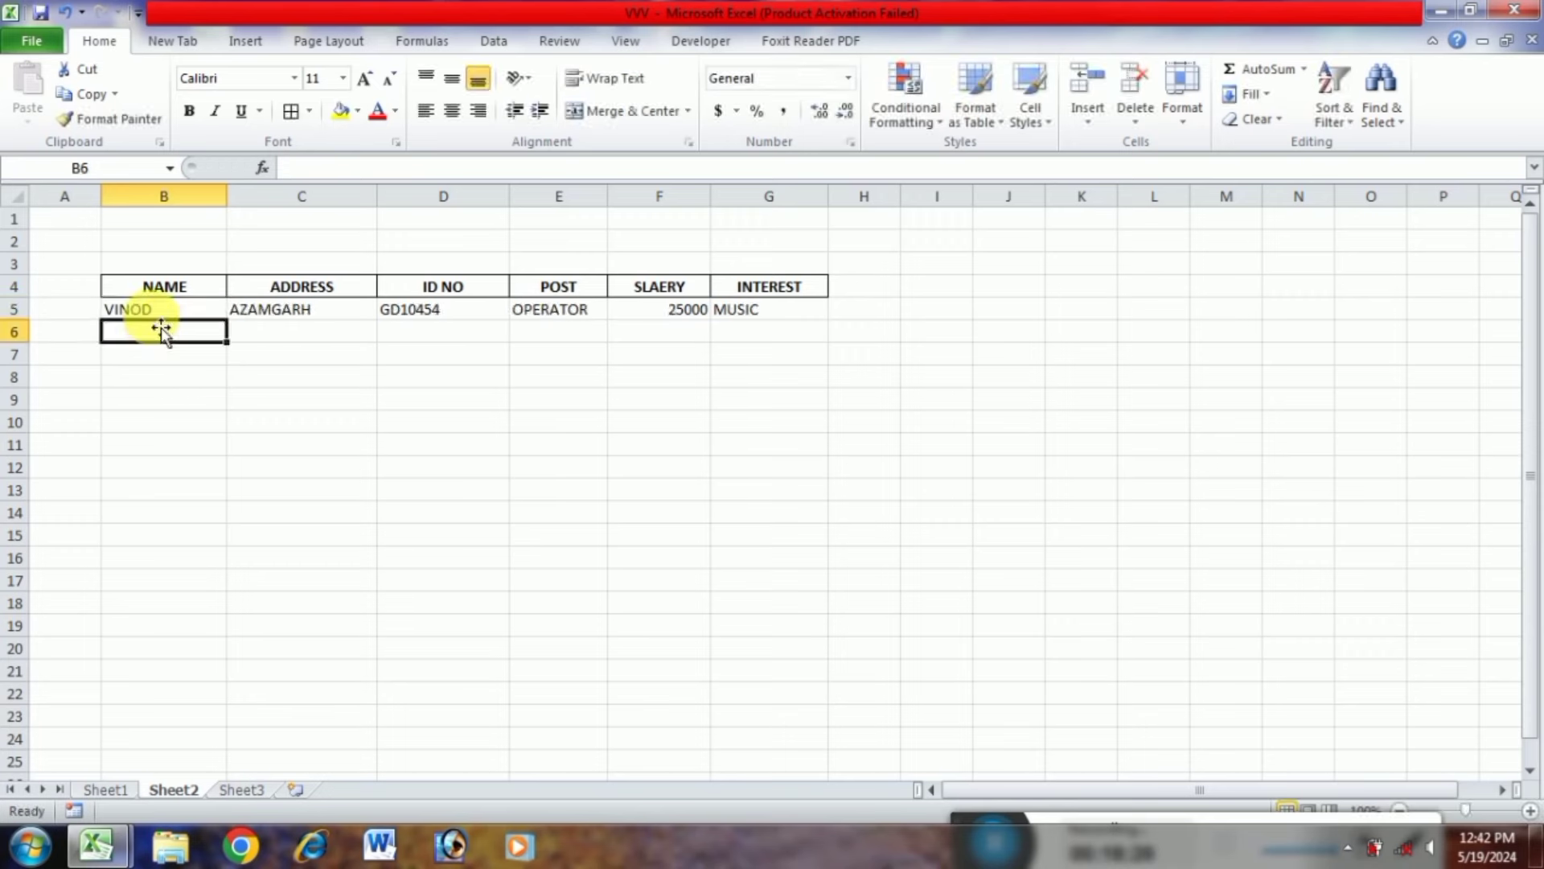
pyautogui.press('Up')
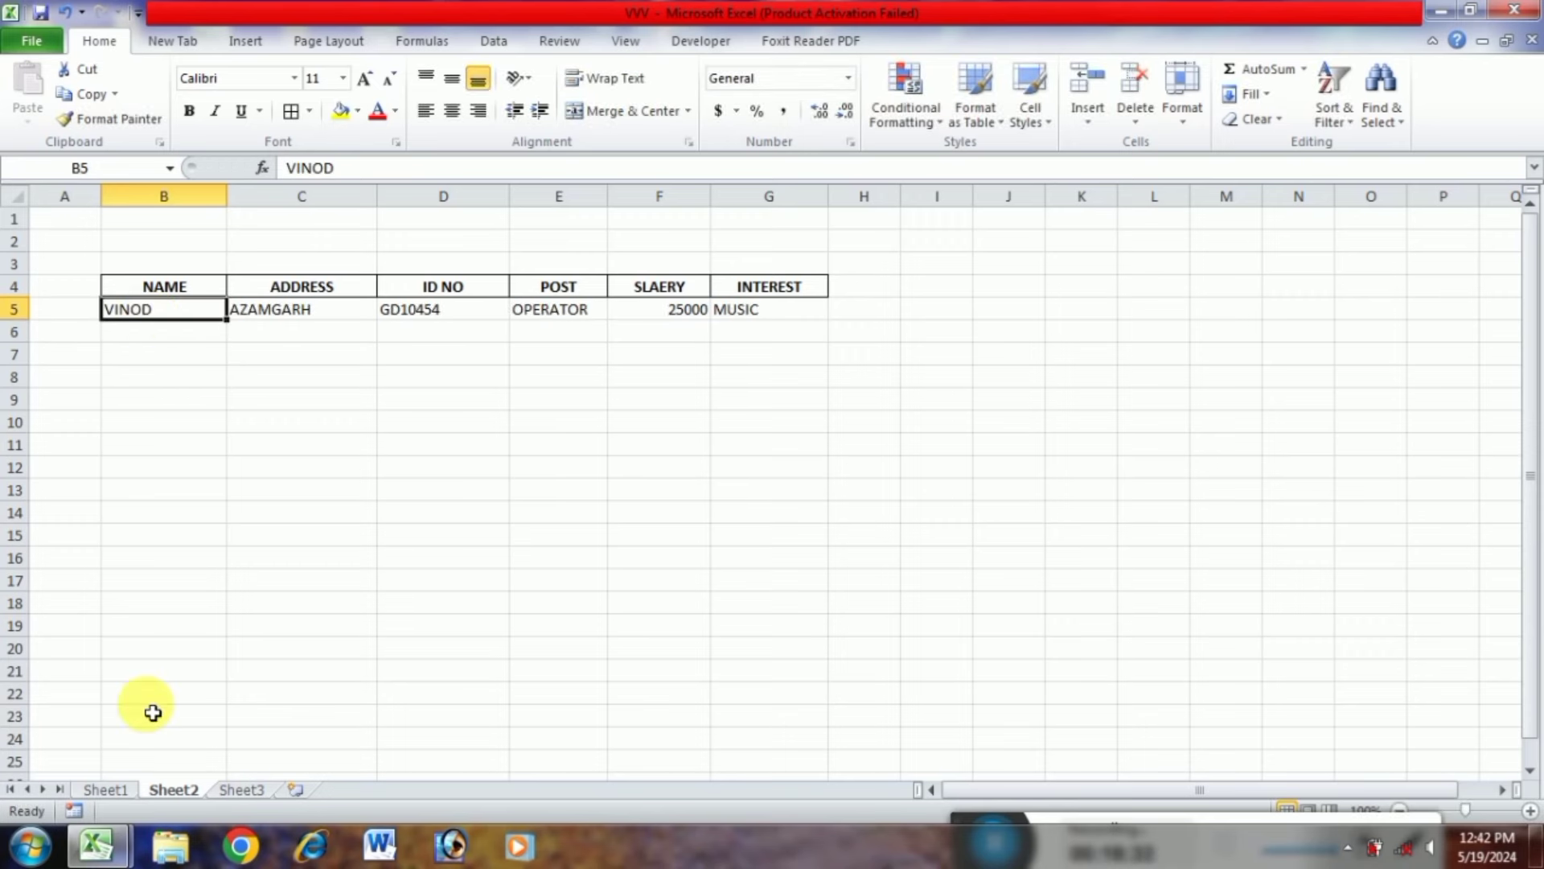
# Check the names listed on Sheet1, and enter those from its B18 and B13 in turn in Sheet2's B5
pyautogui.click(105, 789)
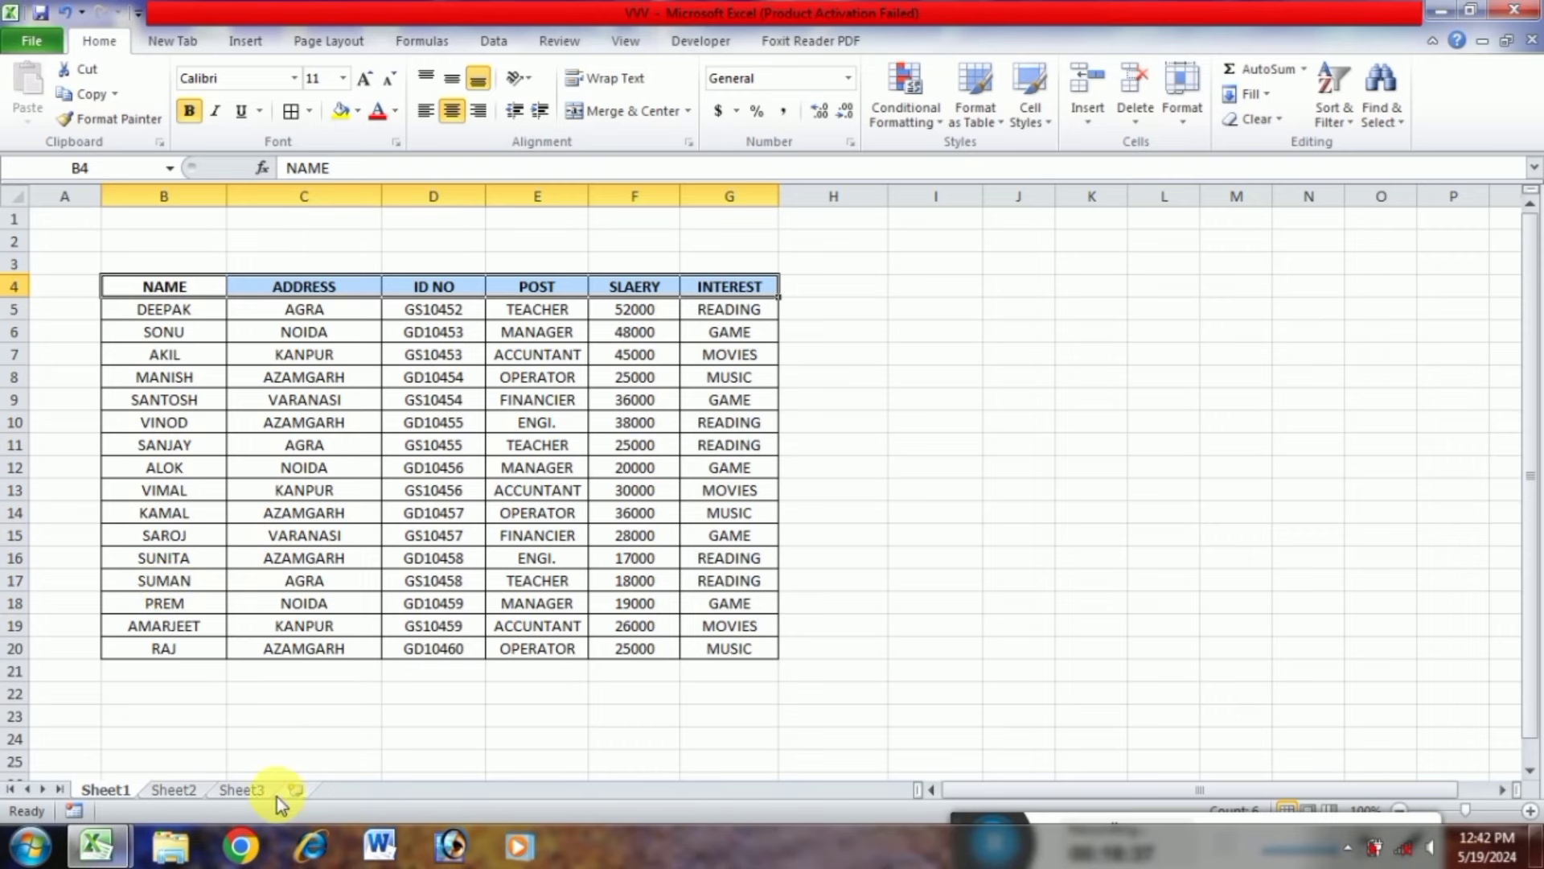
pyautogui.click(174, 790)
pyautogui.write('PREM')
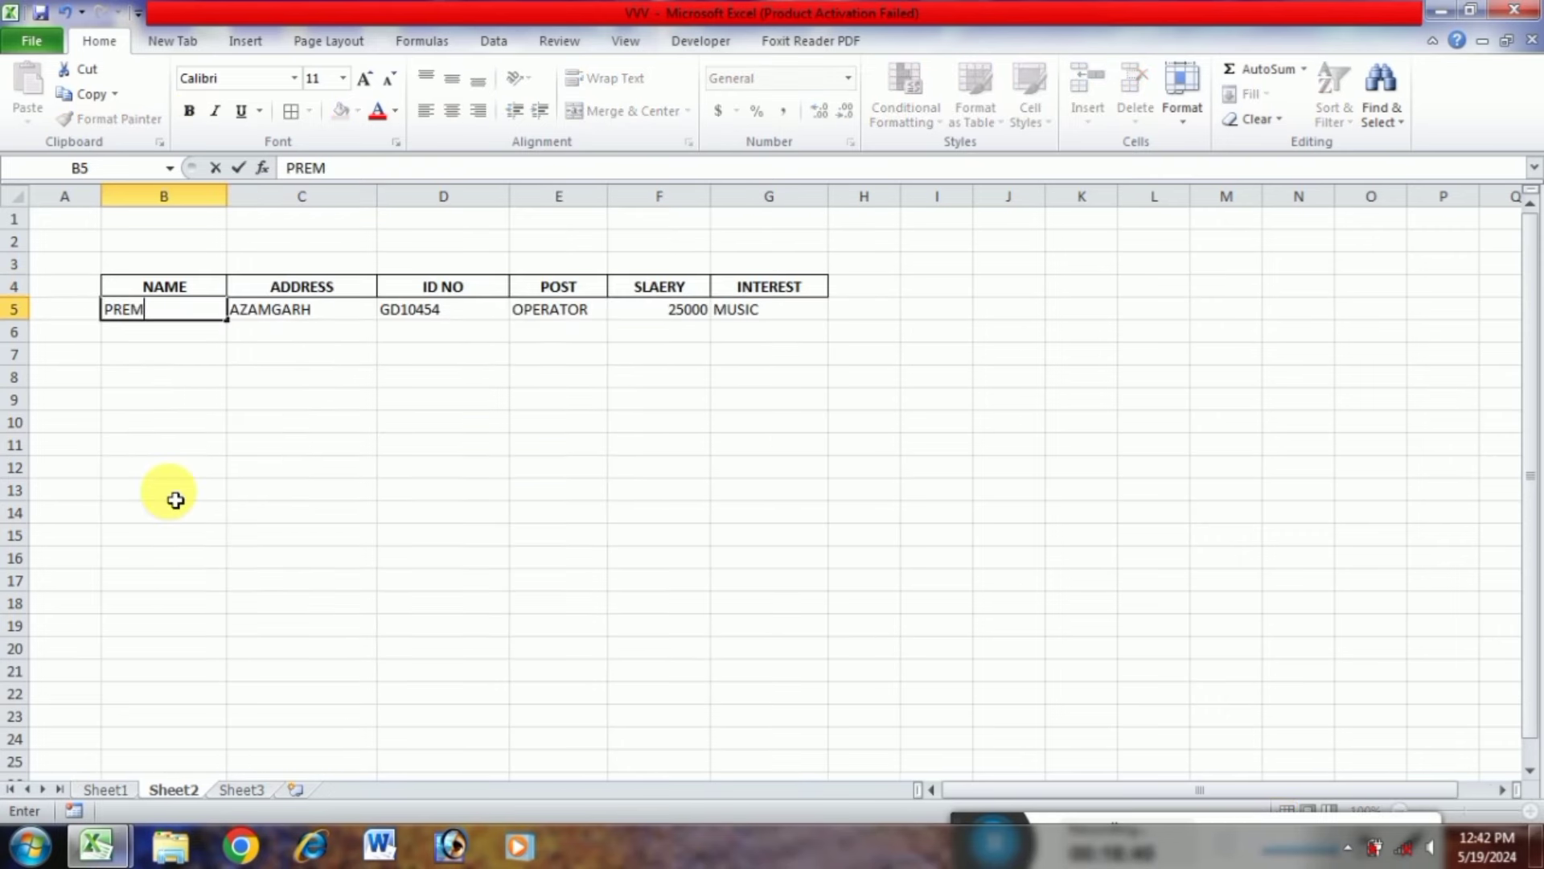
pyautogui.press('Return')
pyautogui.press('Up')
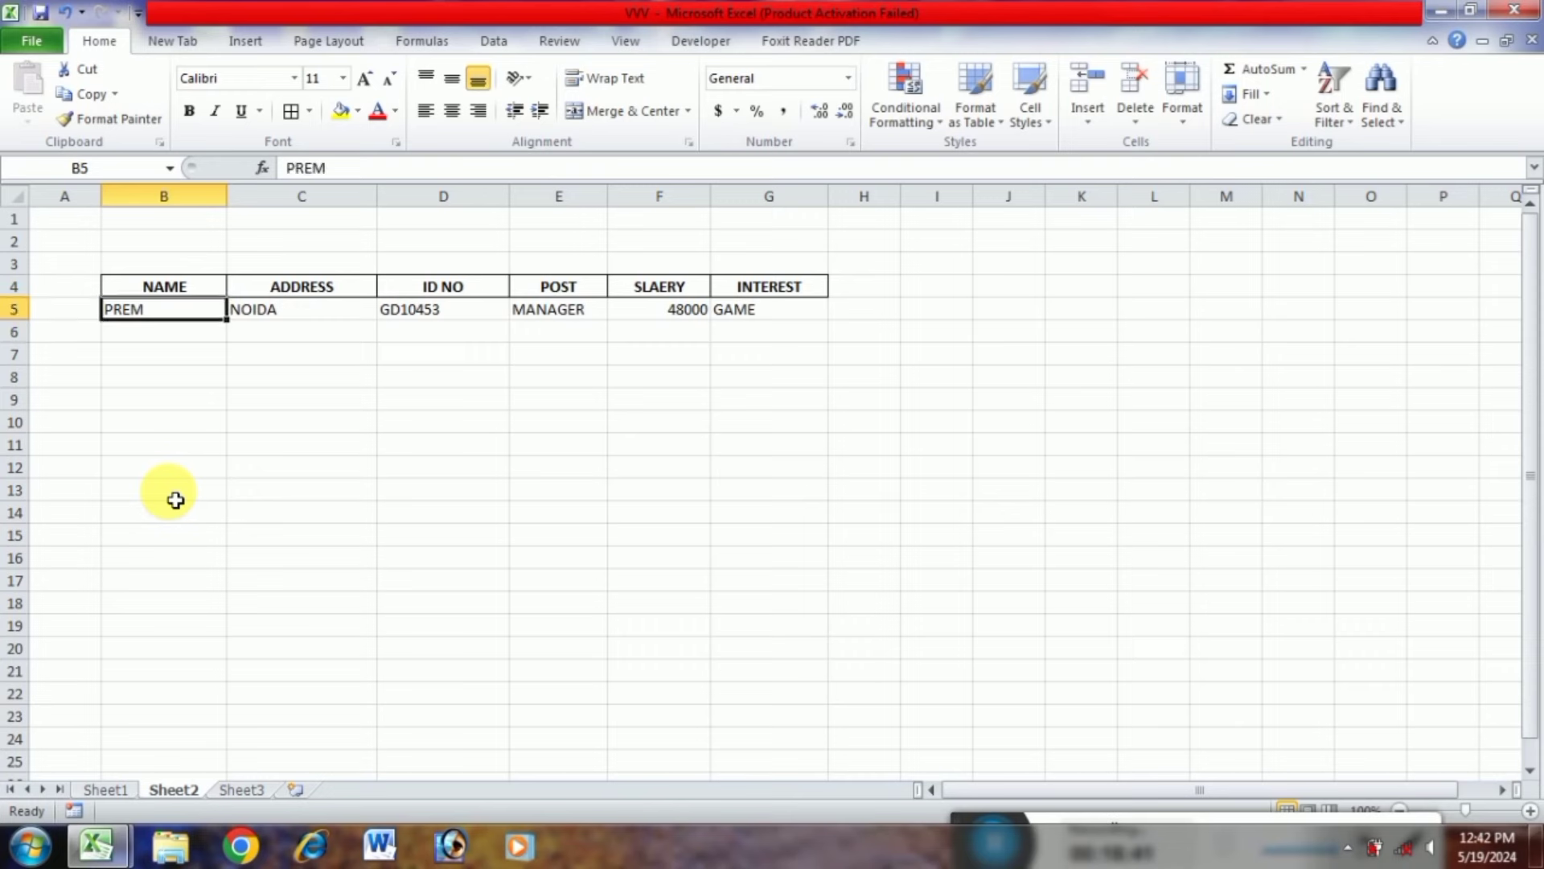
pyautogui.write('VIMAL')
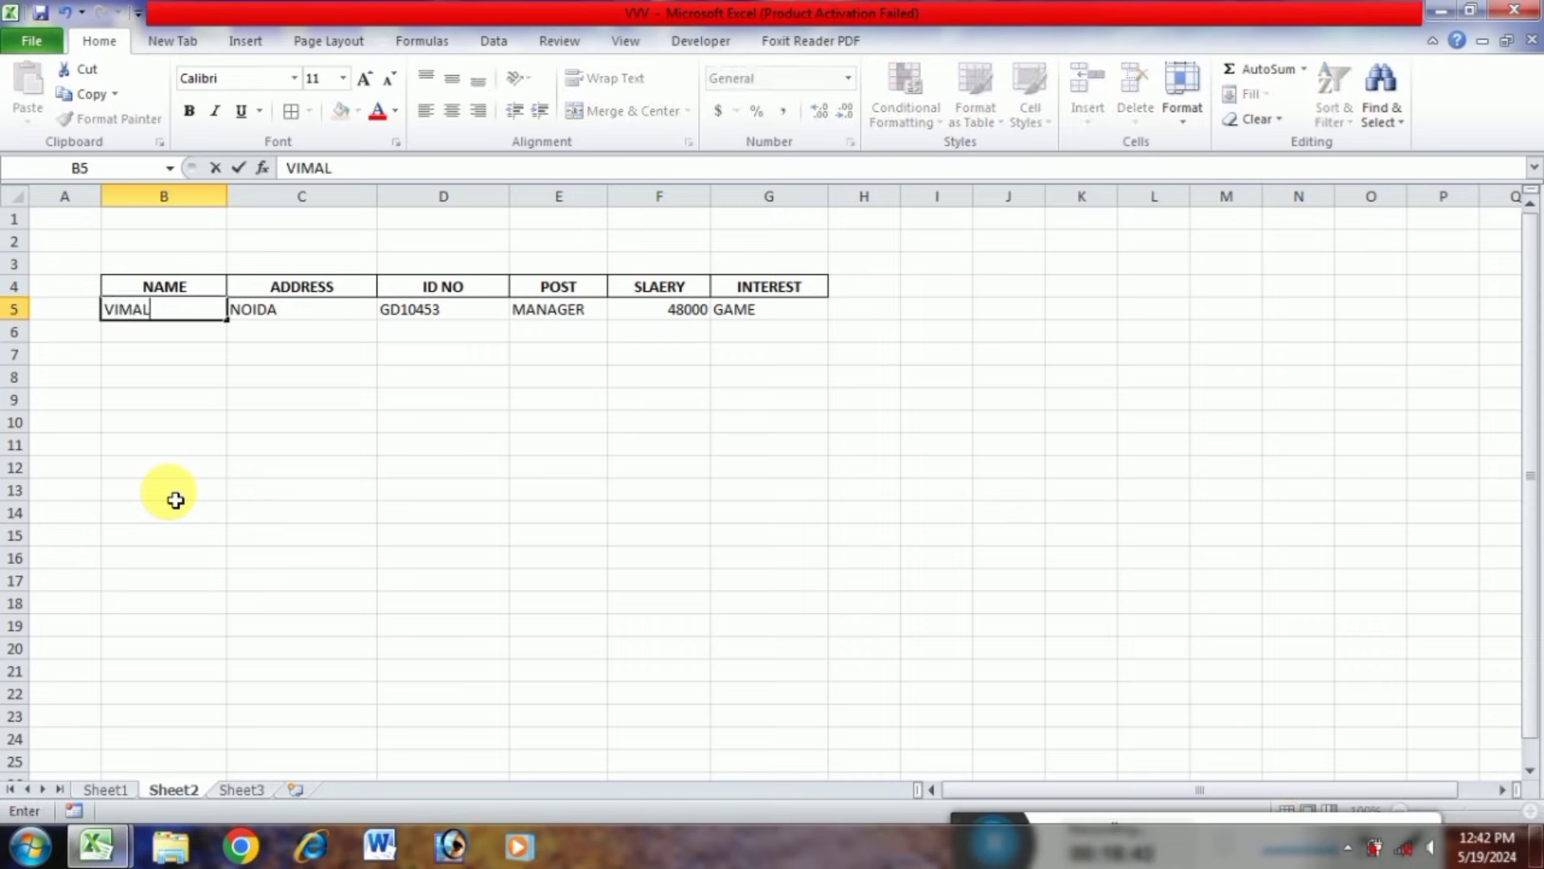
pyautogui.press('Return')
pyautogui.press('Up')
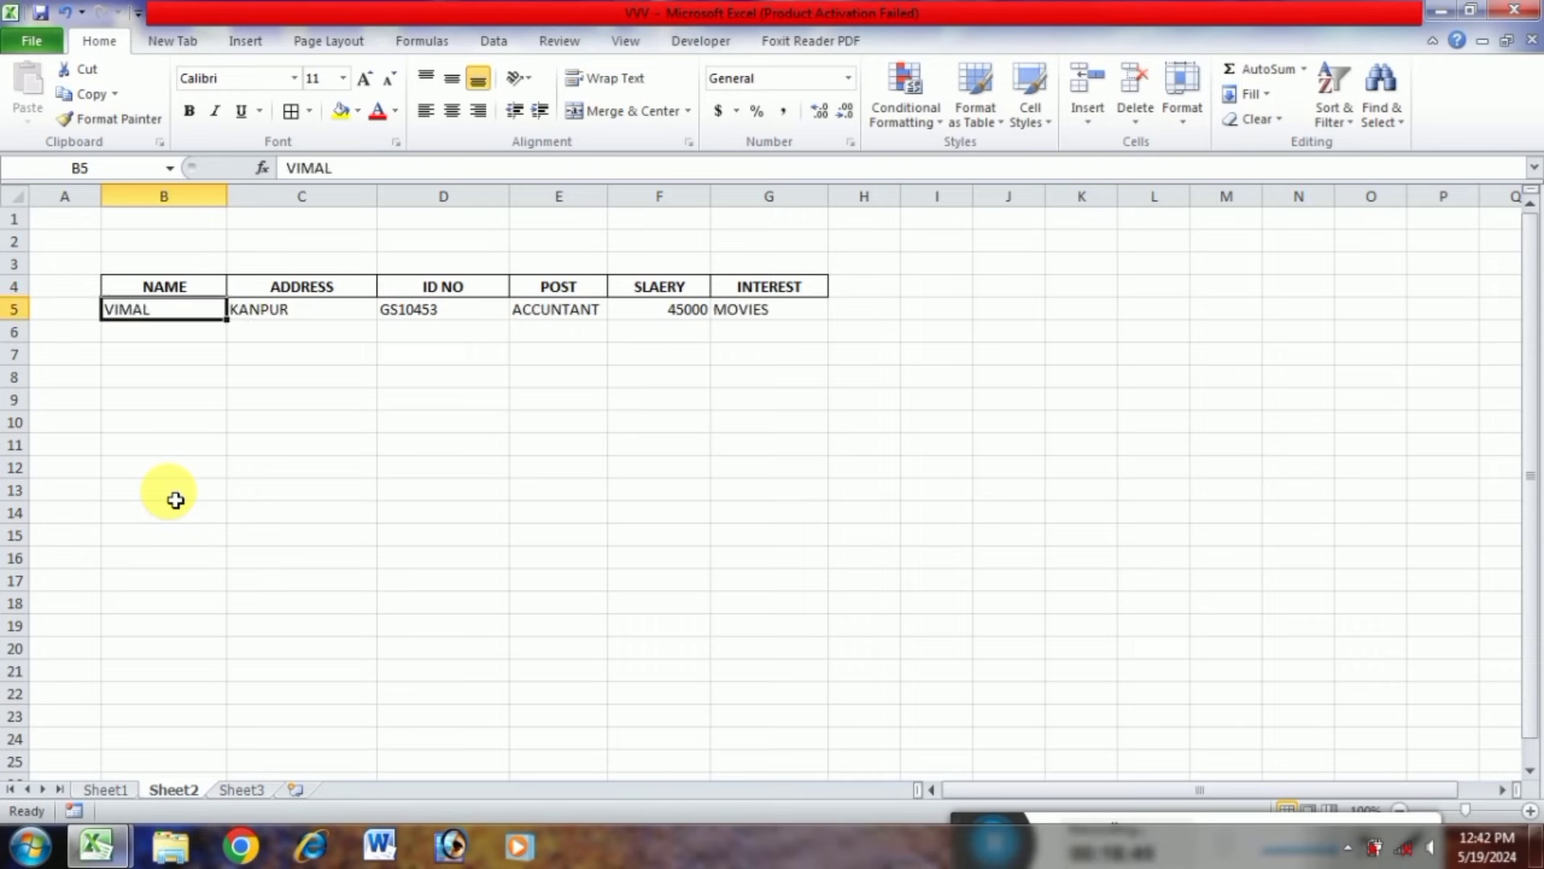
# Enter the employee name from Sheet1's B19 in Sheet2's B5, and compare the returned details with the Sheet1 table
pyautogui.write('AMAR')
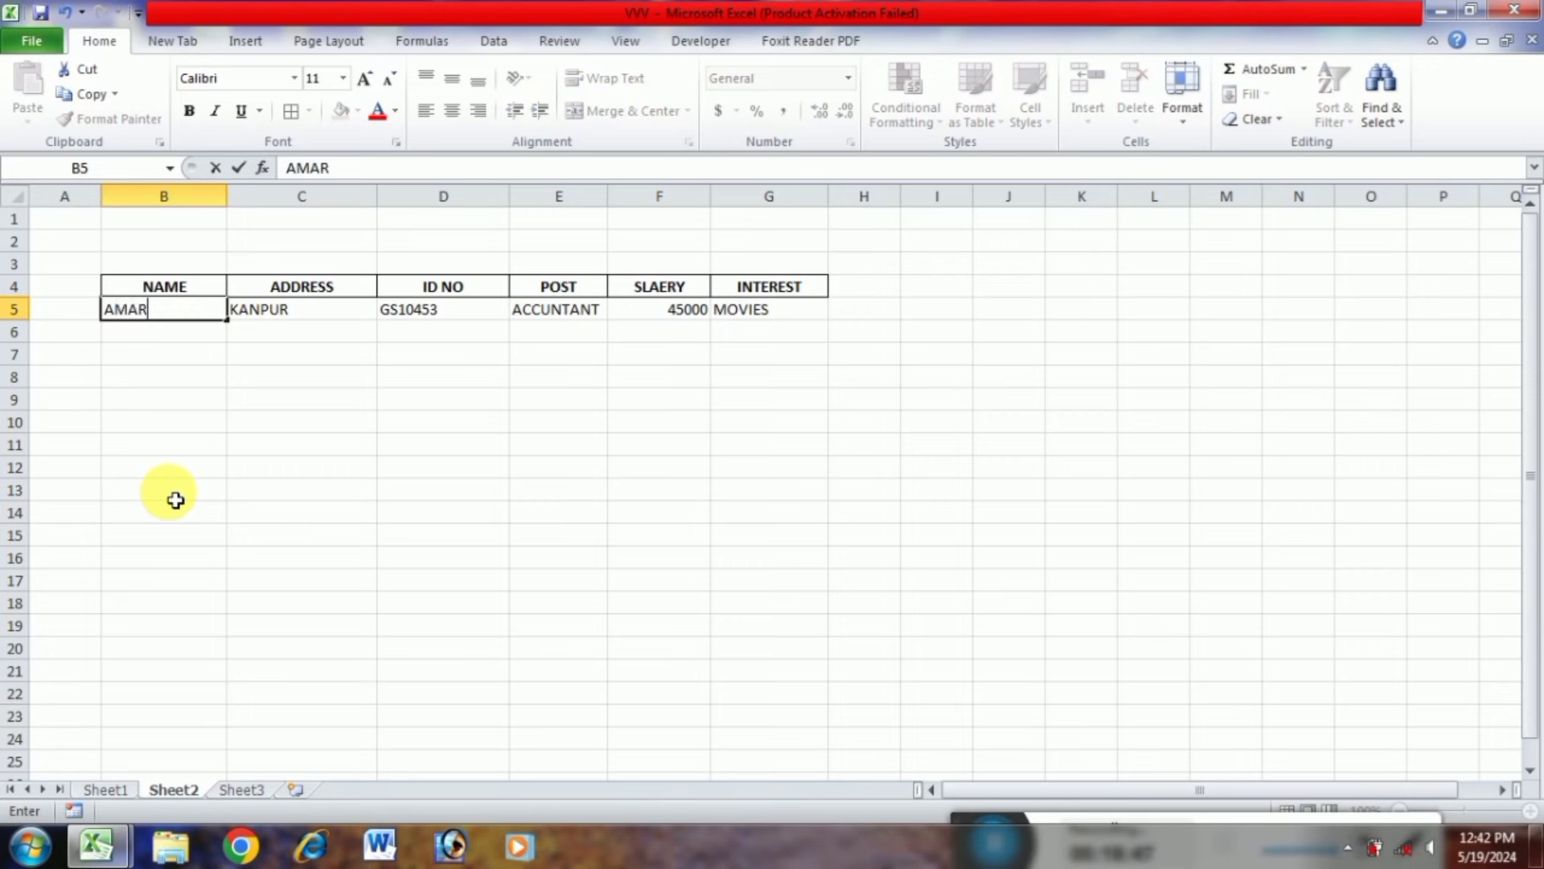
pyautogui.write('JEET')
pyautogui.press('Return')
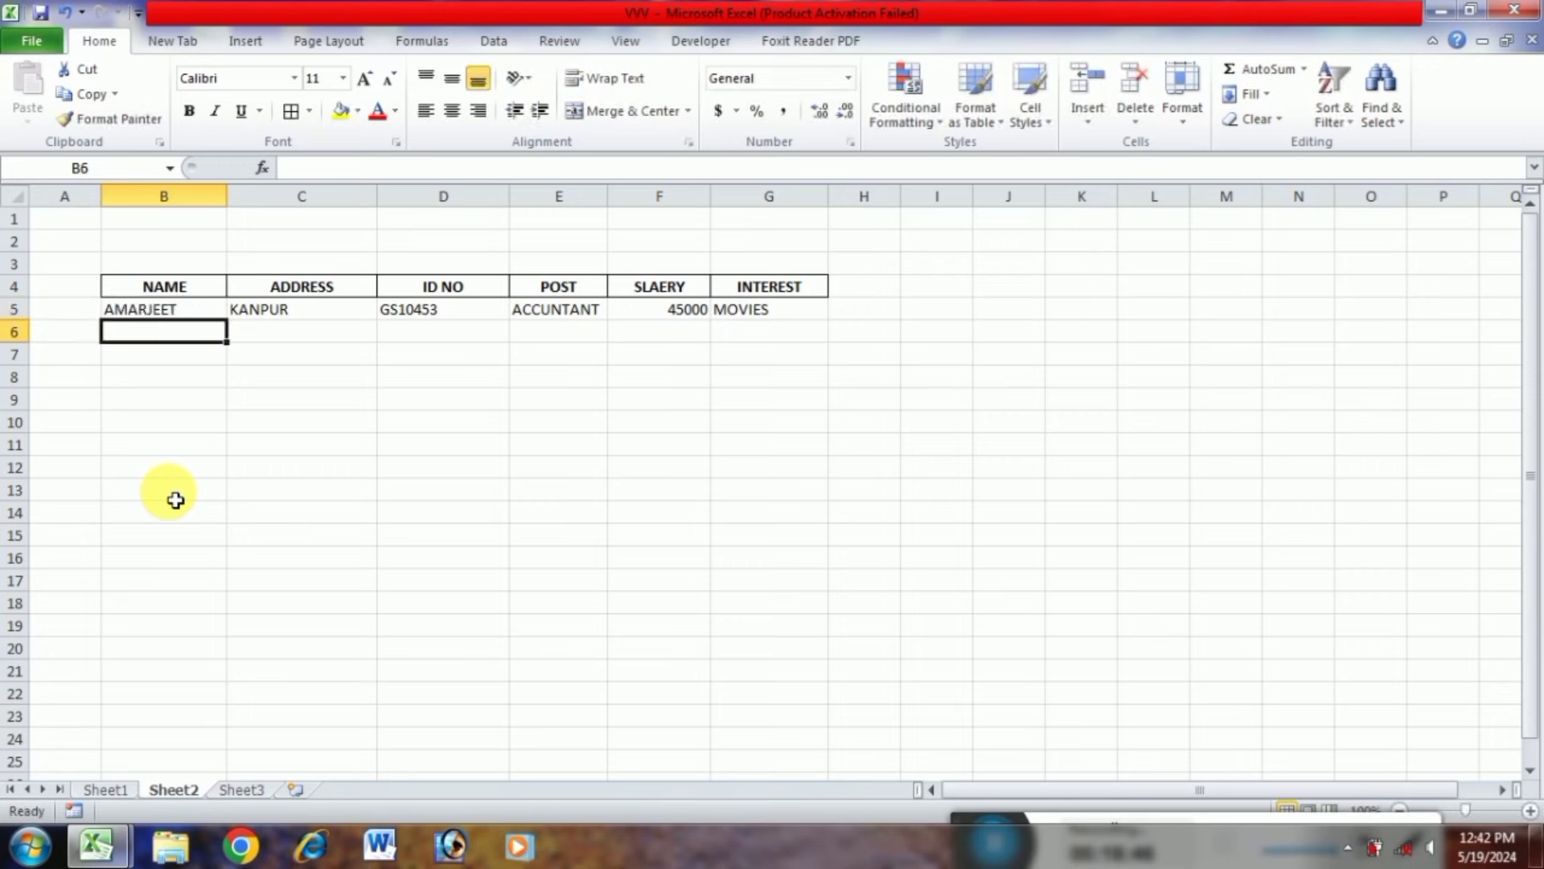
pyautogui.press('Up')
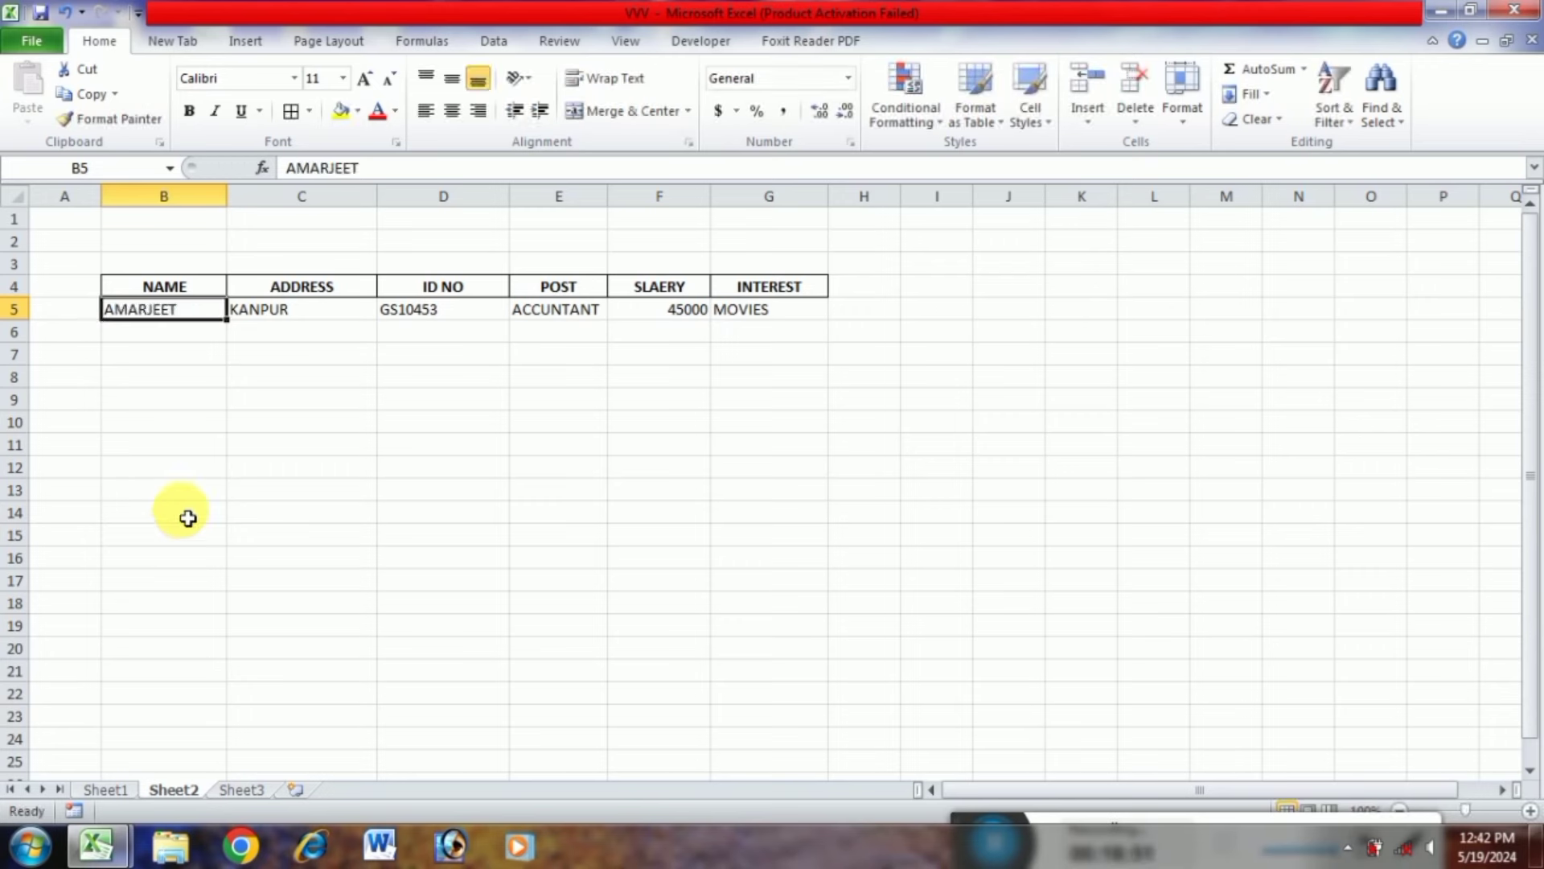
pyautogui.click(105, 790)
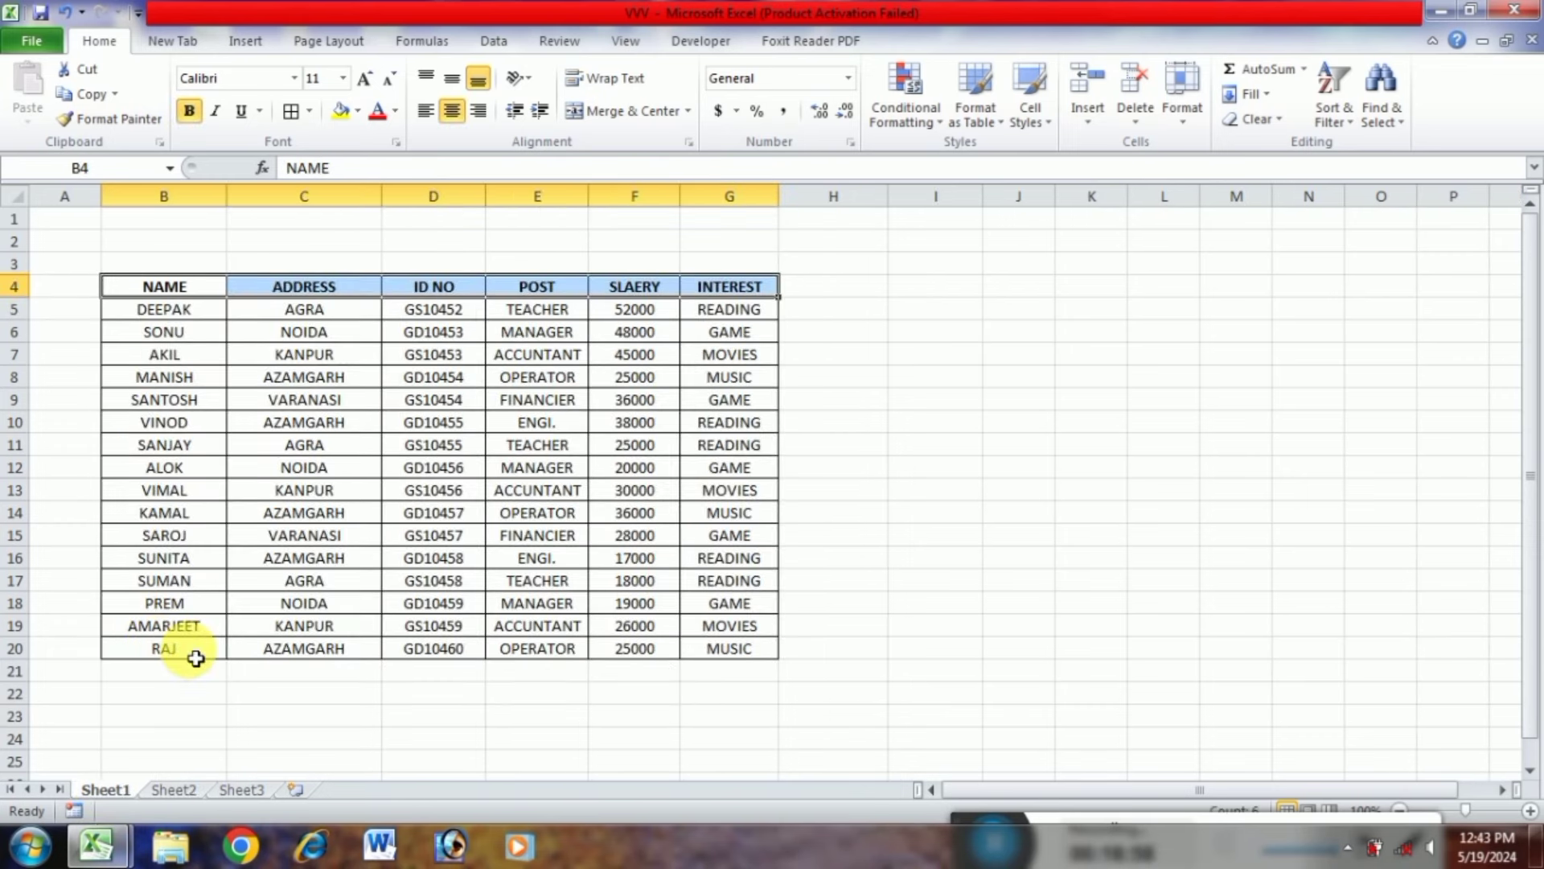
pyautogui.click(178, 791)
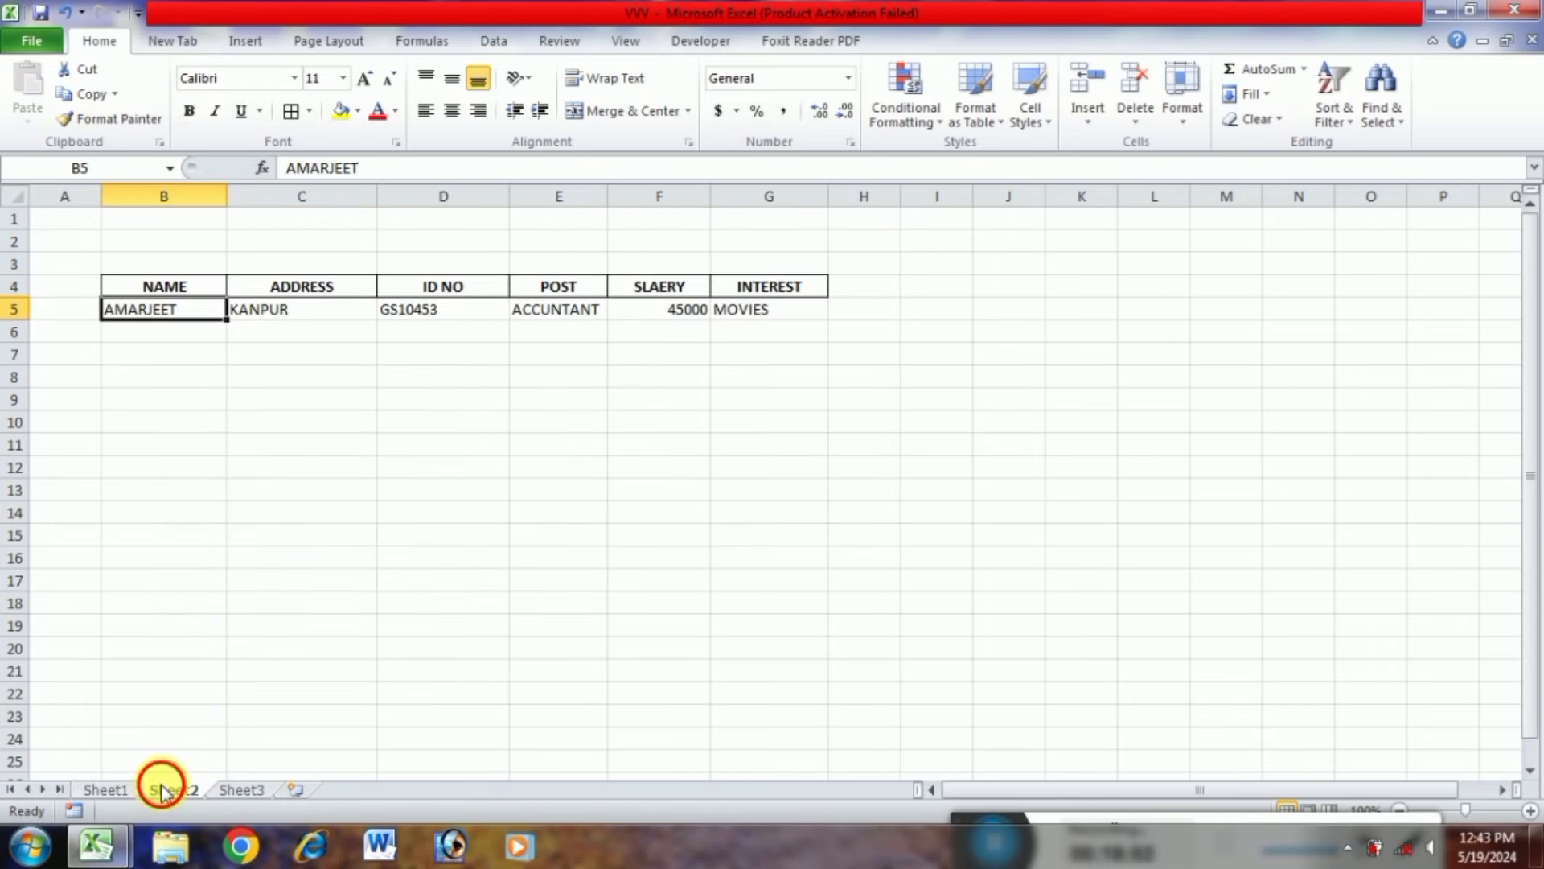
pyautogui.click(108, 790)
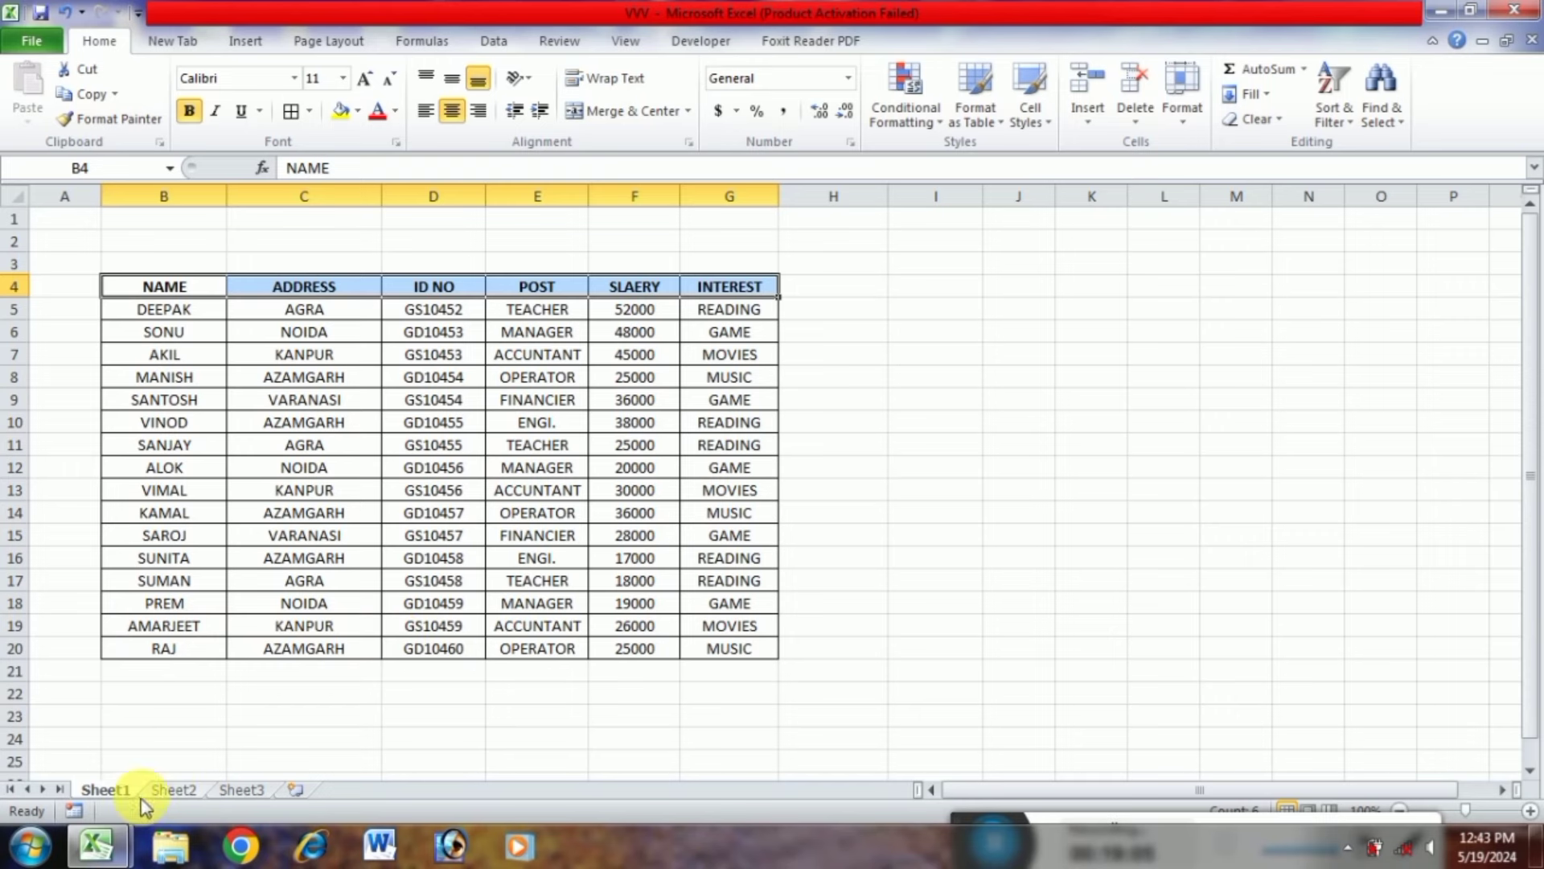
pyautogui.click(167, 790)
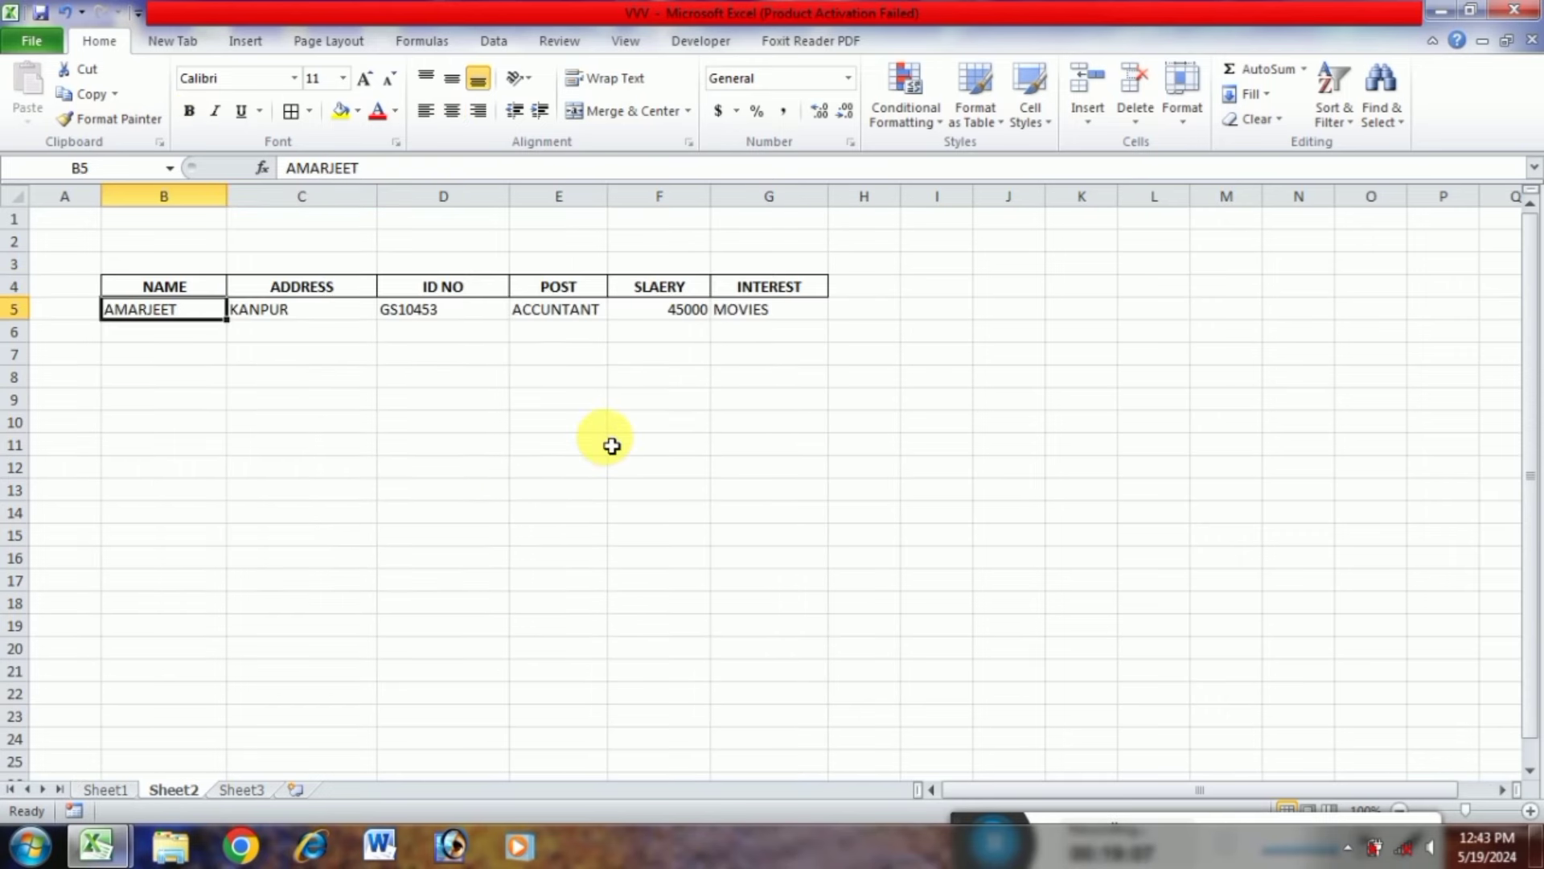
# Replace the name in Sheet2's B5 with the employee name from Sheet1's B12
pyautogui.write('ALOK')
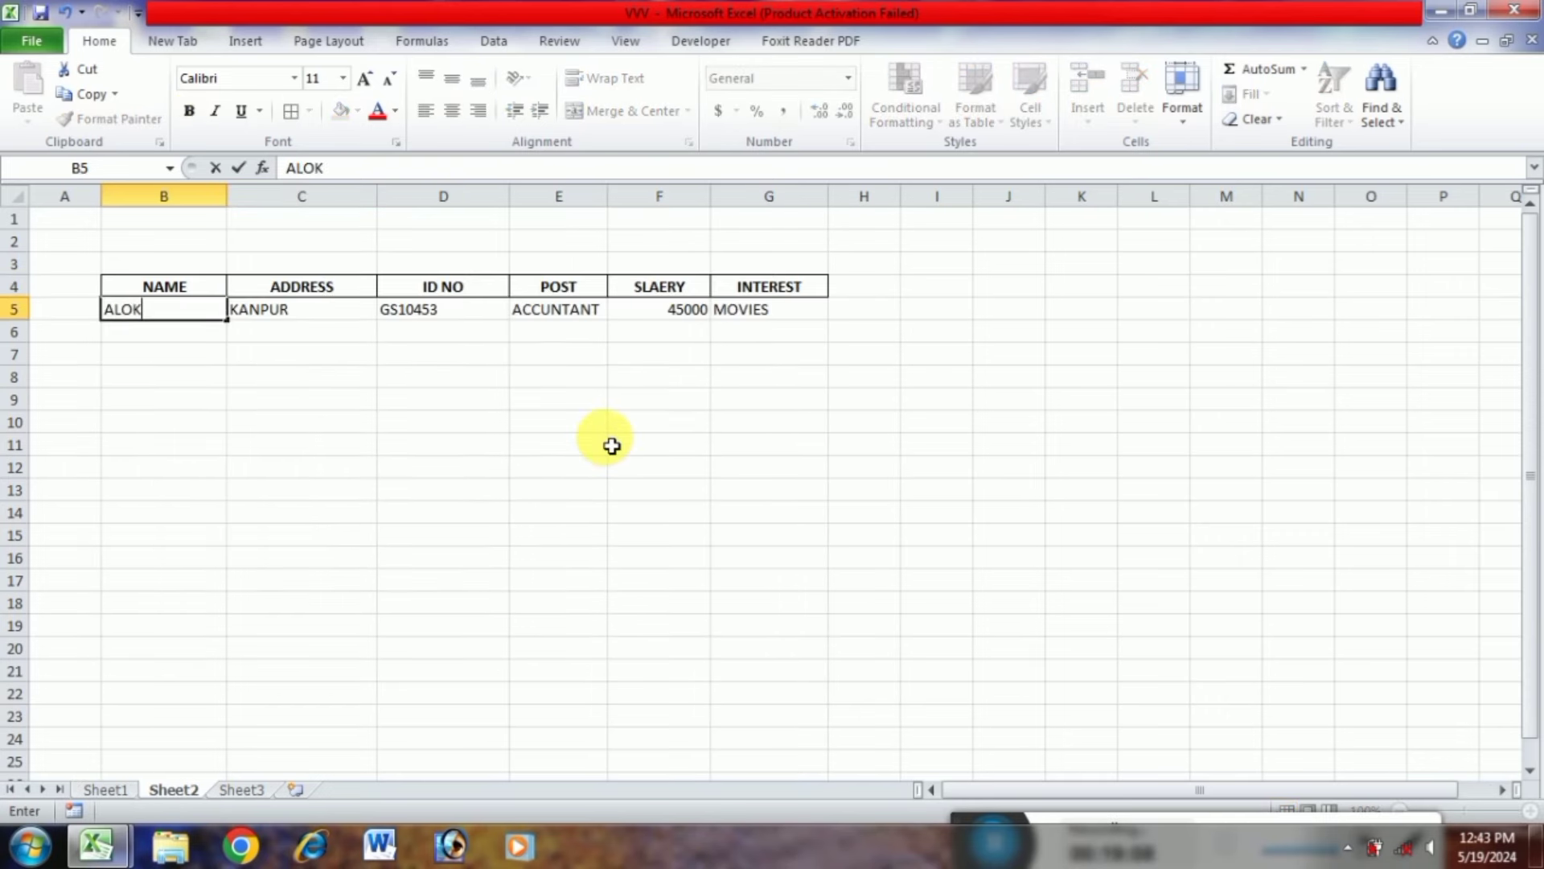
pyautogui.press('Return')
pyautogui.press('Up')
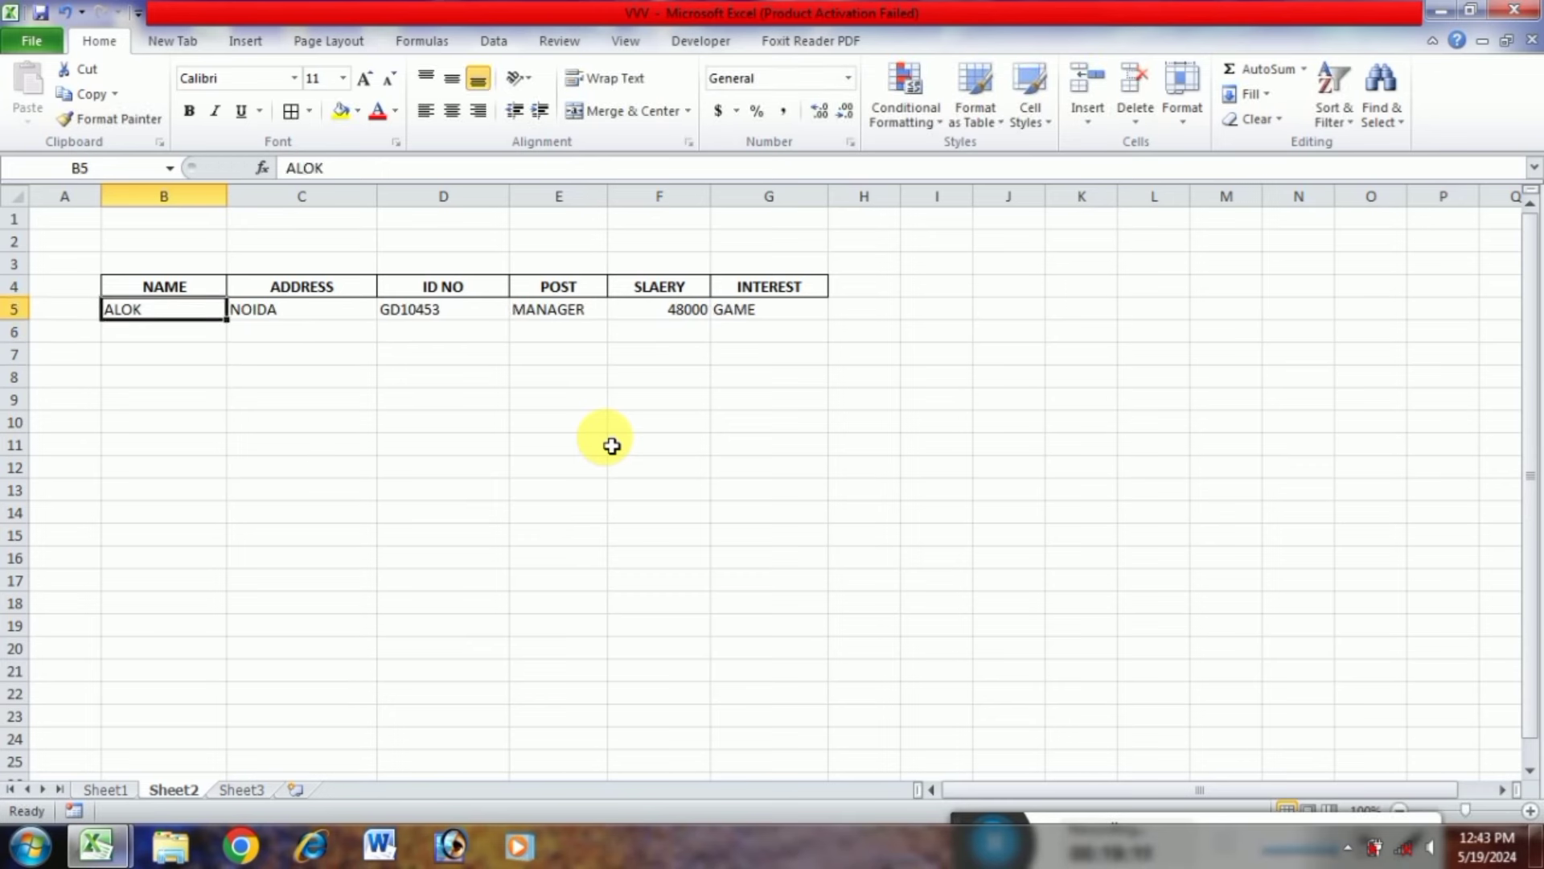